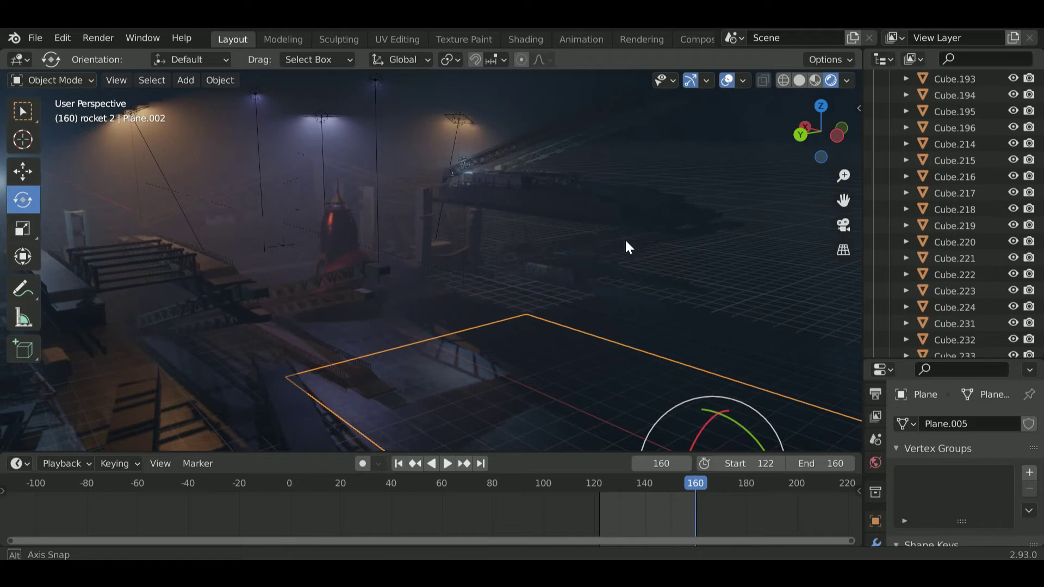
Step: Frame, deselect and orbit around the finished robot scene to inspect it
{"action": "key", "text": "KP_Decimal"}
{"action": "left_click", "coordinate": [730, 216]}
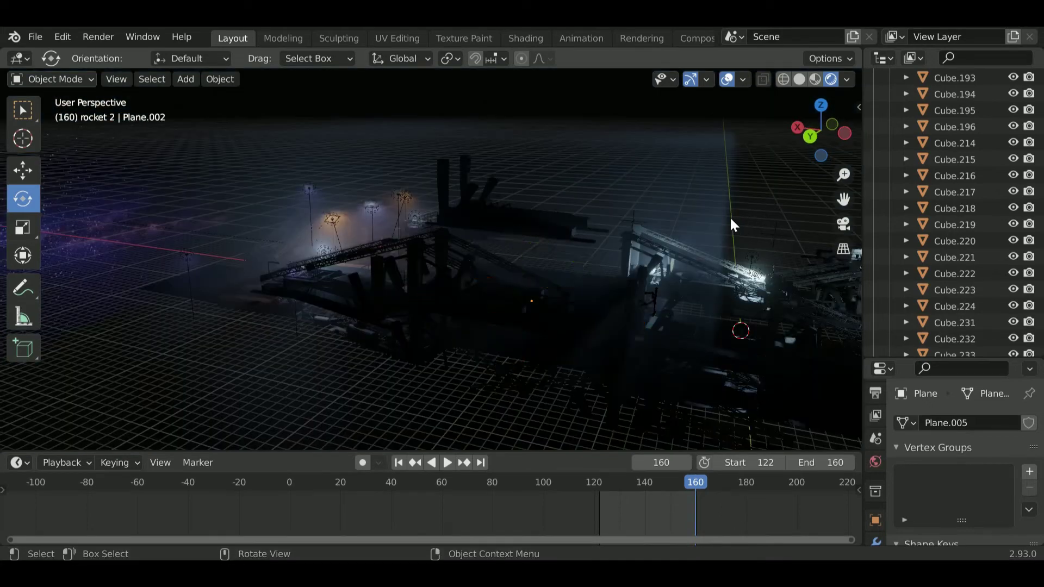
{"action": "middle_click_drag", "start_coordinate": [620, 224], "coordinate": [500, 217]}
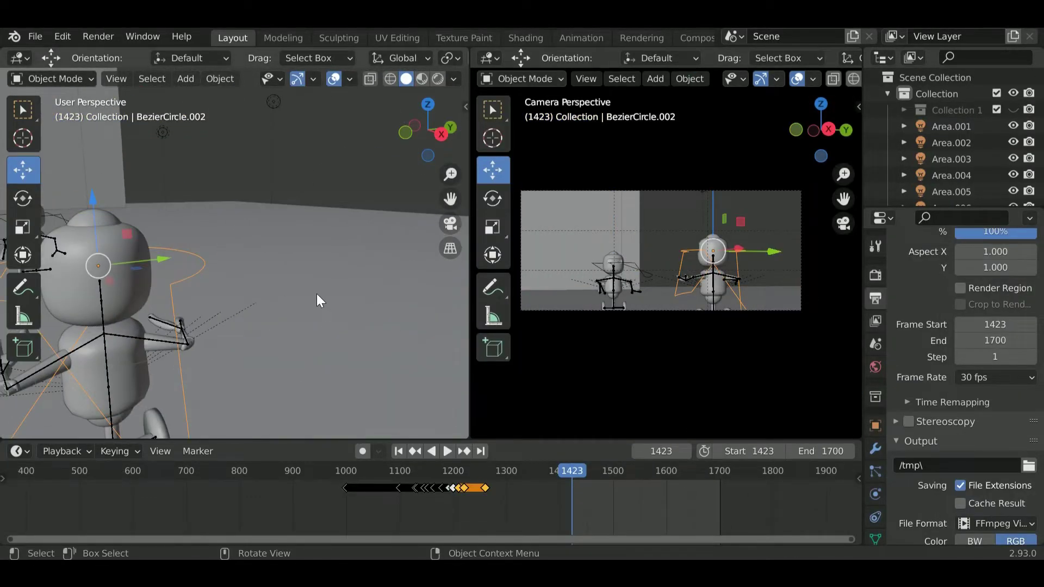
{"action": "key", "text": "i"}
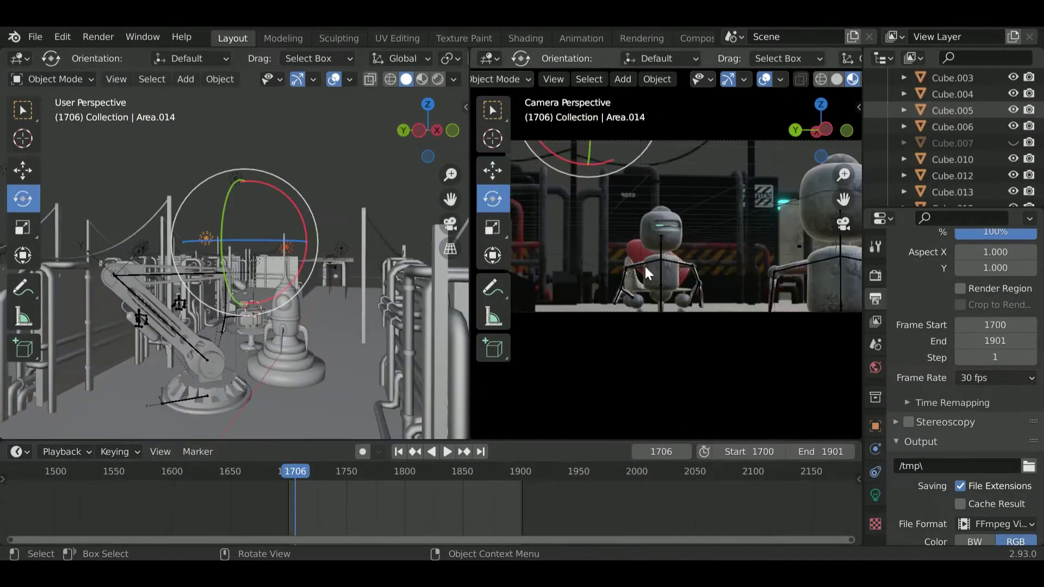
Step: View through the scene camera, play the robot animation, and compare solid and rendered shading
{"action": "key", "text": "KP_0"}
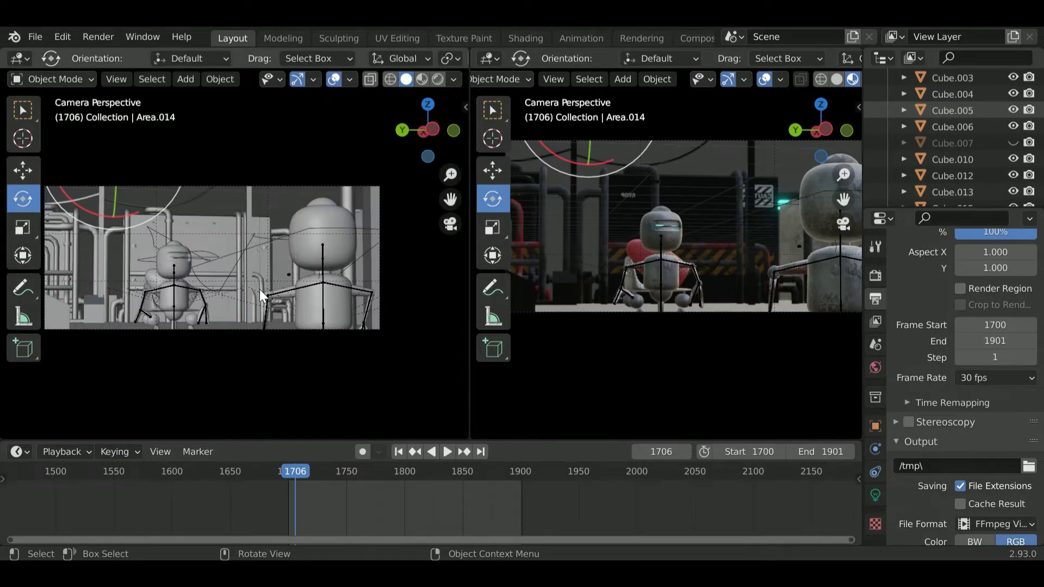
{"action": "key", "text": "space"}
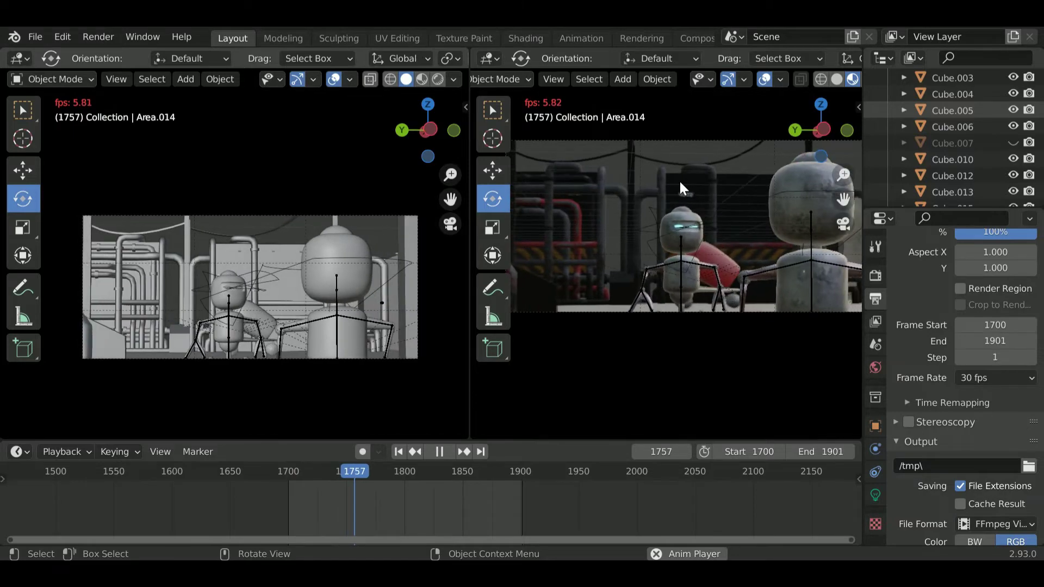
{"action": "left_click", "coordinate": [837, 79]}
{"action": "scroll", "coordinate": [843, 79], "scroll_direction": "down", "scroll_amount": 2}
{"action": "left_click", "coordinate": [832, 80]}
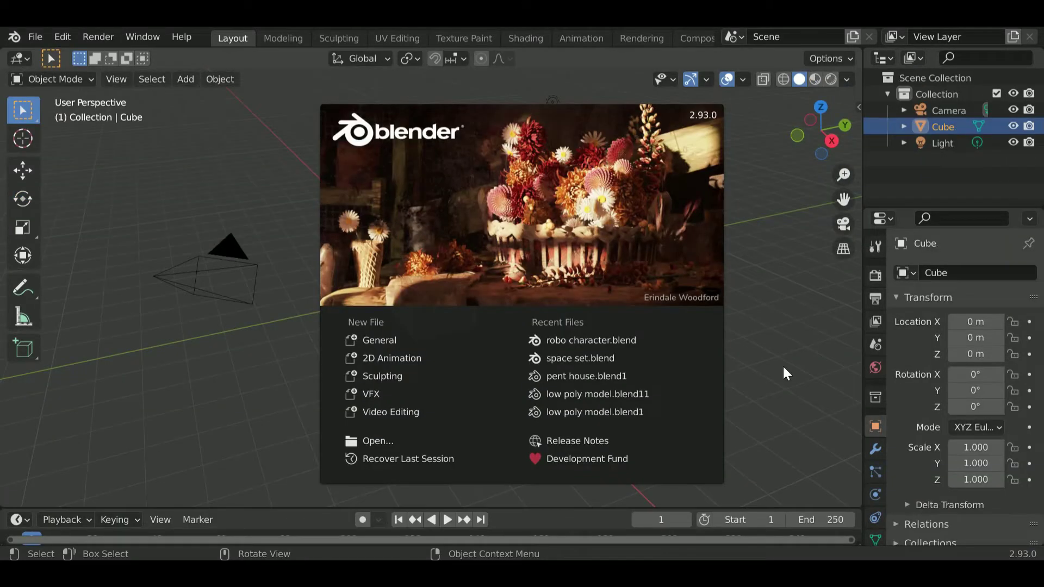
Step: Dismiss the splash screen, delete the default light and camera, and reselect the cube
{"action": "left_click", "coordinate": [785, 372]}
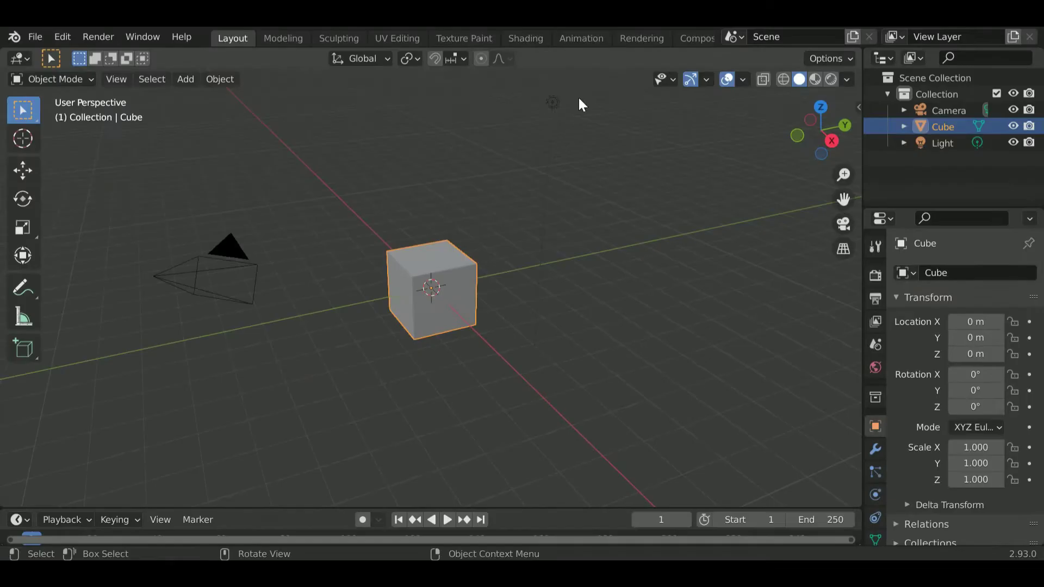
{"action": "key", "text": "b"}
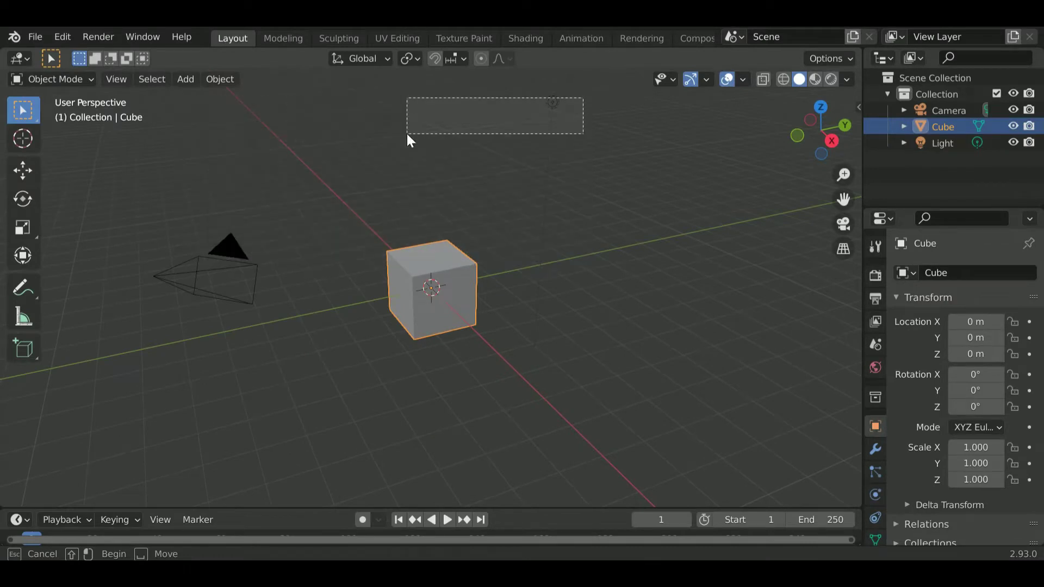
{"action": "left_click_drag", "start_coordinate": [207, 202], "coordinate": [407, 133]}
{"action": "left_click_drag", "start_coordinate": [274, 238], "coordinate": [188, 342], "text": "shift"}
{"action": "key", "text": "Delete"}
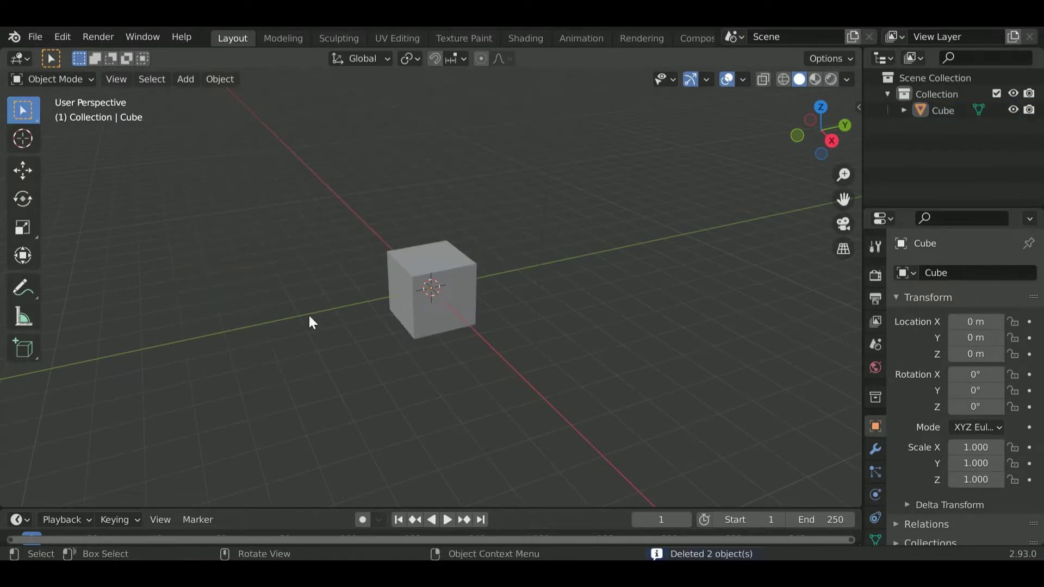
{"action": "left_click", "coordinate": [421, 301]}
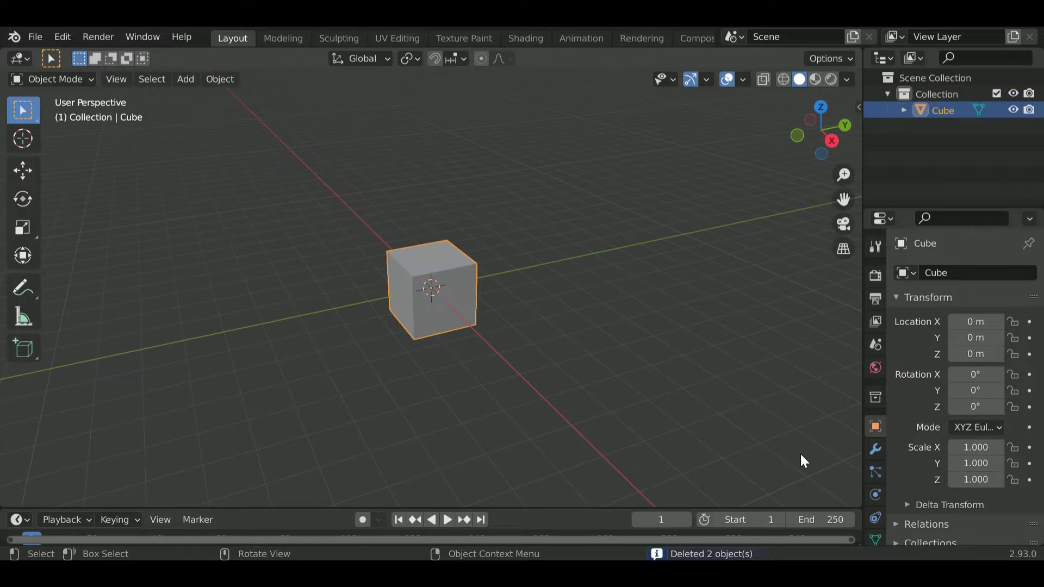
Step: Give the cube a Subdivision Surface modifier with Levels Viewport 2, seen from the right
{"action": "left_click", "coordinate": [875, 449]}
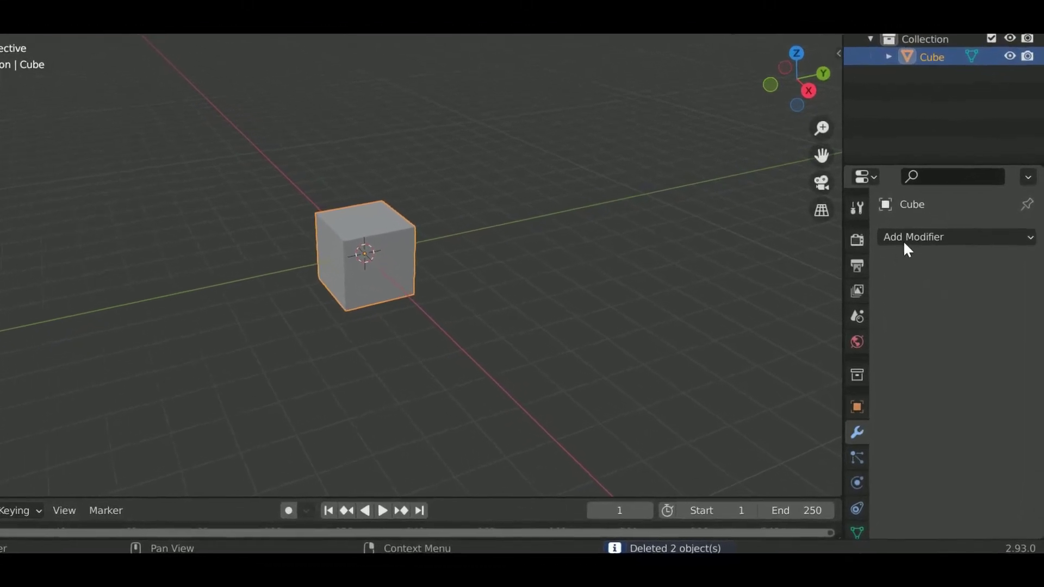
{"action": "left_click", "coordinate": [904, 244]}
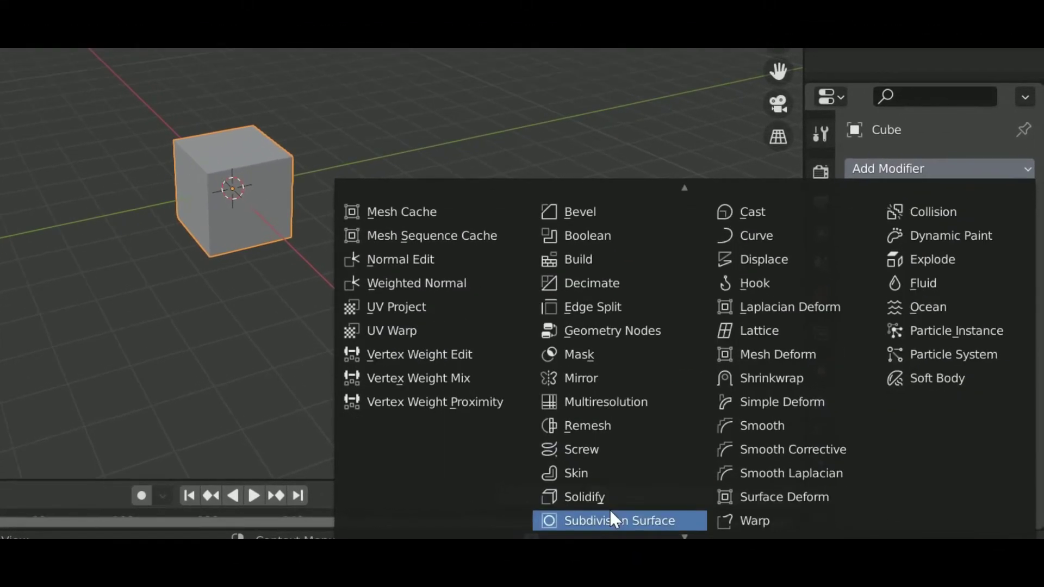
{"action": "scroll", "coordinate": [610, 512], "scroll_direction": "down", "scroll_amount": 3}
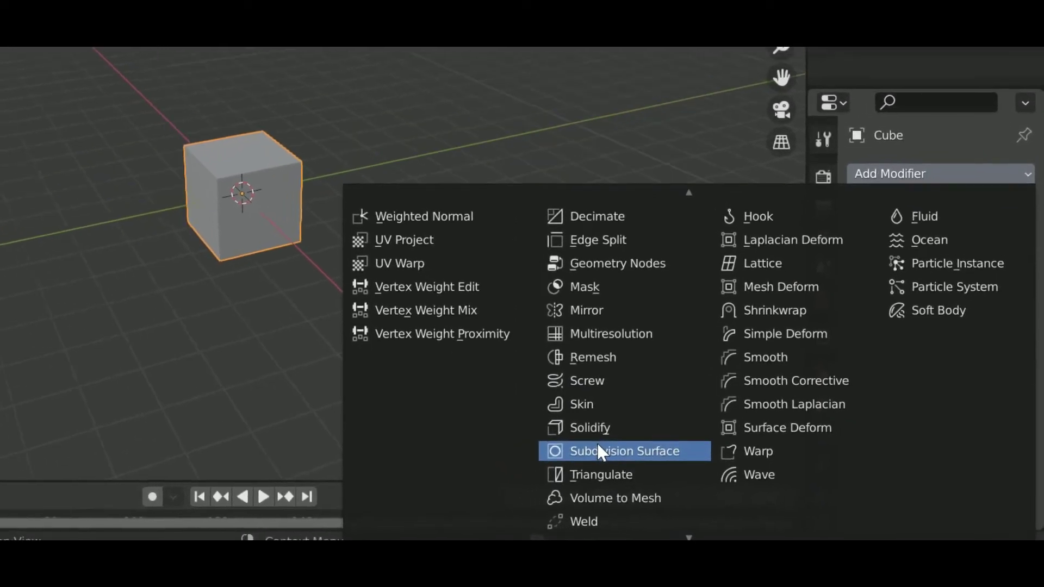
{"action": "left_click", "coordinate": [598, 444]}
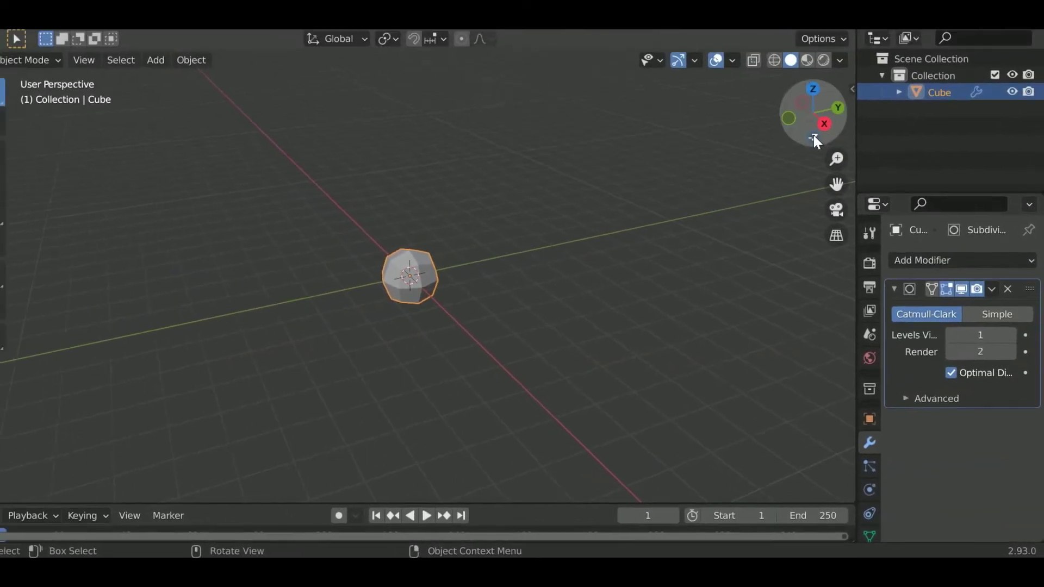
{"action": "left_click", "coordinate": [835, 139]}
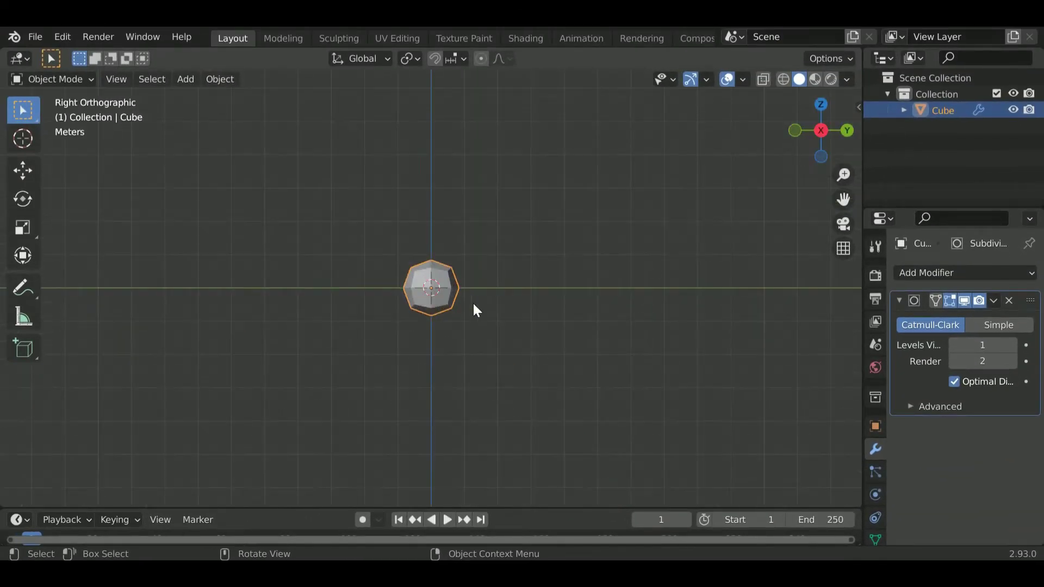
{"action": "scroll", "coordinate": [472, 301], "scroll_direction": "up", "scroll_amount": 3}
{"action": "scroll", "coordinate": [472, 305], "scroll_direction": "up", "scroll_amount": 1}
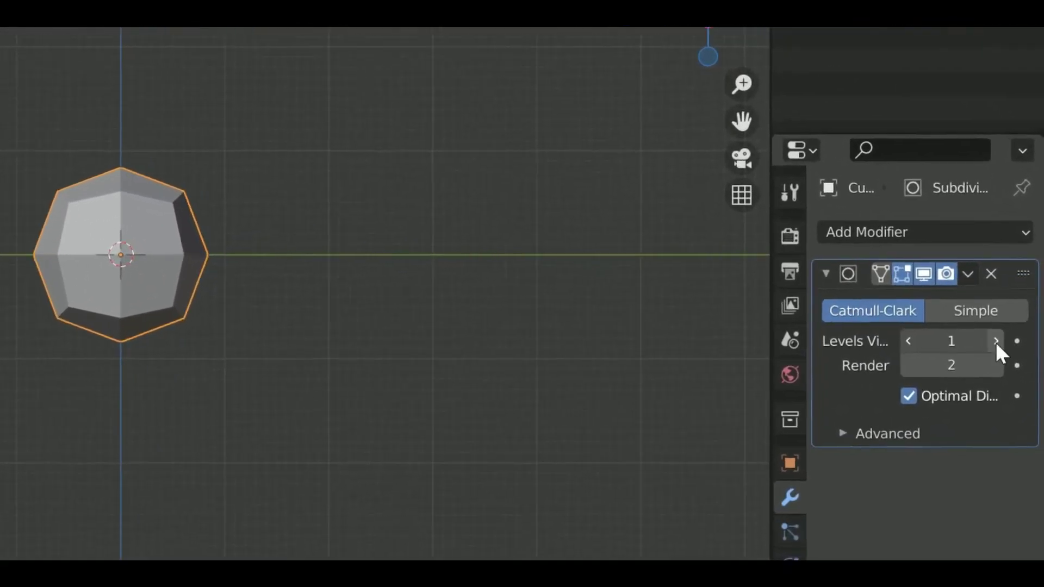
{"action": "left_click", "coordinate": [996, 341]}
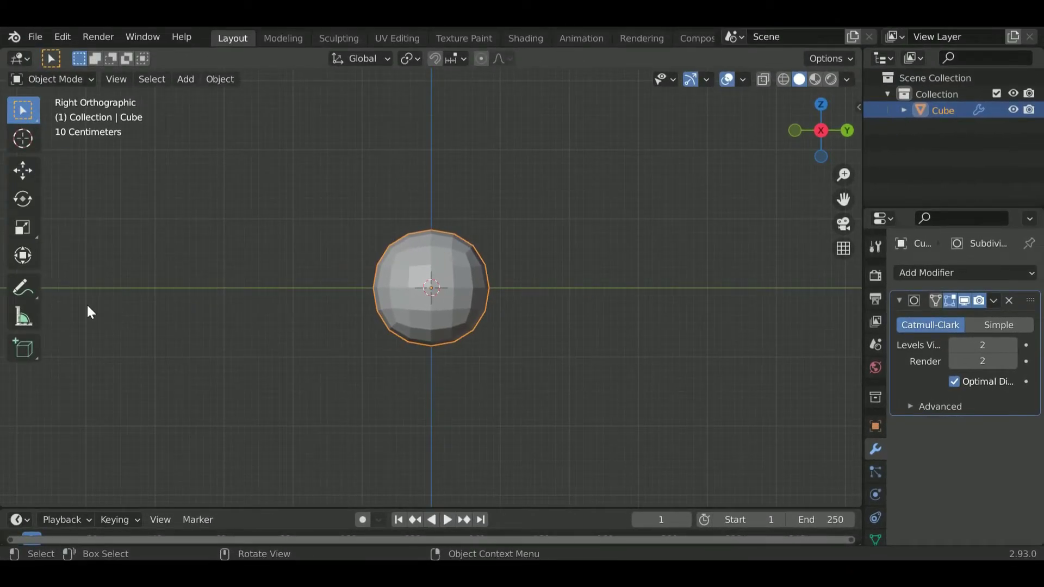
Step: Add a horizontal edge loop across the cube in Edit Mode
{"action": "key", "text": "Tab"}
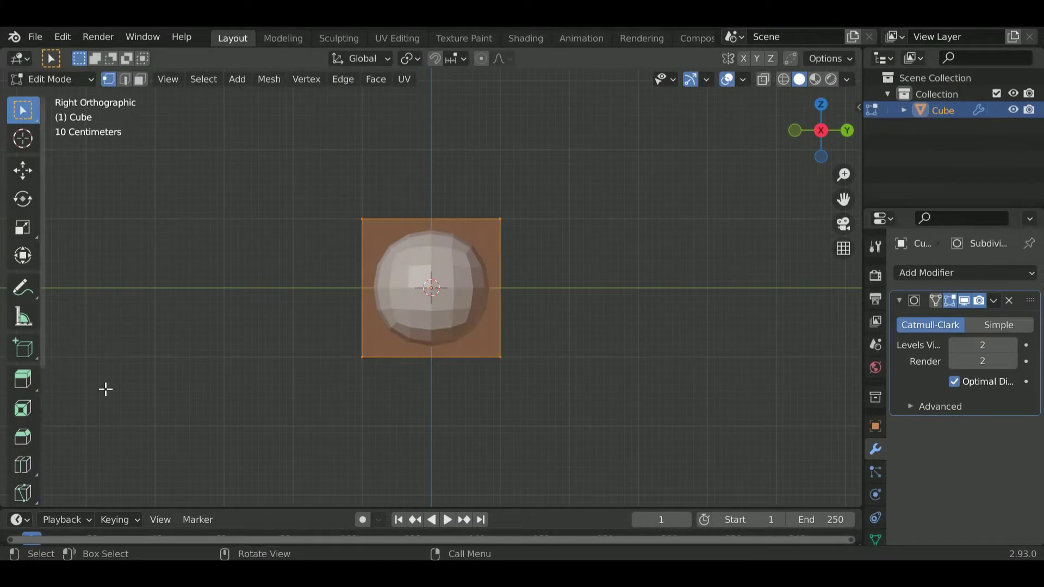
{"action": "left_click", "coordinate": [521, 303]}
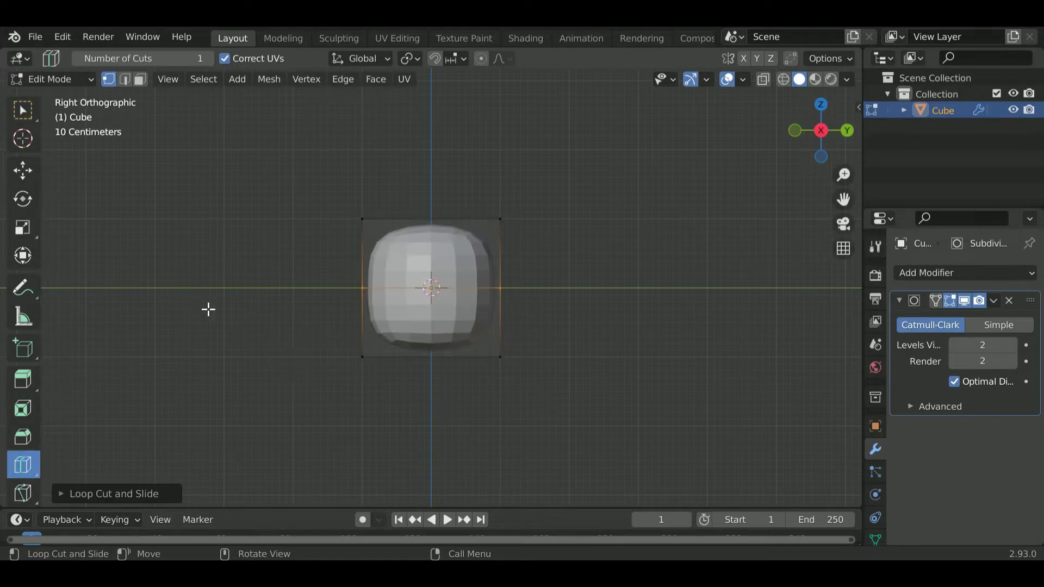
{"action": "key", "text": "Tab"}
{"action": "middle_click_drag", "start_coordinate": [383, 306], "coordinate": [398, 321]}
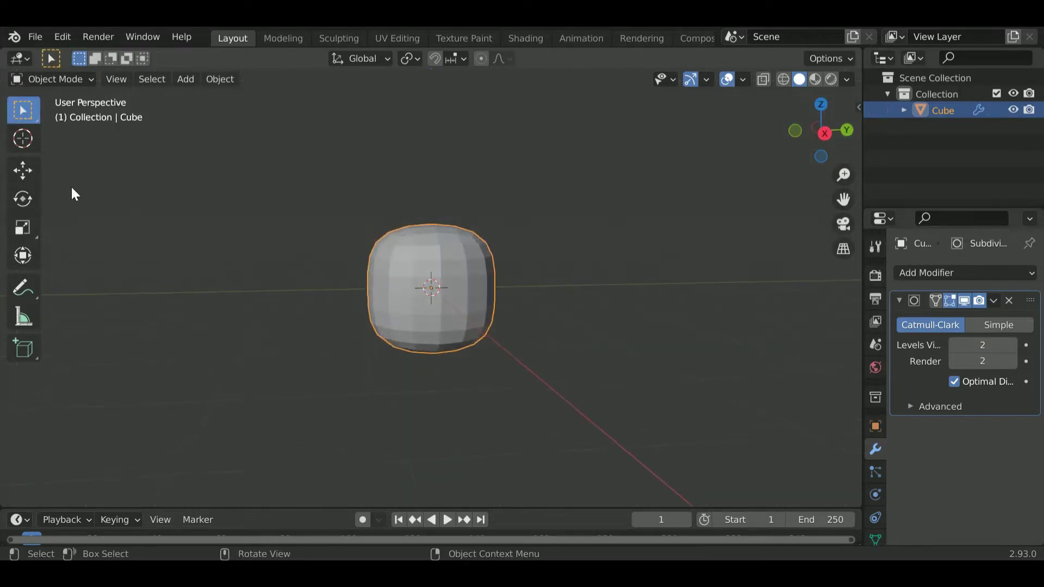
Step: Apply the Subdivision Surface modifier to bake the rounded shape into the mesh
{"action": "left_click", "coordinate": [994, 298]}
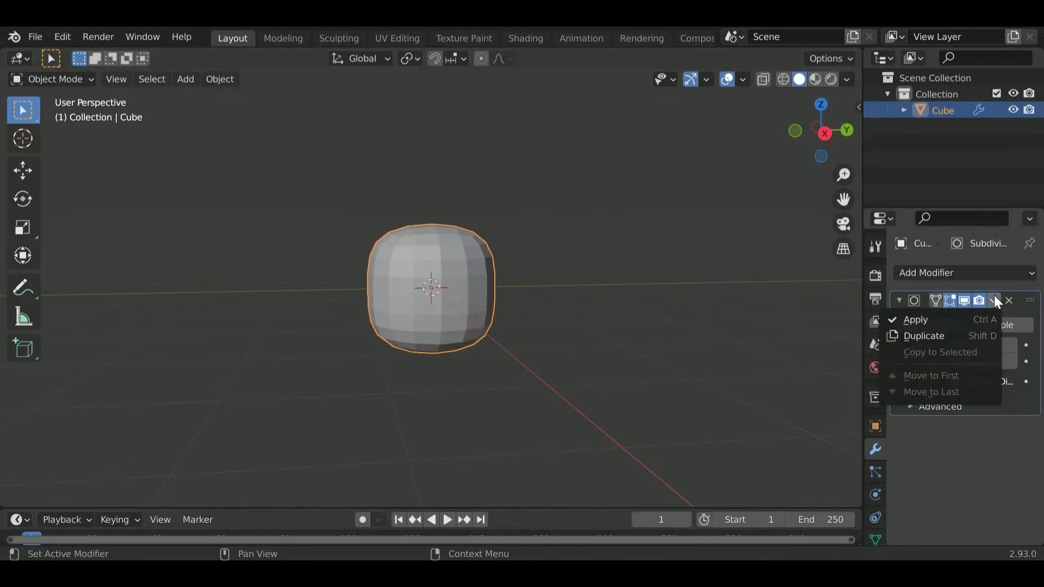
{"action": "left_click", "coordinate": [980, 323]}
{"action": "scroll", "coordinate": [384, 239], "scroll_direction": "up", "scroll_amount": 2}
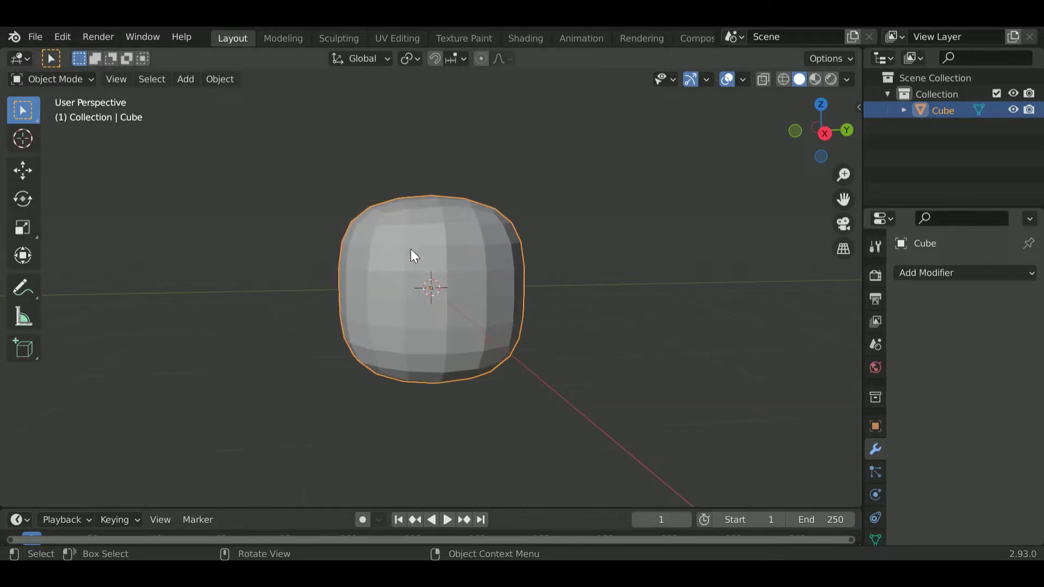
{"action": "scroll", "coordinate": [411, 251], "scroll_direction": "up", "scroll_amount": 2}
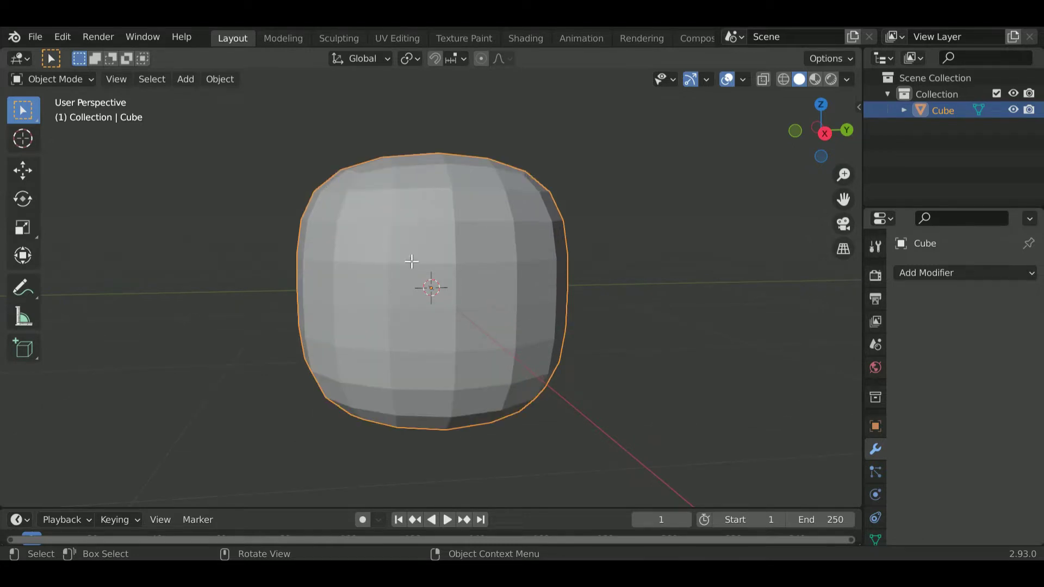
Step: In Edit Mode, box-select the edge row just above the middle of the rounded mesh
{"action": "key", "text": "Tab"}
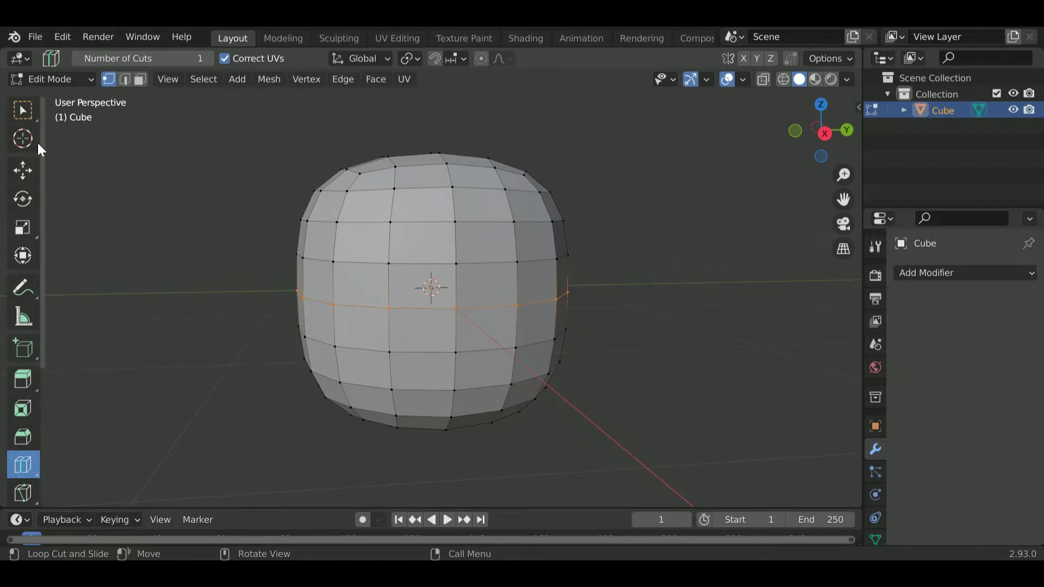
{"action": "left_click", "coordinate": [24, 113]}
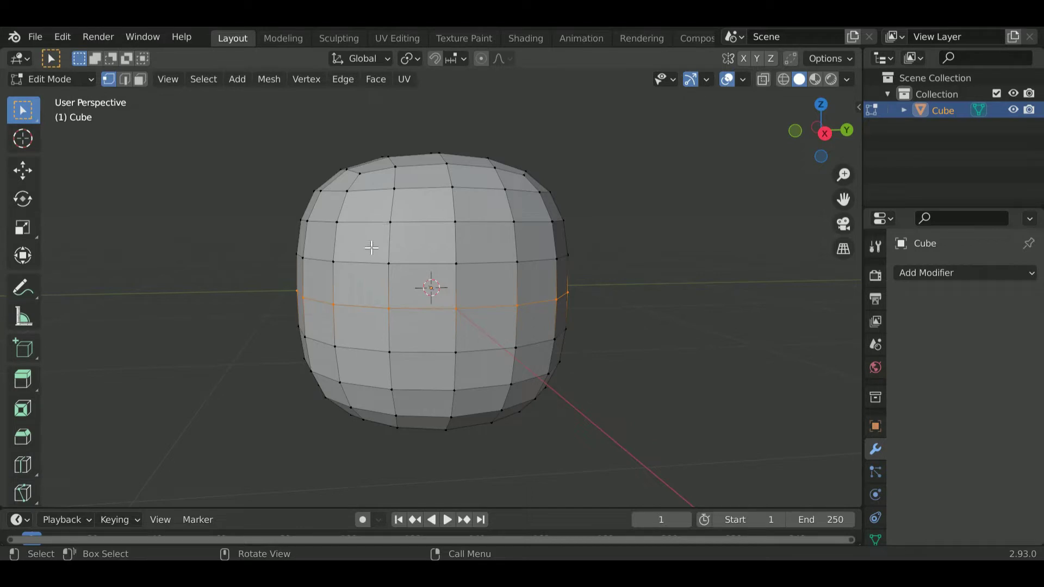
{"action": "left_click_drag", "start_coordinate": [371, 247], "coordinate": [403, 271]}
{"action": "left_click_drag", "start_coordinate": [494, 295], "coordinate": [546, 294]}
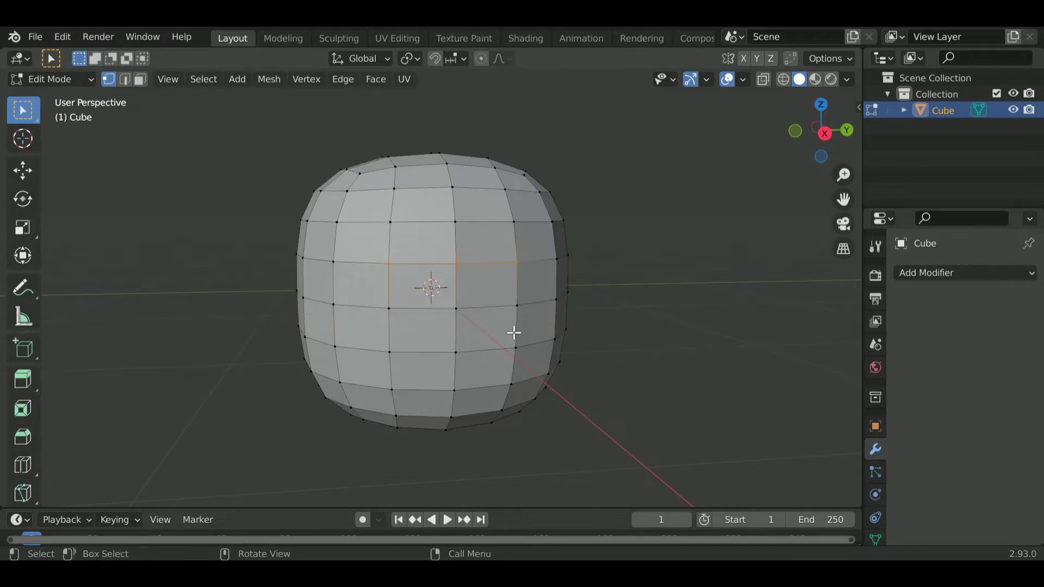
Step: Select the band of front faces across the middle and inset it
{"action": "left_click", "coordinate": [139, 79]}
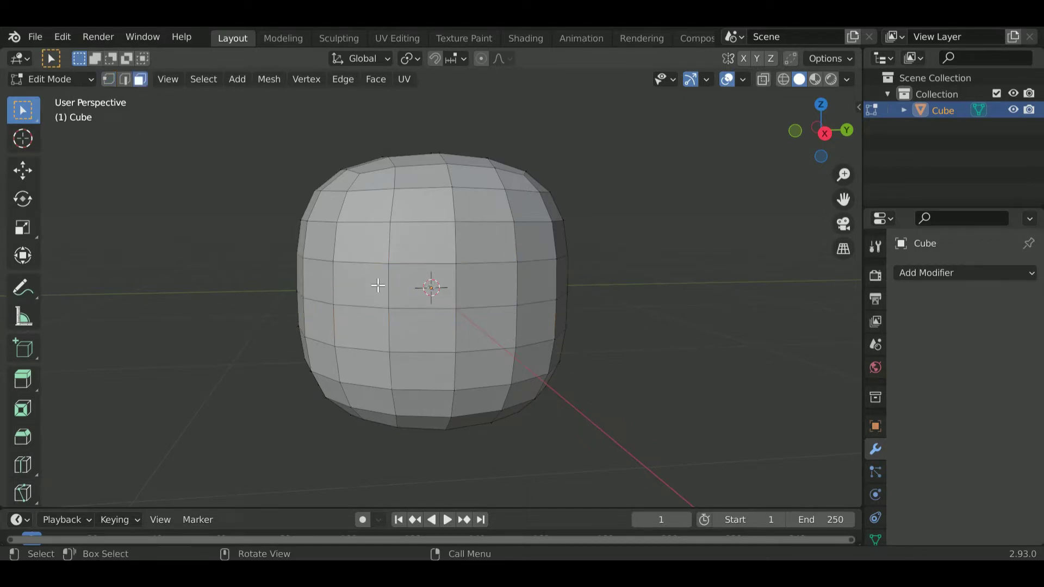
{"action": "left_click_drag", "start_coordinate": [357, 243], "coordinate": [546, 297]}
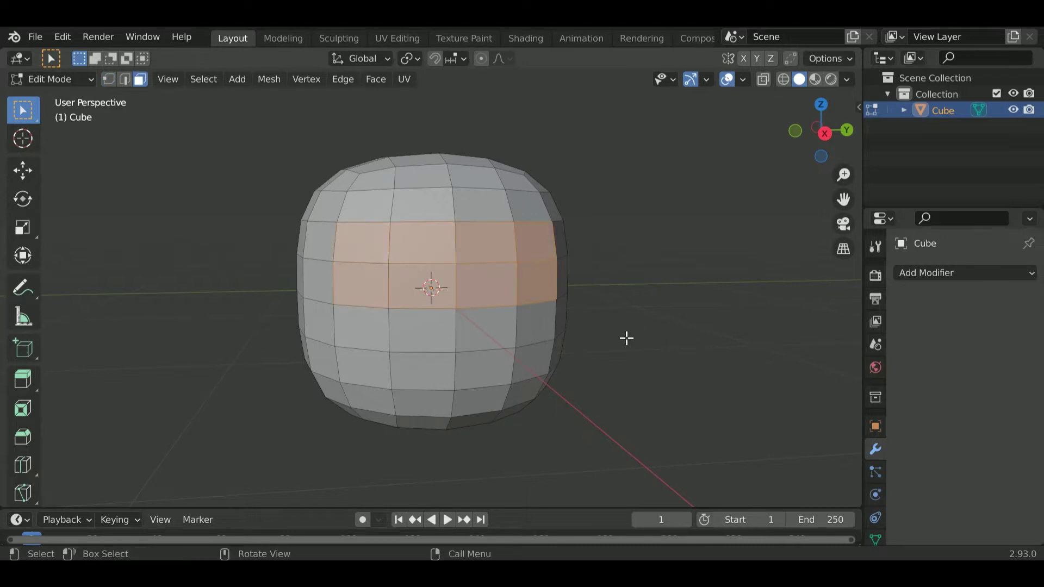
{"action": "middle_click_drag", "start_coordinate": [638, 342], "coordinate": [678, 349]}
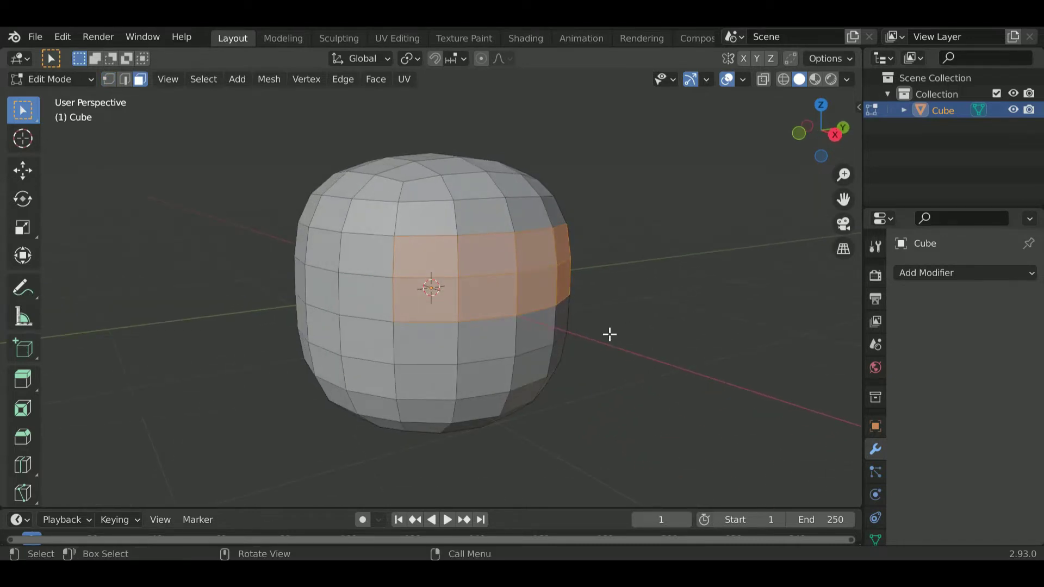
{"action": "key", "text": "i"}
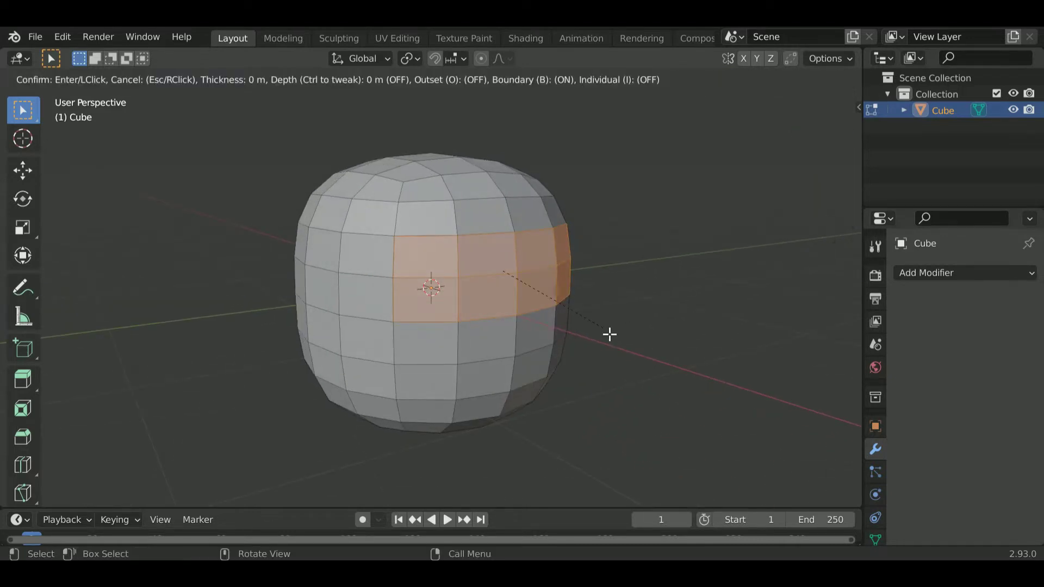
{"action": "left_click", "coordinate": [609, 335]}
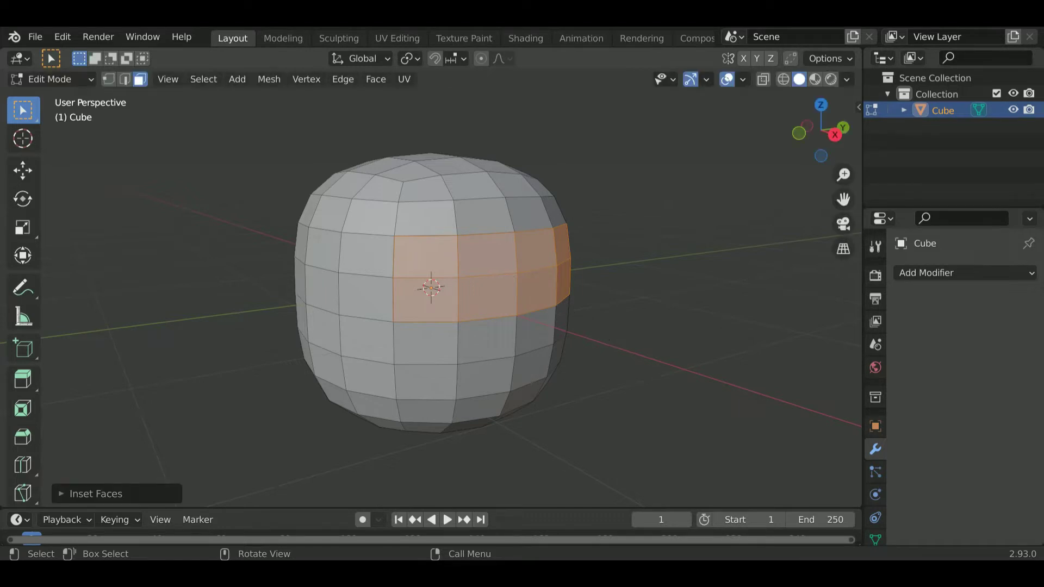
Step: Push the inset band inward along X to carve the visor slot, then return to Object Mode
{"action": "key", "text": "g"}
{"action": "key", "text": "x"}
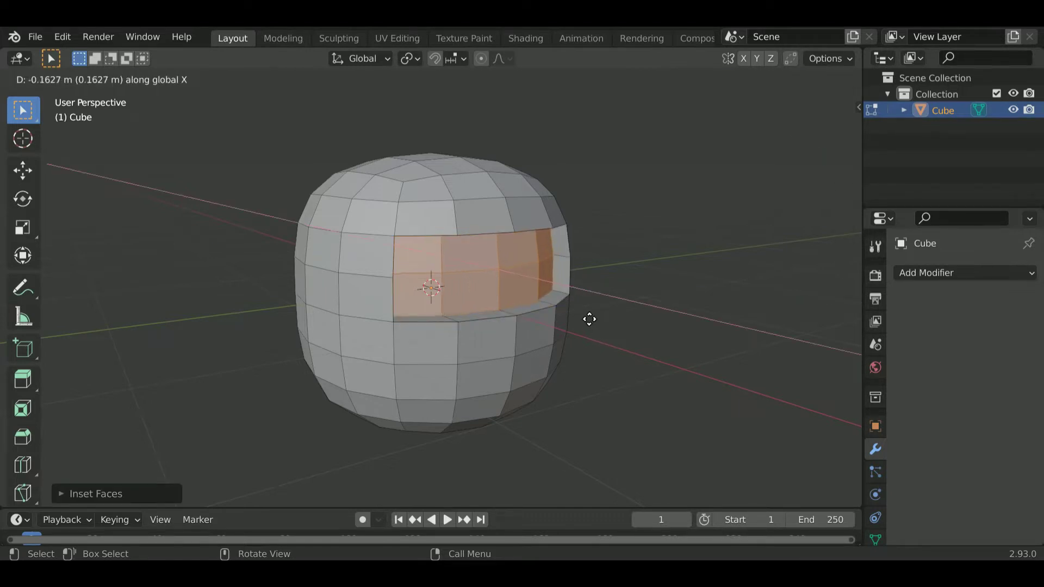
{"action": "left_click", "coordinate": [587, 319]}
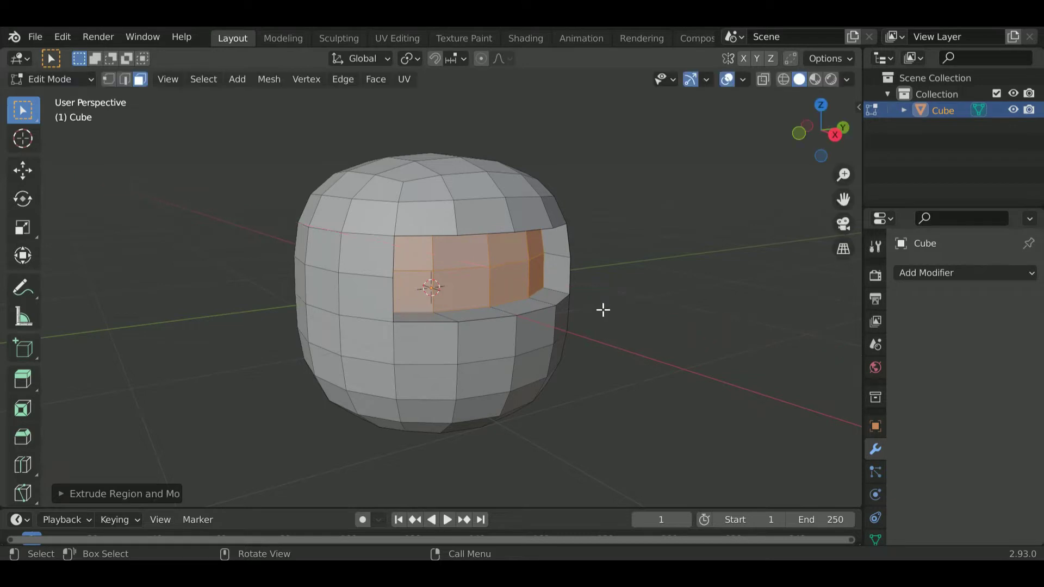
{"action": "mouse_move", "coordinate": [601, 308]}
{"action": "middle_mouse_down"}
{"action": "mouse_move", "coordinate": [675, 314]}
{"action": "mouse_move", "coordinate": [641, 295]}
{"action": "mouse_move", "coordinate": [476, 298]}
{"action": "mouse_move", "coordinate": [551, 300]}
{"action": "middle_mouse_up"}
{"action": "key", "text": "Tab"}
Step: Add a Subdivision Surface modifier to the head and raise its viewport levels
{"action": "left_click", "coordinate": [947, 273]}
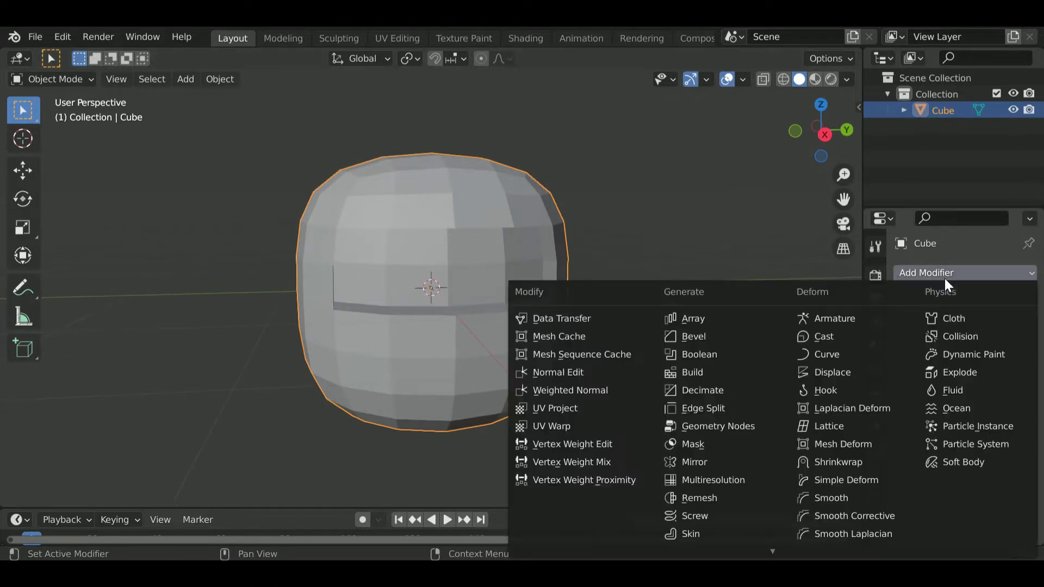
{"action": "scroll", "coordinate": [699, 485], "scroll_direction": "down", "scroll_amount": 3}
{"action": "left_click", "coordinate": [710, 514]}
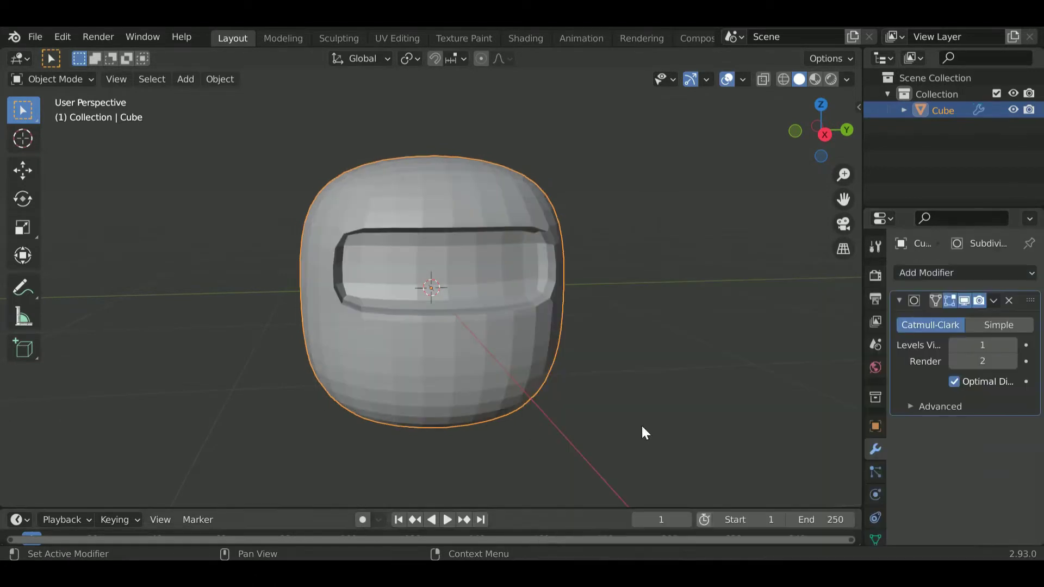
{"action": "middle_click_drag", "start_coordinate": [686, 337], "coordinate": [714, 331]}
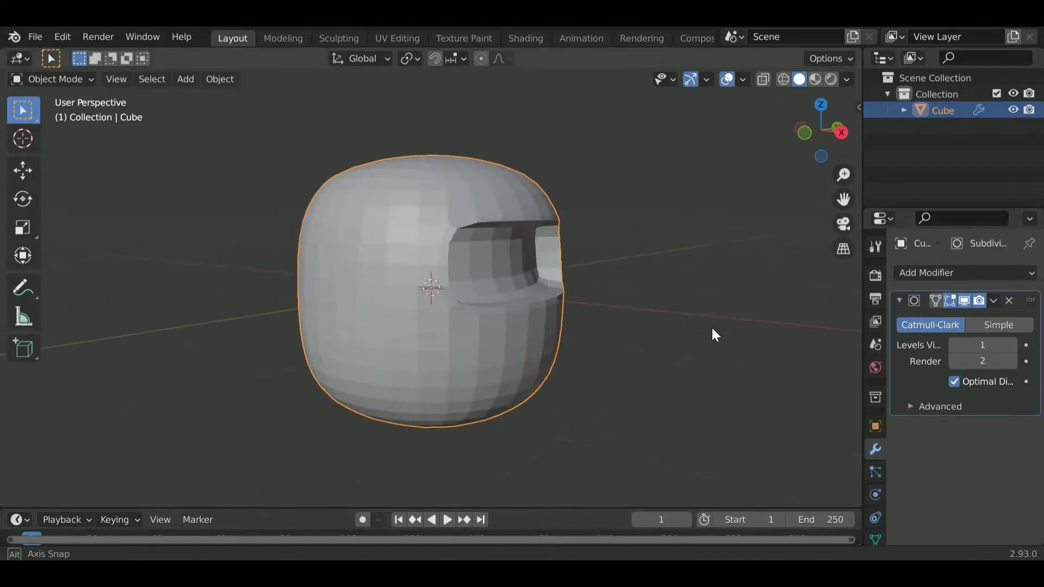
{"action": "left_click", "coordinate": [1012, 345]}
{"action": "left_click", "coordinate": [1012, 345]}
{"action": "left_click", "coordinate": [1012, 345]}
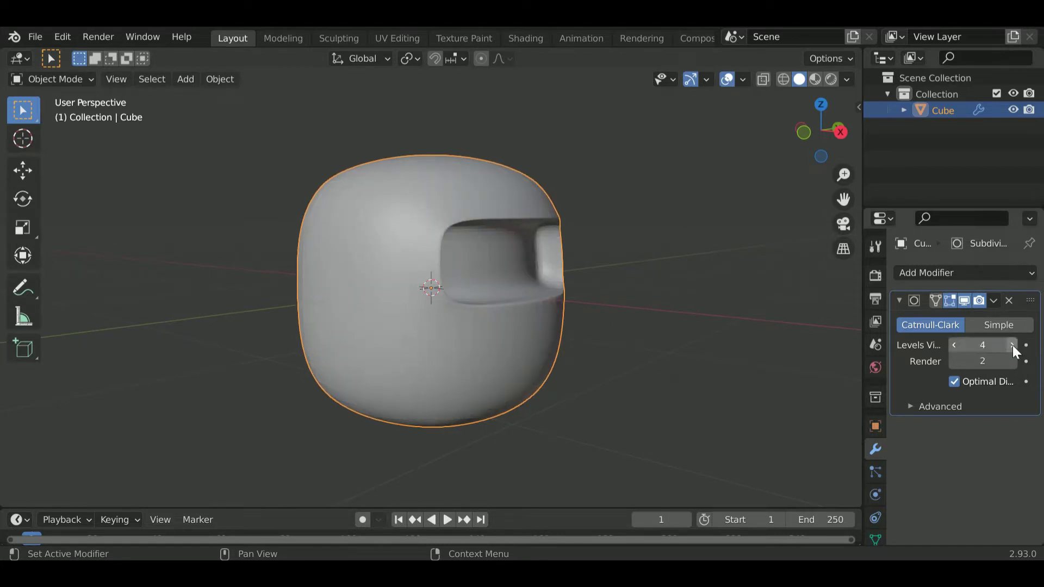
Step: Lower the viewport levels, remove the modifier, and return to editing the head mesh
{"action": "mouse_move", "coordinate": [609, 335]}
{"action": "middle_mouse_down"}
{"action": "mouse_move", "coordinate": [407, 324]}
{"action": "mouse_move", "coordinate": [430, 340]}
{"action": "mouse_move", "coordinate": [539, 348]}
{"action": "middle_mouse_up"}
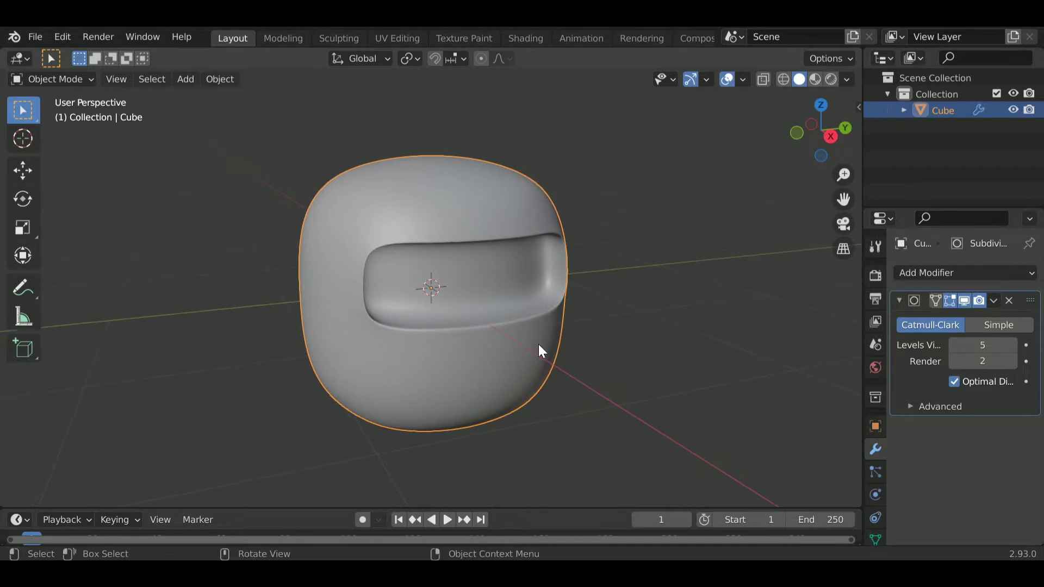
{"action": "left_click", "coordinate": [955, 345]}
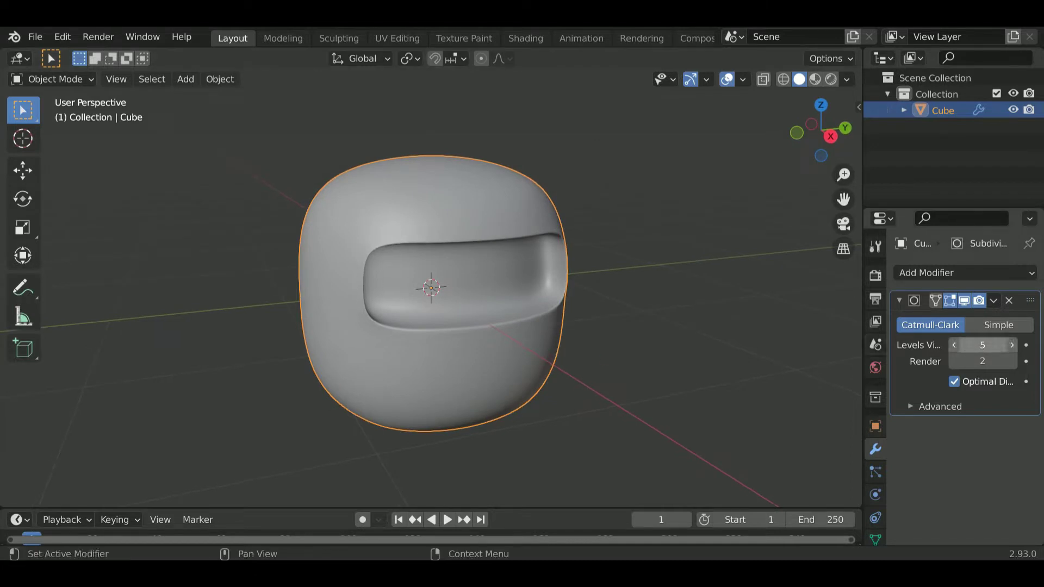
{"action": "left_click", "coordinate": [955, 345]}
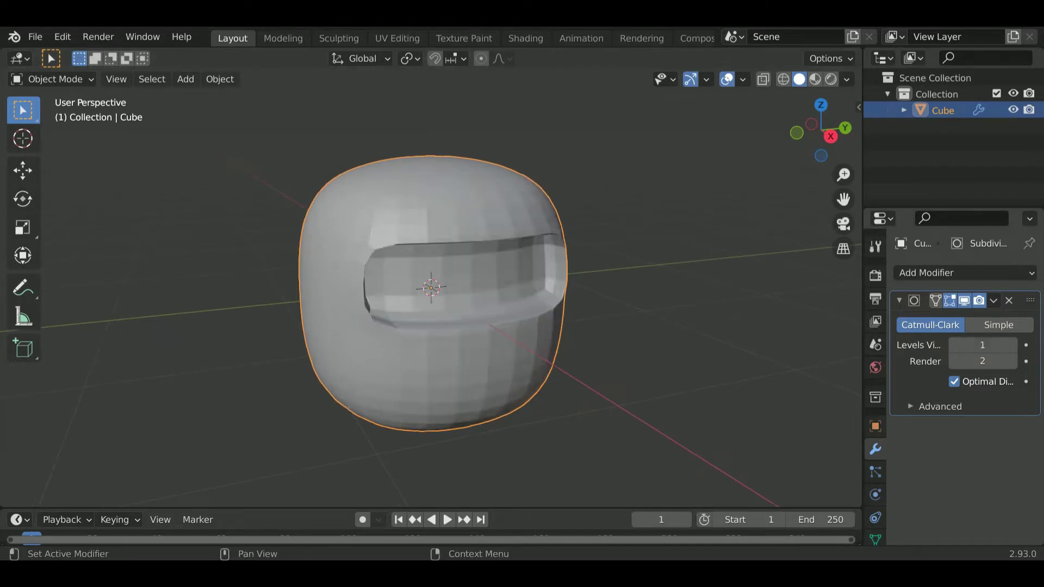
{"action": "left_click", "coordinate": [1007, 301]}
{"action": "key", "text": "Tab"}
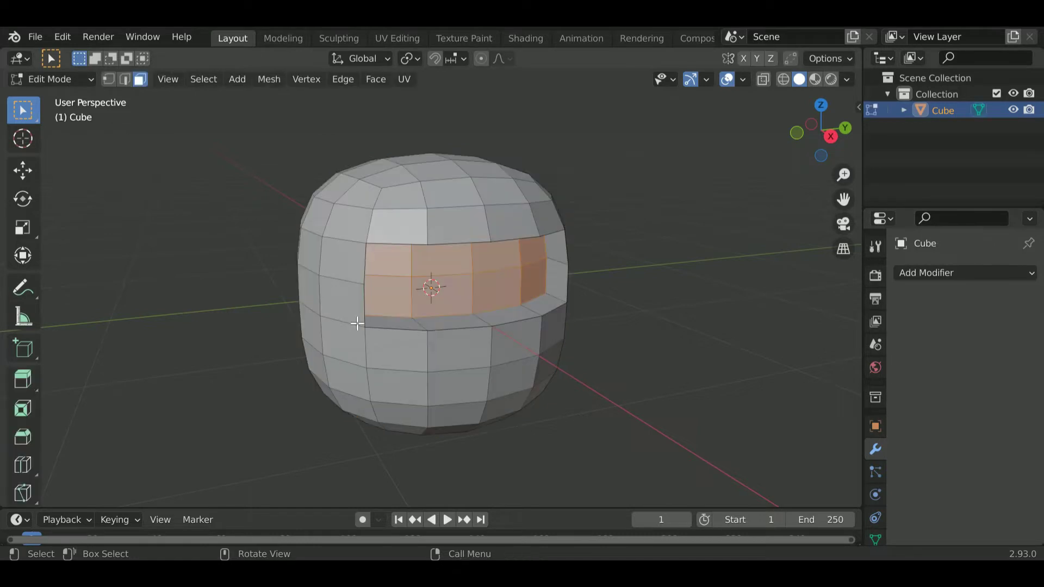
Step: In edge select, pick the edge loop around the visor opening and bevel it
{"action": "key", "text": "2"}
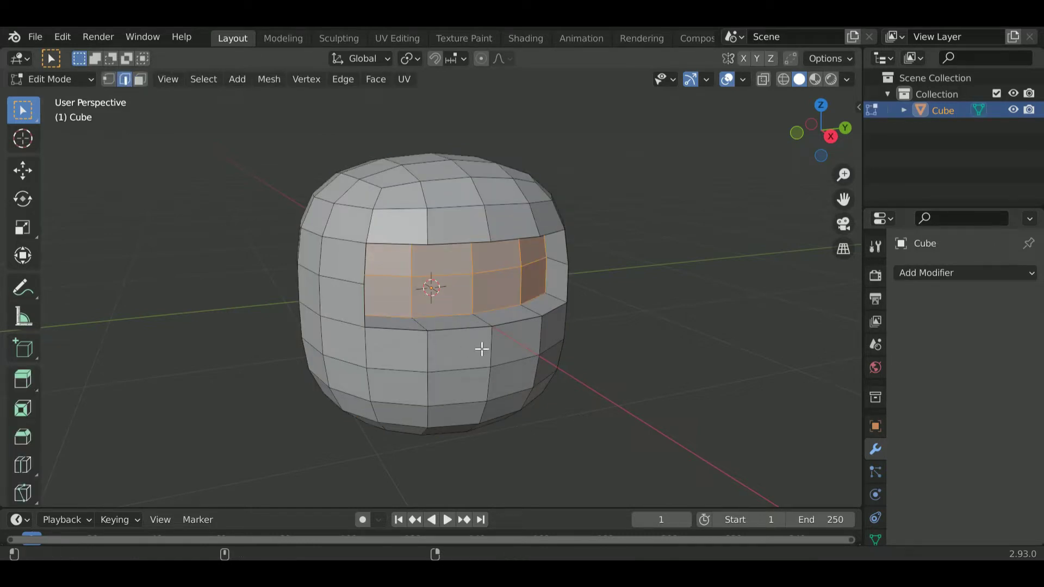
{"action": "key", "text": "alt+a"}
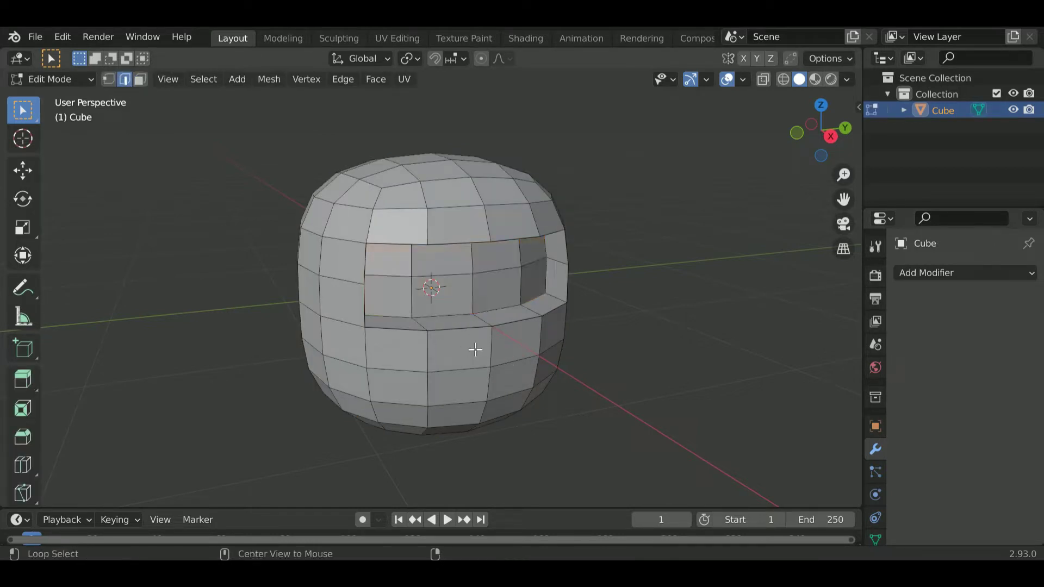
{"action": "left_click", "coordinate": [465, 333], "text": "alt"}
{"action": "key", "text": "alt+a"}
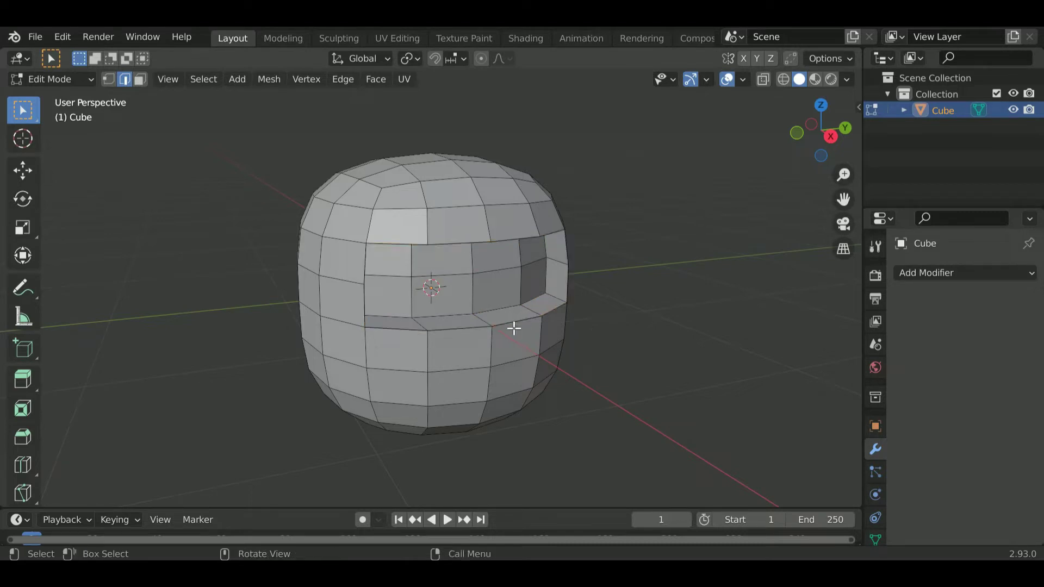
{"action": "left_click", "coordinate": [433, 337], "text": "shift"}
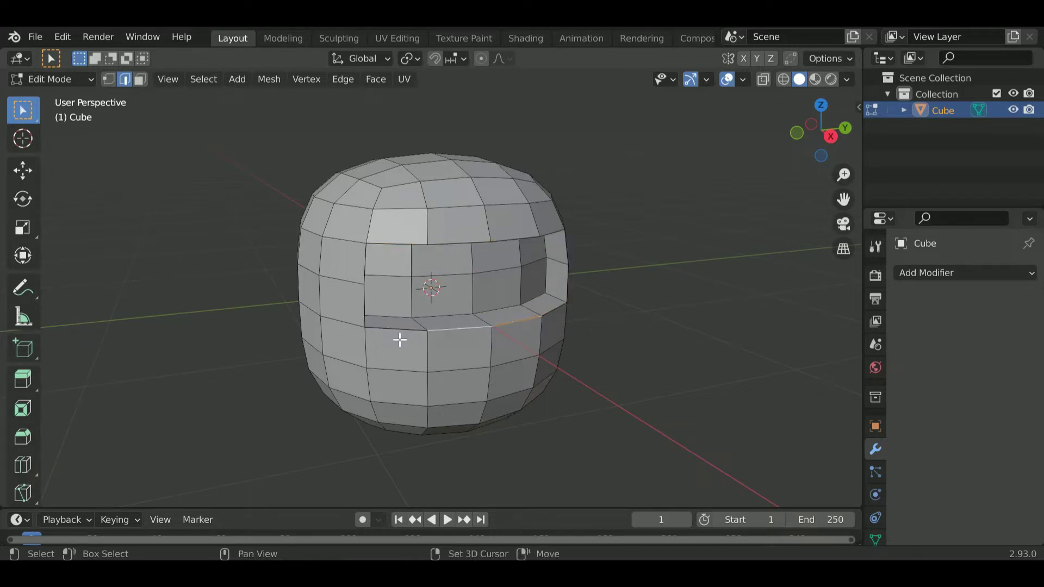
{"action": "key", "text": "alt+a"}
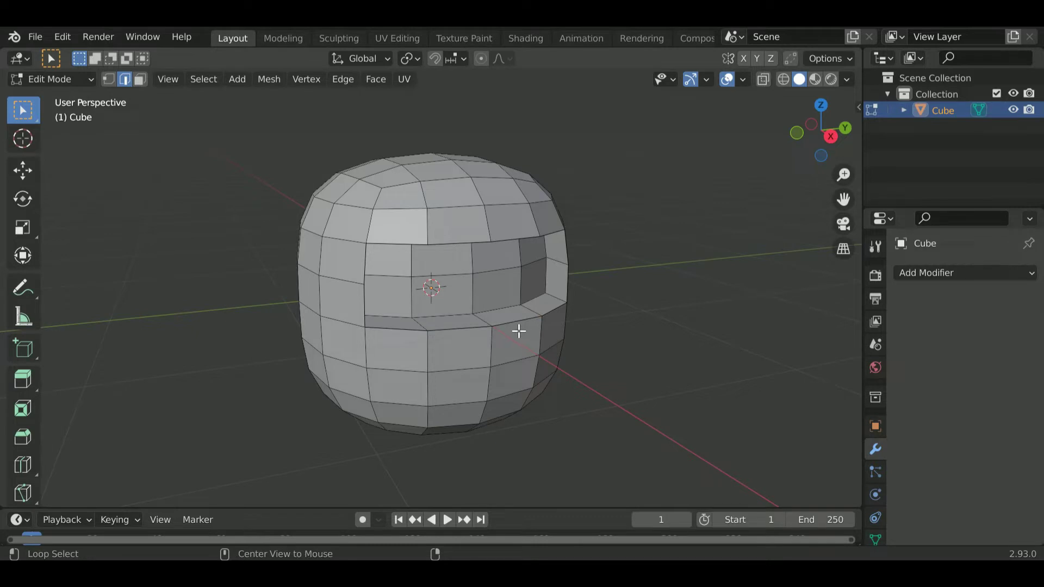
{"action": "left_click", "coordinate": [519, 331], "text": "alt"}
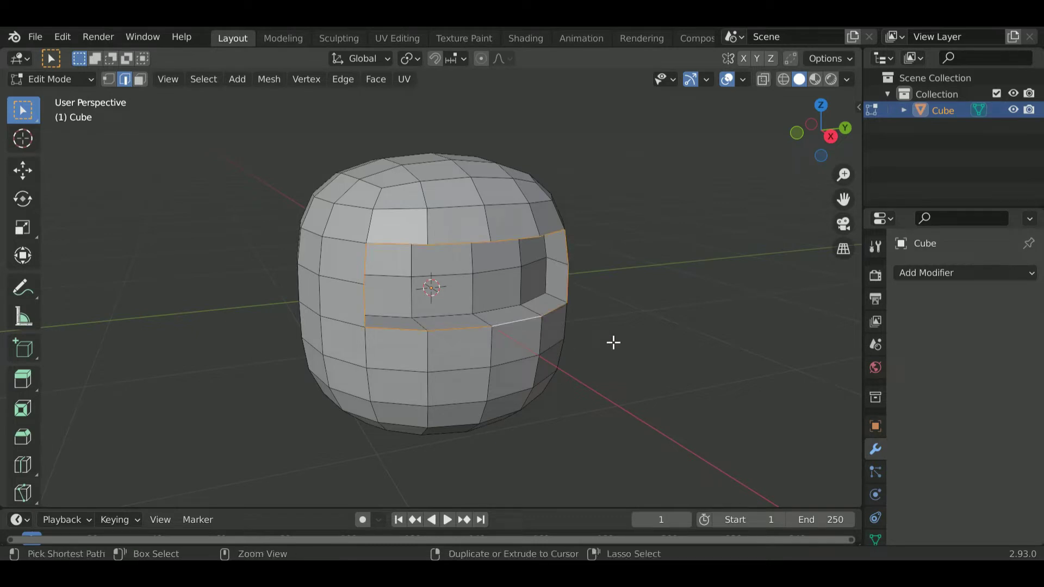
{"action": "key", "text": "ctrl+b"}
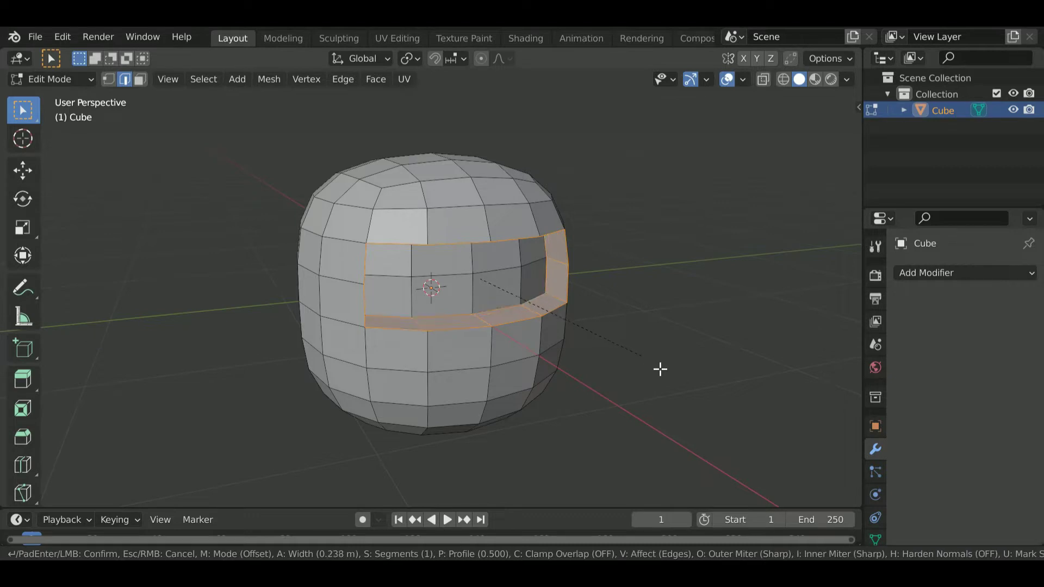
{"action": "left_click", "coordinate": [631, 343]}
Step: Reselect the head from the front and clear the visor loop selection
{"action": "key", "text": "Tab"}
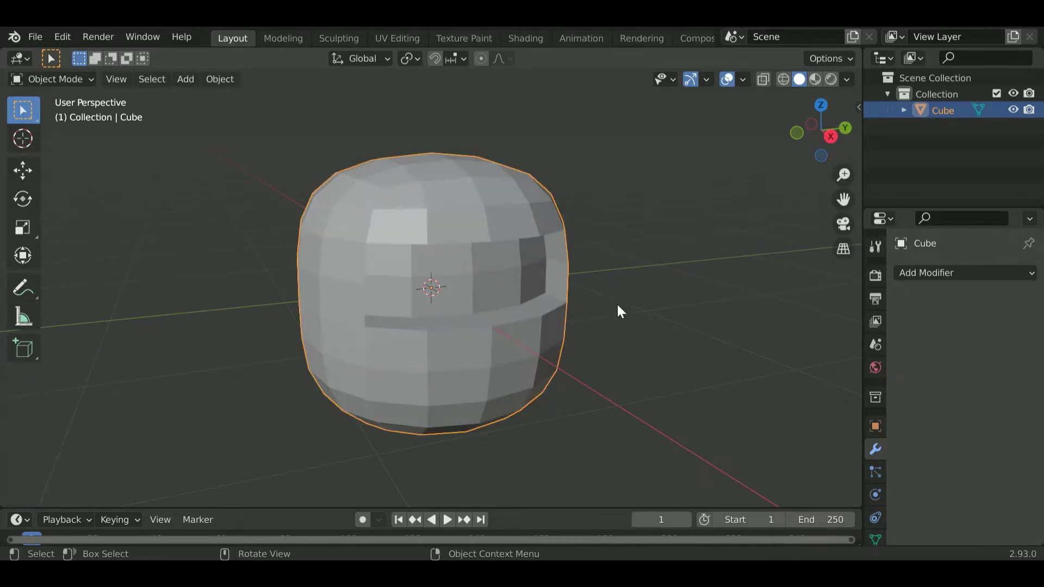
{"action": "left_click", "coordinate": [616, 304]}
{"action": "middle_click_drag", "start_coordinate": [616, 305], "coordinate": [552, 307]}
{"action": "left_click", "coordinate": [552, 307]}
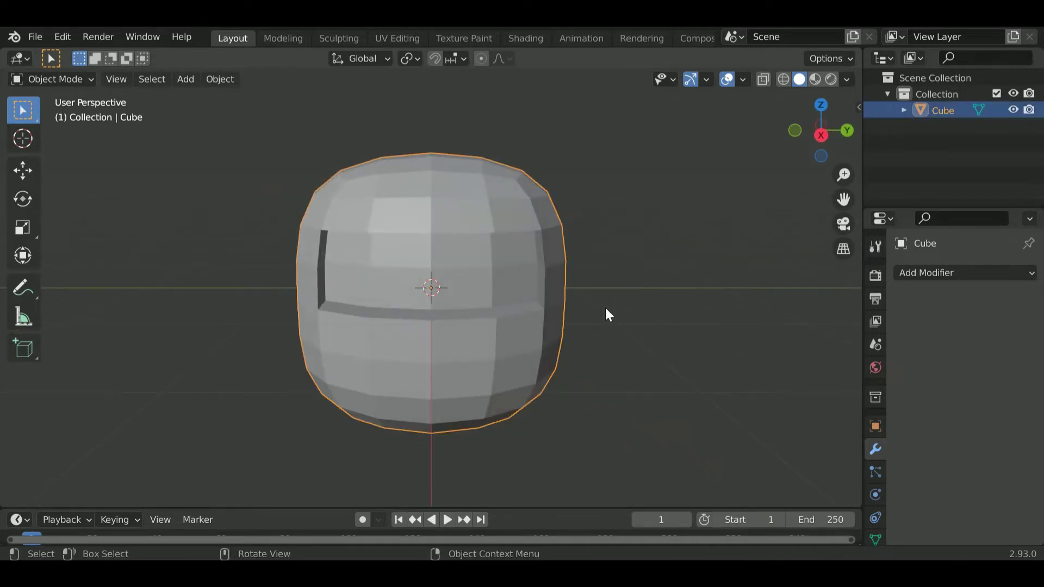
{"action": "key", "text": "Tab"}
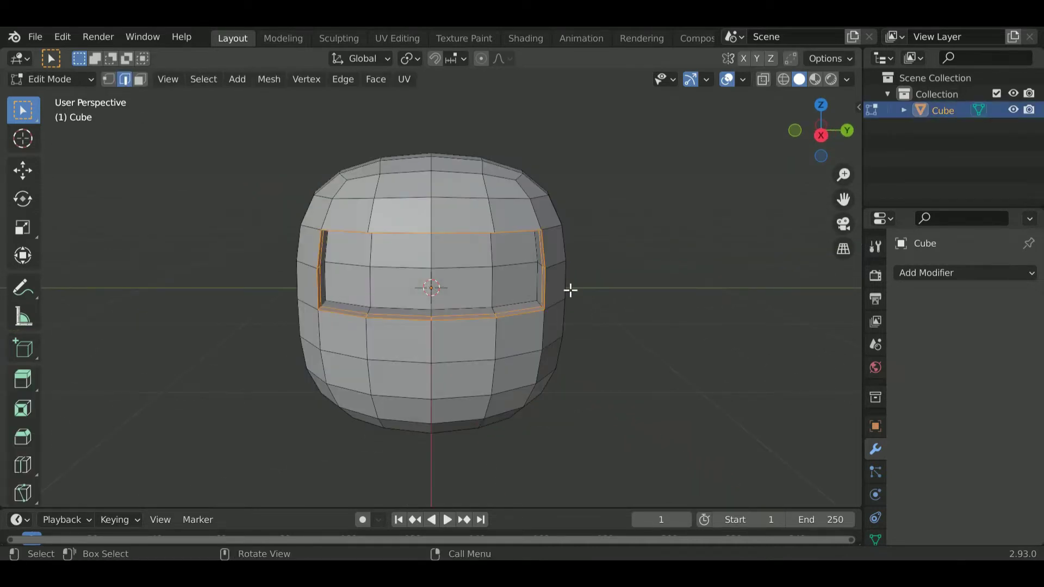
{"action": "left_click", "coordinate": [596, 342]}
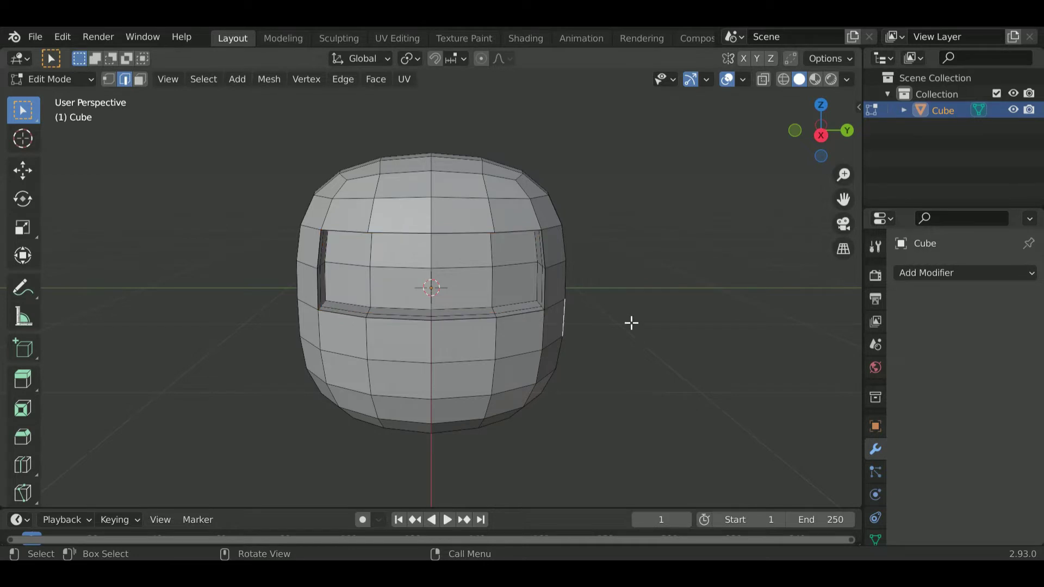
{"action": "key", "text": "Tab"}
Step: Add a Subdivision Surface at viewport level 4 and apply it to the head
{"action": "left_click", "coordinate": [965, 272]}
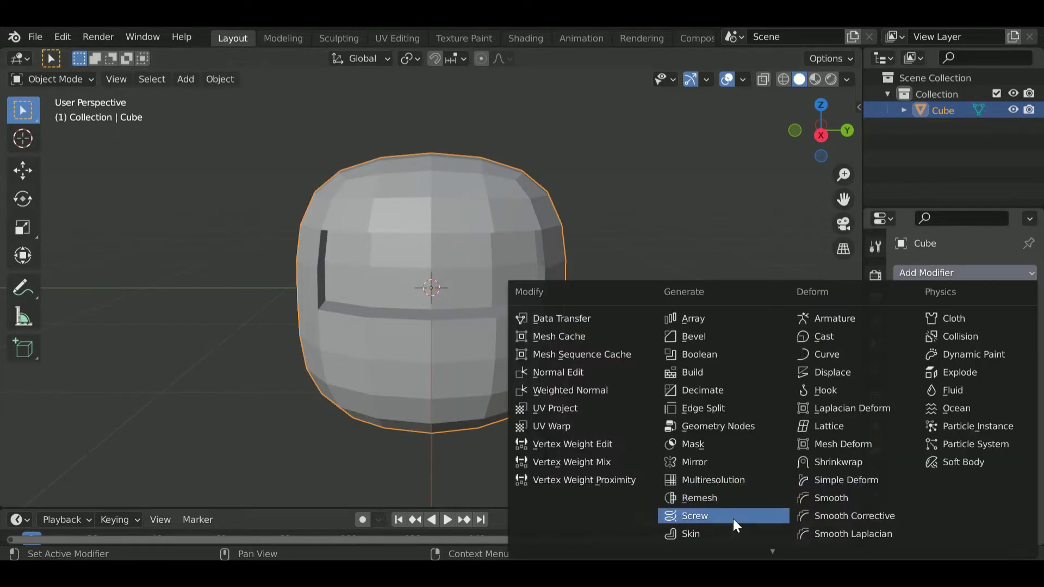
{"action": "scroll", "coordinate": [724, 519], "scroll_direction": "down", "scroll_amount": 5}
{"action": "left_click", "coordinate": [717, 469]}
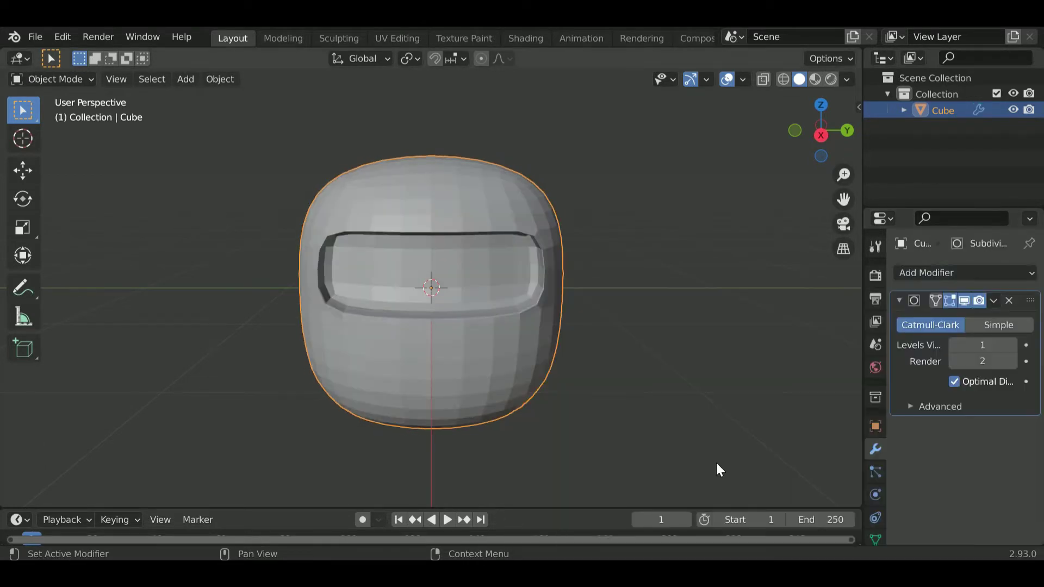
{"action": "left_click", "coordinate": [1013, 347]}
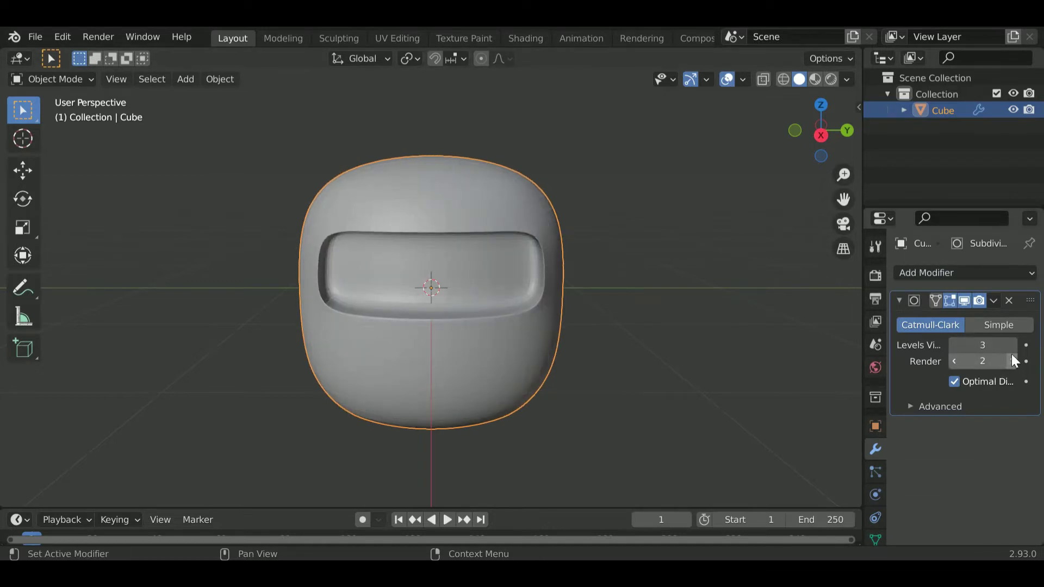
{"action": "left_click", "coordinate": [1012, 347]}
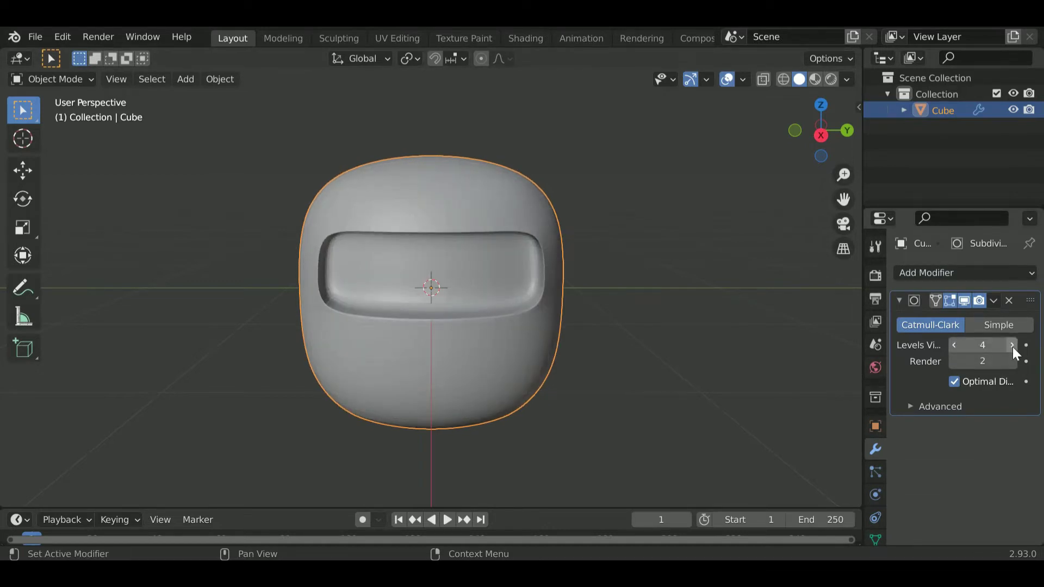
{"action": "left_click", "coordinate": [993, 300]}
{"action": "left_click", "coordinate": [971, 317]}
Step: Inspect the dense mesh in Edit Mode, then orbit to a side view of the head
{"action": "key", "text": "Tab"}
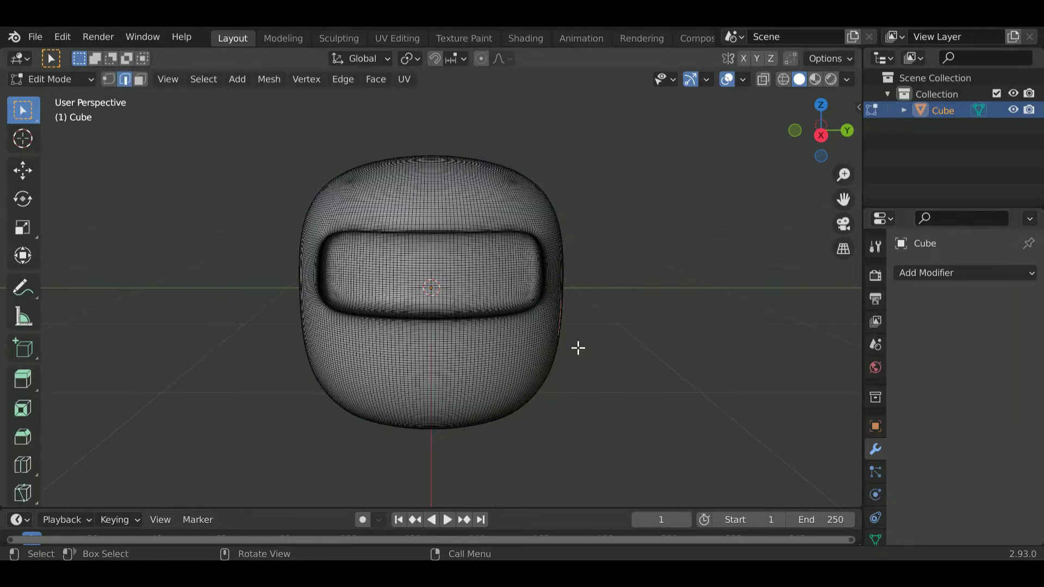
{"action": "middle_click_drag", "start_coordinate": [685, 339], "coordinate": [711, 322]}
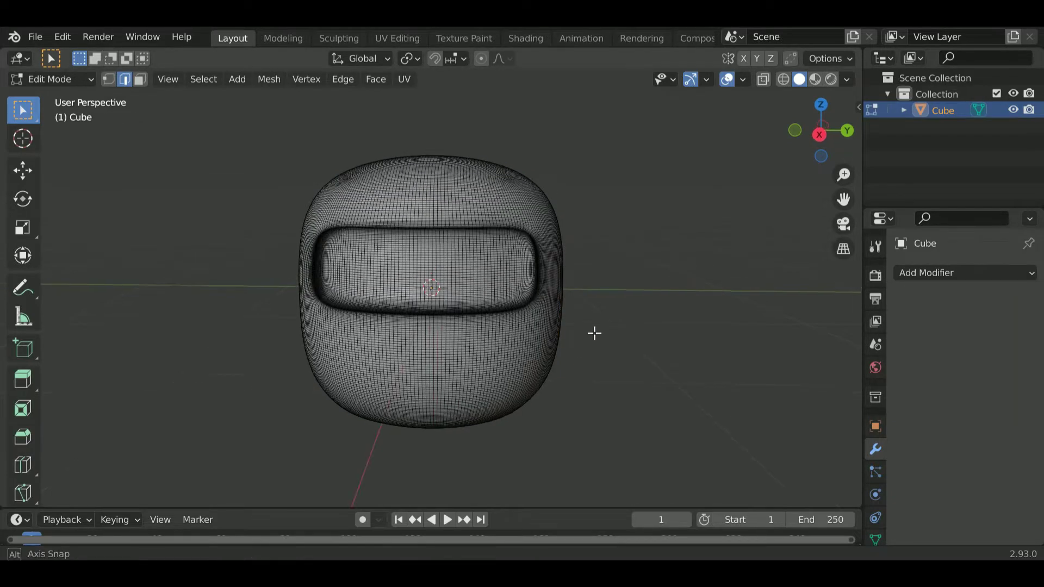
{"action": "key", "text": "Tab"}
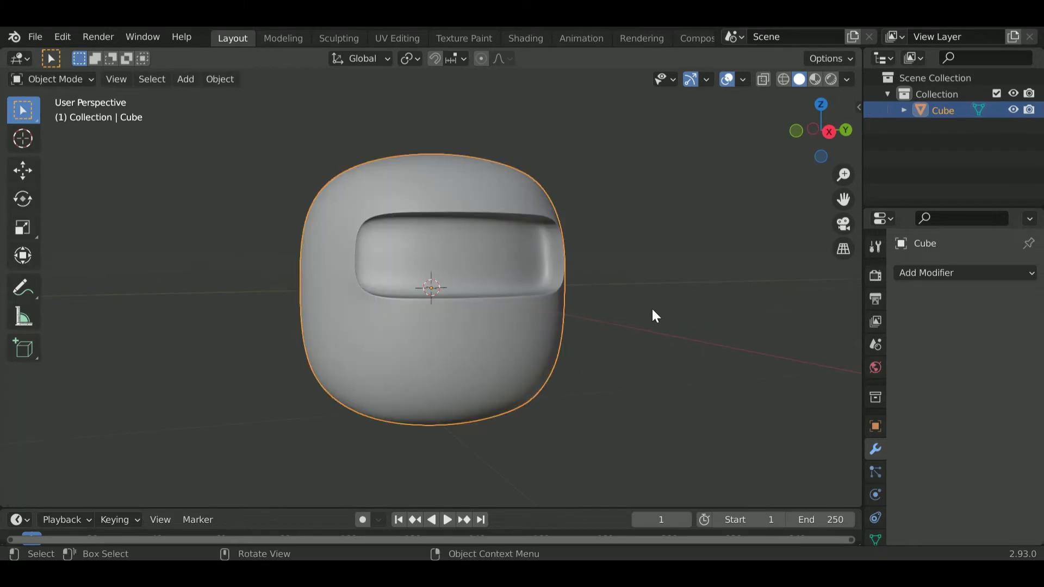
{"action": "mouse_move", "coordinate": [651, 306]}
{"action": "middle_mouse_down"}
{"action": "mouse_move", "coordinate": [730, 325]}
{"action": "mouse_move", "coordinate": [638, 312]}
{"action": "mouse_move", "coordinate": [528, 337]}
{"action": "middle_mouse_up"}
Step: Add a circle mesh and rotate it 90° about X and 90° about Z
{"action": "left_click", "coordinate": [697, 327]}
{"action": "key", "text": "shift+a"}
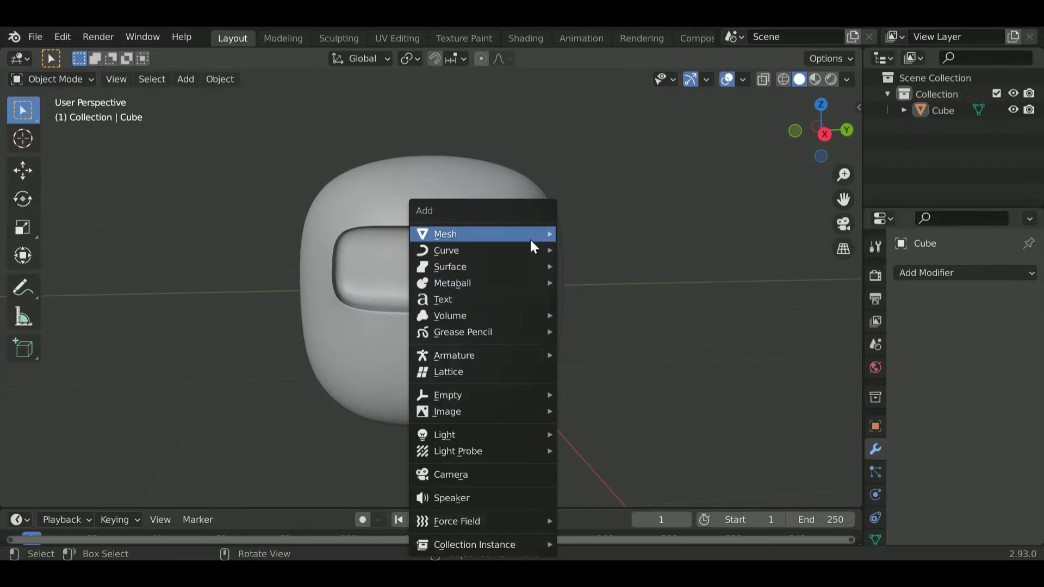
{"action": "mouse_move", "coordinate": [457, 234]}
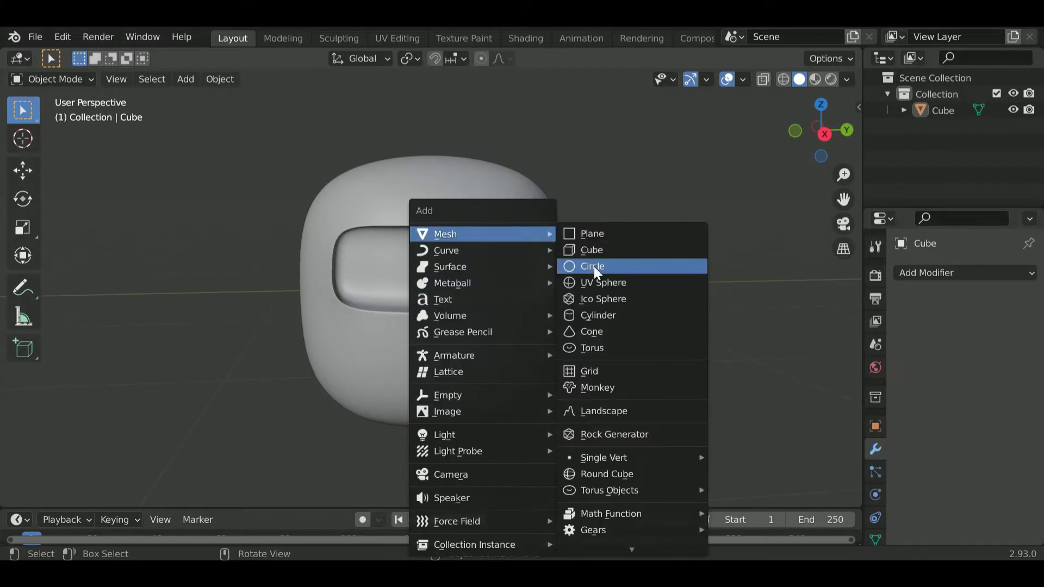
{"action": "left_click", "coordinate": [594, 266]}
{"action": "type", "text": "r"}
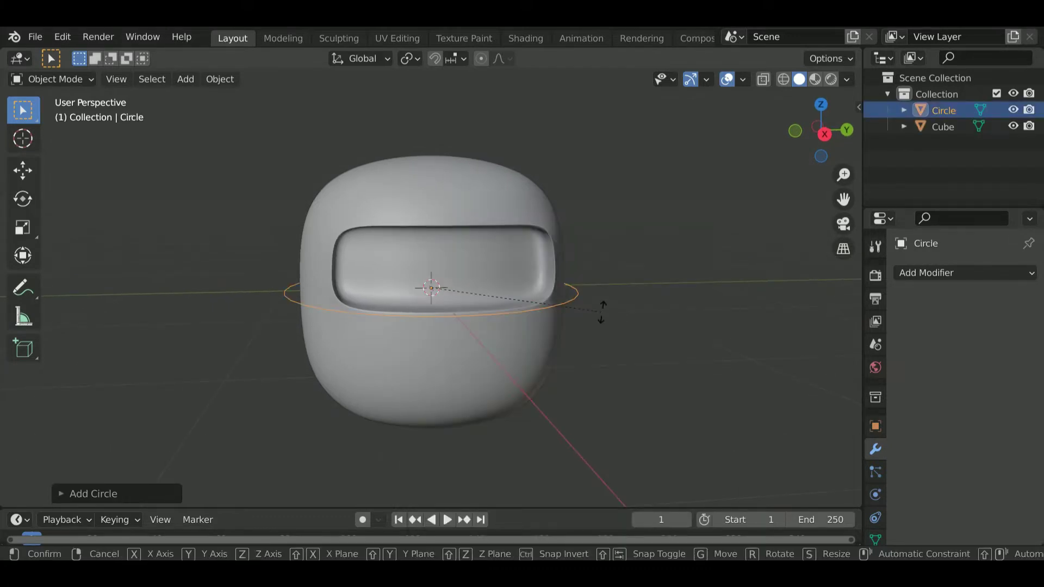
{"action": "type", "text": "x90"}
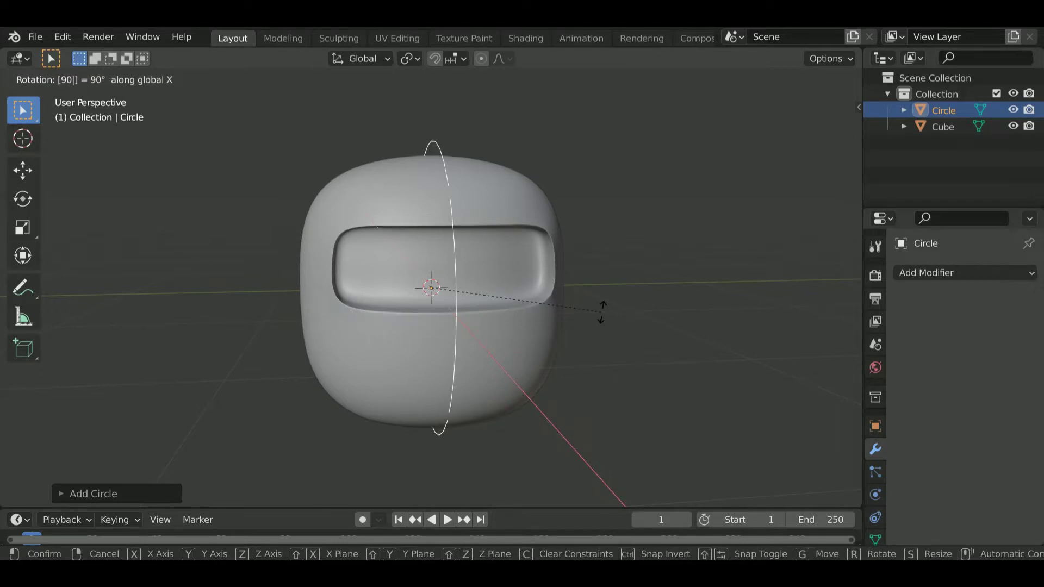
{"action": "key", "text": "Return"}
{"action": "type", "text": "rz90"}
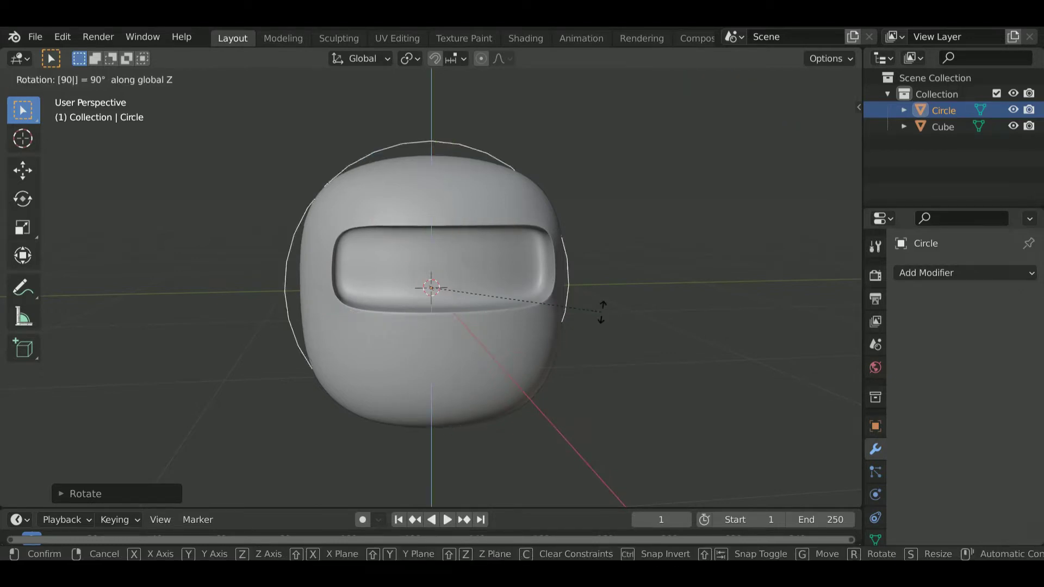
{"action": "key", "text": "Return"}
Step: Fill the circle outline with a face in Edit Mode
{"action": "key", "text": "Tab"}
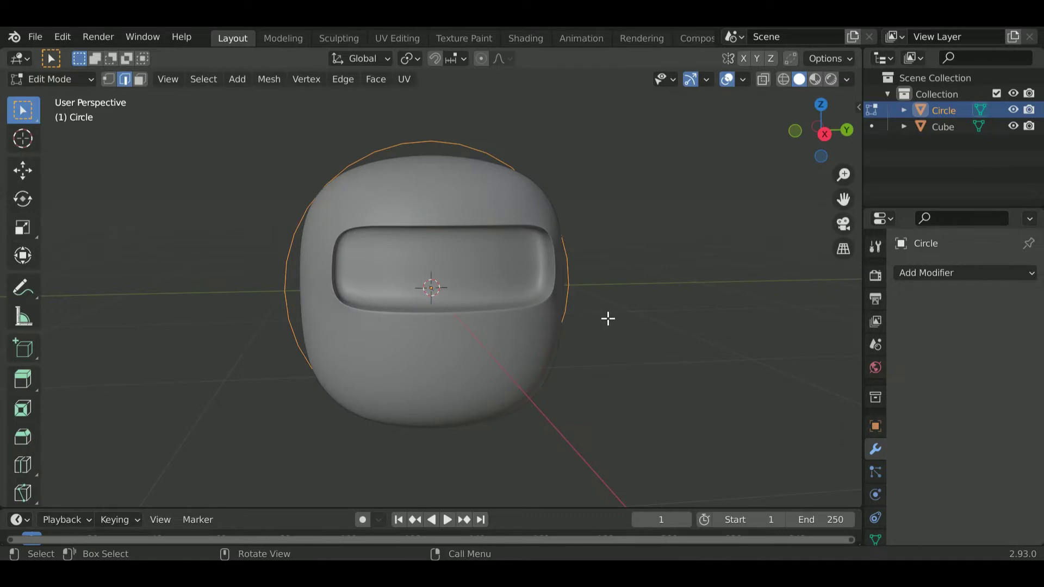
{"action": "key", "text": "f"}
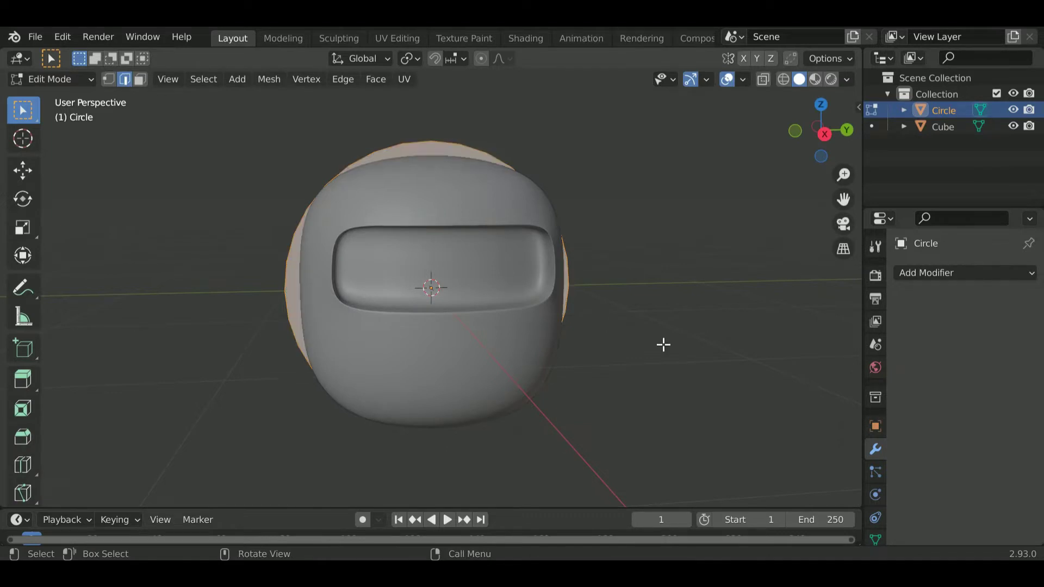
{"action": "key", "text": "alt+a"}
{"action": "key", "text": "Tab"}
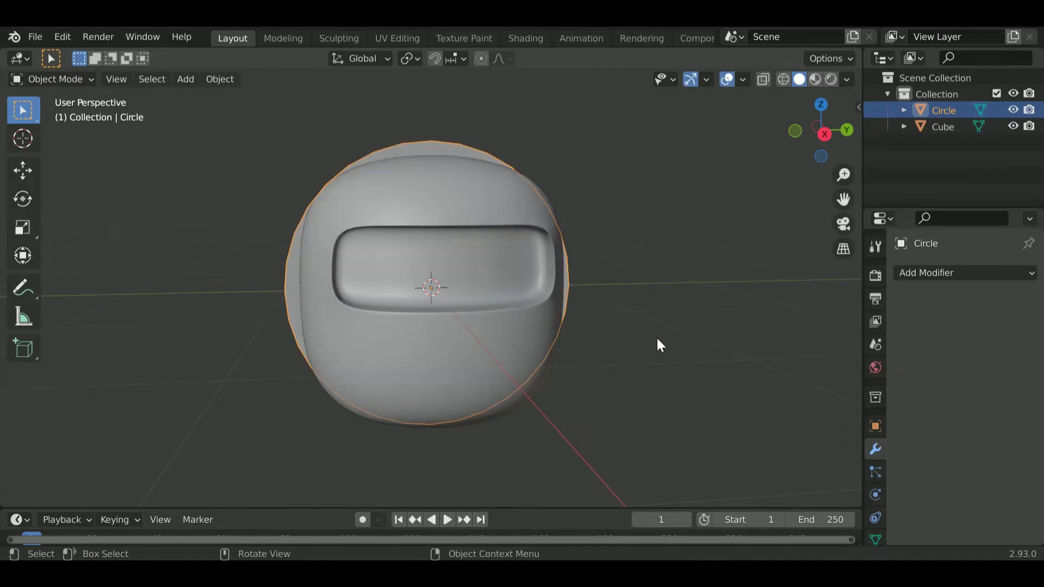
Step: Move the circle disc along the global X axis out from the head
{"action": "middle_click_drag", "start_coordinate": [679, 348], "coordinate": [729, 370]}
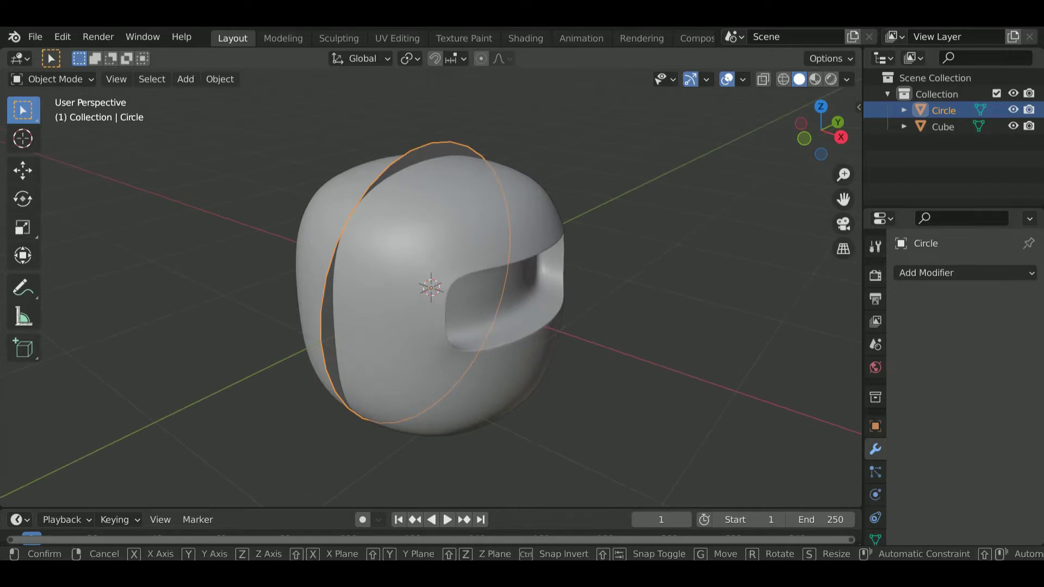
{"action": "key", "text": "g"}
{"action": "key", "text": "y"}
{"action": "key", "text": "x"}
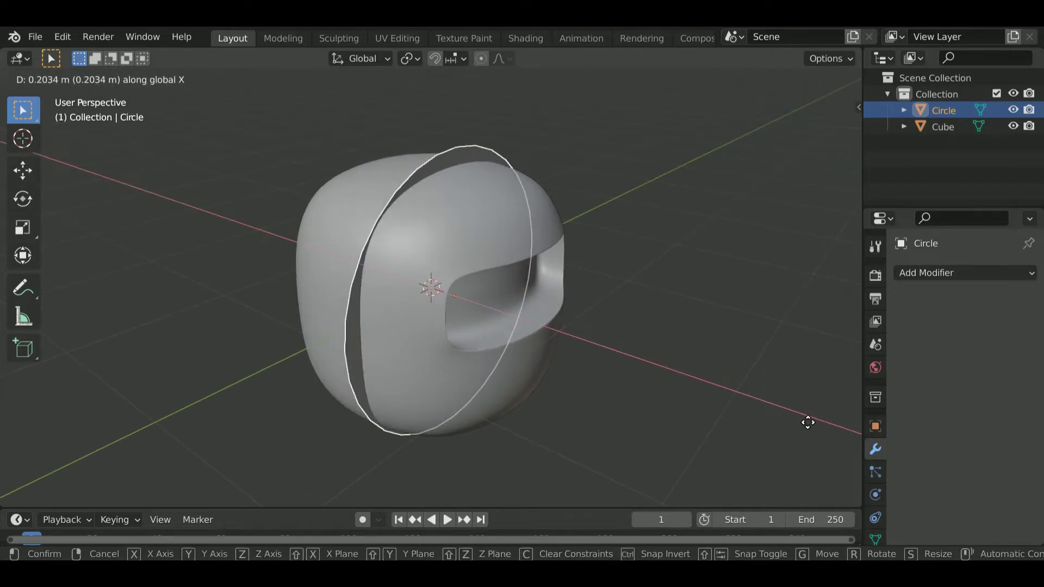
{"action": "left_click", "coordinate": [736, 370]}
{"action": "mouse_move", "coordinate": [735, 368]}
{"action": "middle_mouse_down"}
{"action": "mouse_move", "coordinate": [570, 321]}
{"action": "mouse_move", "coordinate": [697, 247]}
{"action": "middle_mouse_up"}
Step: In right-side view, shrink the circle to eye size and raise it to visor height
{"action": "left_click", "coordinate": [817, 133]}
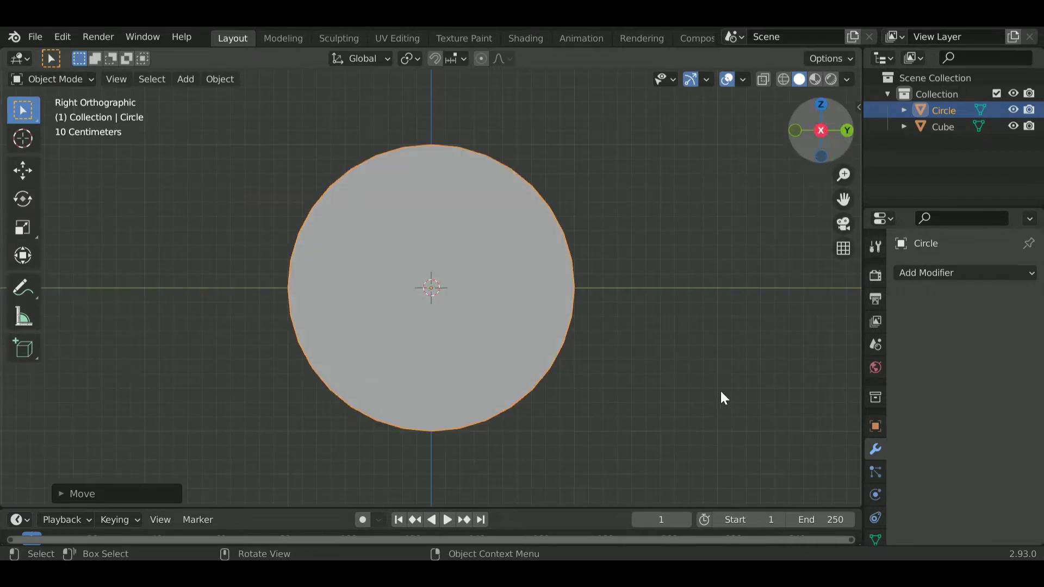
{"action": "key", "text": "s"}
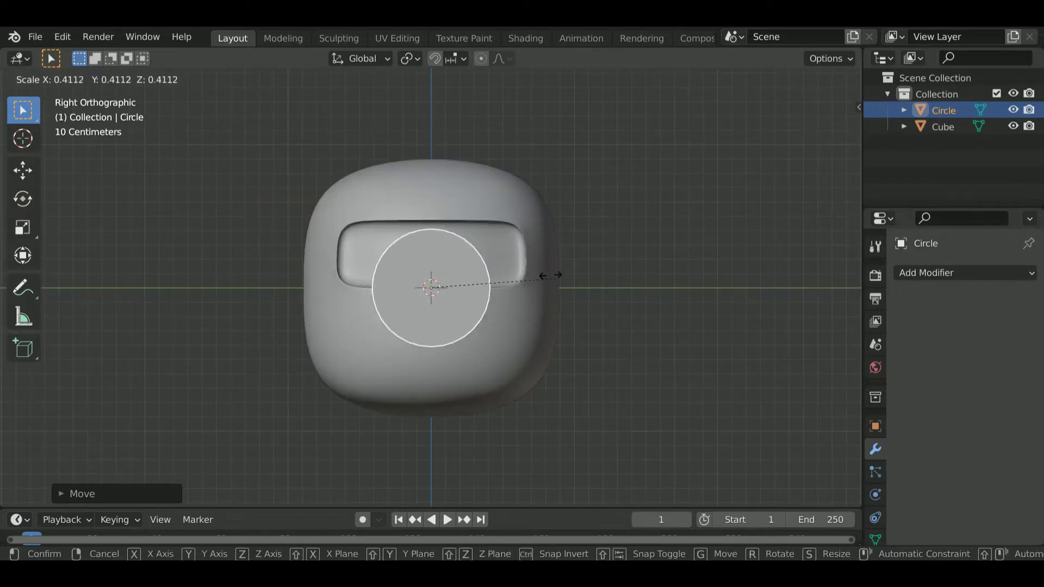
{"action": "left_click", "coordinate": [485, 284]}
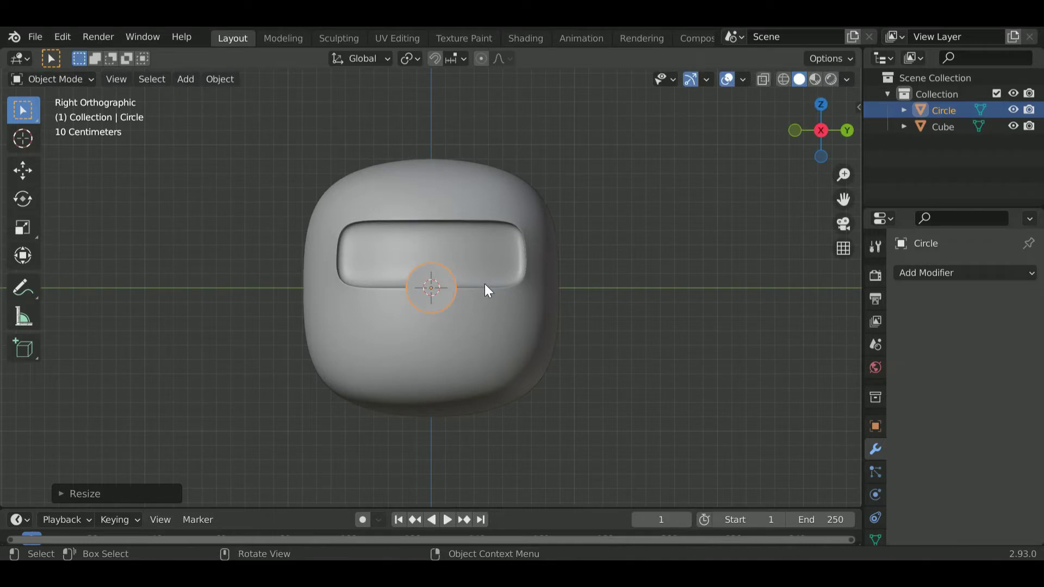
{"action": "key", "text": "g"}
{"action": "key", "text": "z"}
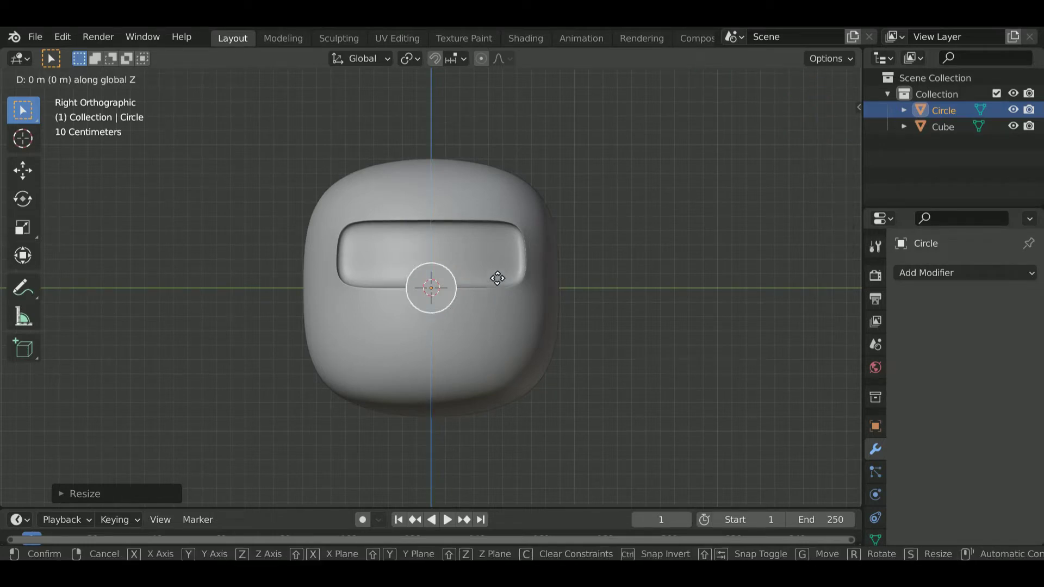
{"action": "left_click", "coordinate": [499, 257]}
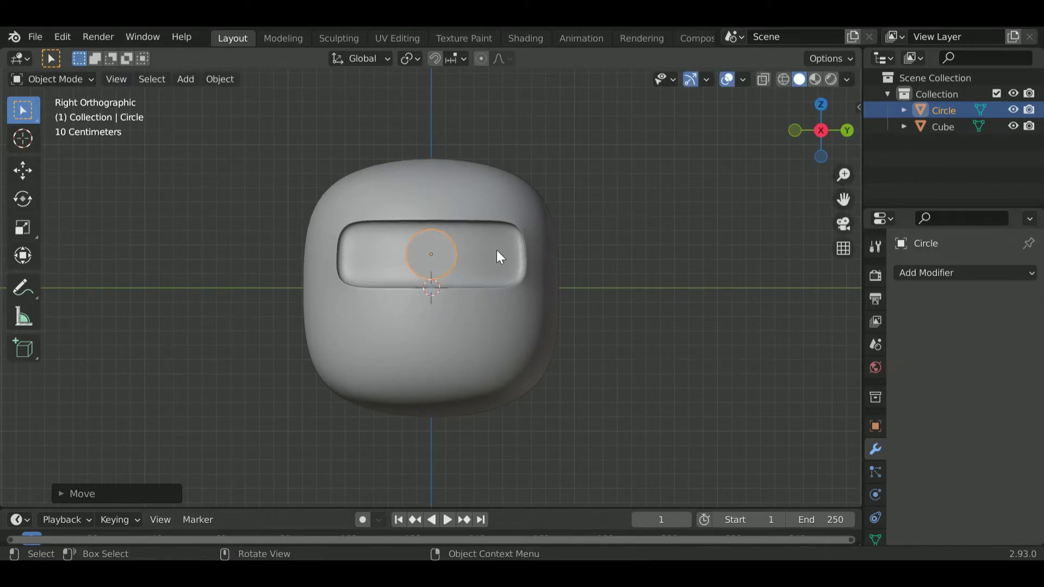
Step: Slide the circle along Y toward the right end of the visor with the Move gizmo
{"action": "left_click", "coordinate": [32, 172]}
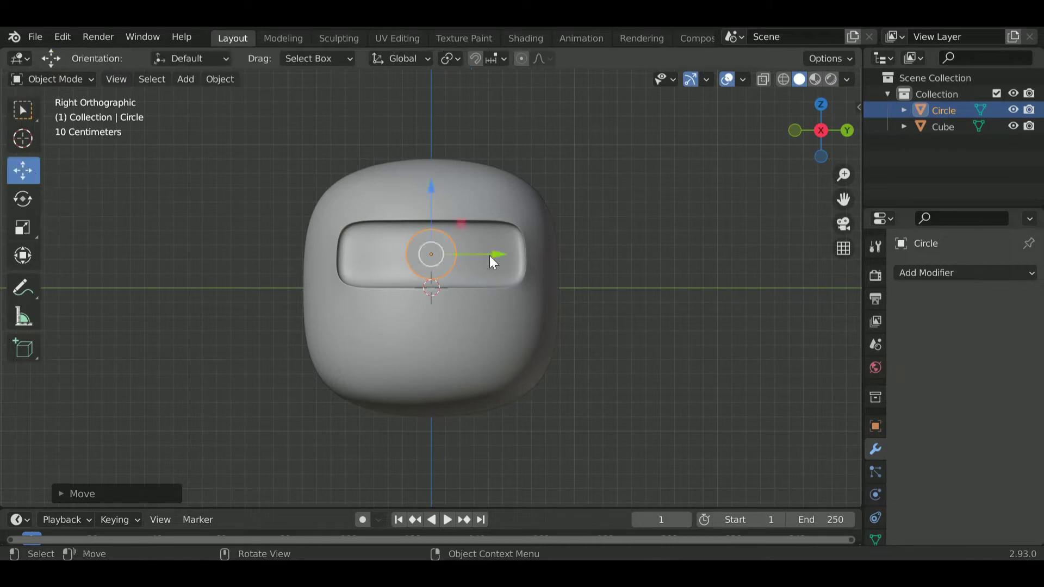
{"action": "left_click_drag", "start_coordinate": [489, 256], "coordinate": [543, 278]}
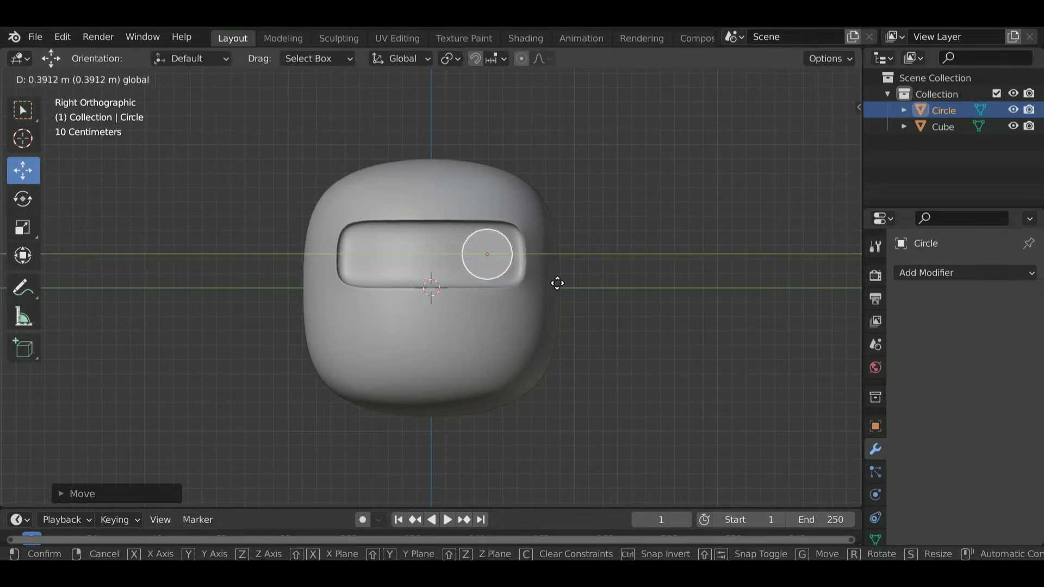
{"action": "left_click", "coordinate": [552, 280]}
{"action": "scroll", "coordinate": [539, 269], "scroll_direction": "up", "scroll_amount": 4}
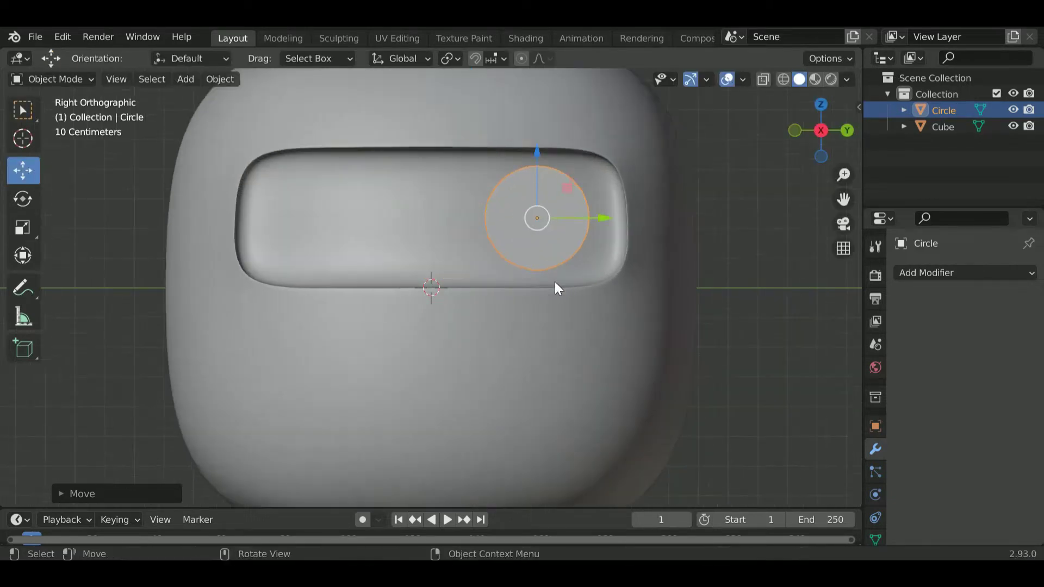
{"action": "scroll", "coordinate": [544, 304], "scroll_direction": "up", "scroll_amount": 2}
{"action": "middle_click_drag", "start_coordinate": [514, 332], "coordinate": [457, 377], "text": "shift"}
{"action": "scroll", "coordinate": [481, 347], "scroll_direction": "up", "scroll_amount": 1}
{"action": "scroll", "coordinate": [480, 347], "scroll_direction": "up", "scroll_amount": 1}
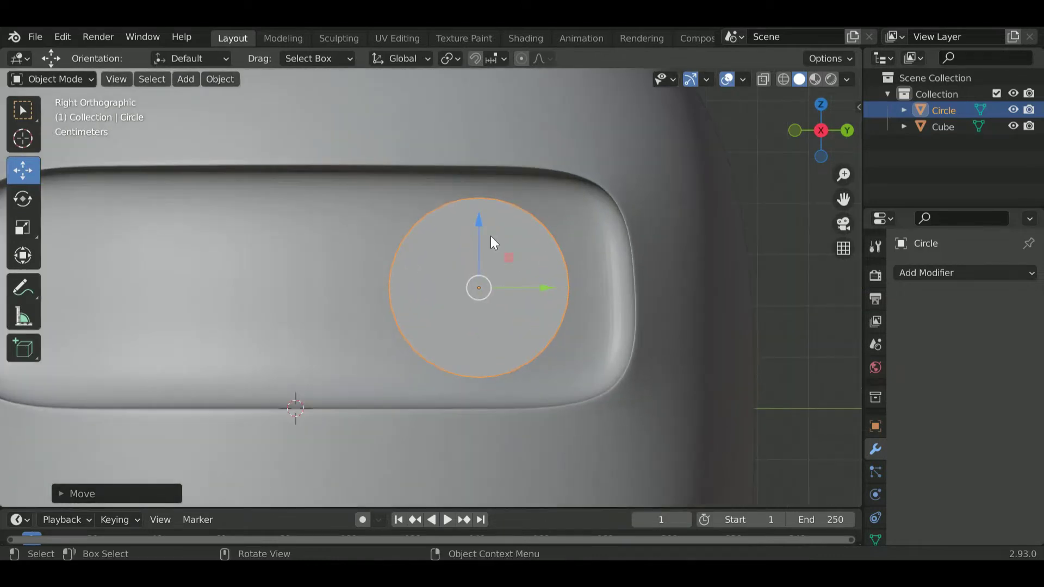
Step: Fine-tune the circle's height and nudge it slightly left inside the visor
{"action": "key", "text": "g"}
{"action": "key", "text": "z"}
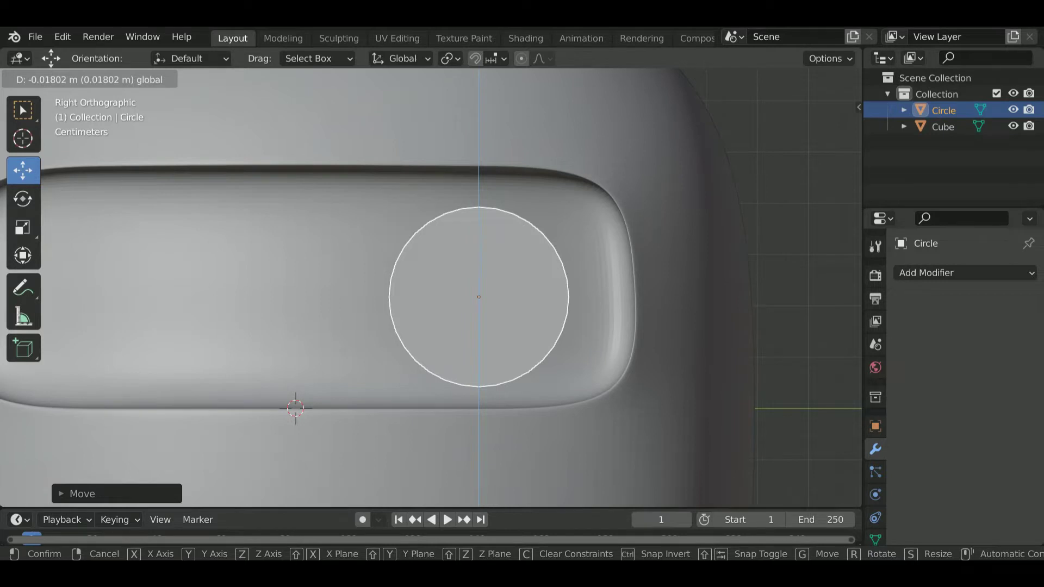
{"action": "left_click", "coordinate": [498, 311]}
{"action": "scroll", "coordinate": [479, 352], "scroll_direction": "down", "scroll_amount": 5}
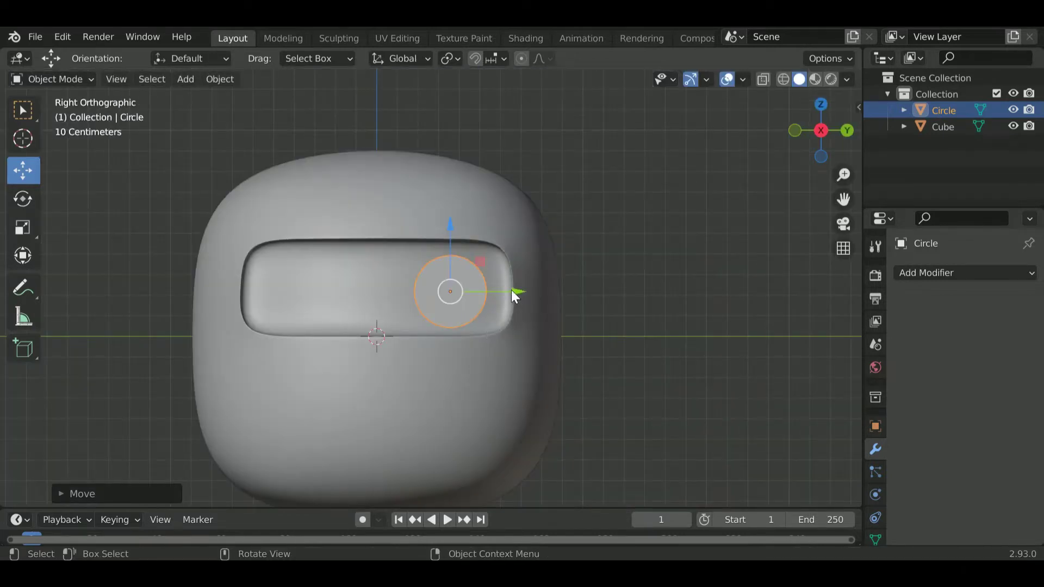
{"action": "left_click_drag", "start_coordinate": [514, 296], "coordinate": [505, 296]}
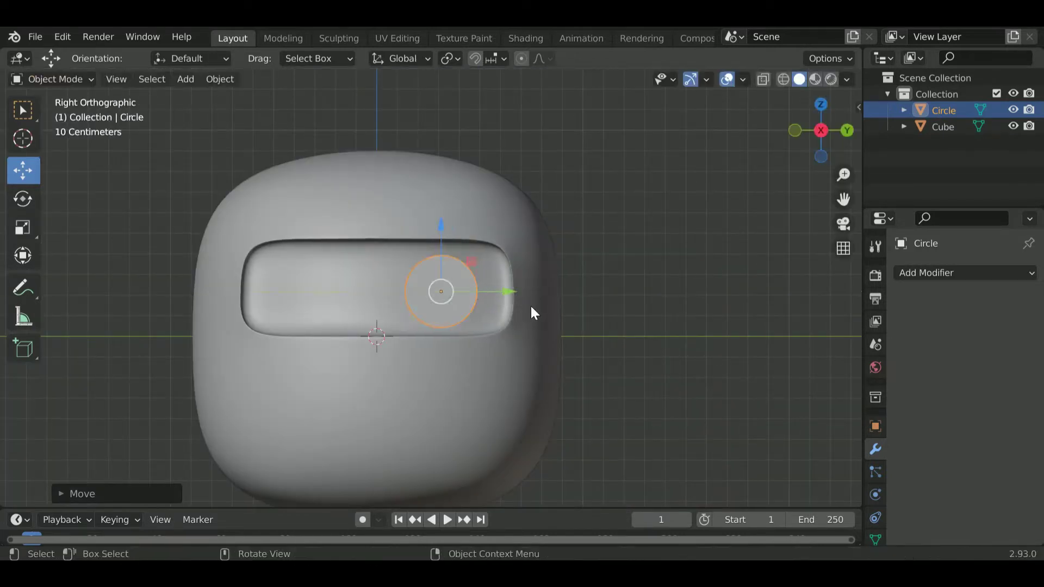
{"action": "left_click", "coordinate": [667, 341]}
{"action": "left_click", "coordinate": [476, 305]}
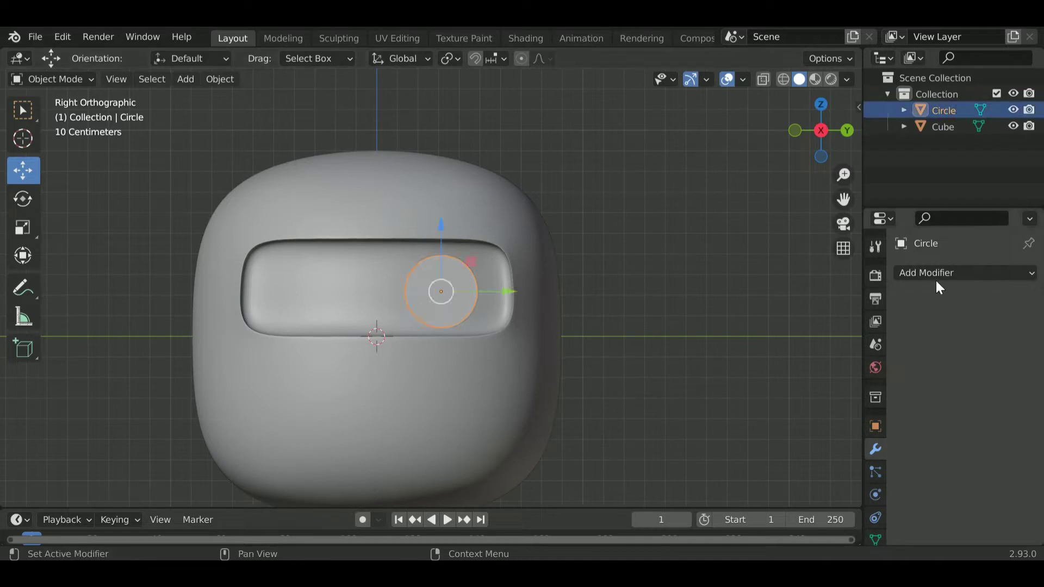
{"action": "middle_click_drag", "start_coordinate": [601, 344], "coordinate": [674, 380]}
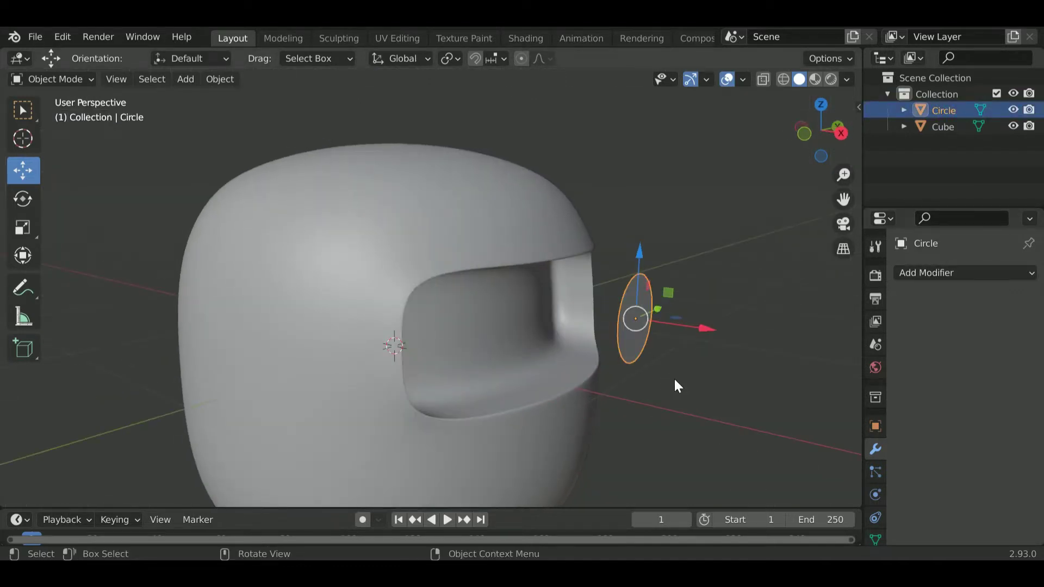
Step: Extrude the whole circle in Edit Mode into a thin disc
{"action": "key", "text": "Tab"}
{"action": "key", "text": "Tab"}
{"action": "key", "text": "Tab"}
{"action": "key", "text": "a"}
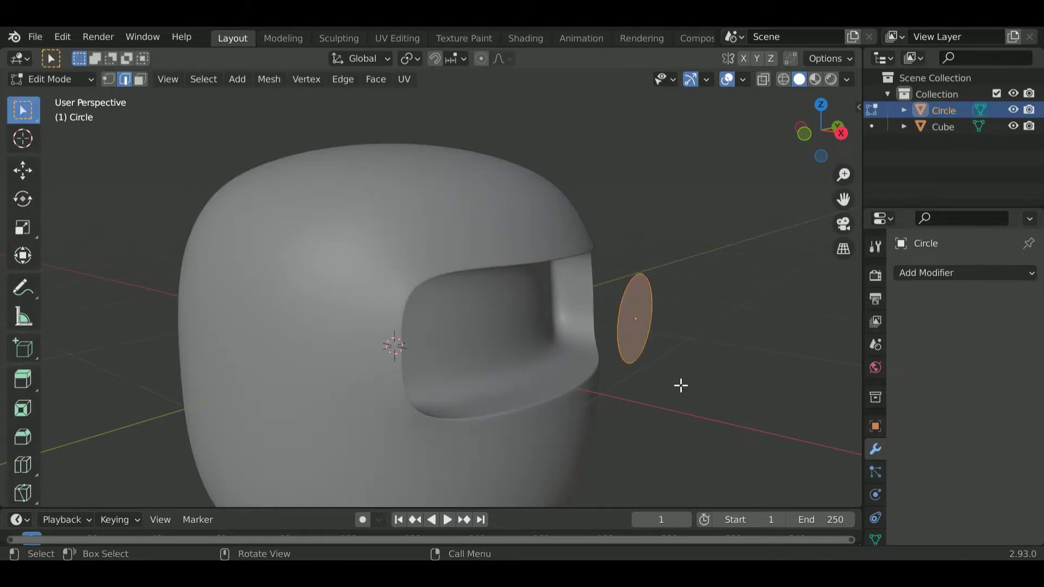
{"action": "key", "text": "e"}
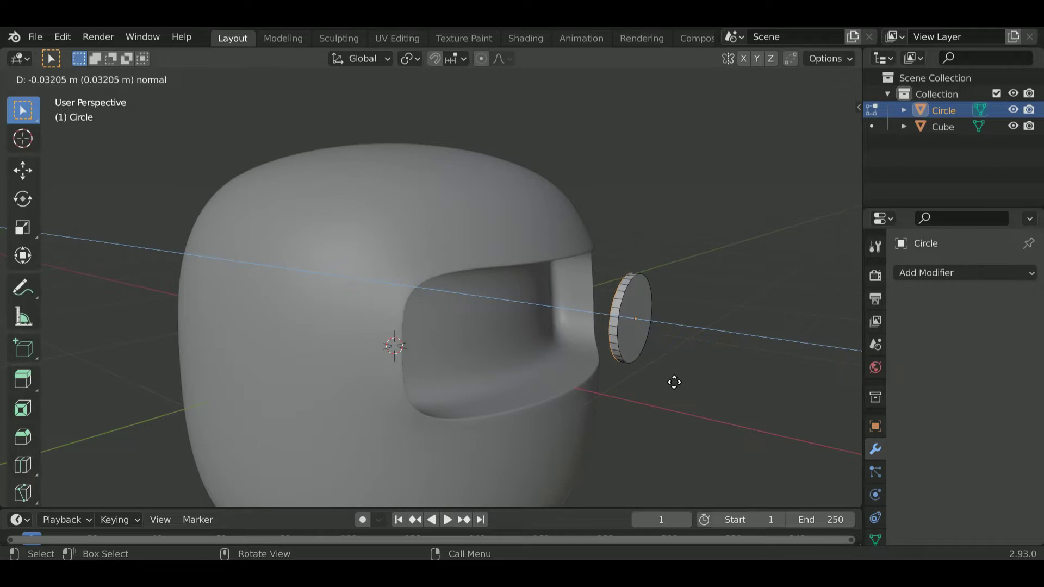
{"action": "left_click", "coordinate": [673, 381]}
{"action": "left_click", "coordinate": [646, 331]}
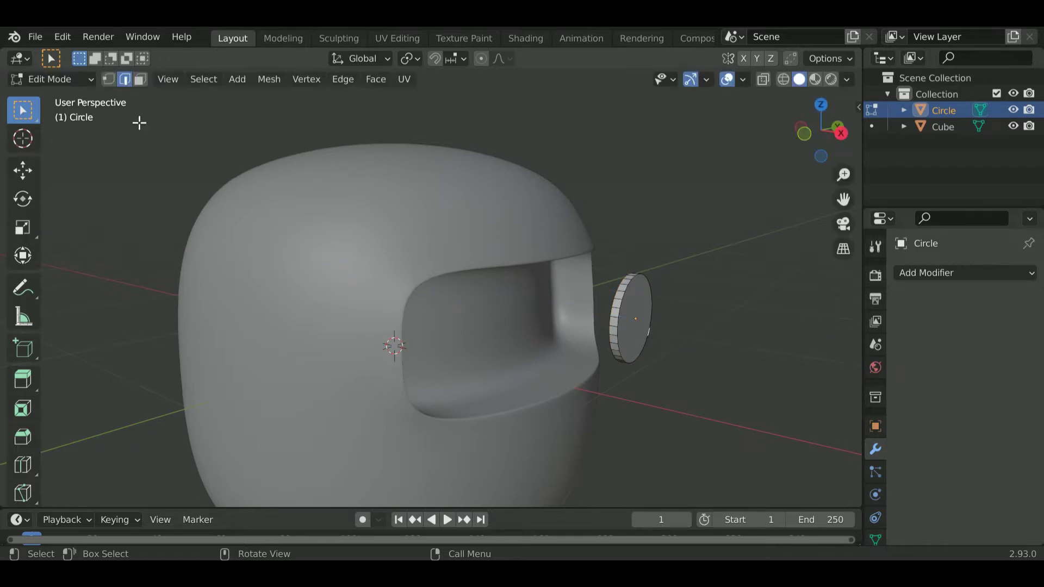
Step: Inset the disc's front face and push it back along X to recess it
{"action": "left_click", "coordinate": [140, 79]}
{"action": "left_click", "coordinate": [628, 314]}
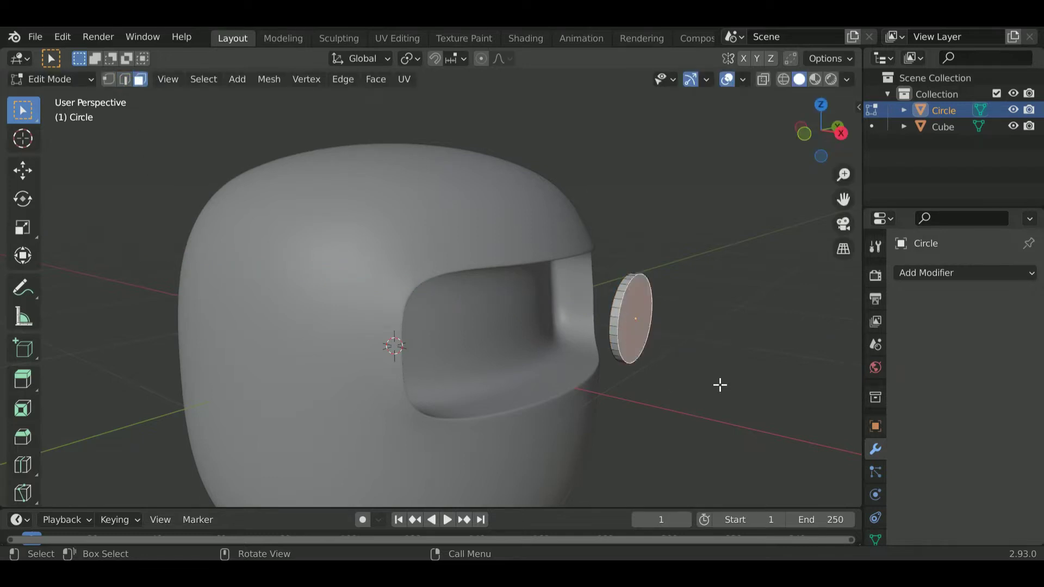
{"action": "key", "text": "i"}
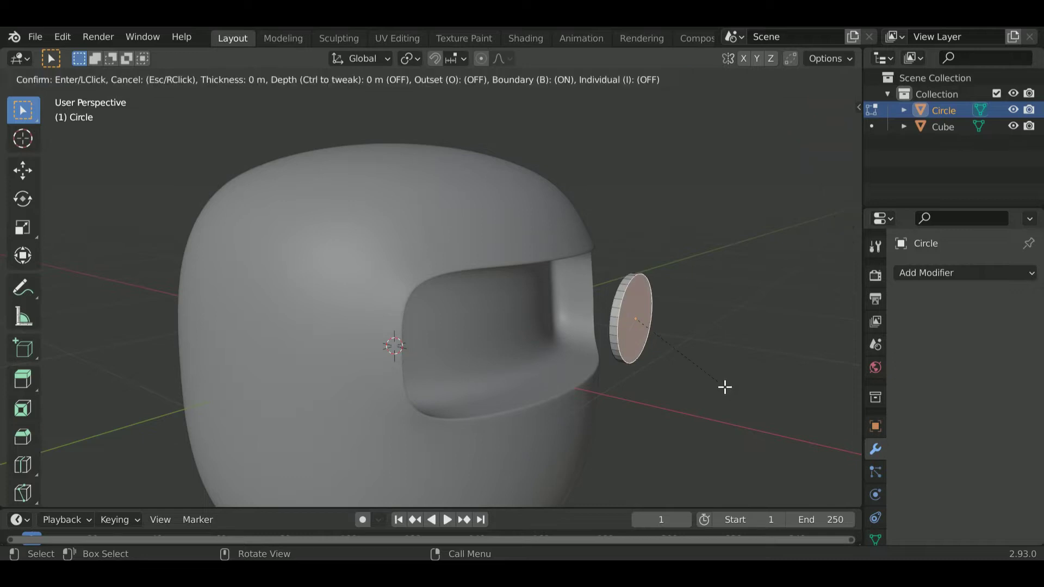
{"action": "left_click", "coordinate": [721, 381]}
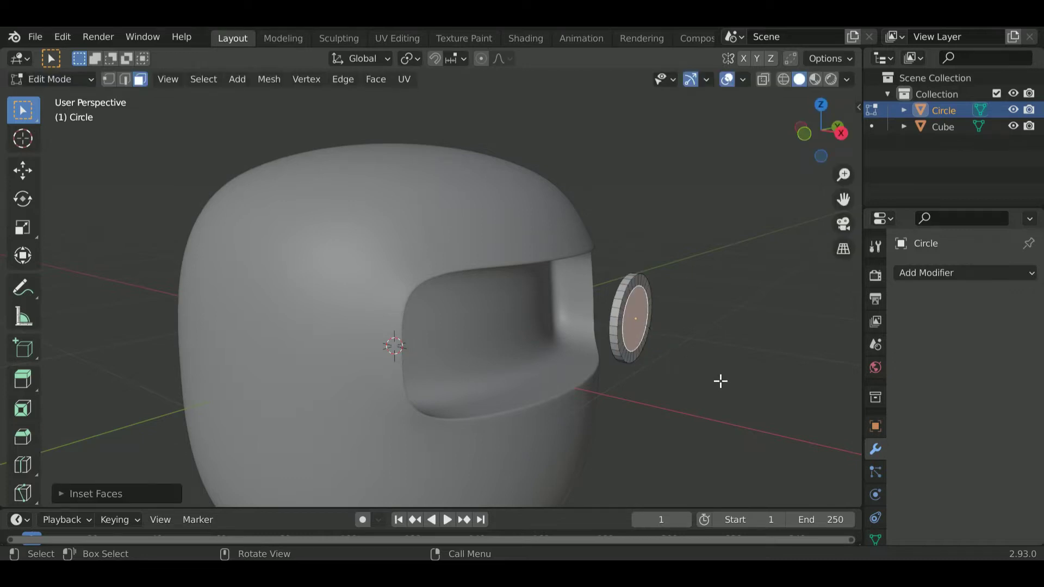
{"action": "key", "text": "g"}
{"action": "key", "text": "x"}
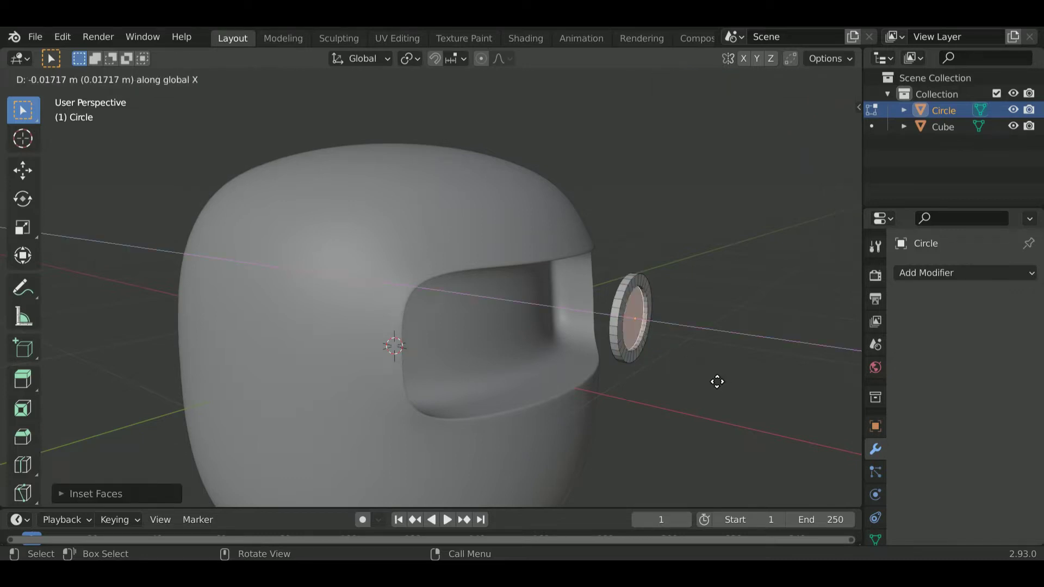
{"action": "left_click", "coordinate": [718, 382]}
{"action": "key", "text": "Tab"}
{"action": "left_click", "coordinate": [720, 360]}
{"action": "mouse_move", "coordinate": [674, 373]}
{"action": "middle_mouse_down"}
{"action": "mouse_move", "coordinate": [630, 373]}
{"action": "mouse_move", "coordinate": [712, 384]}
{"action": "mouse_move", "coordinate": [708, 321]}
{"action": "middle_mouse_up"}
{"action": "left_click", "coordinate": [534, 340]}
Step: Move the eye disc against the head and raise it slightly in right-side view
{"action": "key", "text": "g"}
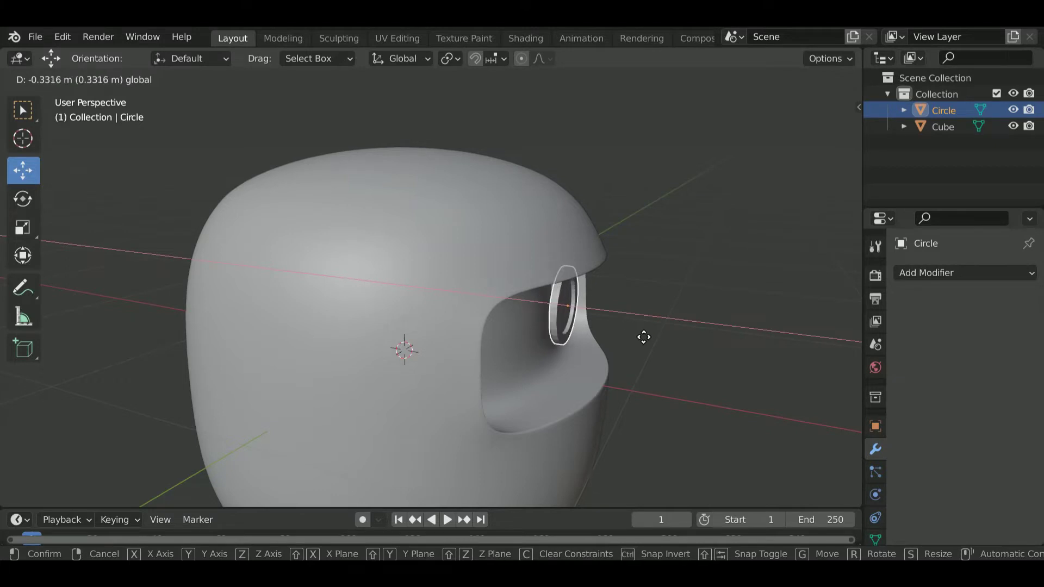
{"action": "left_click", "coordinate": [636, 338]}
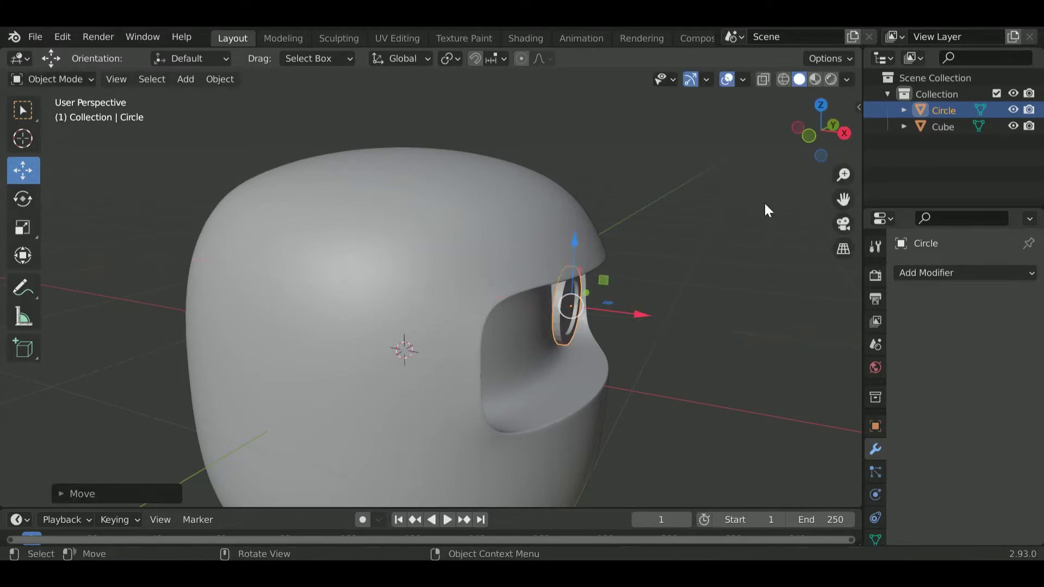
{"action": "left_click", "coordinate": [844, 134]}
{"action": "scroll", "coordinate": [471, 282], "scroll_direction": "up", "scroll_amount": 2}
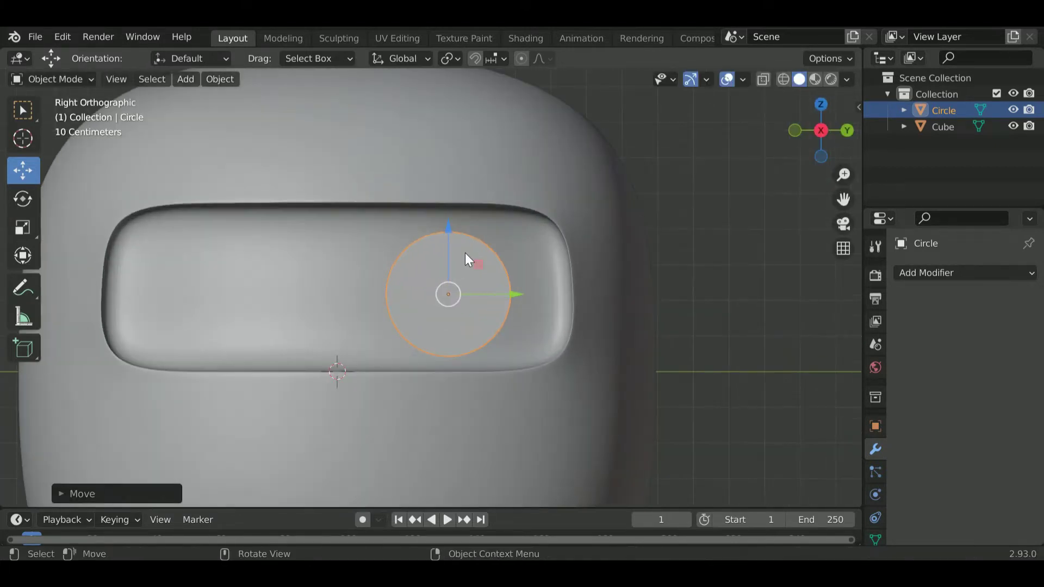
{"action": "left_click_drag", "start_coordinate": [452, 225], "coordinate": [453, 223]}
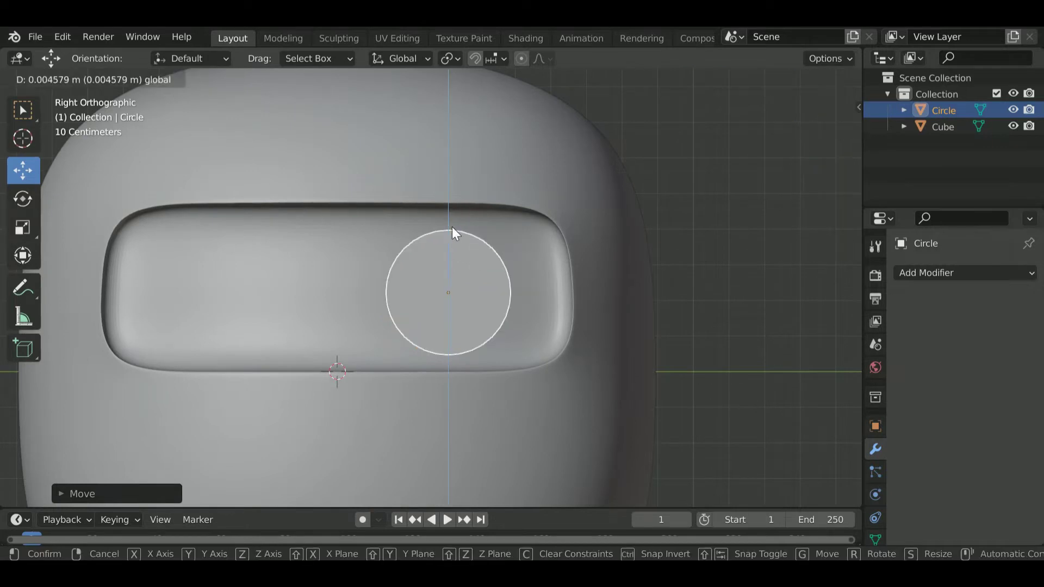
Step: Push the eye disc back until it sits flush inside the visor recess
{"action": "left_click", "coordinate": [847, 131]}
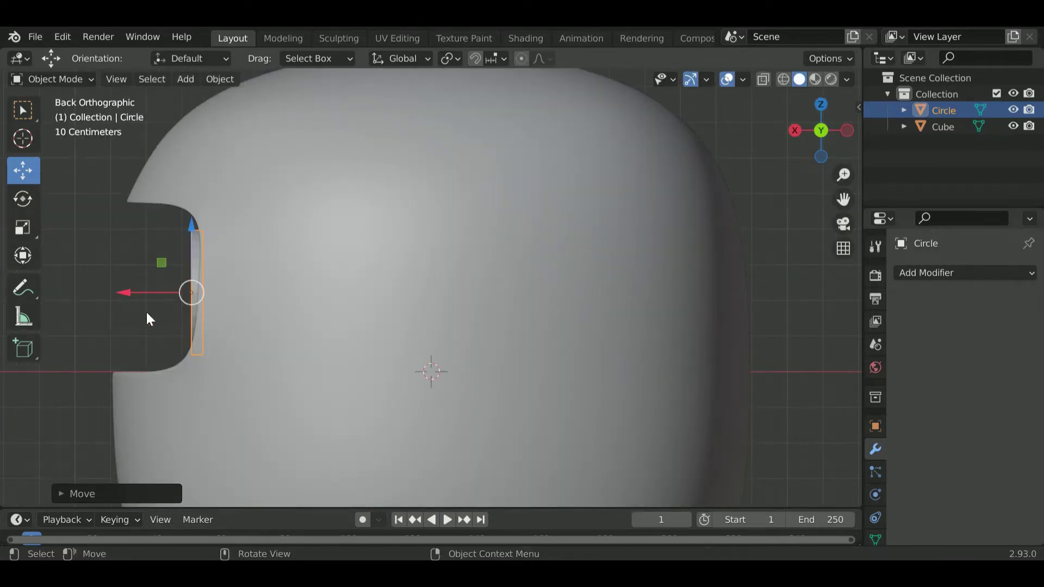
{"action": "left_click_drag", "start_coordinate": [123, 293], "coordinate": [114, 298]}
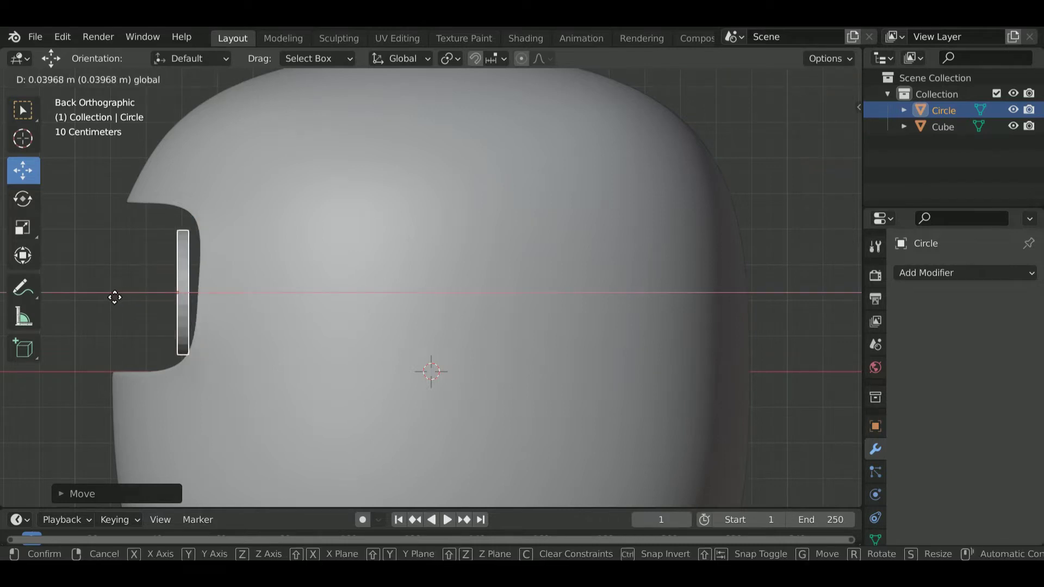
{"action": "middle_click_drag", "start_coordinate": [243, 308], "coordinate": [355, 309]}
{"action": "scroll", "coordinate": [432, 314], "scroll_direction": "up", "scroll_amount": 5}
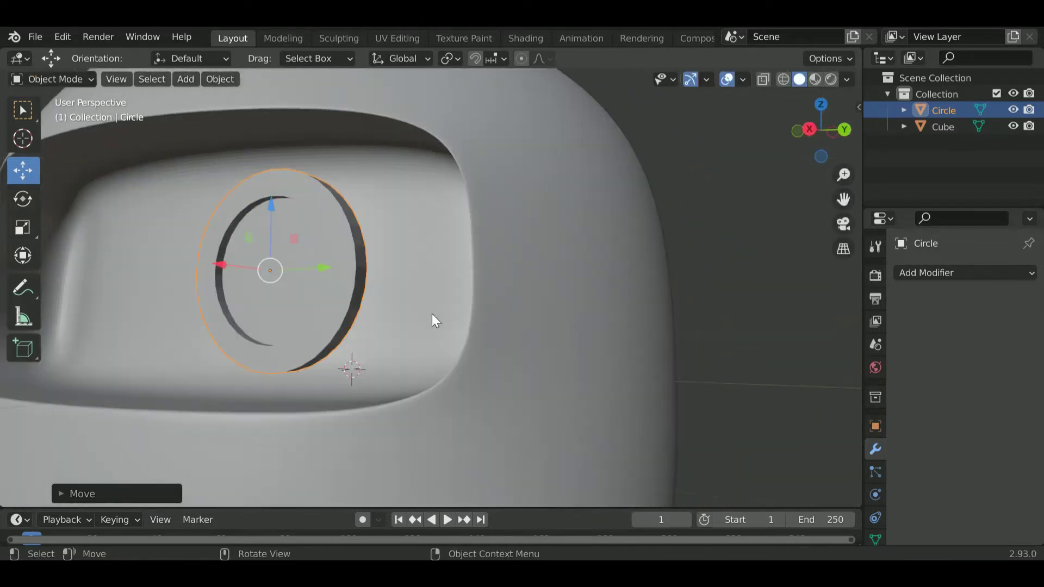
{"action": "mouse_move", "coordinate": [432, 314]}
{"action": "middle_mouse_down"}
{"action": "mouse_move", "coordinate": [515, 340]}
{"action": "mouse_move", "coordinate": [636, 342]}
{"action": "mouse_move", "coordinate": [743, 304]}
{"action": "middle_mouse_up"}
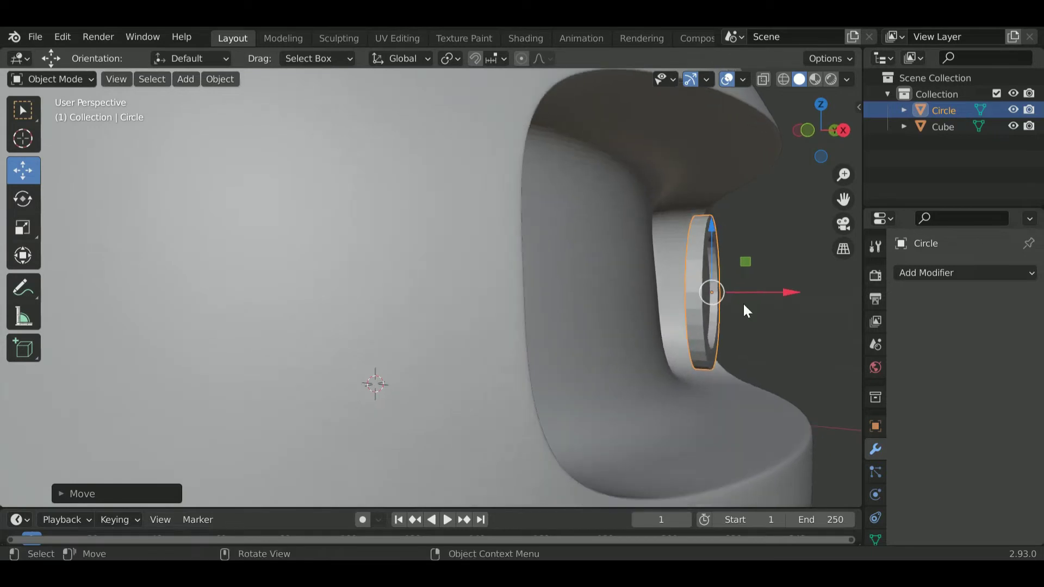
{"action": "left_click_drag", "start_coordinate": [780, 297], "coordinate": [767, 298]}
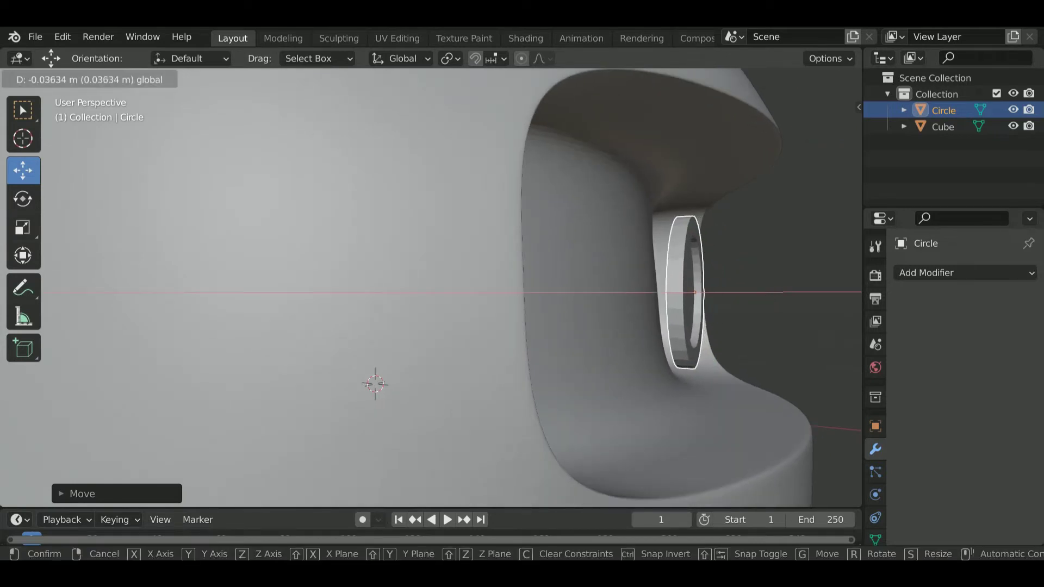
{"action": "middle_click_drag", "start_coordinate": [768, 298], "coordinate": [620, 335]}
{"action": "scroll", "coordinate": [620, 332], "scroll_direction": "down", "scroll_amount": 2}
{"action": "scroll", "coordinate": [543, 353], "scroll_direction": "down", "scroll_amount": 2}
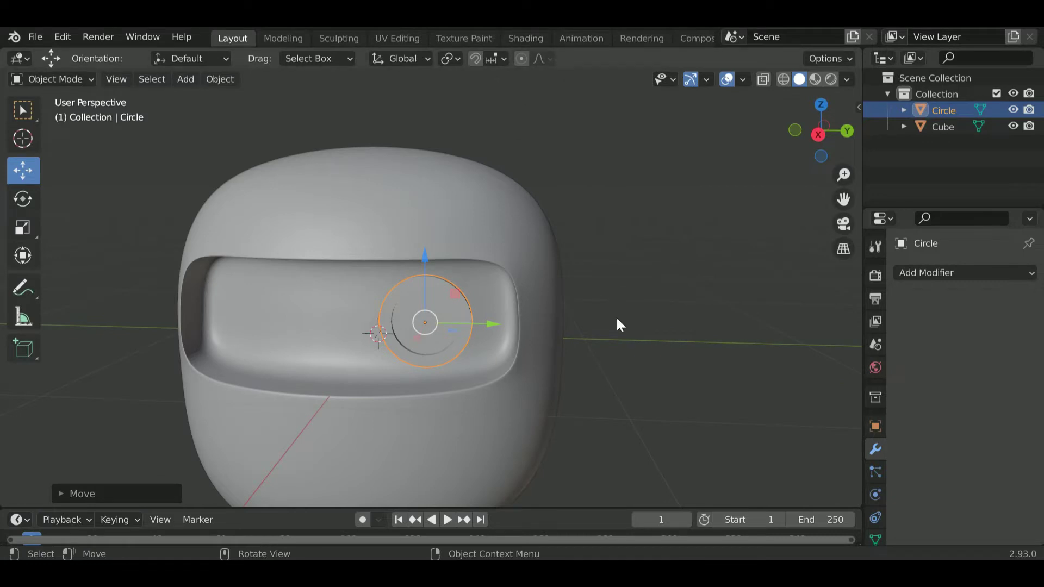
Step: Add a Mirror modifier on Y with the Cube as mirror object, creating the second eye
{"action": "left_click", "coordinate": [922, 273]}
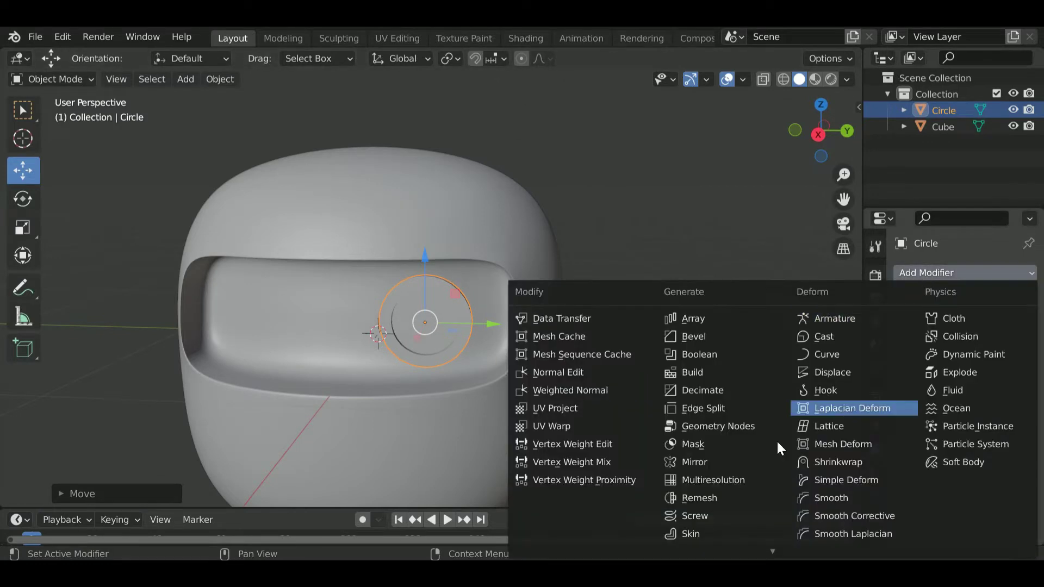
{"action": "left_click", "coordinate": [714, 460]}
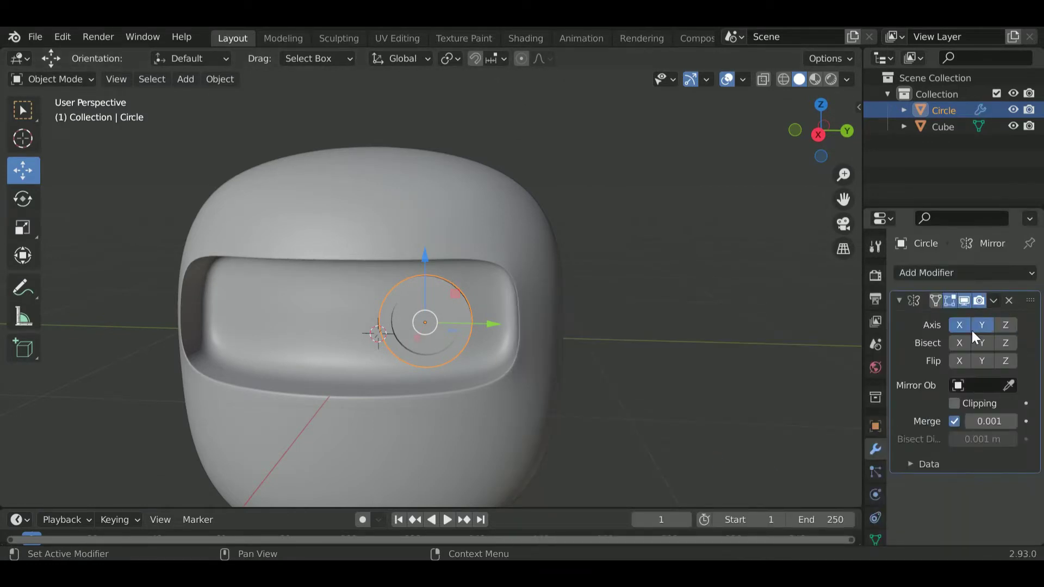
{"action": "left_click", "coordinate": [1009, 385]}
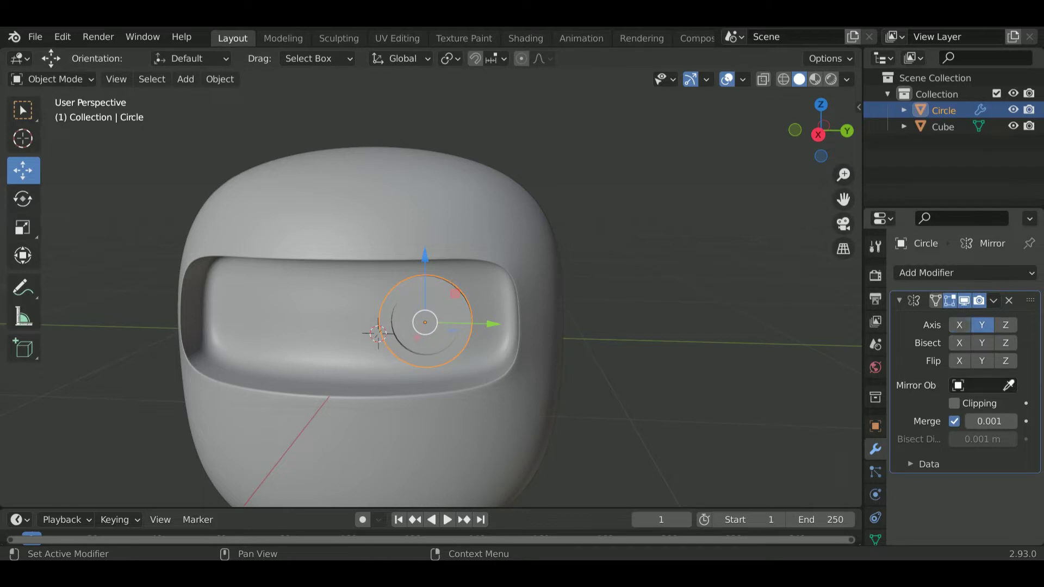
{"action": "left_click", "coordinate": [551, 385]}
{"action": "left_click", "coordinate": [657, 341]}
{"action": "scroll", "coordinate": [626, 331], "scroll_direction": "down", "scroll_amount": 4}
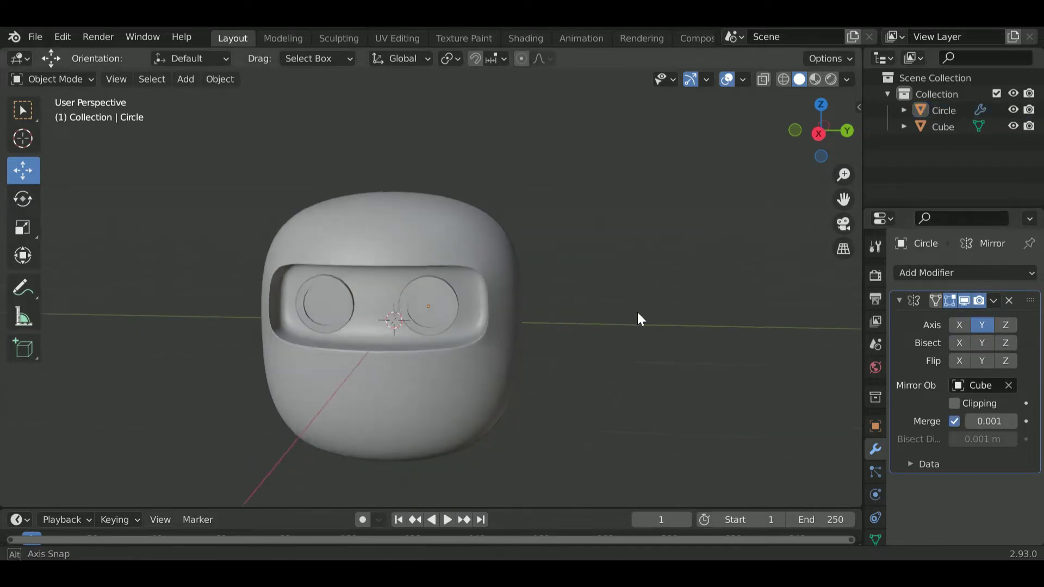
{"action": "left_click_drag", "start_coordinate": [596, 507], "coordinate": [588, 482]}
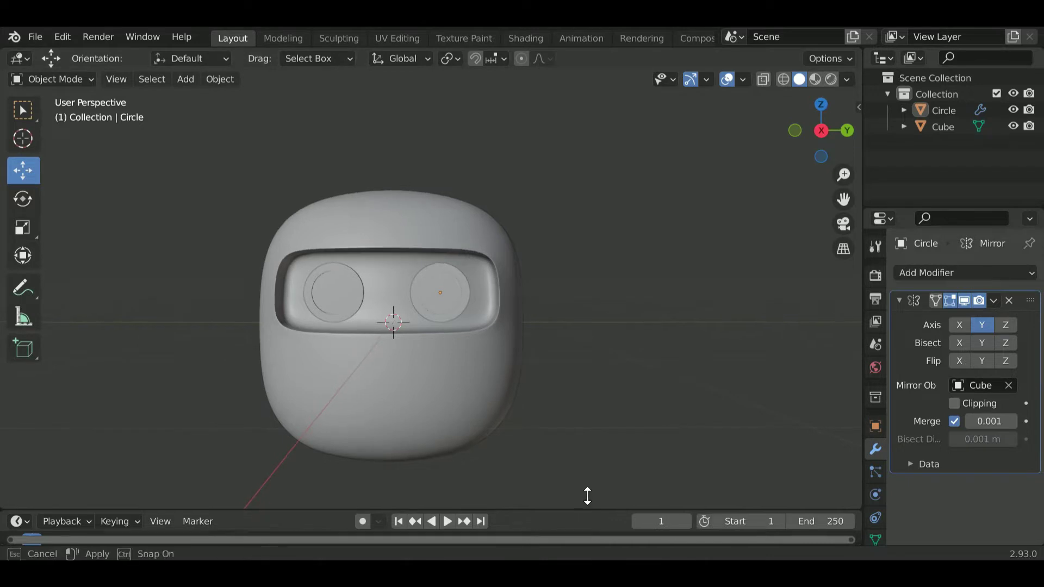
Step: Keyframe the eyes open at frame 1 and flattened on Z at frame 20
{"action": "left_click", "coordinate": [422, 255]}
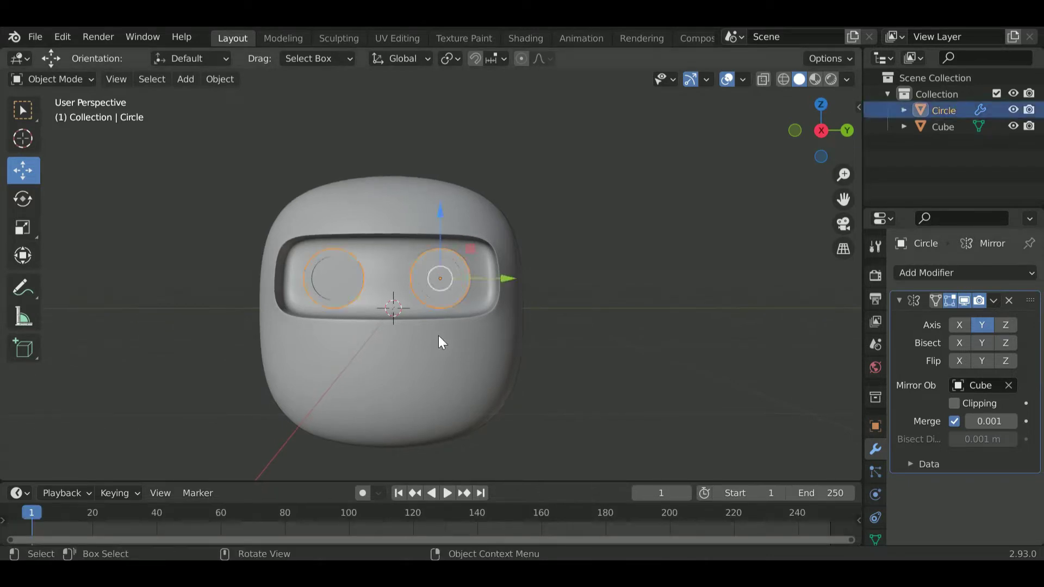
{"action": "key", "text": "i"}
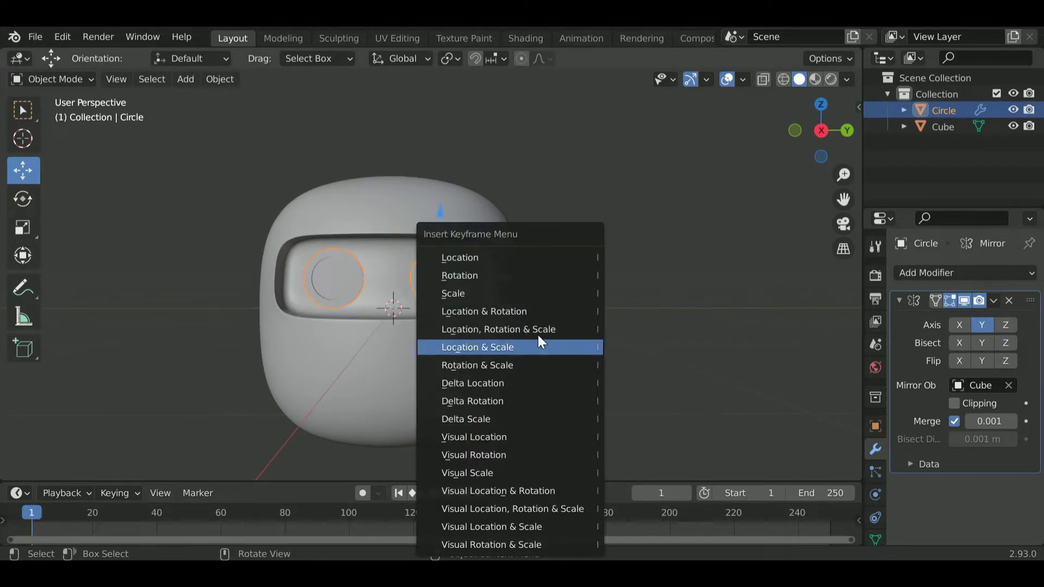
{"action": "left_click", "coordinate": [503, 329]}
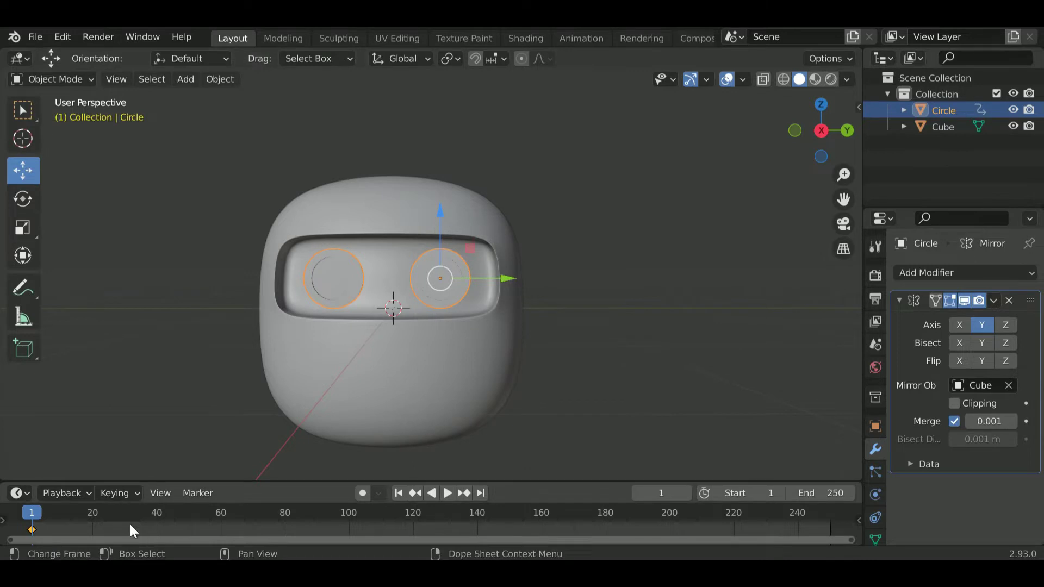
{"action": "left_click", "coordinate": [91, 513]}
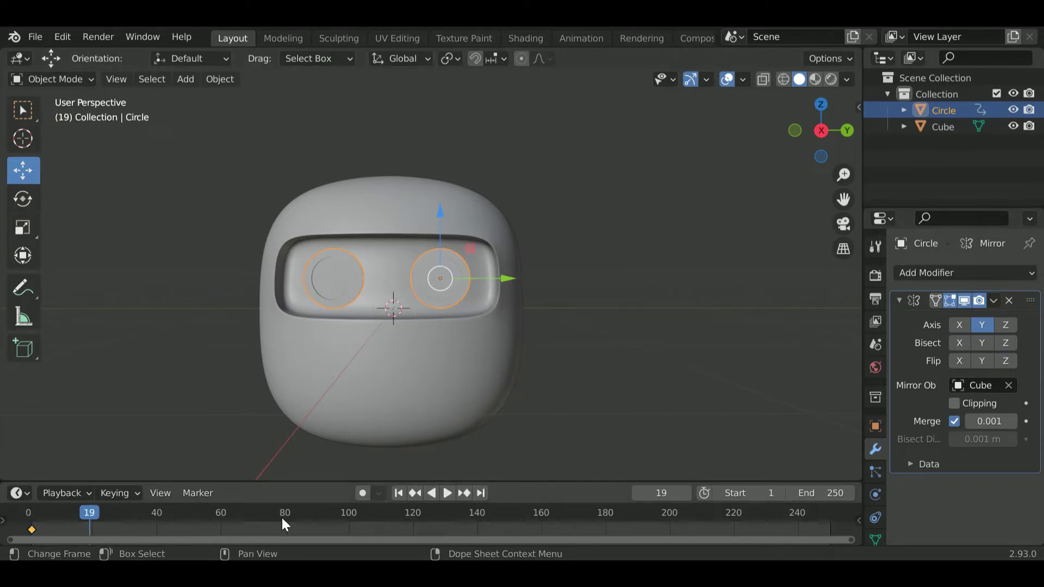
{"action": "key", "text": "Right"}
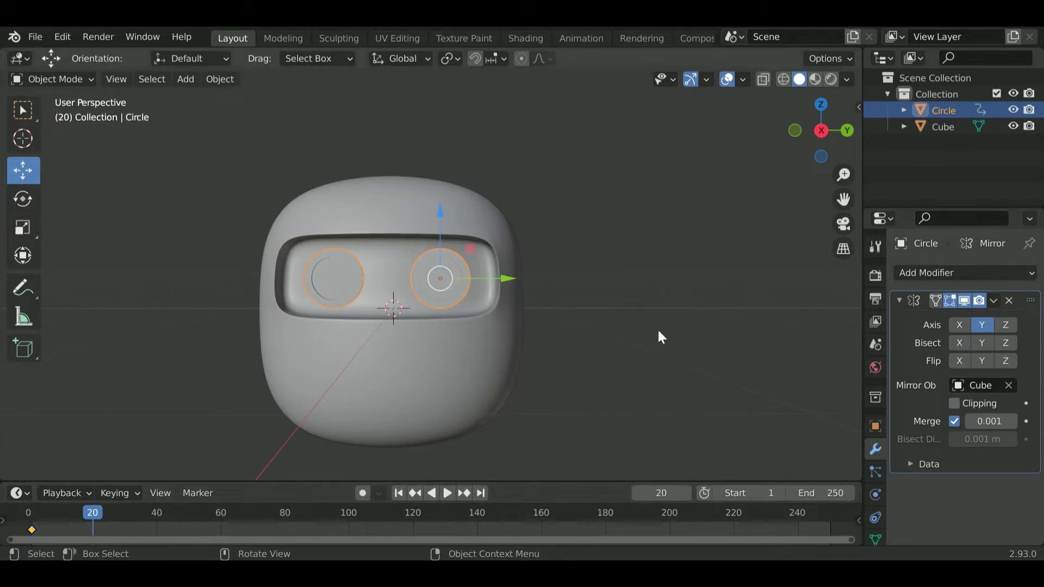
{"action": "key", "text": "s"}
{"action": "key", "text": "z"}
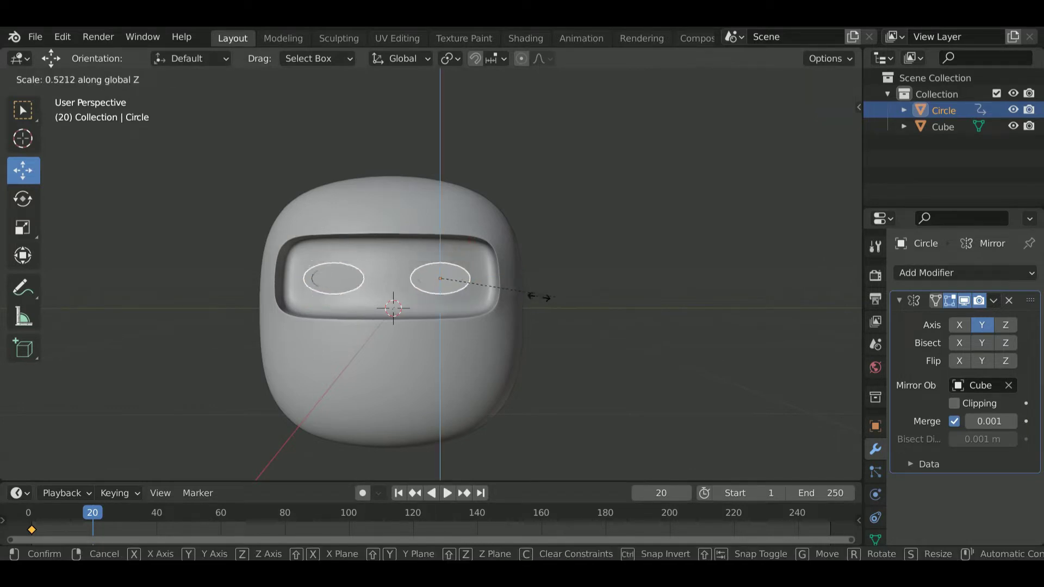
{"action": "left_click", "coordinate": [442, 277]}
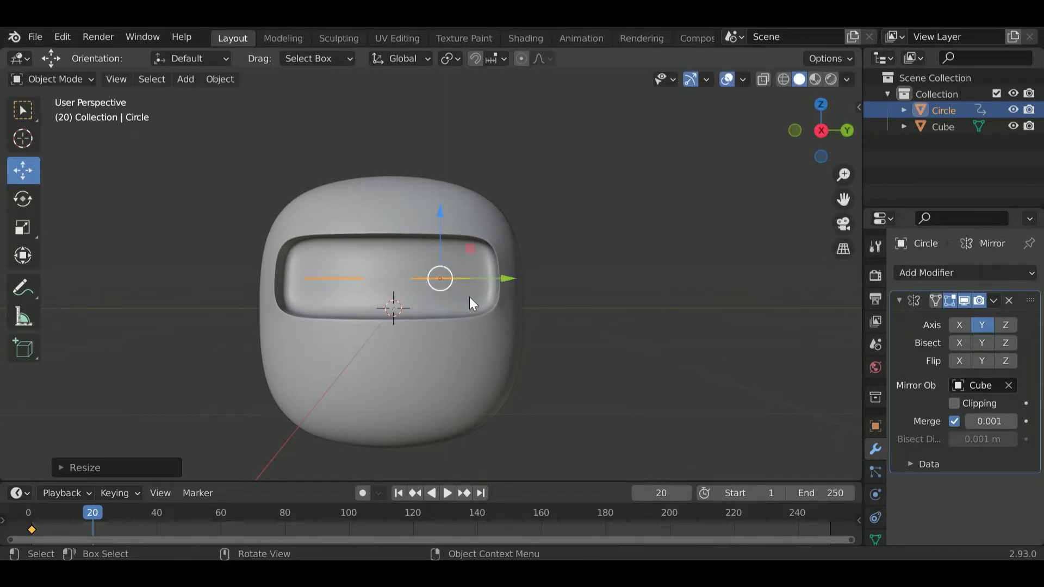
{"action": "key", "text": "i"}
{"action": "left_click", "coordinate": [599, 260]}
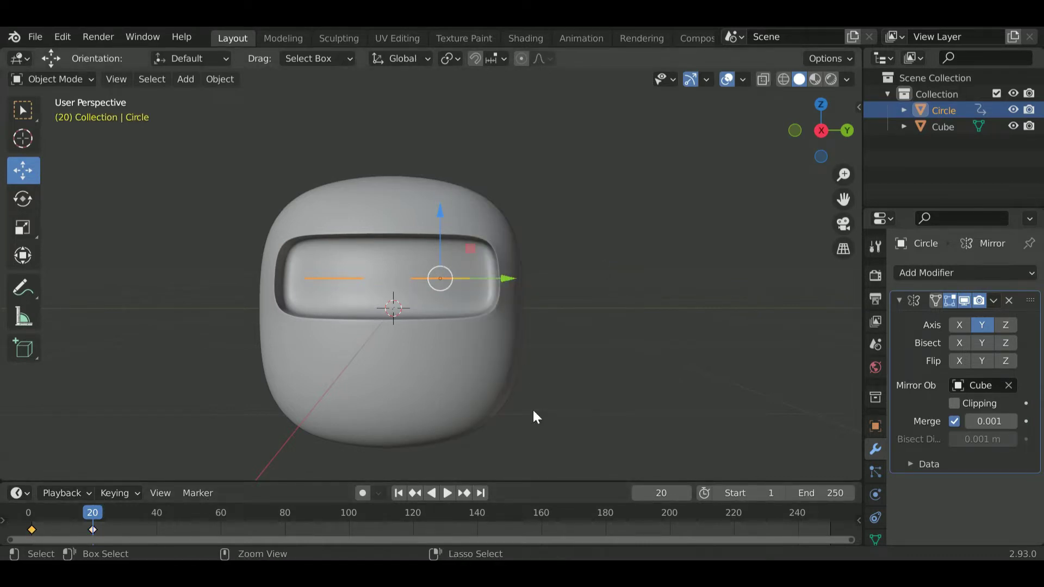
Step: Copy the eye disc and paste it at frame 40
{"action": "key", "text": "ctrl+c"}
{"action": "left_click", "coordinate": [158, 514]}
{"action": "key", "text": "ctrl+v"}
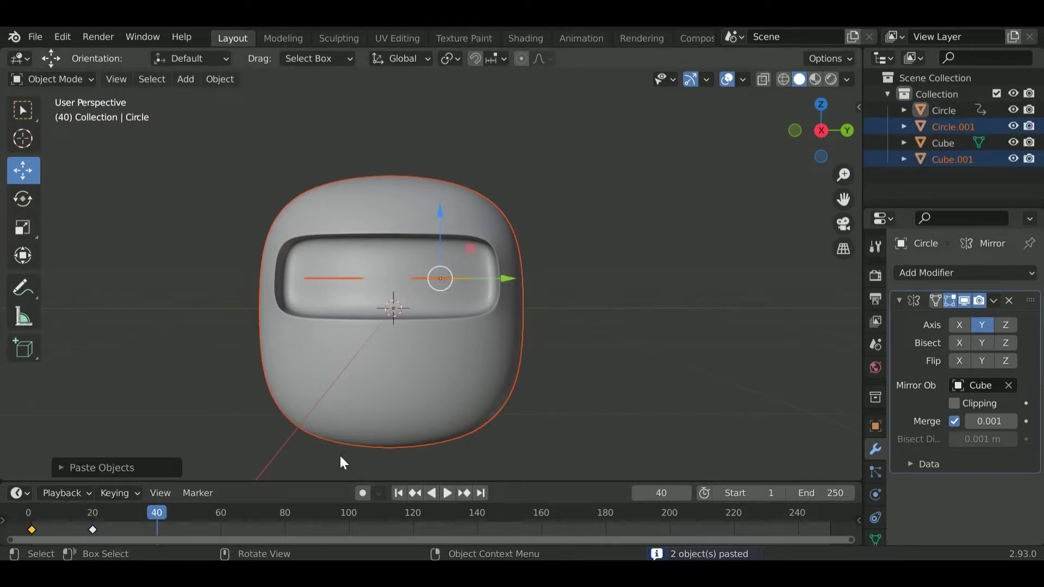
Step: Paste the open-eye keyframe at frame 40 and play the blink from the start
{"action": "left_click", "coordinate": [31, 530]}
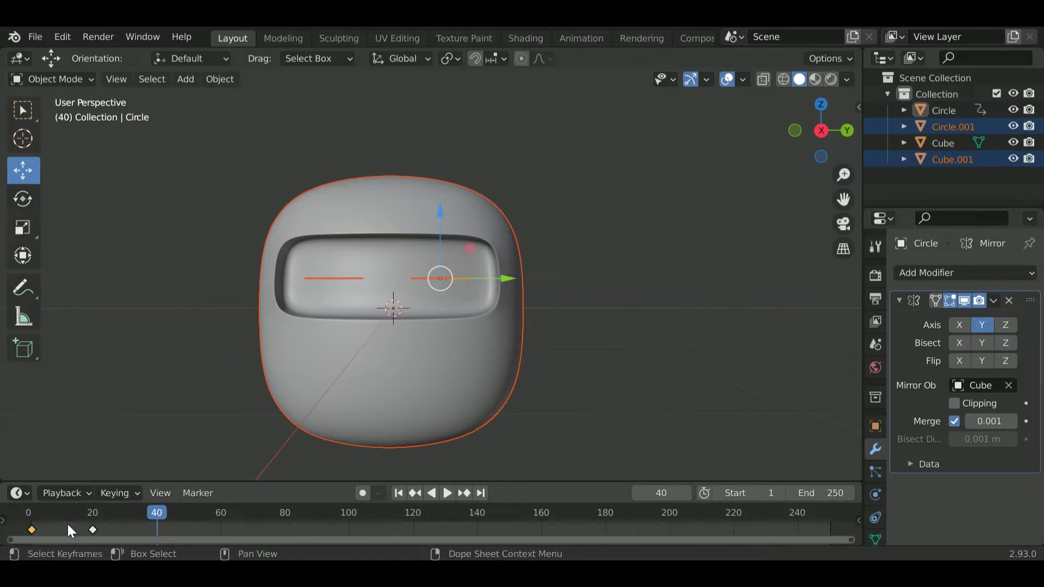
{"action": "key", "text": "ctrl+v"}
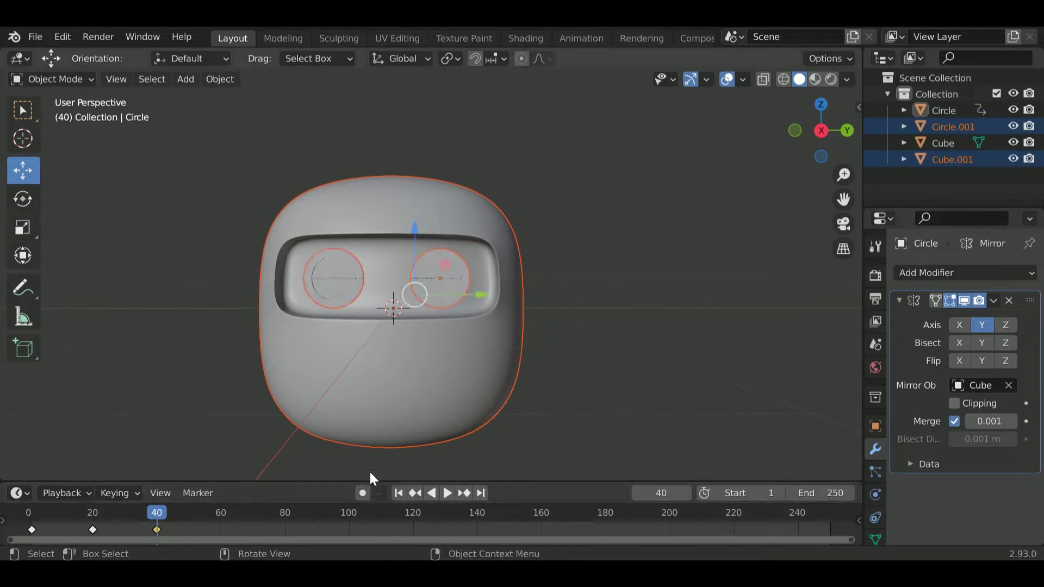
{"action": "left_click", "coordinate": [541, 418]}
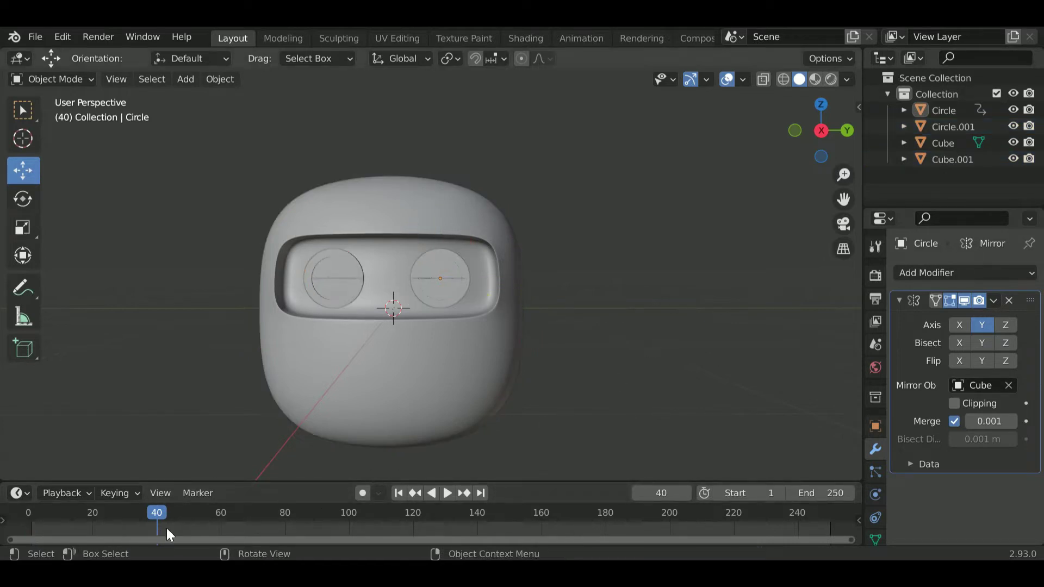
{"action": "left_click", "coordinate": [31, 514]}
{"action": "key", "text": "space"}
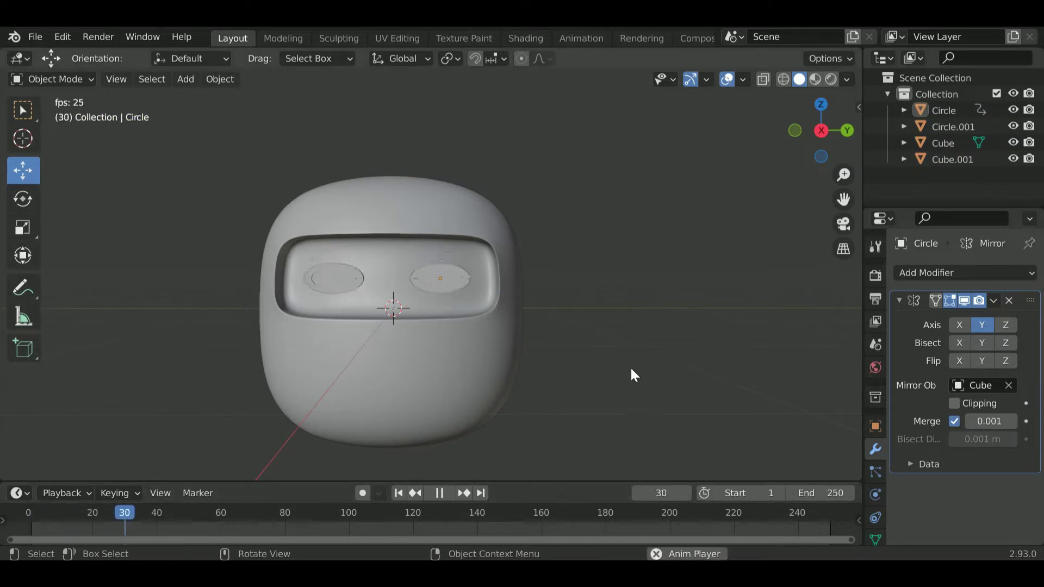
{"action": "key", "text": "space"}
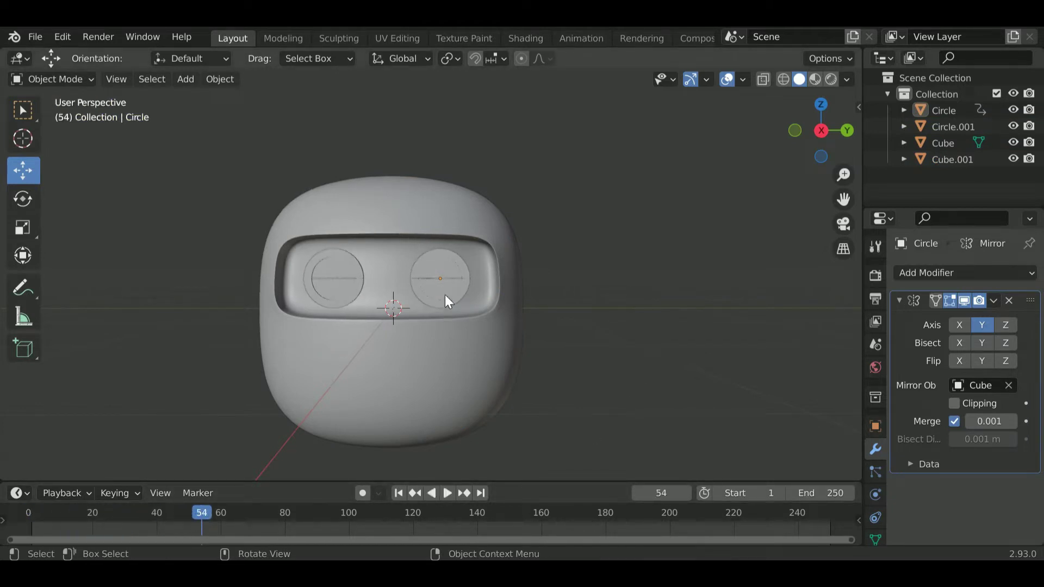
Step: Delete the duplicate eye circle, then replay the blink from frame 38
{"action": "left_click", "coordinate": [445, 294]}
{"action": "mouse_move", "coordinate": [542, 334]}
{"action": "middle_mouse_down"}
{"action": "mouse_move", "coordinate": [580, 347]}
{"action": "mouse_move", "coordinate": [484, 365]}
{"action": "middle_mouse_up"}
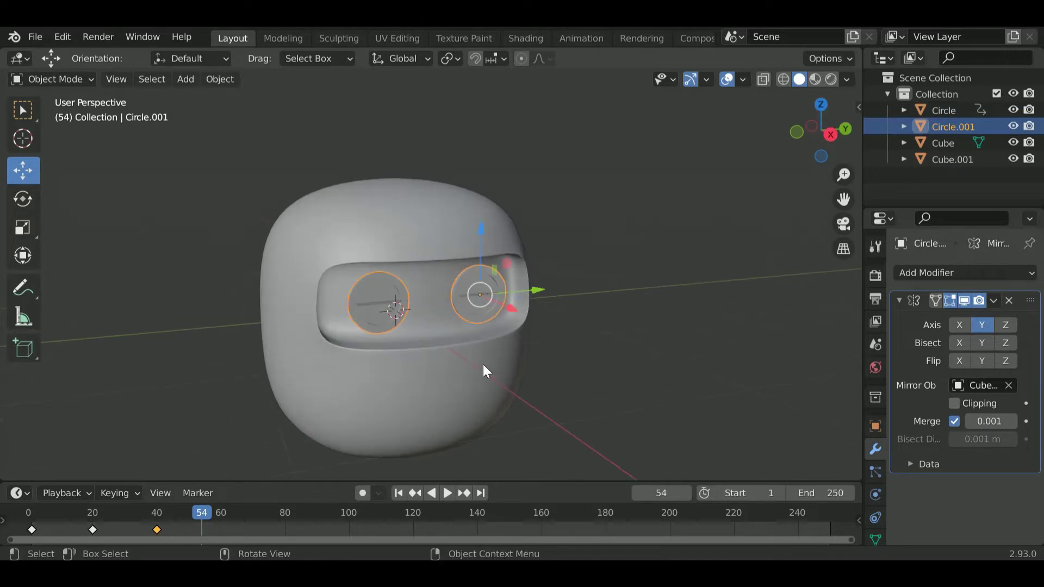
{"action": "key", "text": "x"}
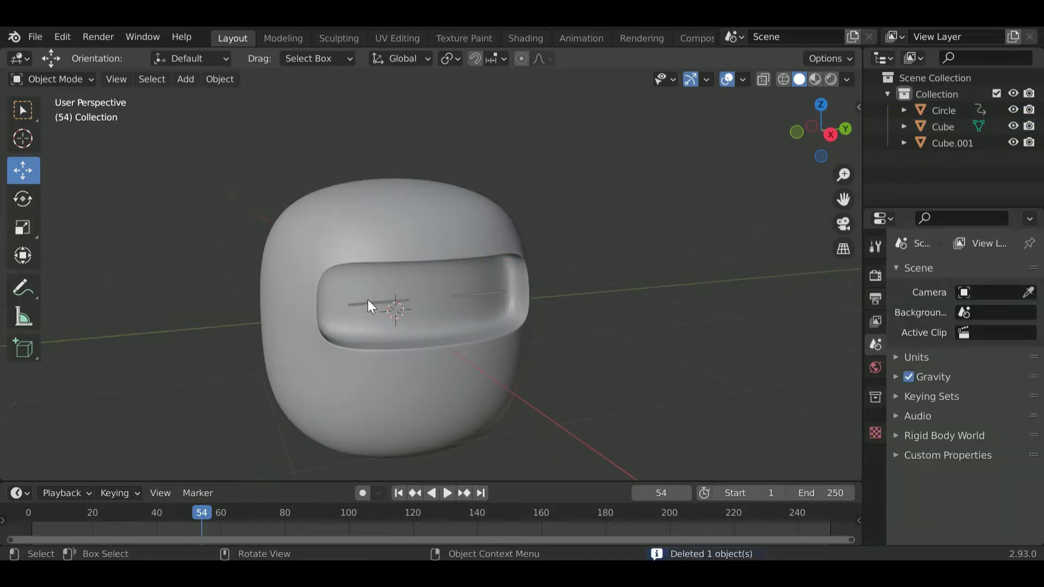
{"action": "left_click", "coordinate": [368, 299]}
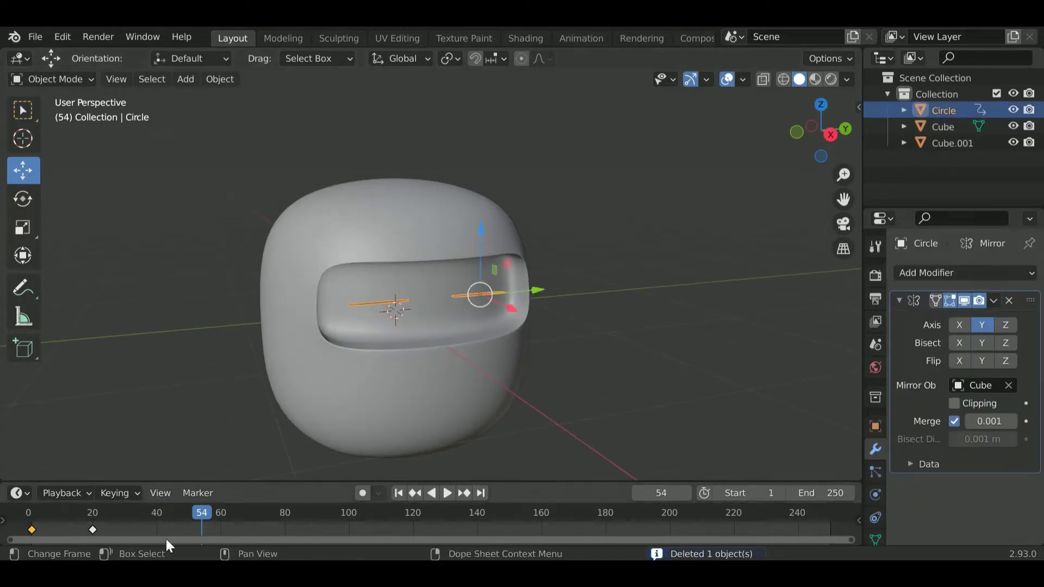
{"action": "left_click", "coordinate": [155, 513]}
{"action": "key", "text": "space"}
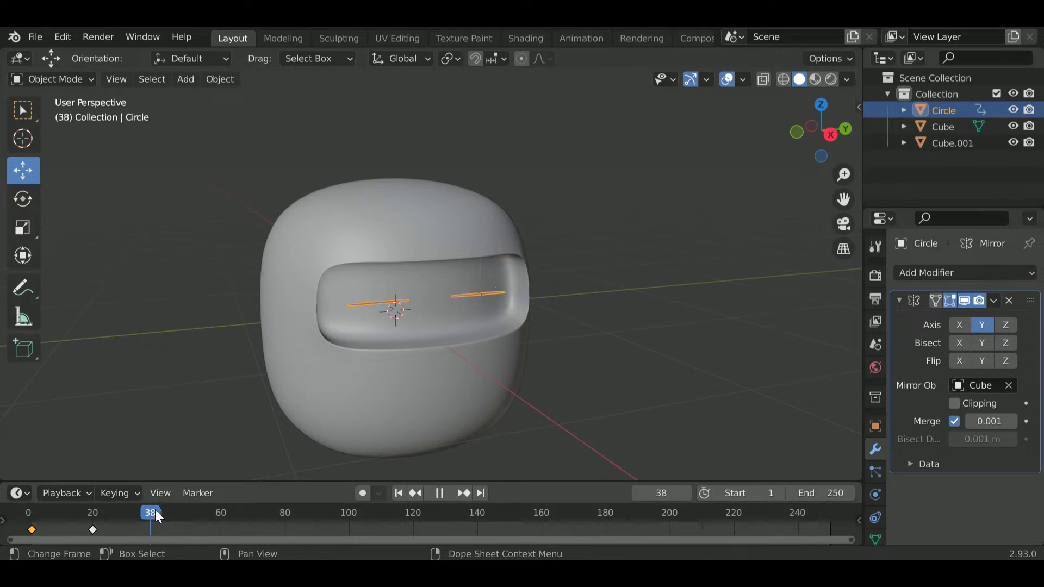
{"action": "key", "text": "space"}
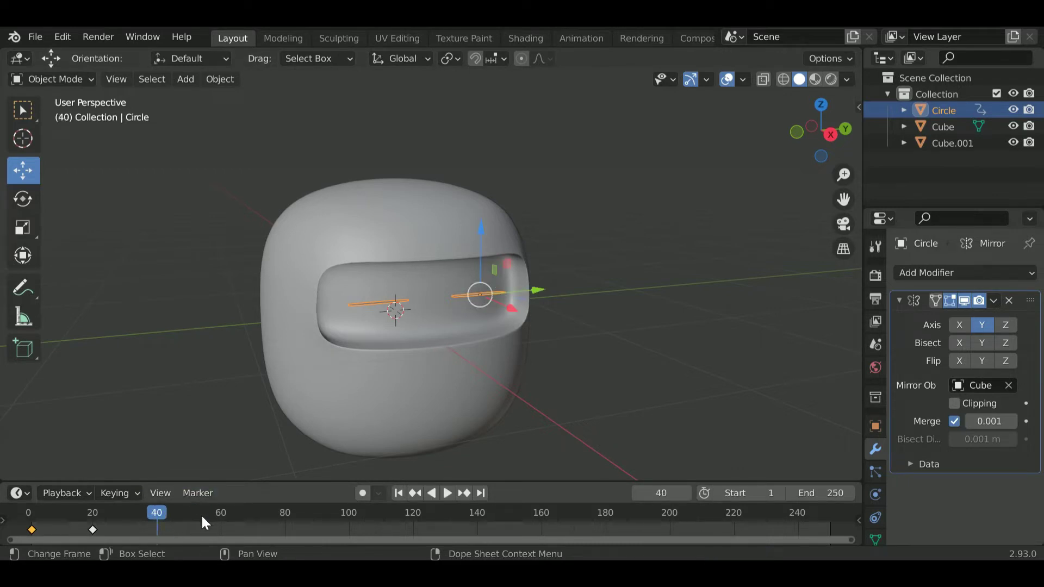
Step: Copy the frame 1–40 eye keyframes and paste them starting at frame 60
{"action": "key", "text": "ctrl+c"}
{"action": "key", "text": "ctrl+v"}
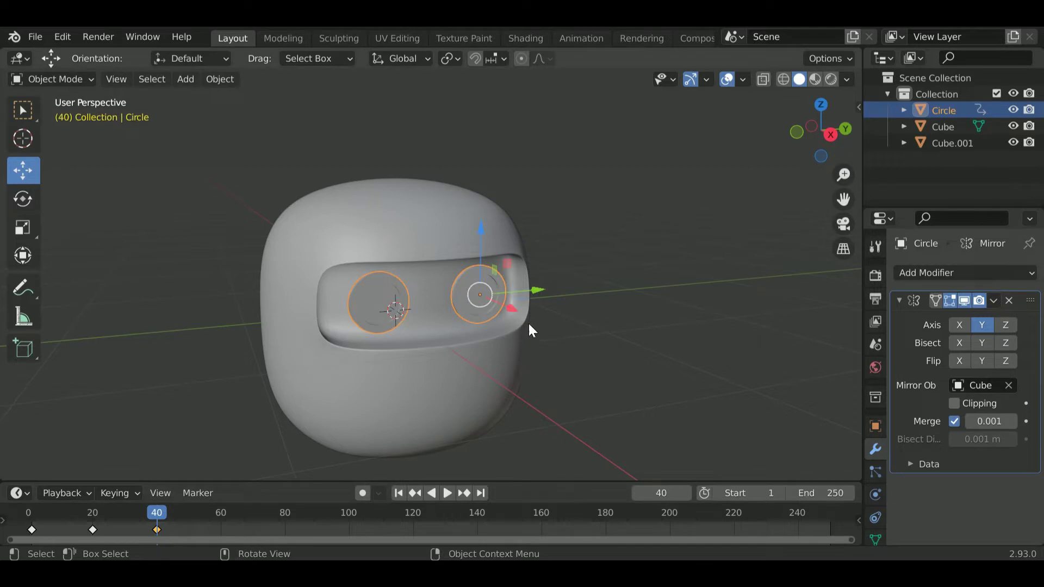
{"action": "left_click_drag", "start_coordinate": [178, 523], "coordinate": [28, 532]}
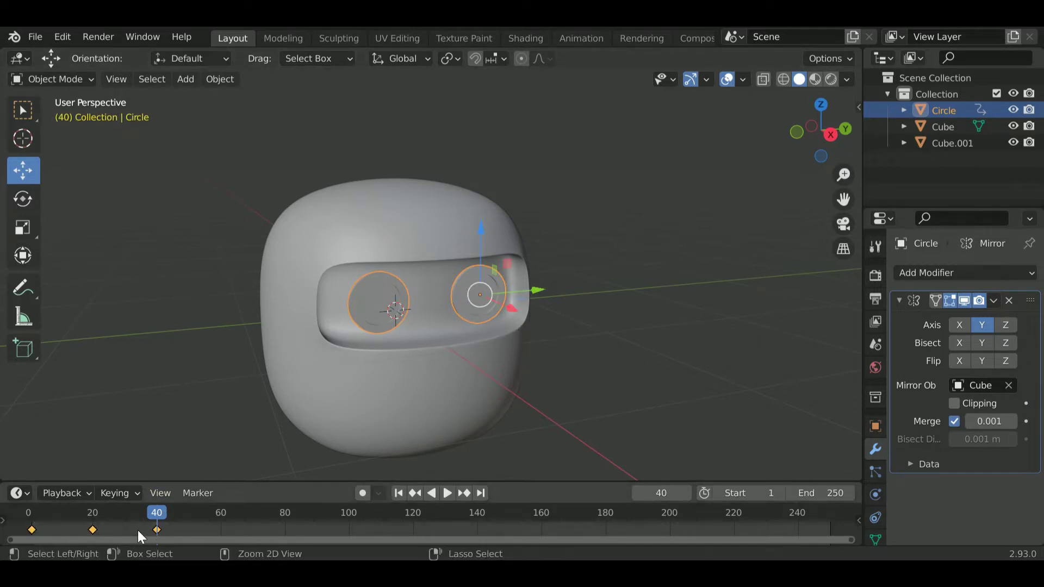
{"action": "left_click", "coordinate": [222, 513]}
{"action": "key", "text": "ctrl+v"}
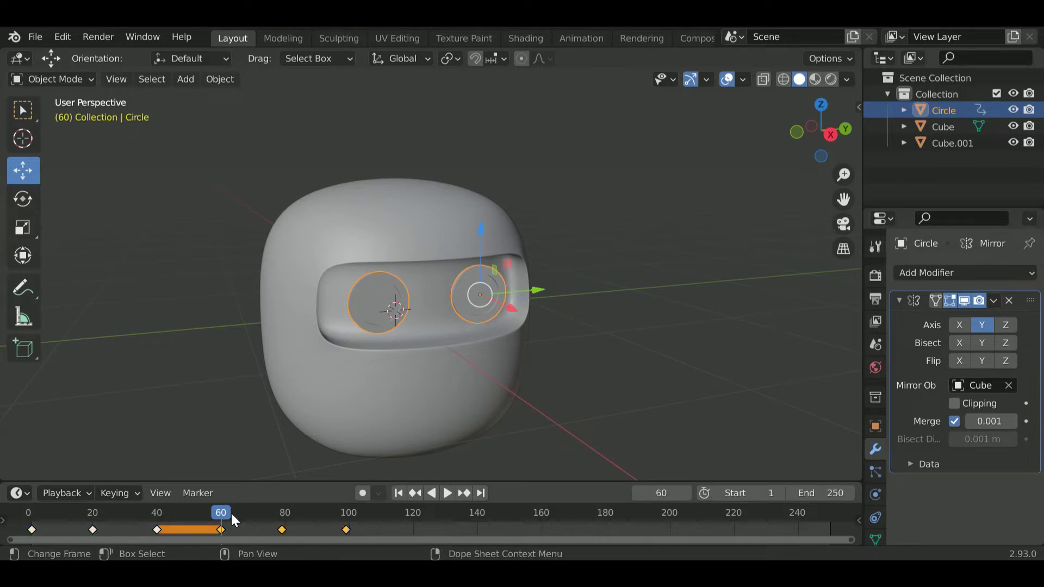
Step: Play back the repeated blinks and delete the extra keyframe at frame 60
{"action": "left_click_drag", "start_coordinate": [213, 517], "coordinate": [194, 518]}
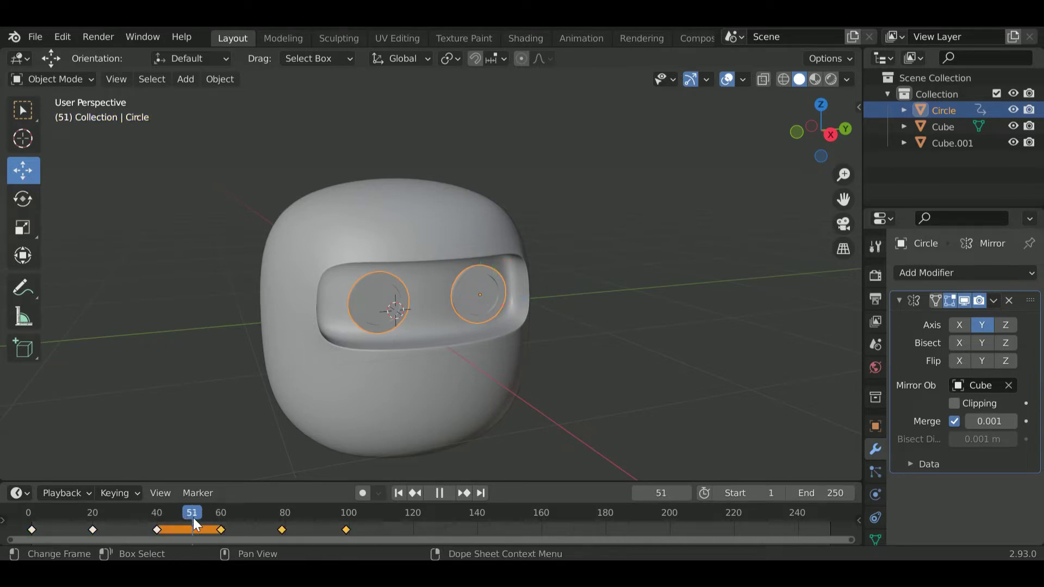
{"action": "left_click", "coordinate": [221, 530]}
{"action": "key", "text": "space"}
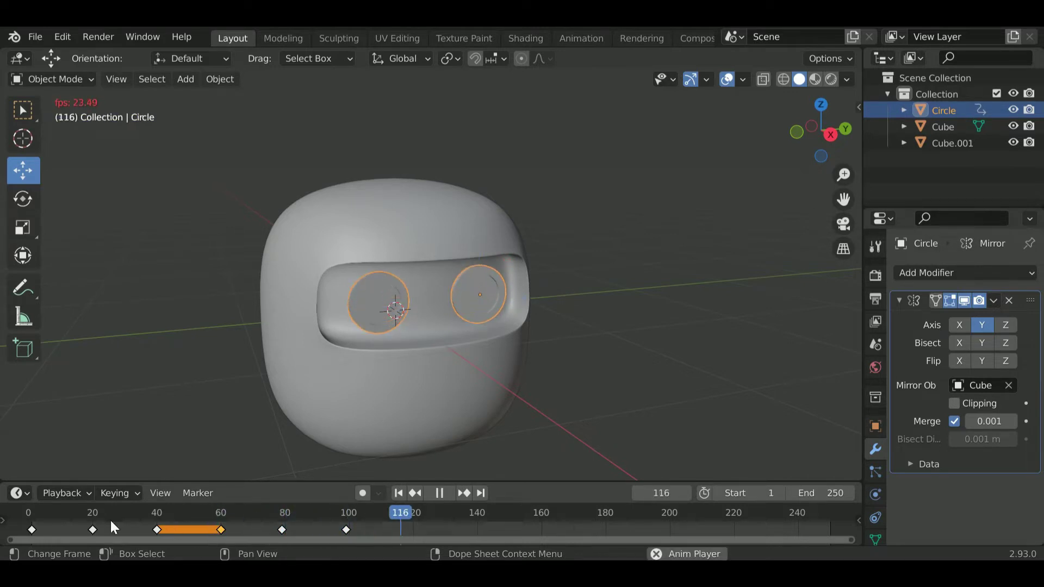
{"action": "left_click", "coordinate": [164, 521]}
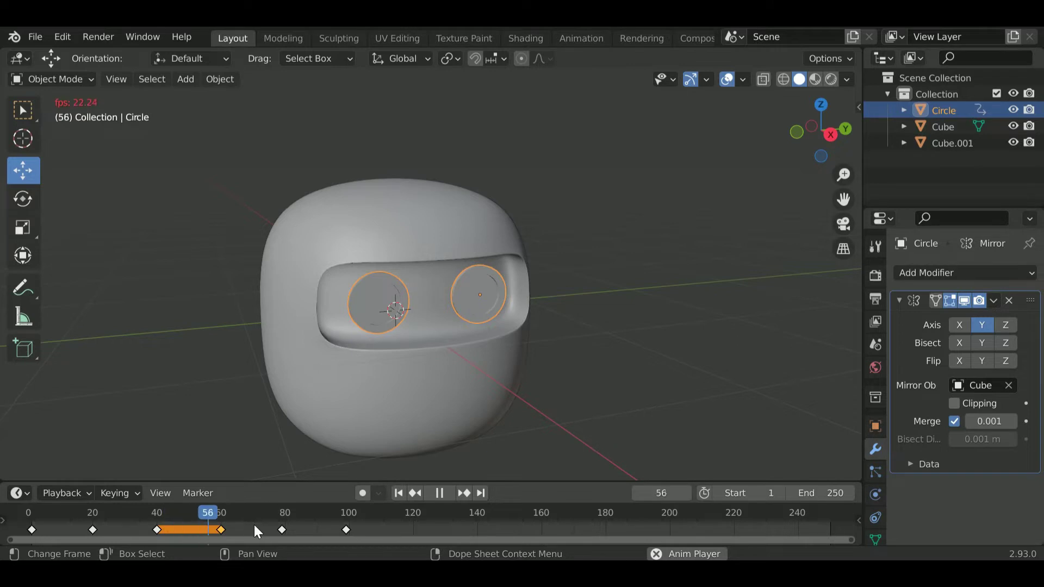
{"action": "key", "text": "space"}
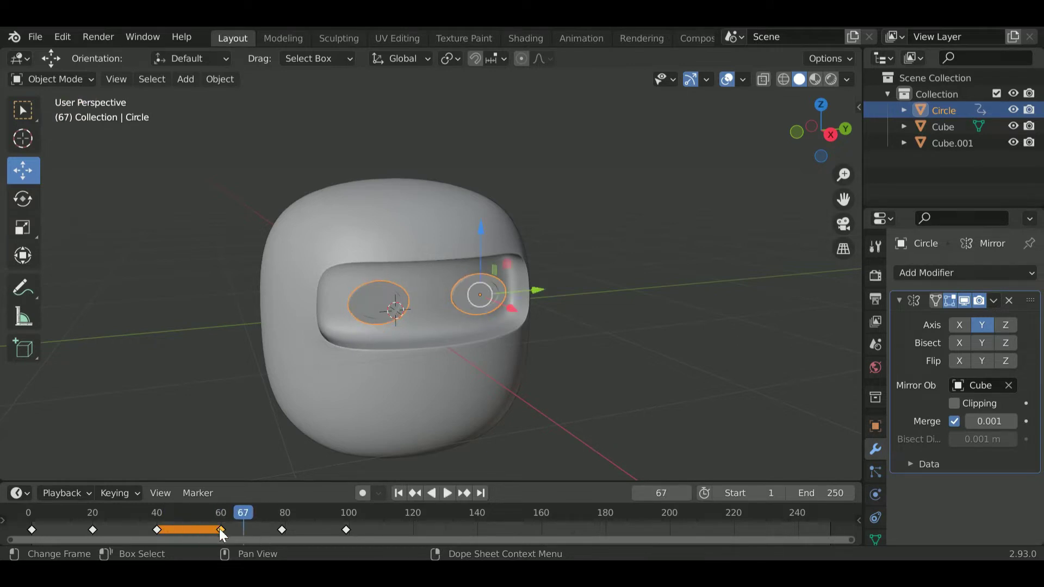
{"action": "left_click", "coordinate": [158, 531]}
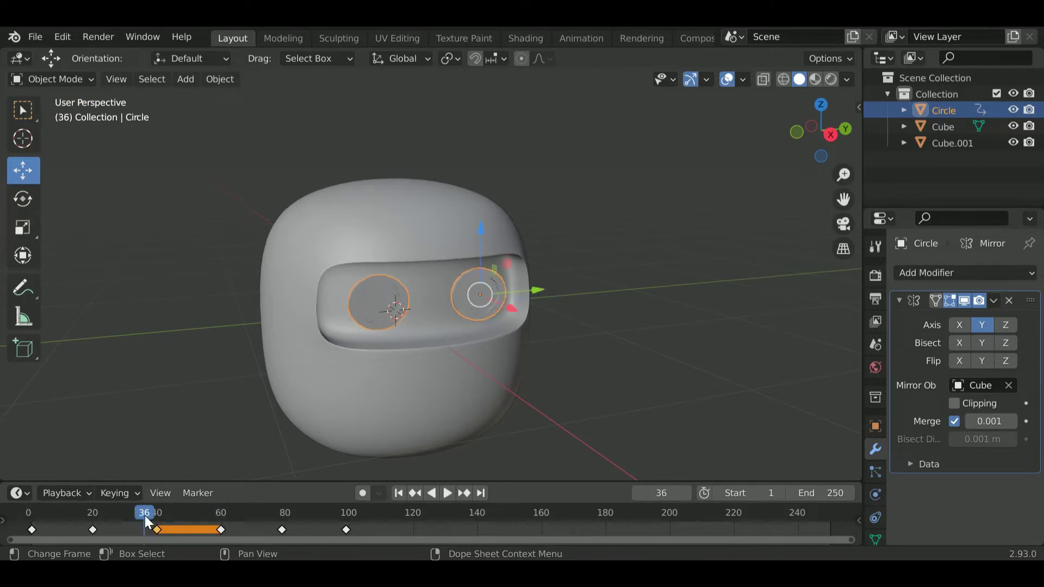
{"action": "key", "text": "space"}
{"action": "left_click", "coordinate": [129, 509]}
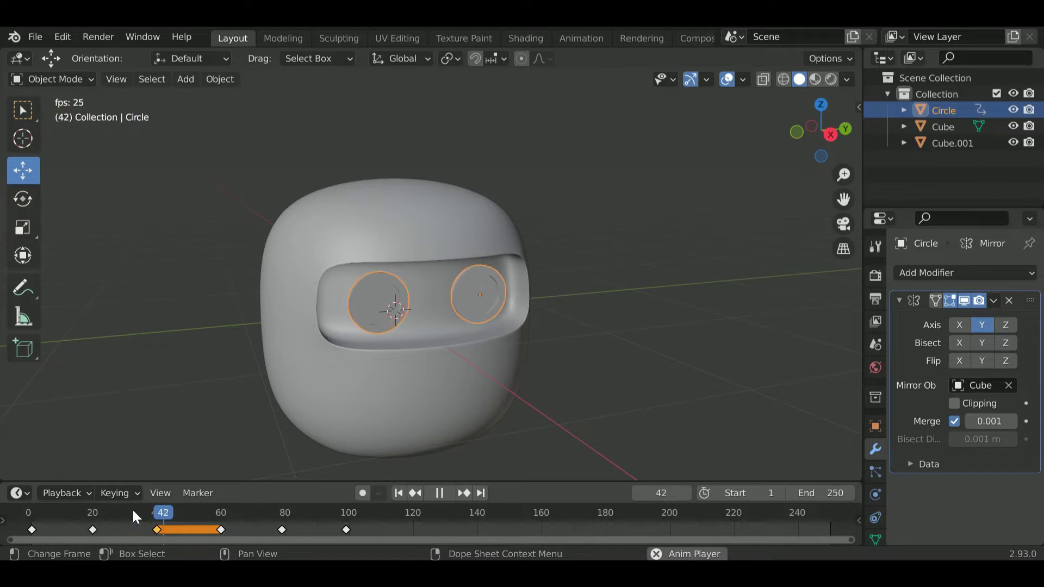
{"action": "key", "text": "space"}
{"action": "left_click", "coordinate": [220, 530]}
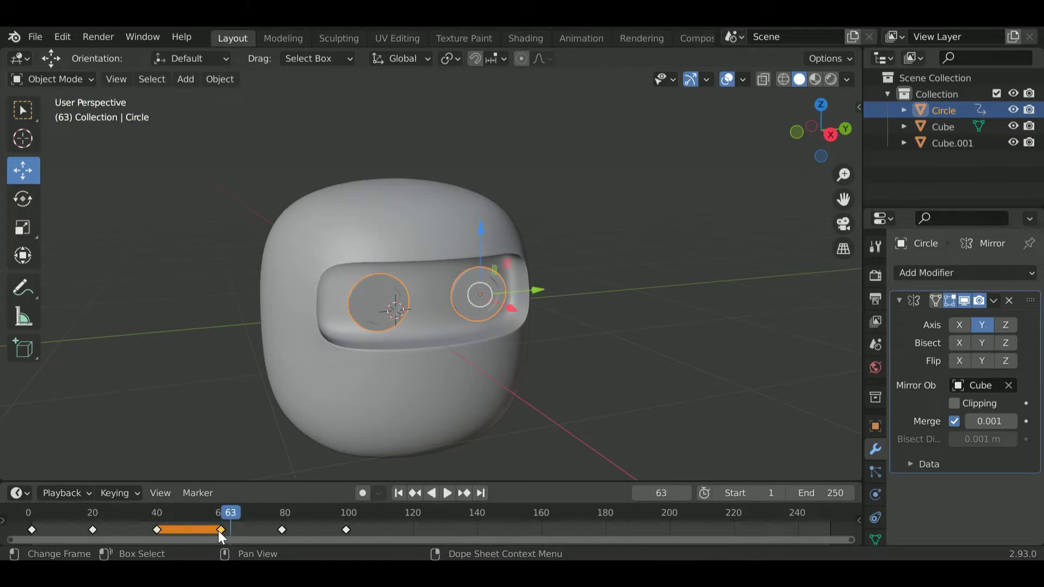
{"action": "key", "text": "Delete"}
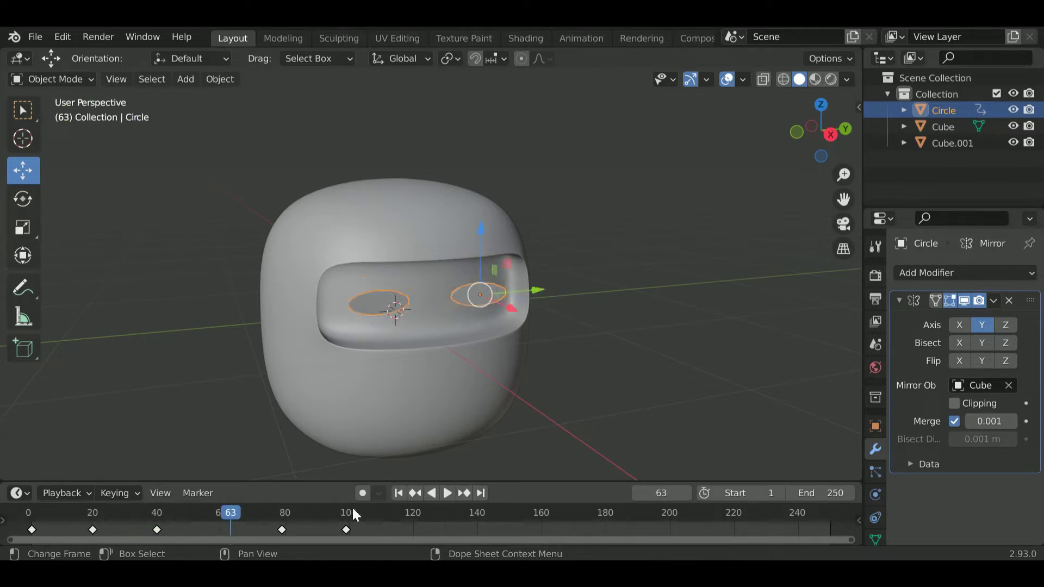
Step: Shift the second blink's keys back to frames 60 and 80 and play from frame 1
{"action": "mouse_move", "coordinate": [352, 507]}
{"action": "left_mouse_down"}
{"action": "mouse_move", "coordinate": [317, 531]}
{"action": "mouse_move", "coordinate": [260, 543]}
{"action": "left_mouse_up"}
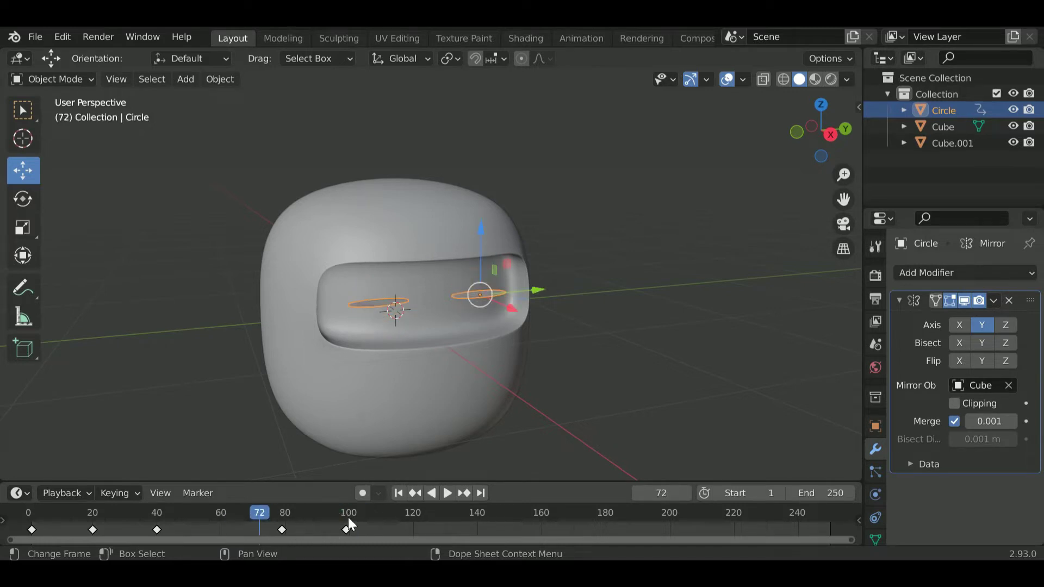
{"action": "mouse_move", "coordinate": [378, 526]}
{"action": "left_mouse_down"}
{"action": "mouse_move", "coordinate": [296, 543]}
{"action": "mouse_move", "coordinate": [226, 539]}
{"action": "left_mouse_up"}
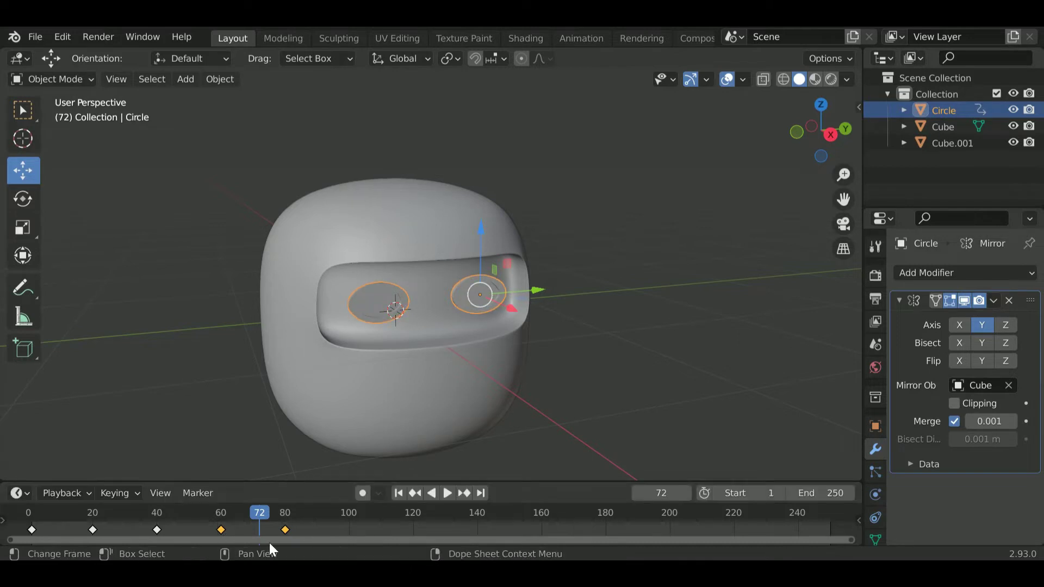
{"action": "left_click", "coordinate": [379, 492]}
{"action": "left_click", "coordinate": [398, 492]}
{"action": "key", "text": "space"}
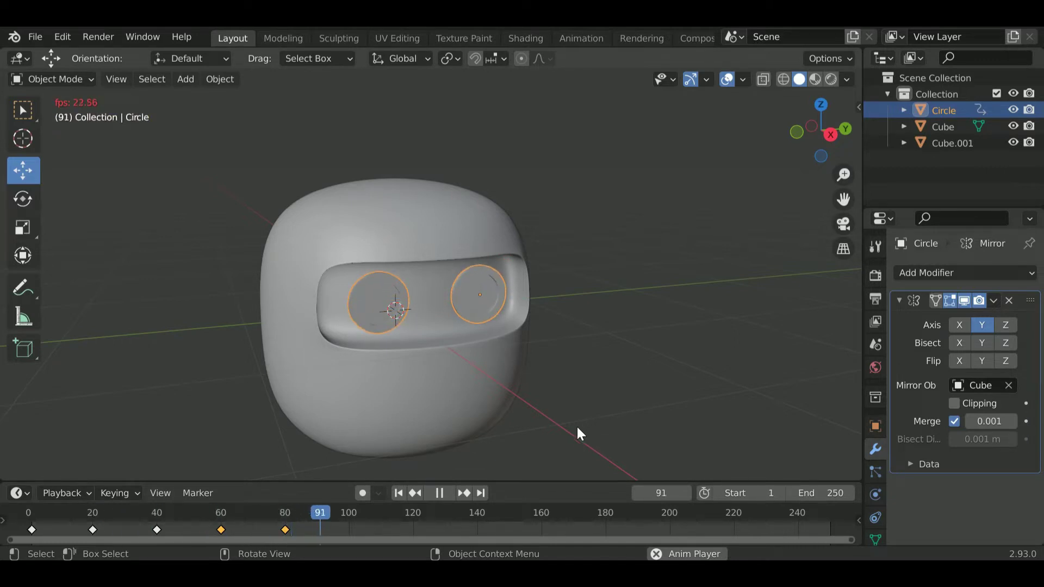
{"action": "key", "text": "space"}
{"action": "left_click_drag", "start_coordinate": [306, 523], "coordinate": [27, 546]}
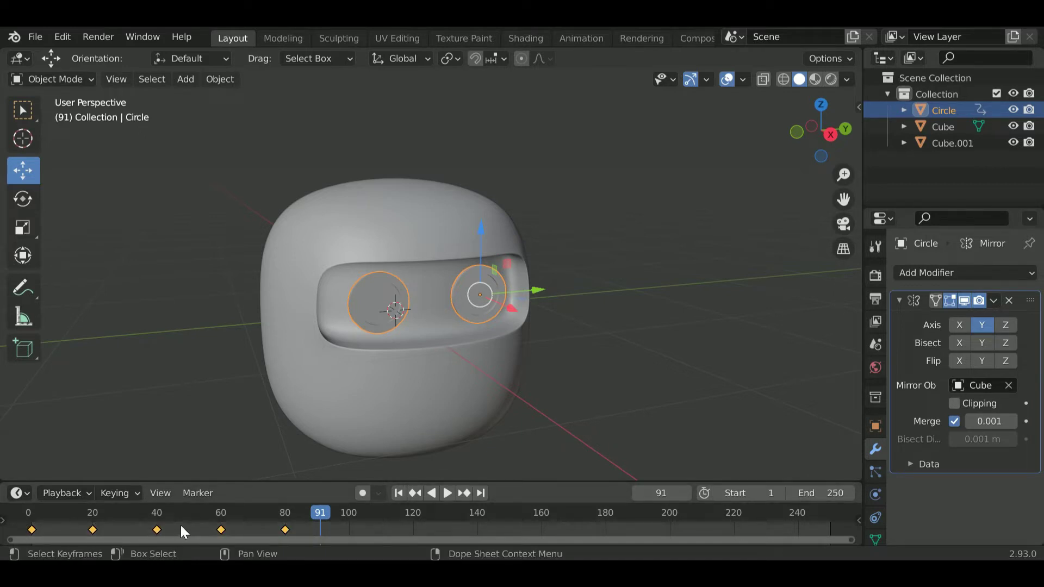
Step: Duplicate the selected eye keyframes and place the copies further along the timeline
{"action": "key", "text": "shift+d"}
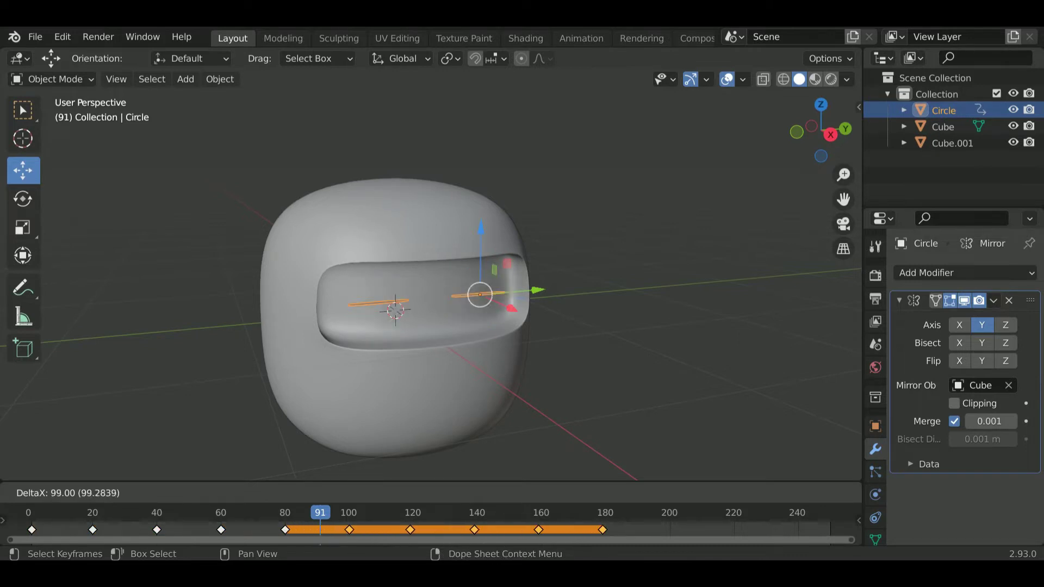
{"action": "left_click", "coordinate": [501, 556]}
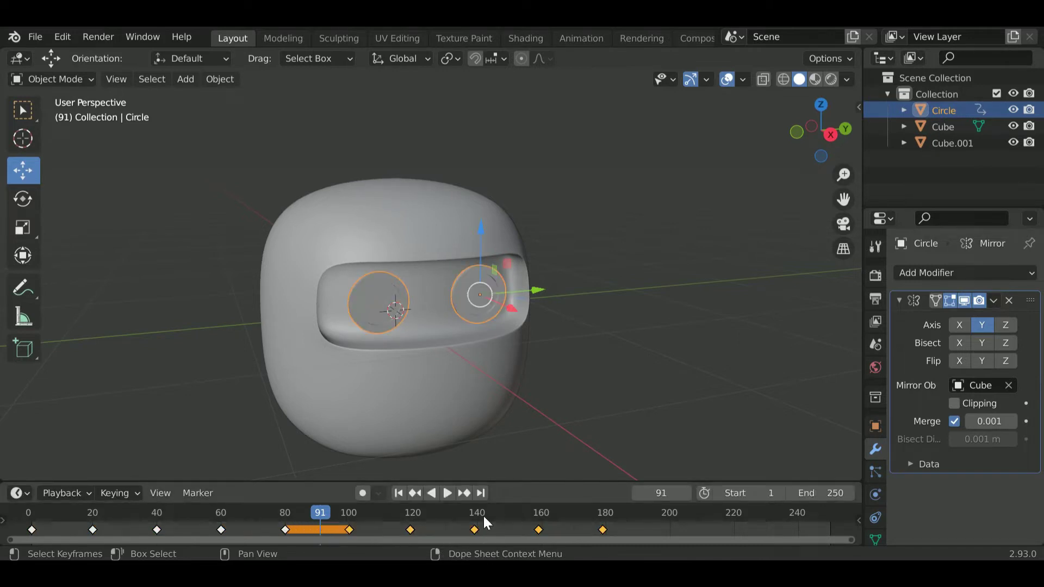
{"action": "key", "text": "Right"}
{"action": "key", "text": "Right"}
{"action": "key", "text": "Right"}
{"action": "key", "text": "Right"}
{"action": "key", "text": "g"}
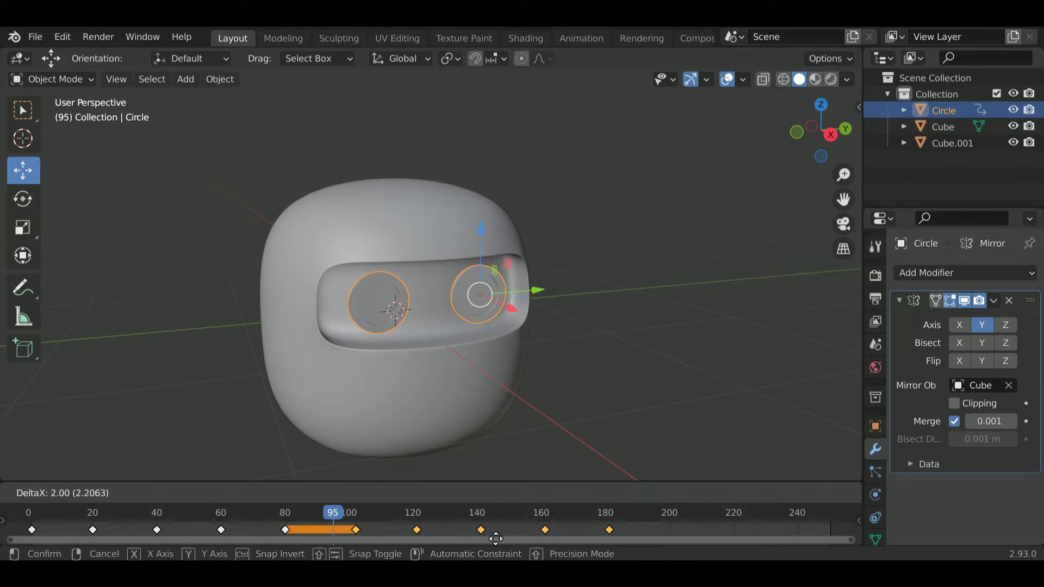
{"action": "left_click", "coordinate": [490, 538]}
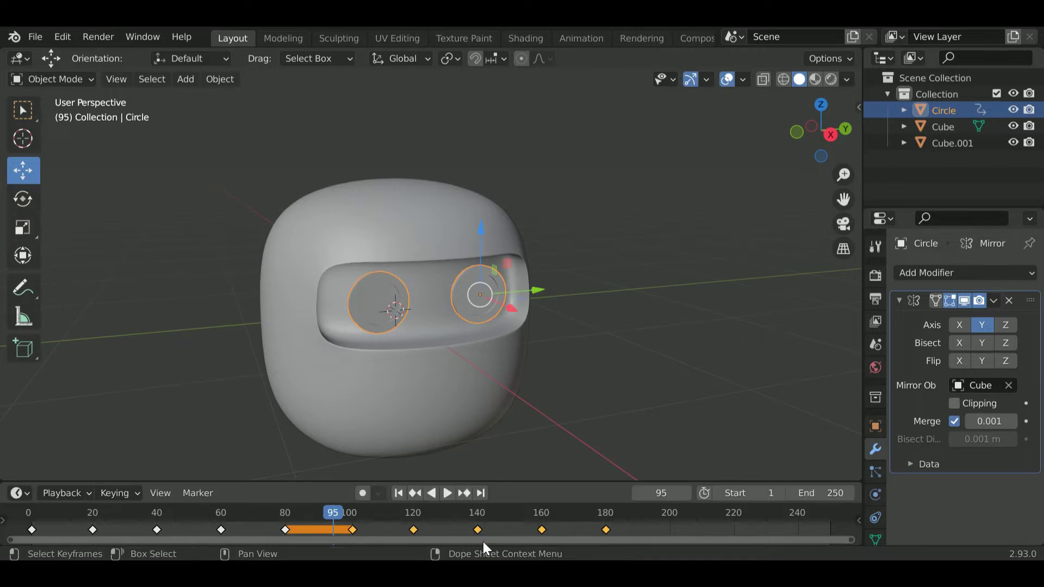
Step: Move the keys at 120–180 back 20 frames so blinks land at 100–160
{"action": "left_click", "coordinate": [353, 531]}
{"action": "key", "text": "space"}
{"action": "mouse_move", "coordinate": [354, 531]}
{"action": "left_mouse_down"}
{"action": "mouse_move", "coordinate": [592, 524]}
{"action": "mouse_move", "coordinate": [530, 525]}
{"action": "left_mouse_up"}
{"action": "key", "text": "space"}
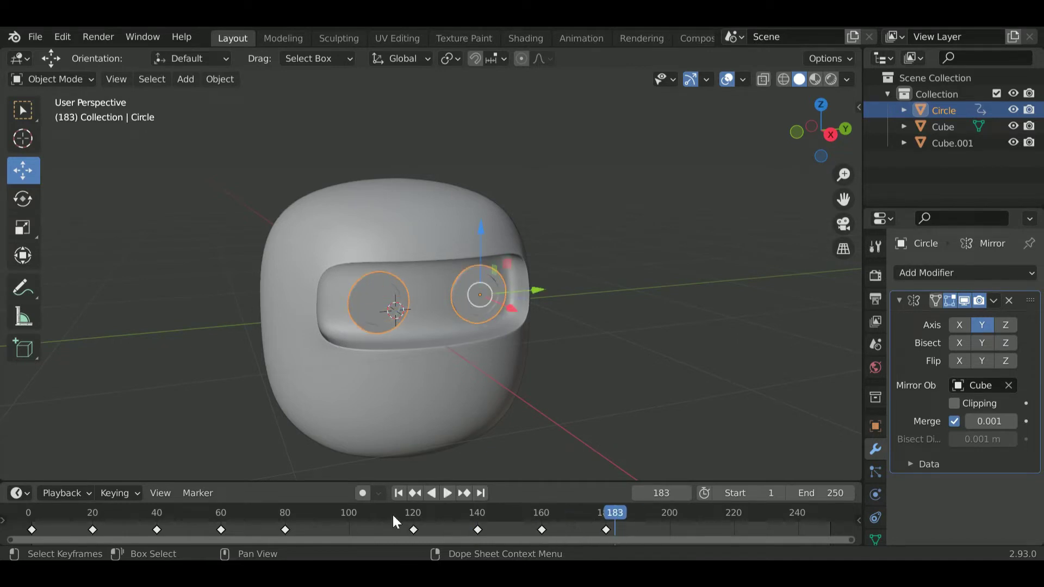
{"action": "left_click_drag", "start_coordinate": [392, 515], "coordinate": [696, 512]}
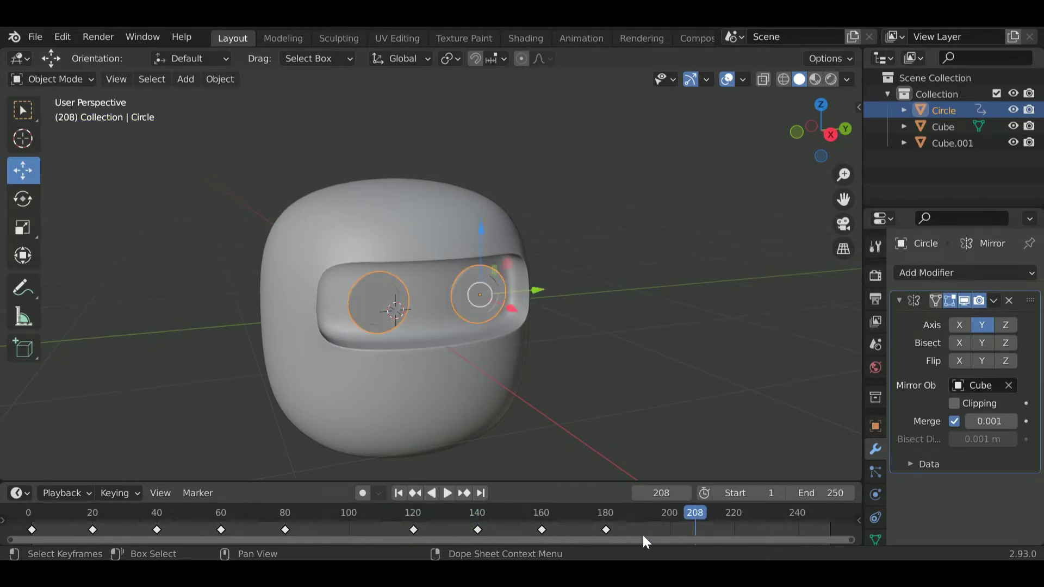
{"action": "left_click_drag", "start_coordinate": [641, 531], "coordinate": [398, 535]}
{"action": "mouse_move", "coordinate": [416, 530]}
{"action": "left_mouse_down"}
{"action": "mouse_move", "coordinate": [354, 541]}
{"action": "mouse_move", "coordinate": [365, 547]}
{"action": "left_mouse_up"}
{"action": "left_click_drag", "start_coordinate": [540, 531], "coordinate": [543, 530]}
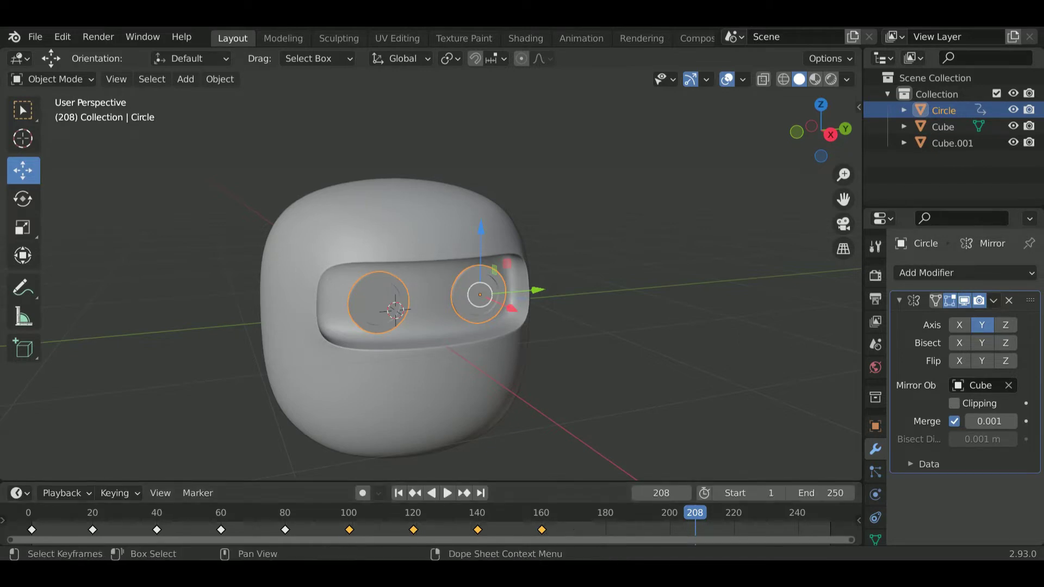
Step: Set the scene end frame to 160 and play the looping blink animation
{"action": "left_click", "coordinate": [821, 492]}
{"action": "type", "text": "160"}
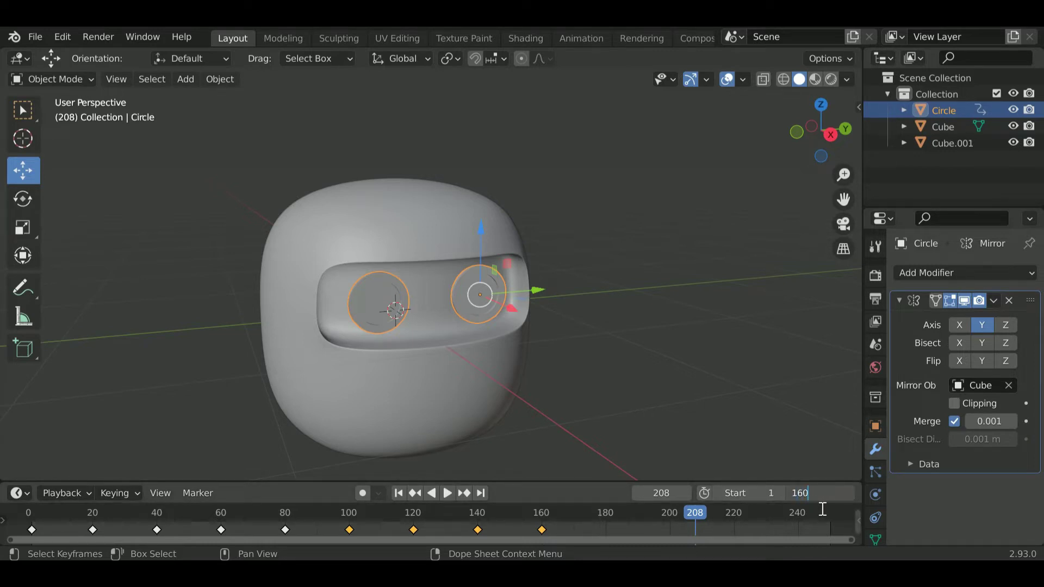
{"action": "key", "text": "Return"}
{"action": "key", "text": "space"}
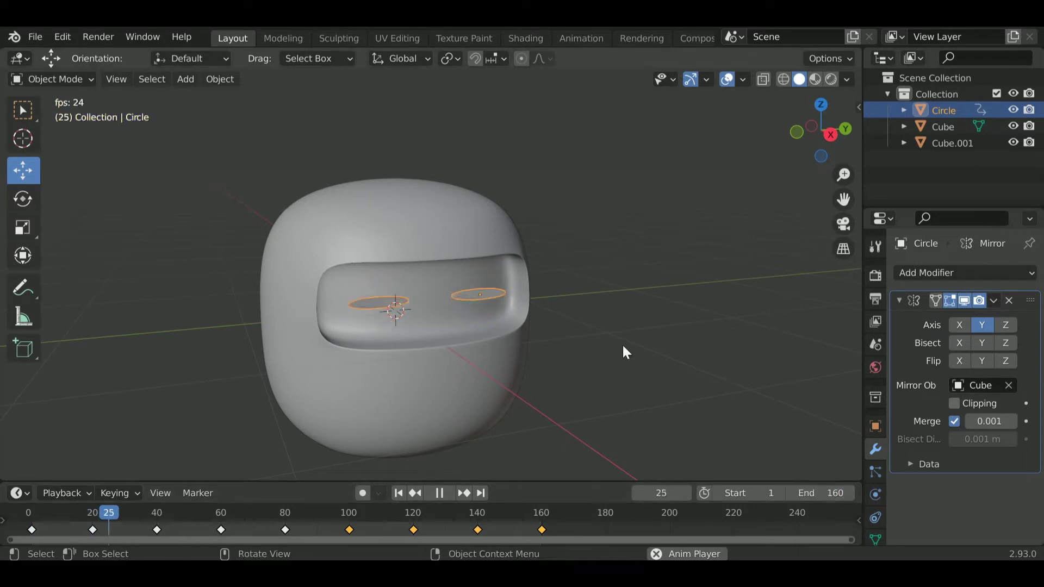
{"action": "left_click", "coordinate": [623, 349]}
{"action": "middle_click_drag", "start_coordinate": [623, 348], "coordinate": [584, 307]}
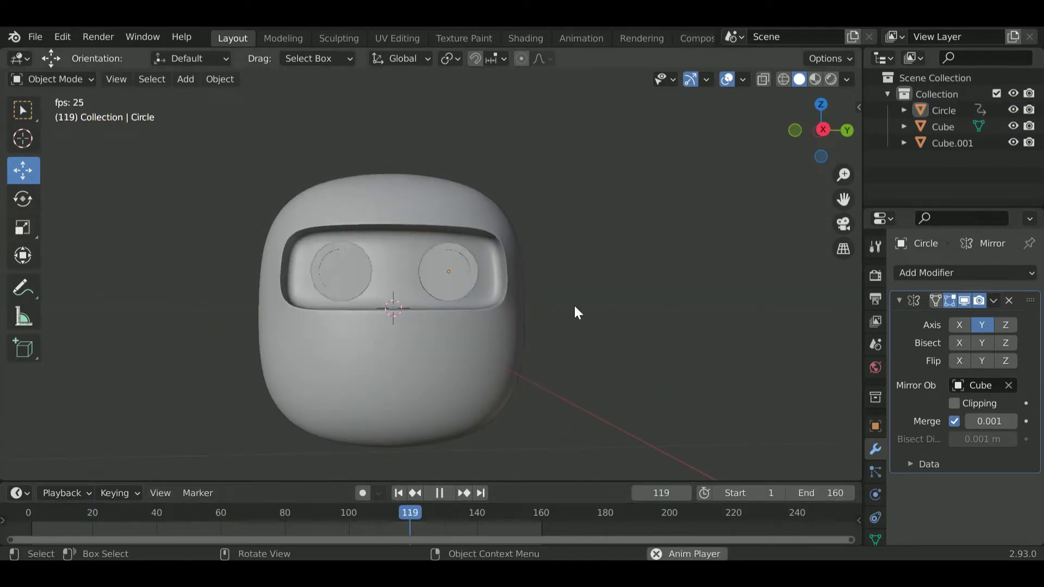
{"action": "key", "text": "space"}
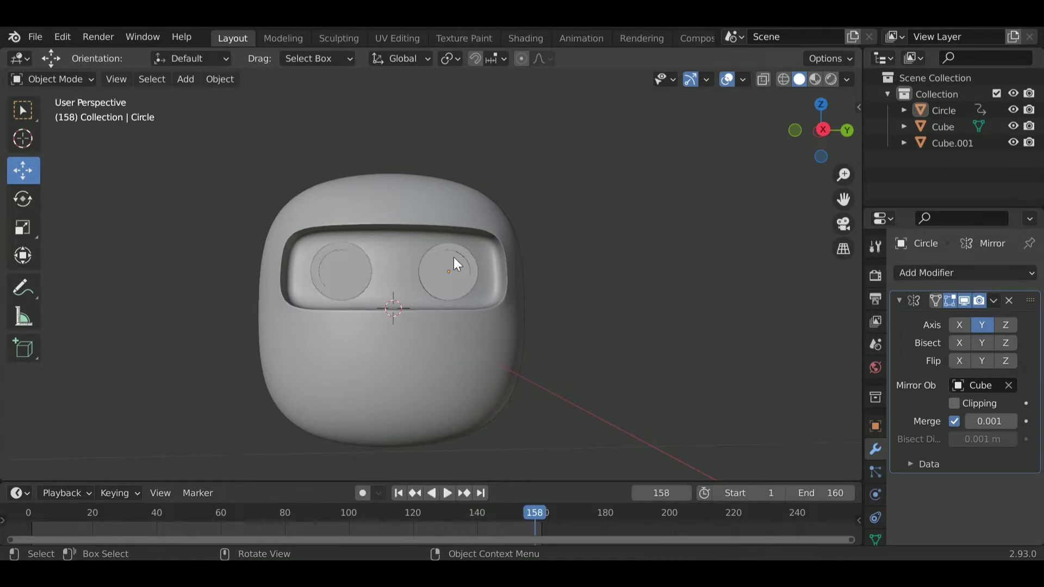
{"action": "left_click", "coordinate": [453, 260]}
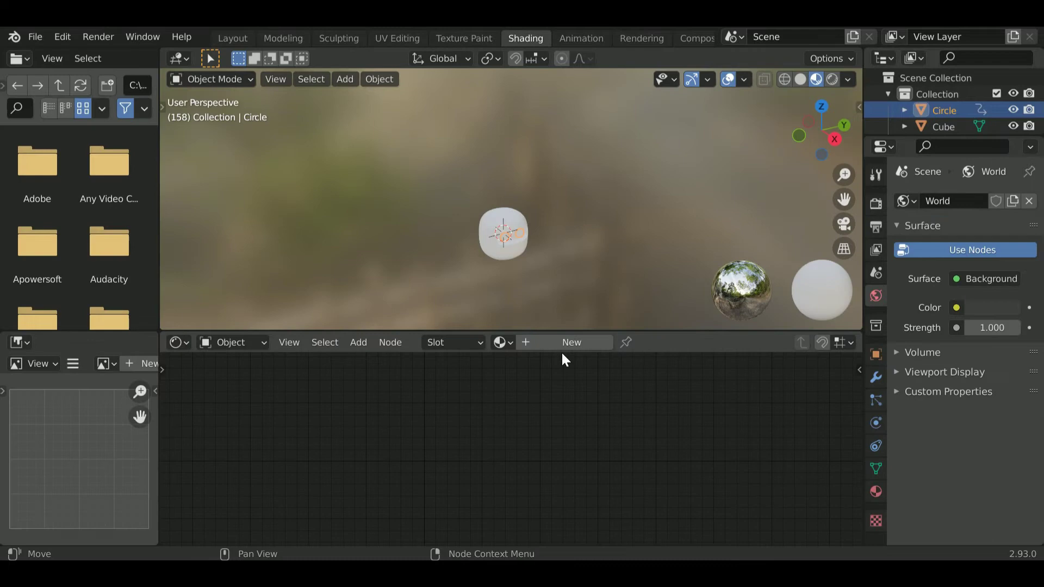
Step: Give the eye a new material with an Emission node at strength 5 feeding Surface
{"action": "left_click", "coordinate": [563, 346]}
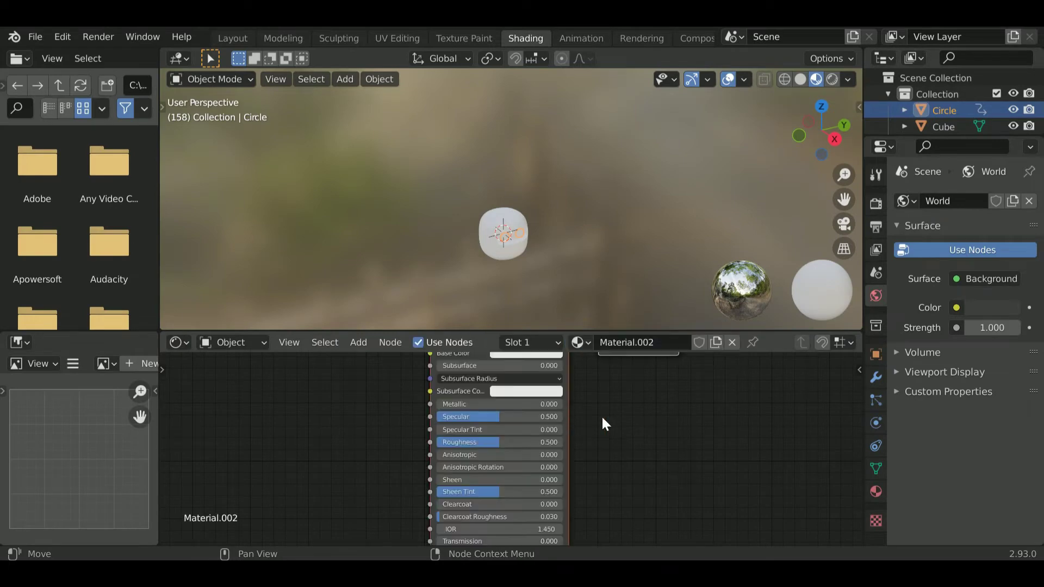
{"action": "left_click", "coordinate": [495, 410]}
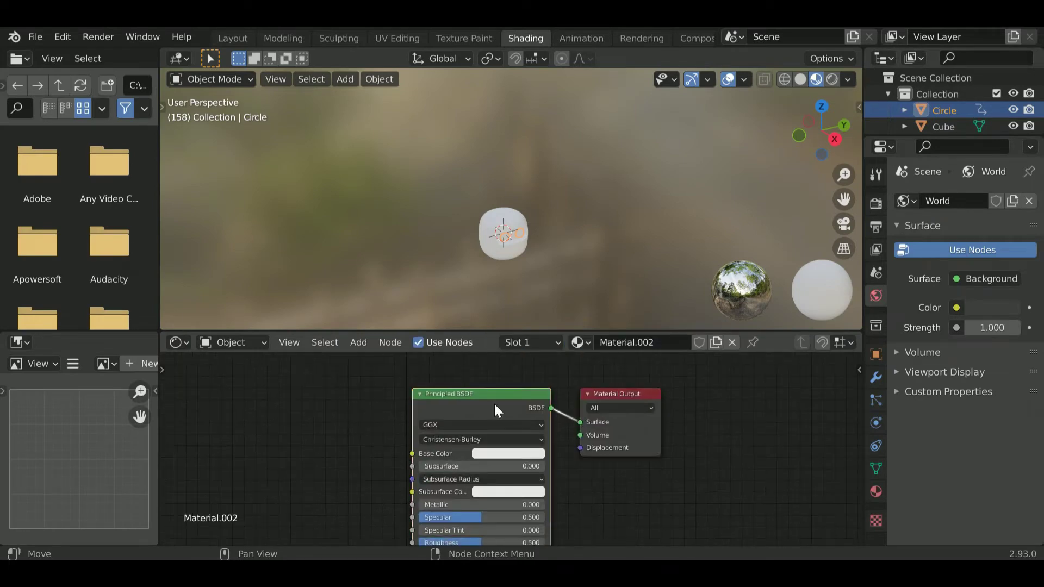
{"action": "key", "text": "shift+a"}
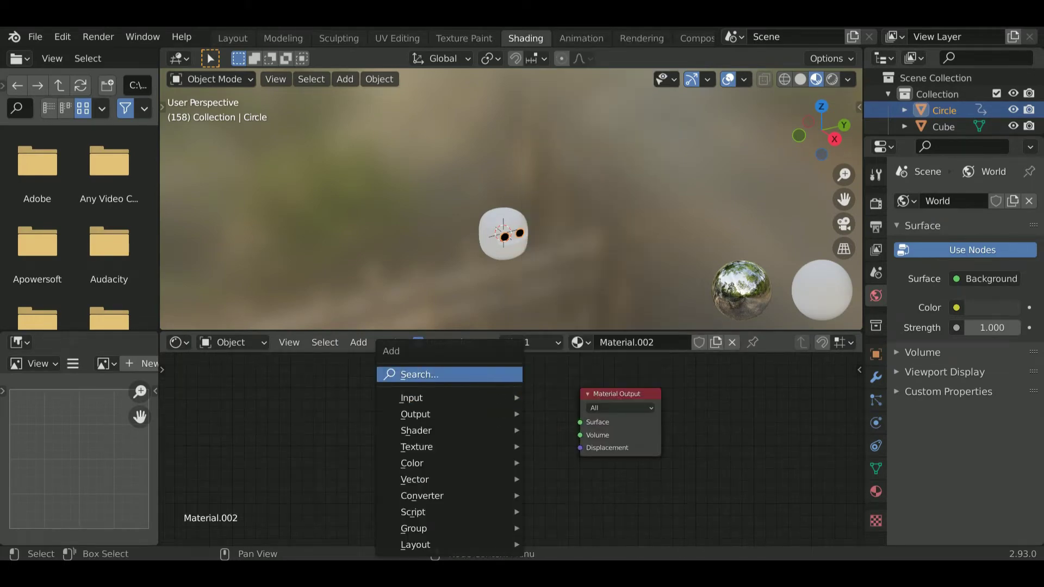
{"action": "left_click", "coordinate": [484, 374]}
{"action": "type", "text": "emi"}
{"action": "key", "text": "Return"}
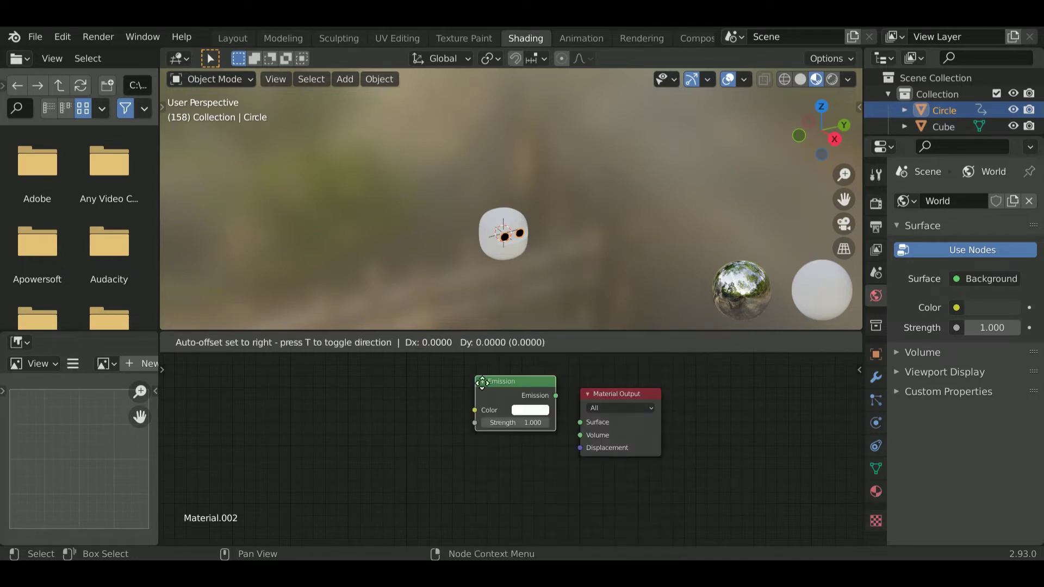
{"action": "left_click", "coordinate": [461, 408]}
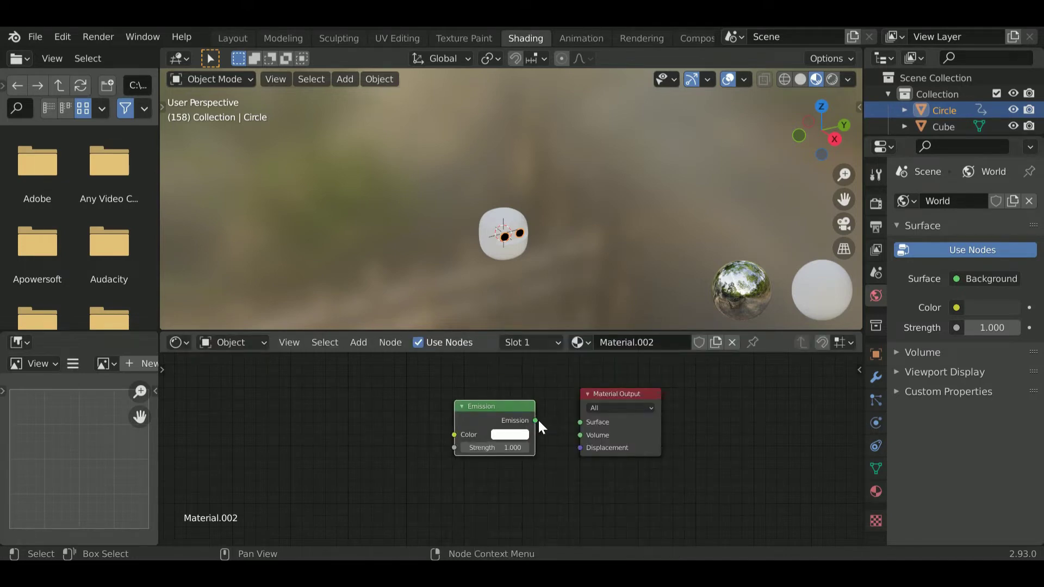
{"action": "left_click_drag", "start_coordinate": [540, 422], "coordinate": [581, 419]}
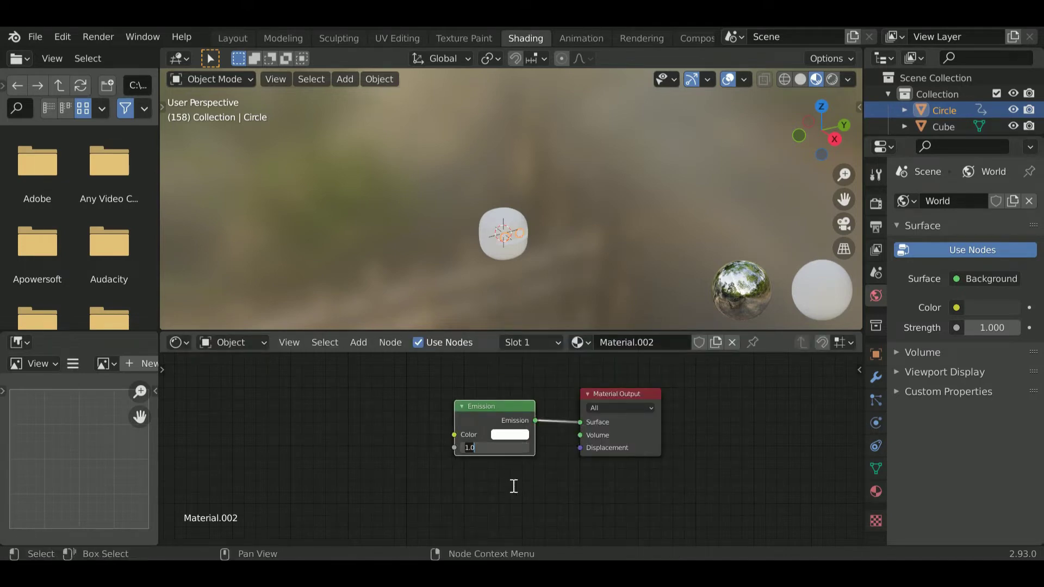
{"action": "type", "text": "5"}
{"action": "key", "text": "Return"}
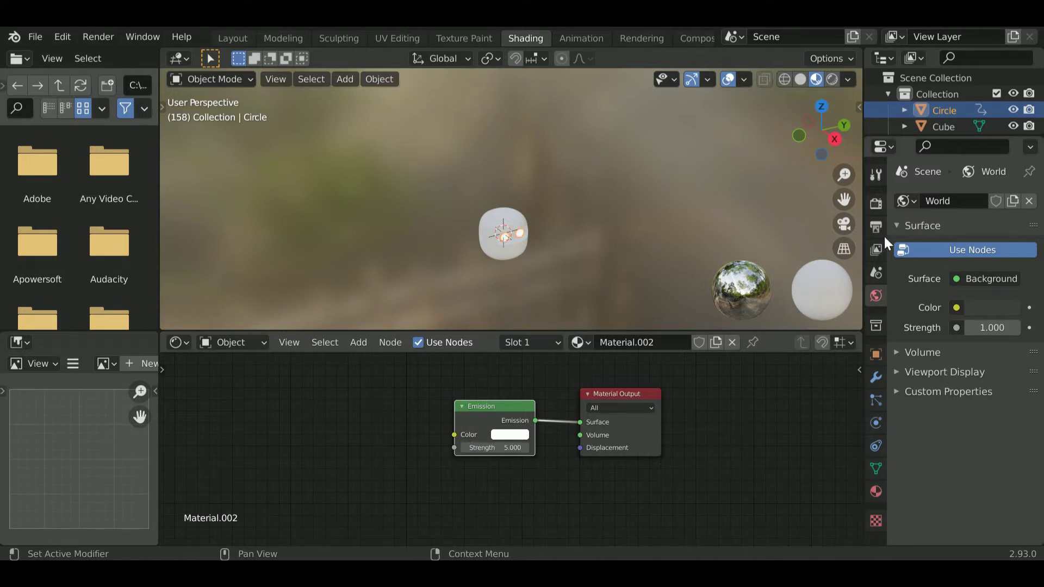
{"action": "left_click", "coordinate": [876, 205]}
Step: Enable Bloom and play the blink animation in rendered shading from the right side
{"action": "left_click", "coordinate": [910, 330]}
{"action": "left_click", "coordinate": [766, 164]}
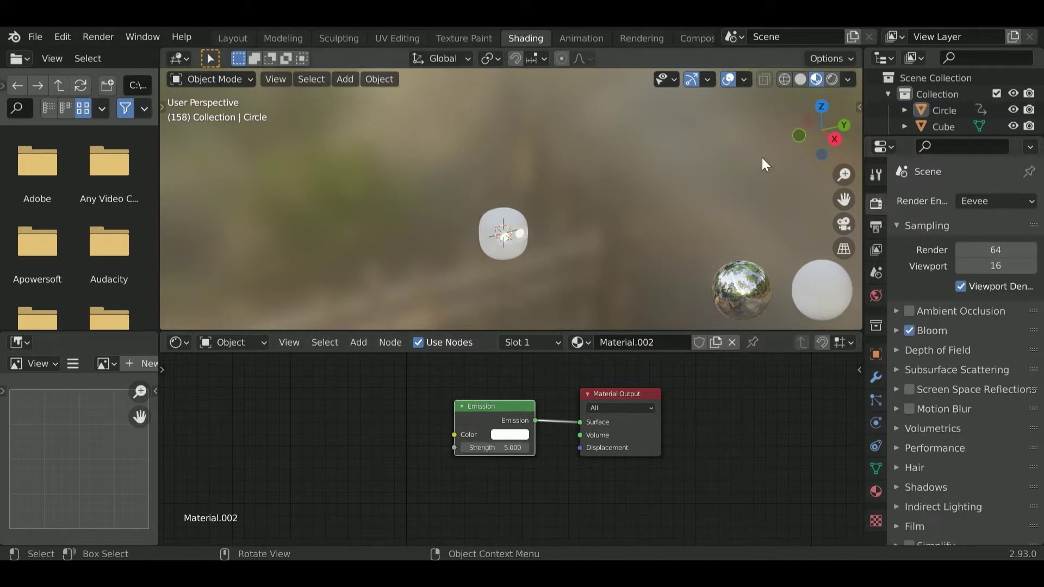
{"action": "left_click", "coordinate": [832, 80]}
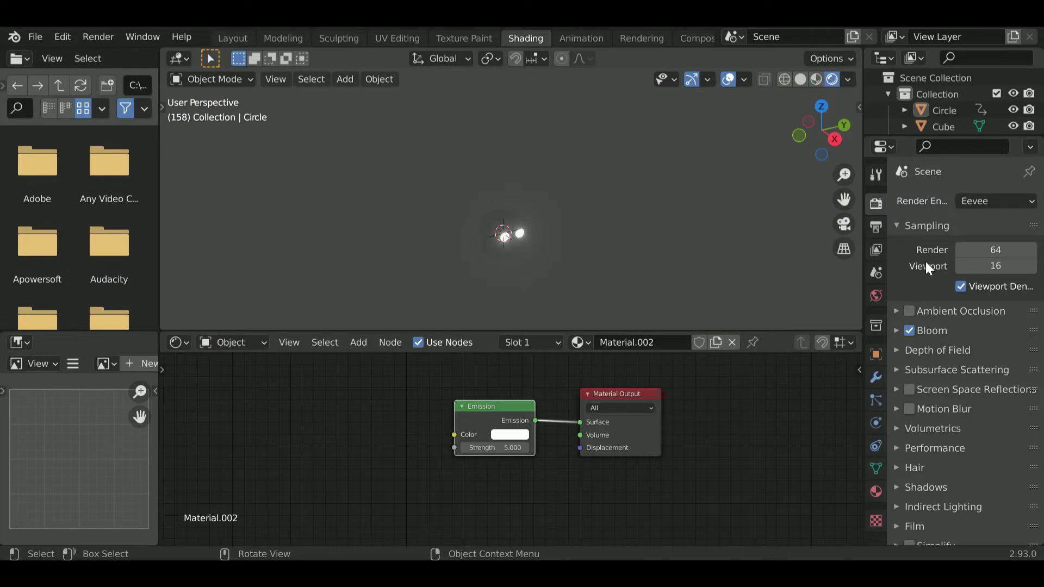
{"action": "left_click", "coordinate": [835, 139]}
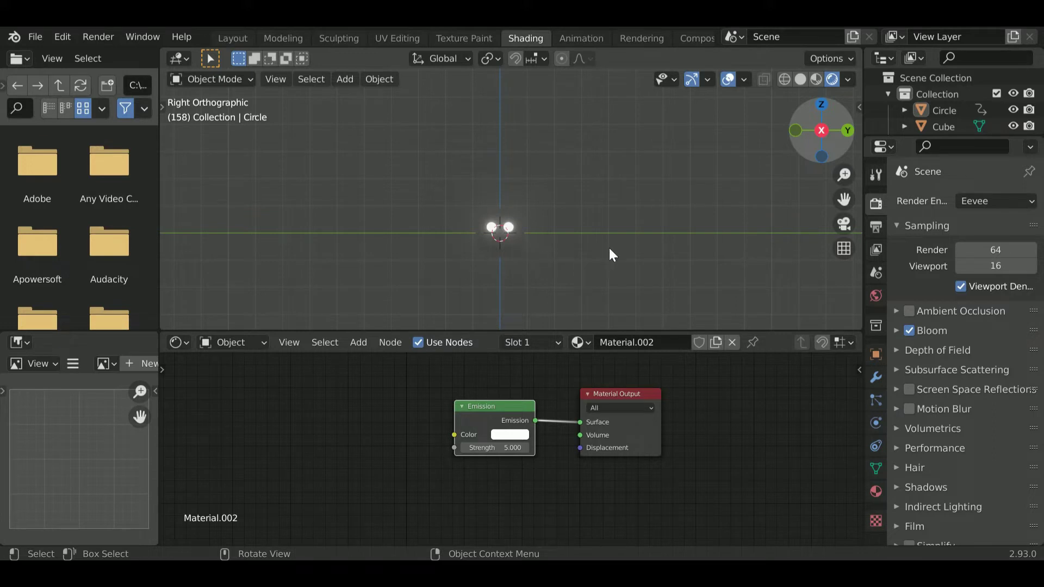
{"action": "scroll", "coordinate": [532, 255], "scroll_direction": "up", "scroll_amount": 4}
{"action": "scroll", "coordinate": [550, 271], "scroll_direction": "up", "scroll_amount": 2}
{"action": "middle_click_drag", "start_coordinate": [571, 272], "coordinate": [560, 195], "text": "shift"}
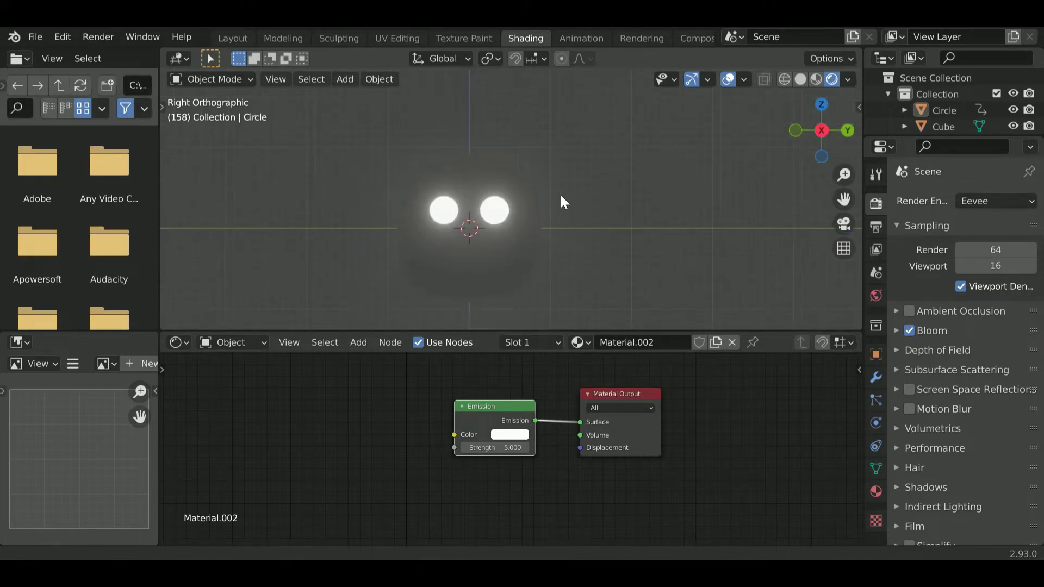
{"action": "key", "text": "space"}
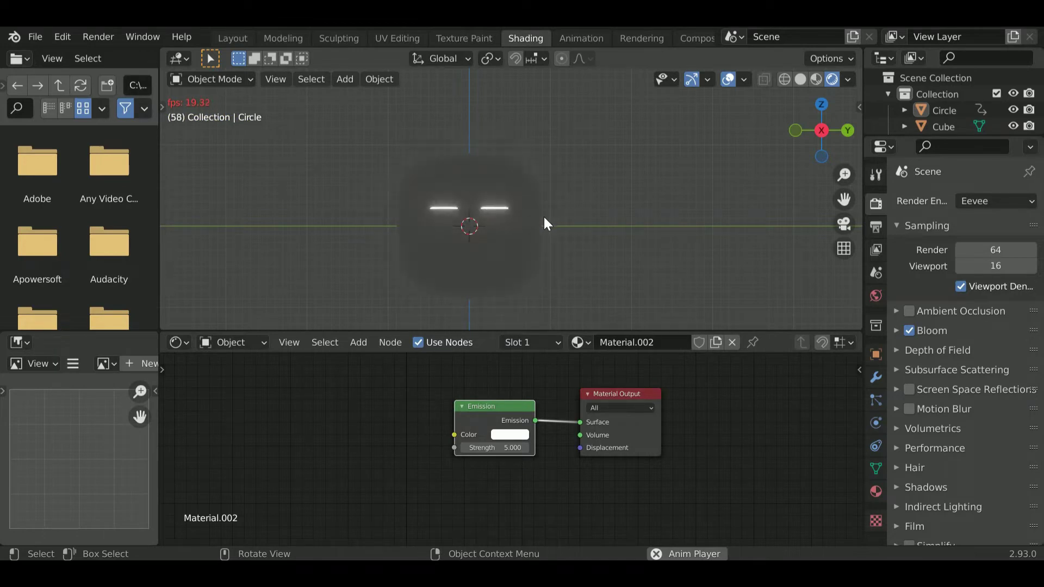
Step: In the Layout workspace, orbit the rendered glowing eyes, then stop playback at frame 1
{"action": "left_click", "coordinate": [232, 38]}
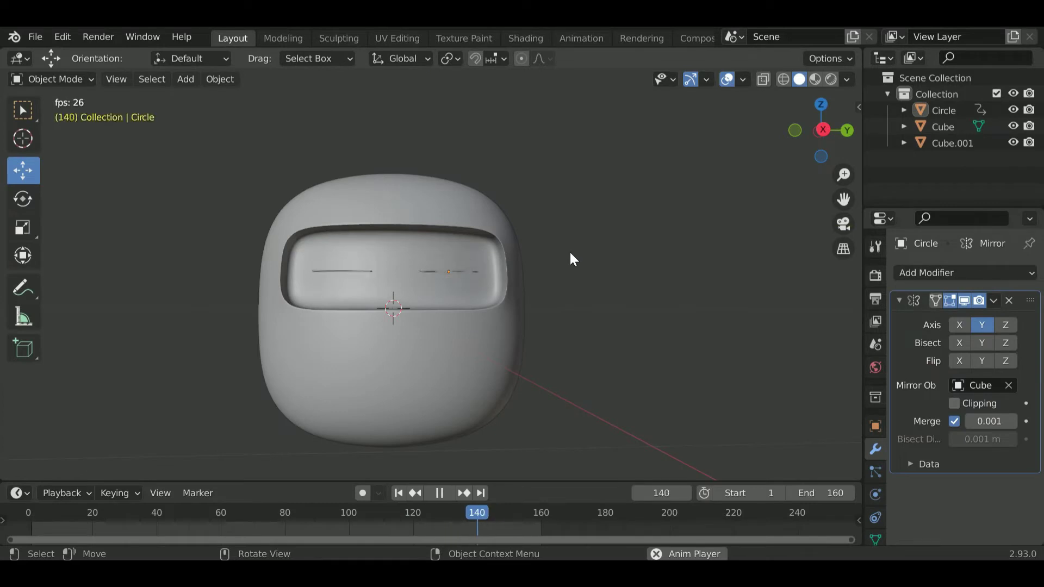
{"action": "left_click", "coordinate": [830, 78]}
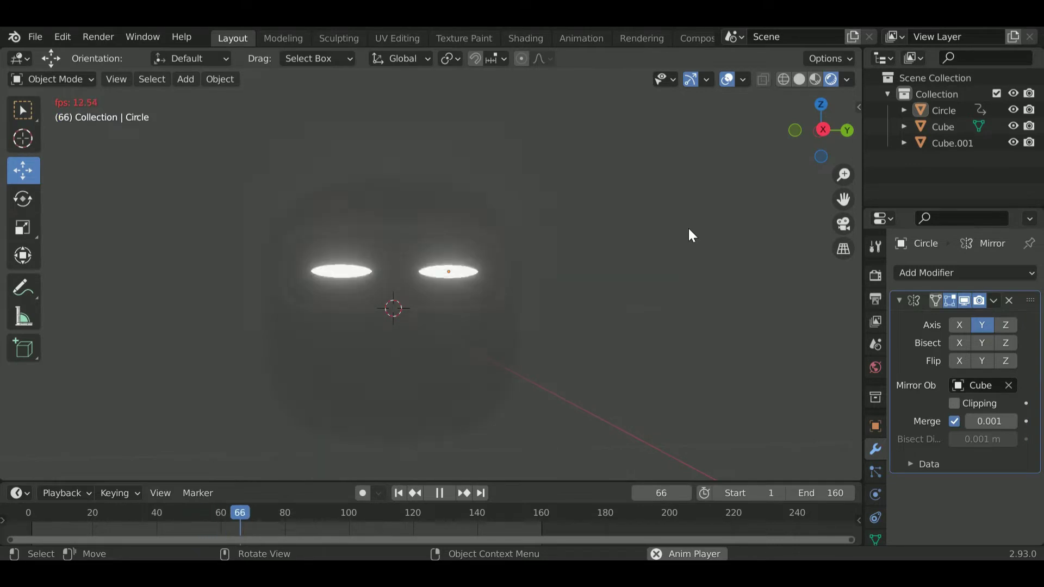
{"action": "middle_click_drag", "start_coordinate": [689, 229], "coordinate": [676, 235]}
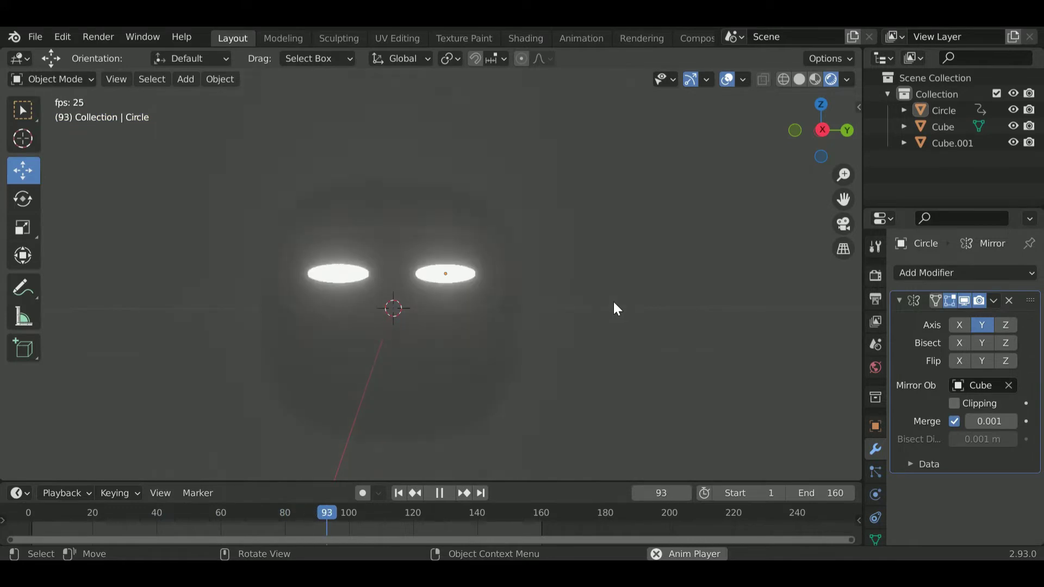
{"action": "middle_click_drag", "start_coordinate": [612, 302], "coordinate": [676, 325]}
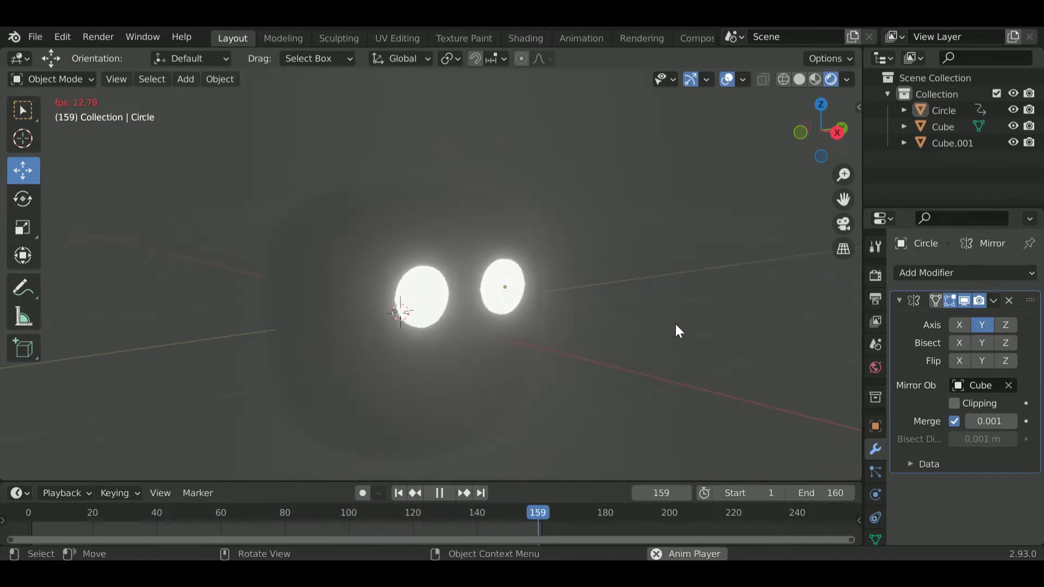
{"action": "key", "text": "Escape"}
Step: Return to solid shading, select all objects, and switch to the Right orthographic view
{"action": "left_click", "coordinate": [800, 79]}
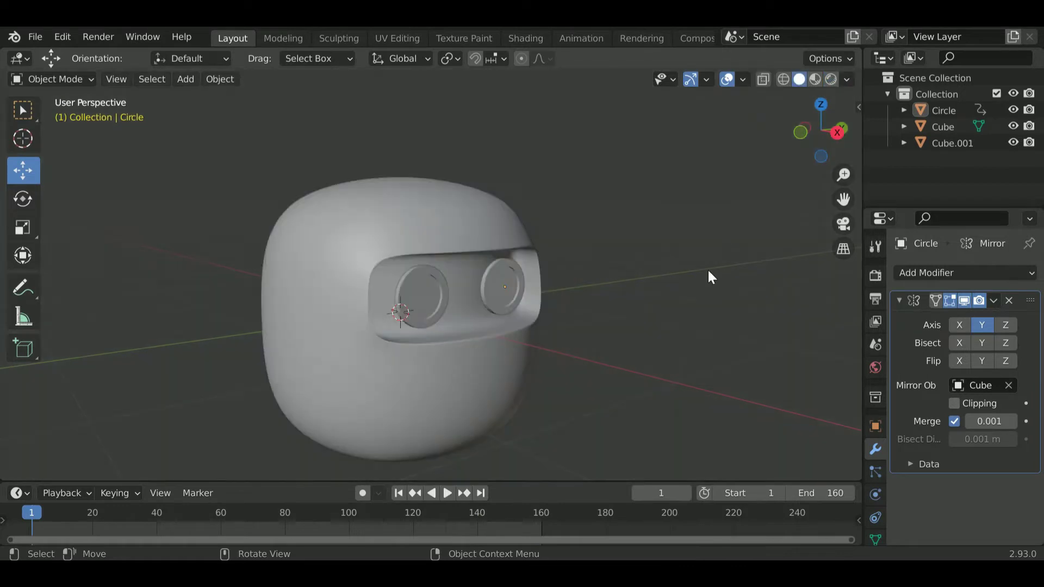
{"action": "middle_click_drag", "start_coordinate": [708, 272], "coordinate": [628, 309]}
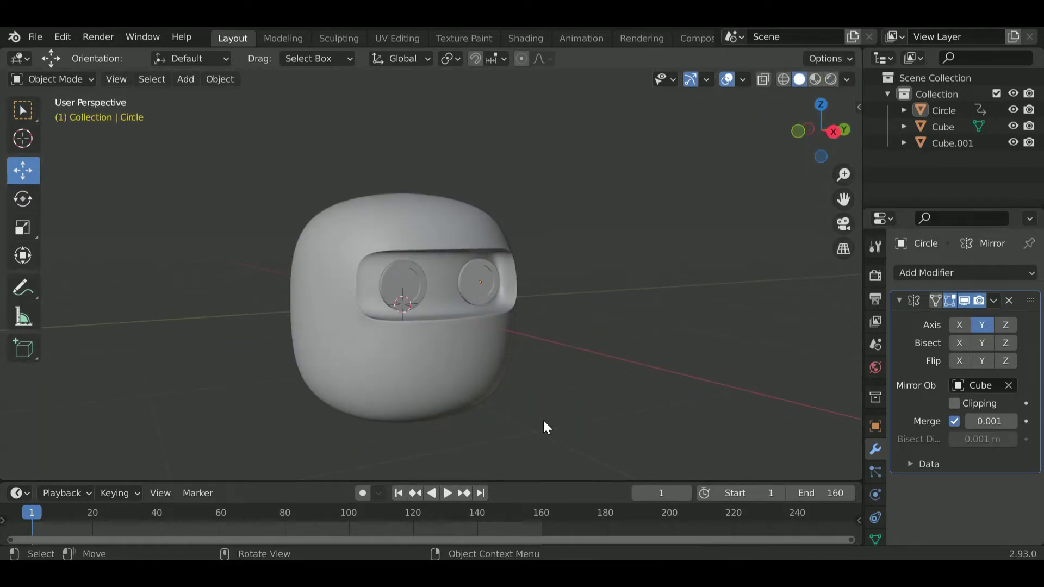
{"action": "middle_click_drag", "start_coordinate": [533, 358], "coordinate": [590, 237], "text": "shift"}
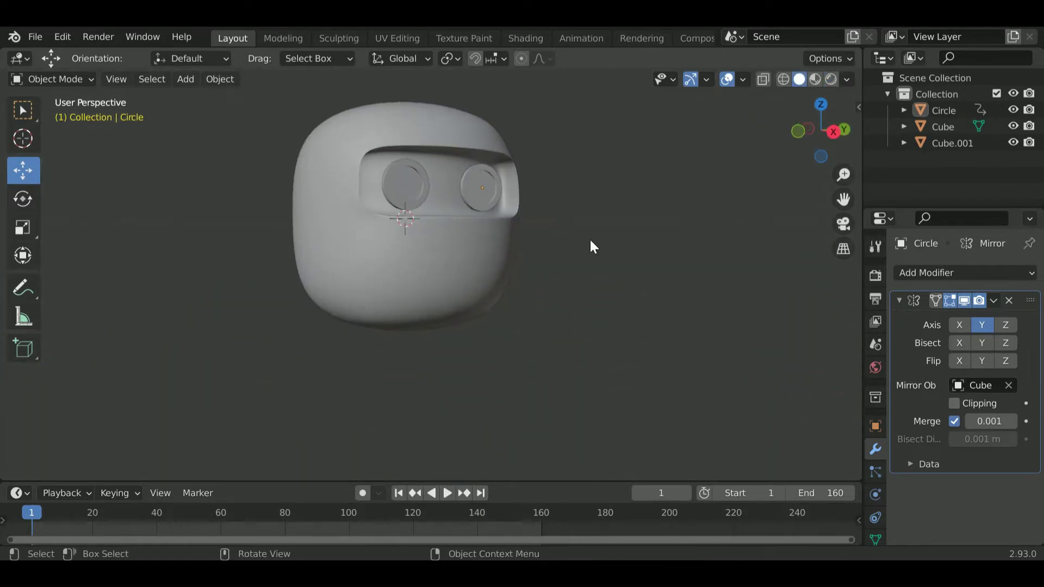
{"action": "key", "text": "a"}
{"action": "scroll", "coordinate": [587, 243], "scroll_direction": "down", "scroll_amount": 1}
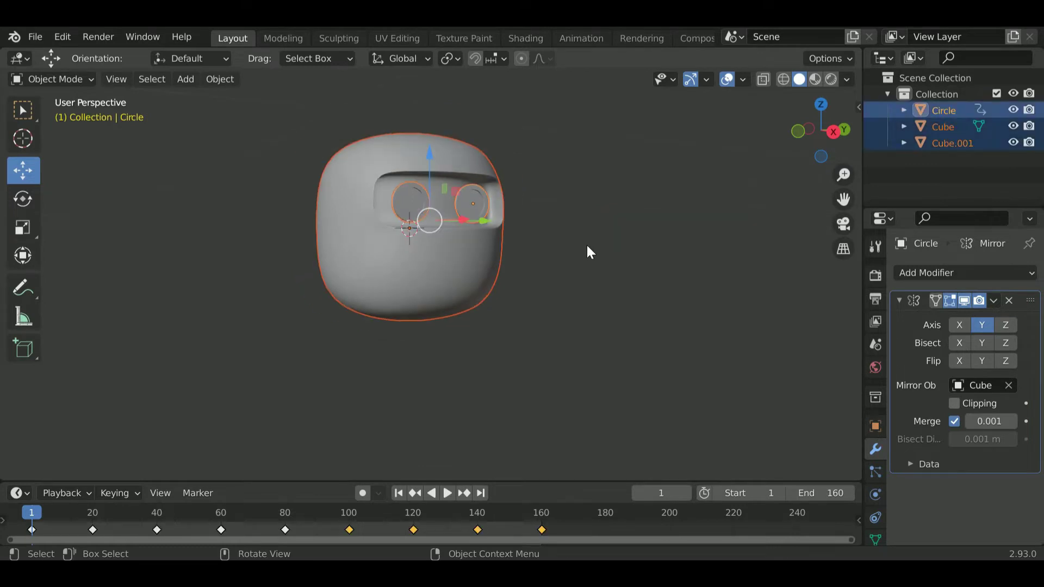
{"action": "scroll", "coordinate": [586, 246], "scroll_direction": "down", "scroll_amount": 2}
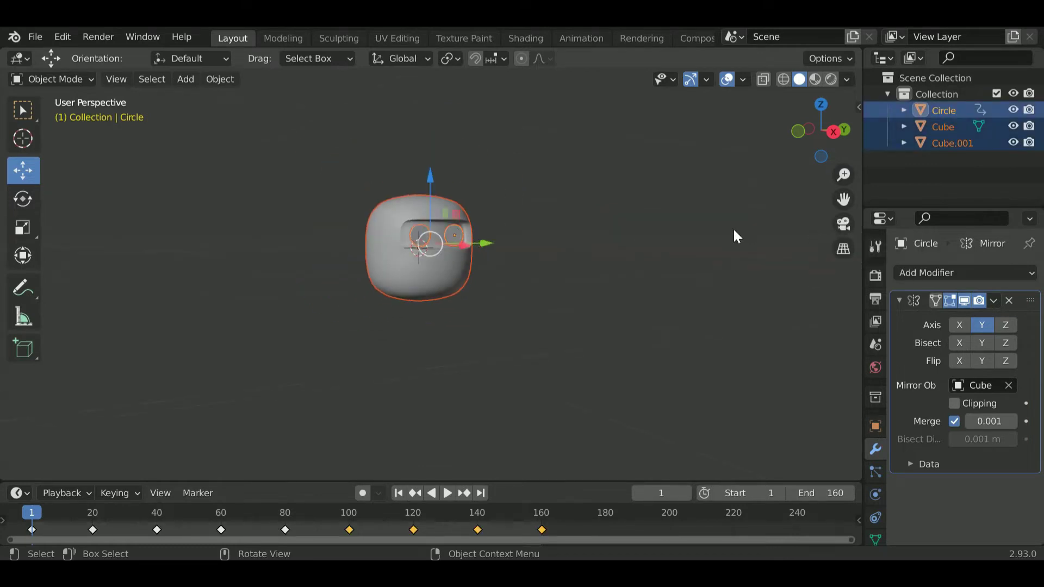
{"action": "left_click", "coordinate": [823, 132]}
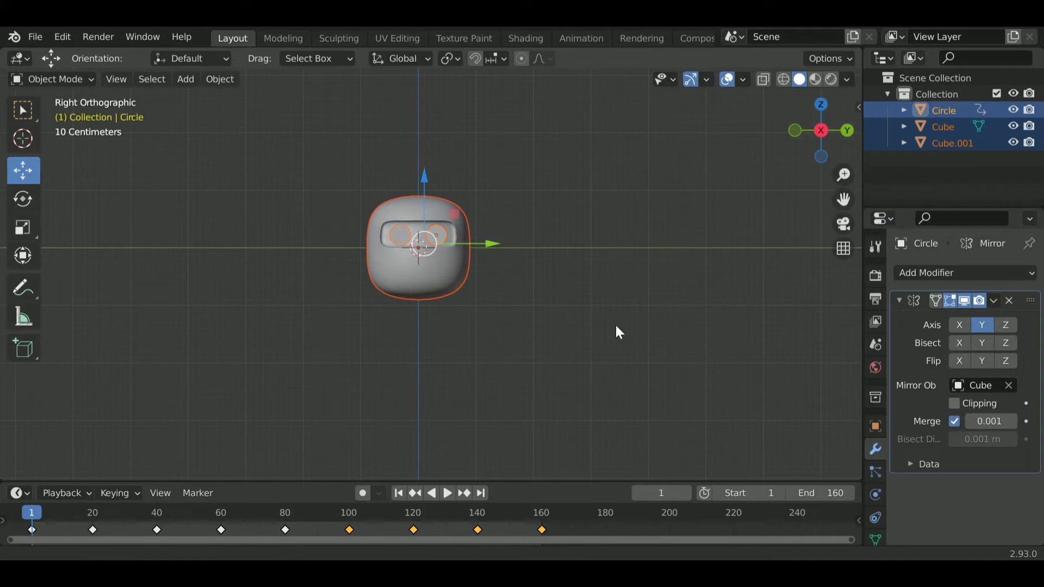
{"action": "middle_click_drag", "start_coordinate": [615, 323], "coordinate": [569, 393], "text": "shift"}
Step: Move the whole head about 4 m up along Z, then deselect everything
{"action": "key", "text": "g"}
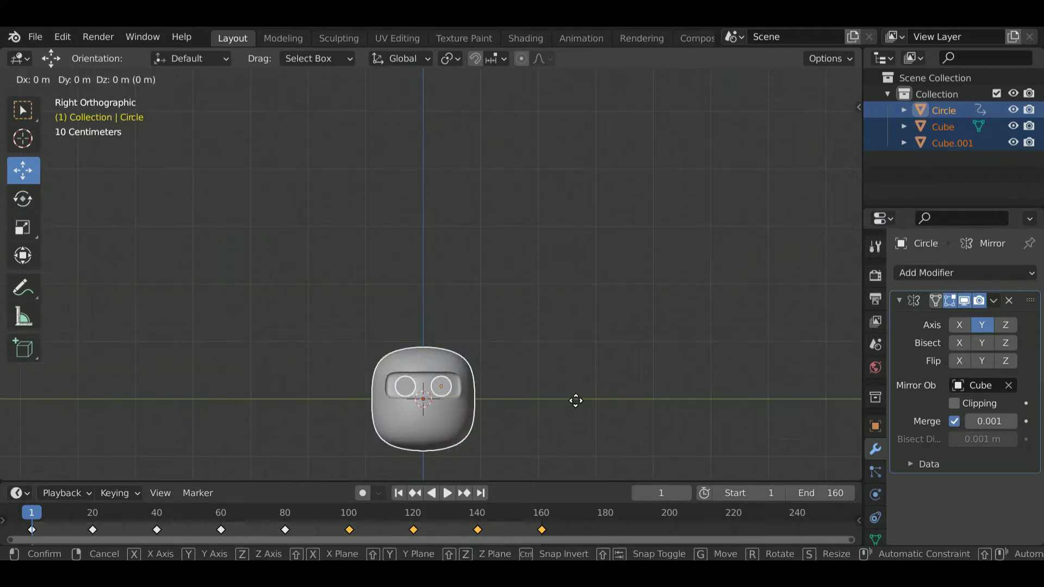
{"action": "key", "text": "z"}
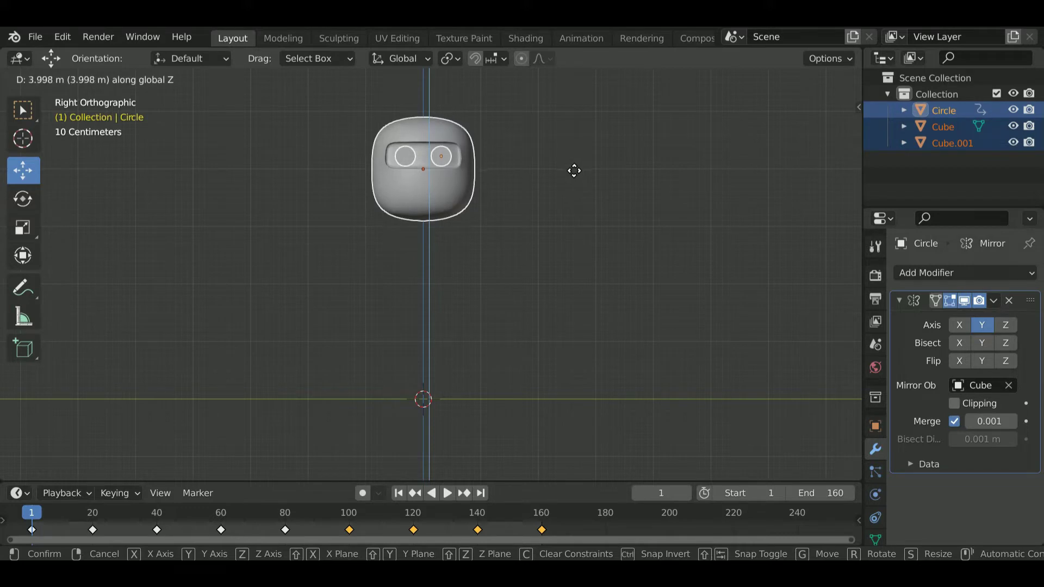
{"action": "left_click", "coordinate": [575, 171]}
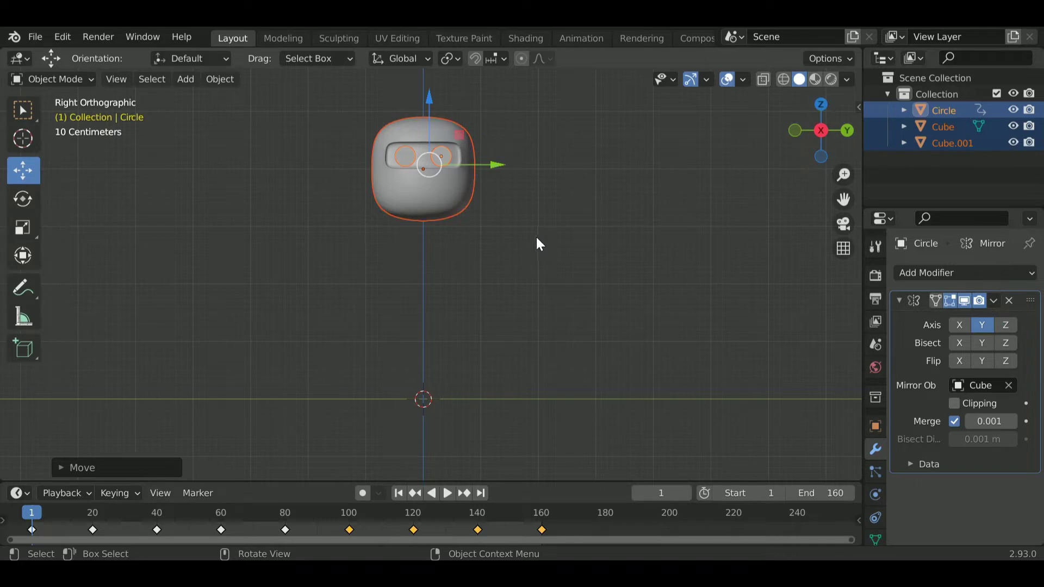
{"action": "left_click", "coordinate": [534, 241]}
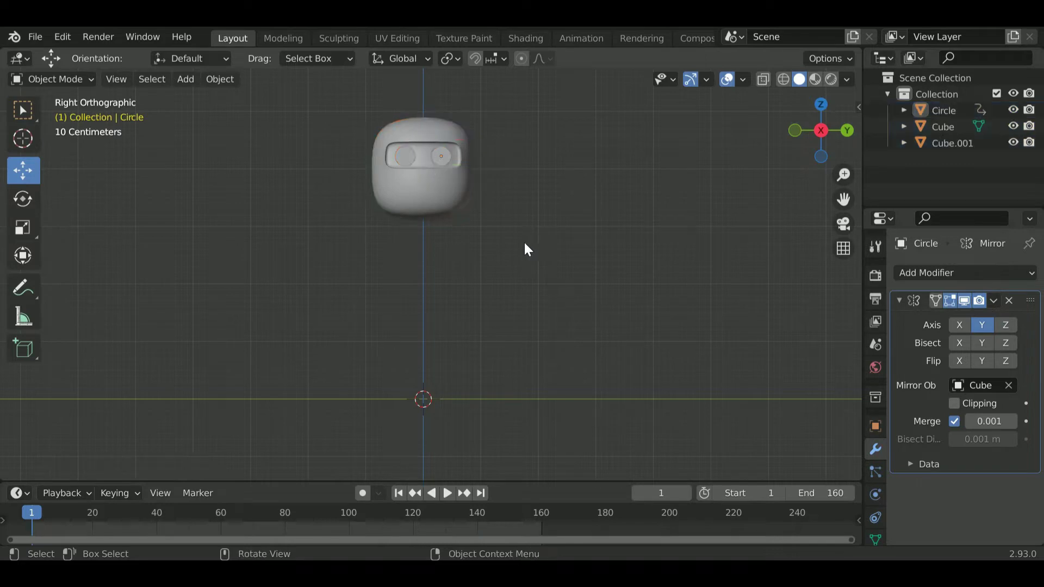
Step: Add a small cube and move it along Z to just below the head
{"action": "key", "text": "shift+a"}
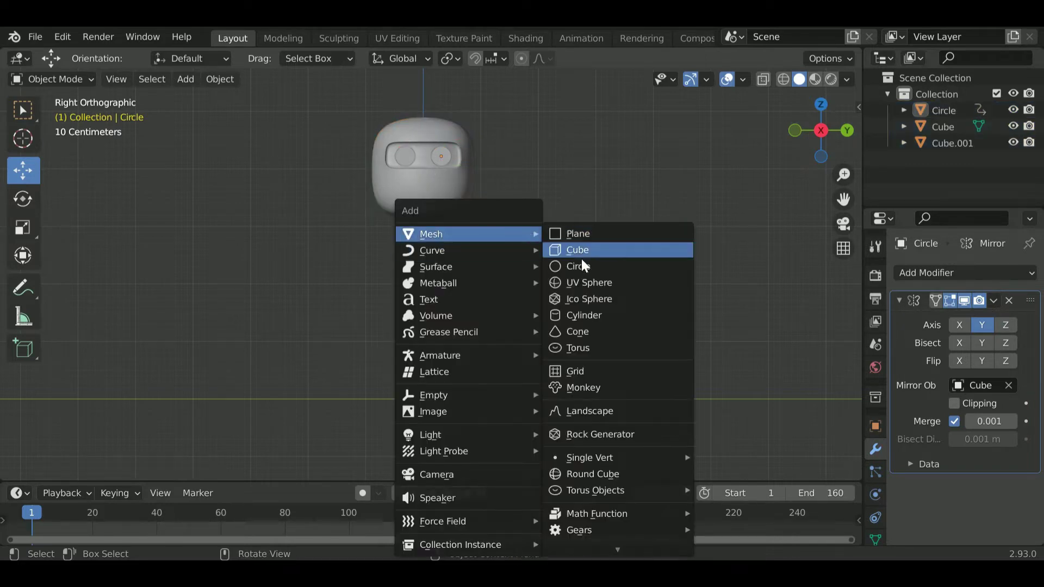
{"action": "left_click", "coordinate": [582, 251]}
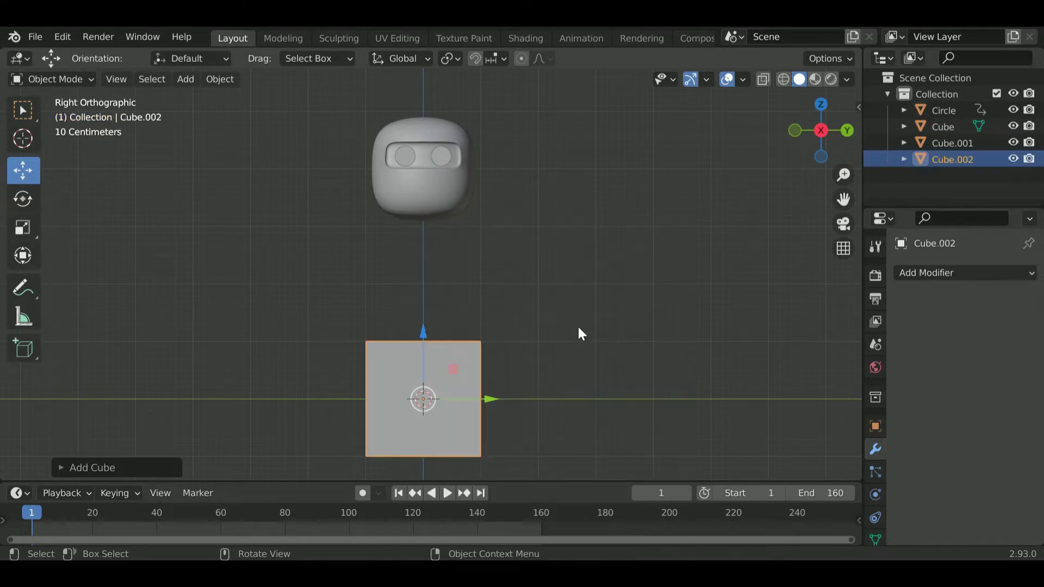
{"action": "key", "text": "s"}
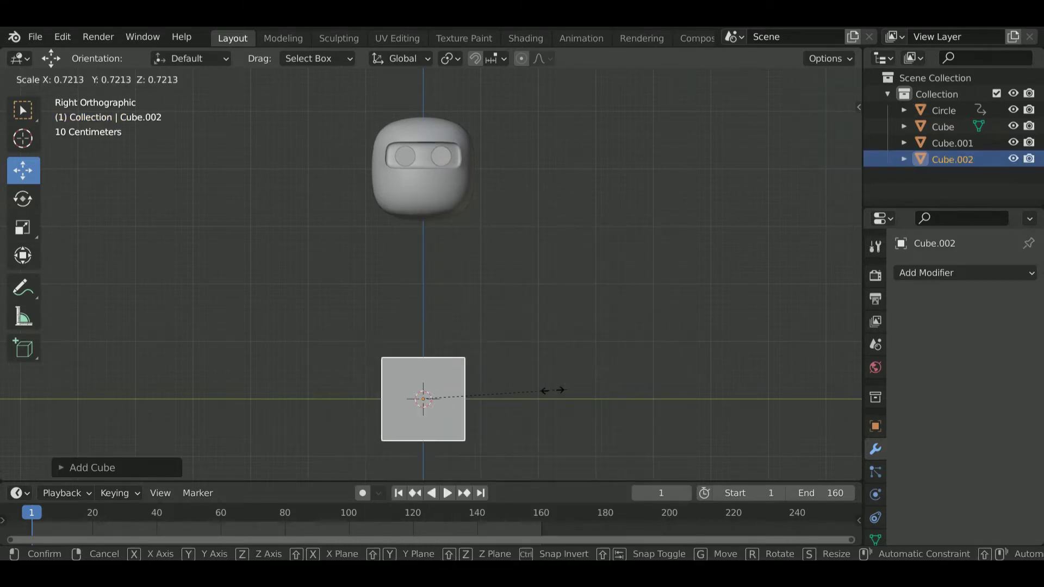
{"action": "left_click", "coordinate": [488, 412]}
{"action": "key", "text": "g"}
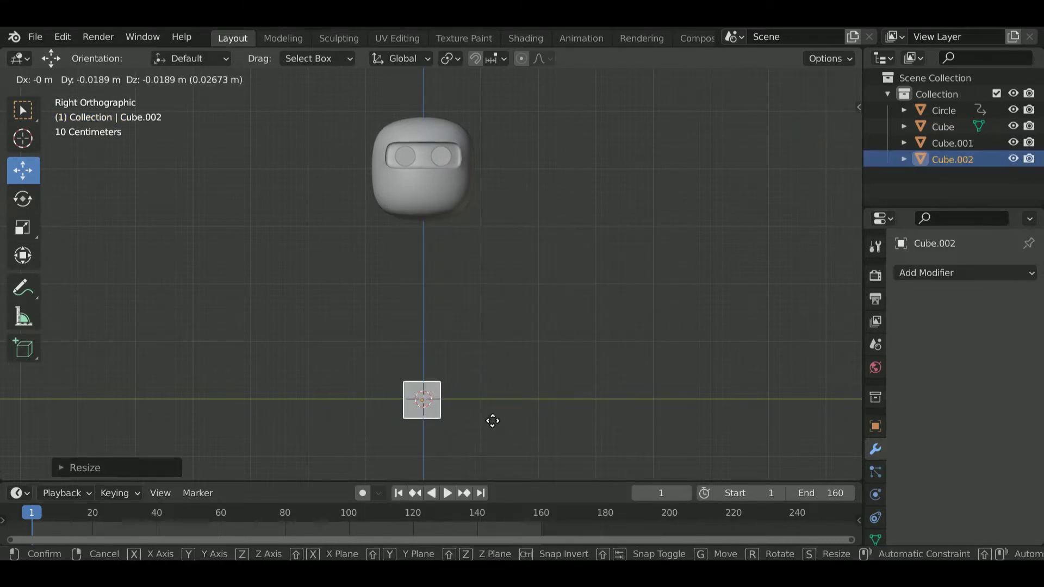
{"action": "key", "text": "z"}
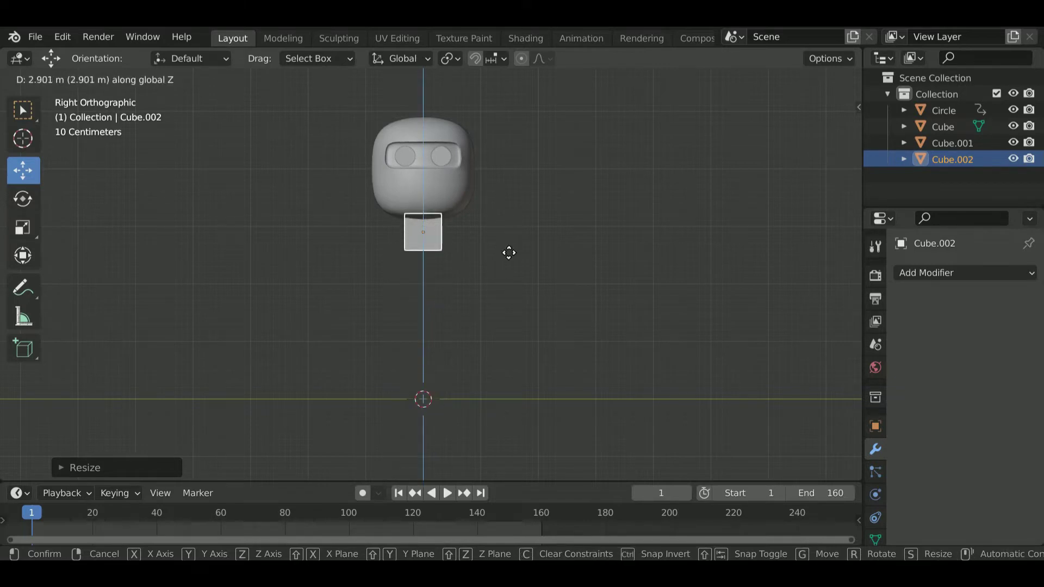
{"action": "left_click", "coordinate": [510, 252]}
{"action": "mouse_move", "coordinate": [513, 254]}
{"action": "middle_mouse_down"}
{"action": "mouse_move", "coordinate": [601, 283]}
{"action": "mouse_move", "coordinate": [628, 269]}
{"action": "mouse_move", "coordinate": [622, 259]}
{"action": "middle_mouse_up"}
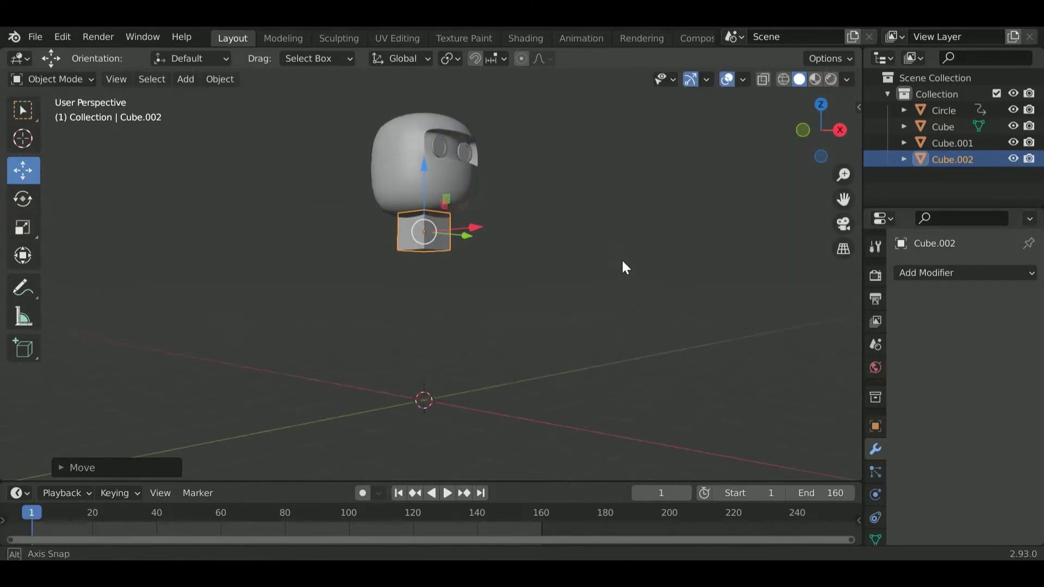
Step: Shrink the neck cube further and stretch it along Z
{"action": "key", "text": "s"}
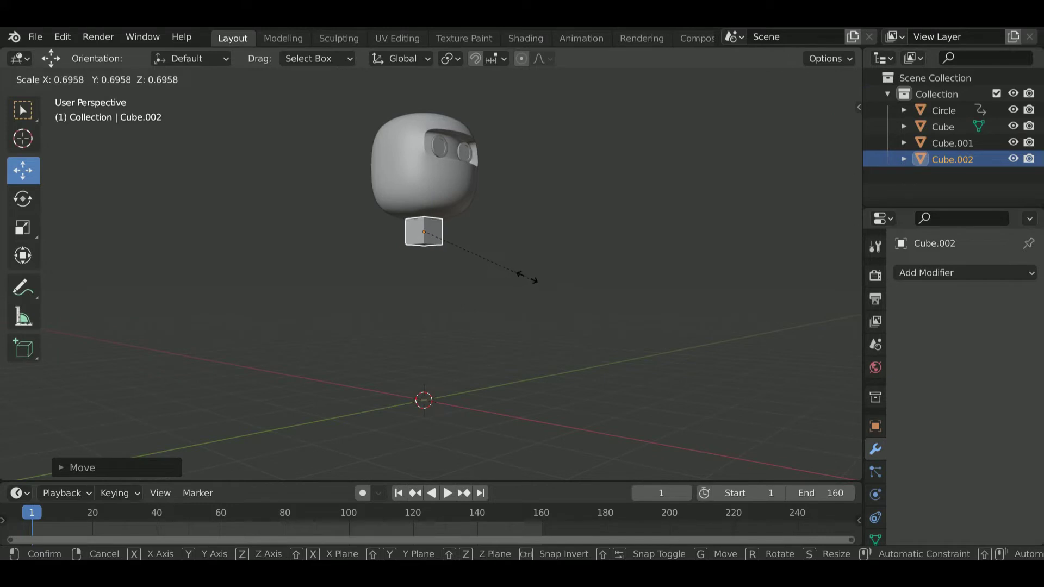
{"action": "left_click", "coordinate": [518, 273]}
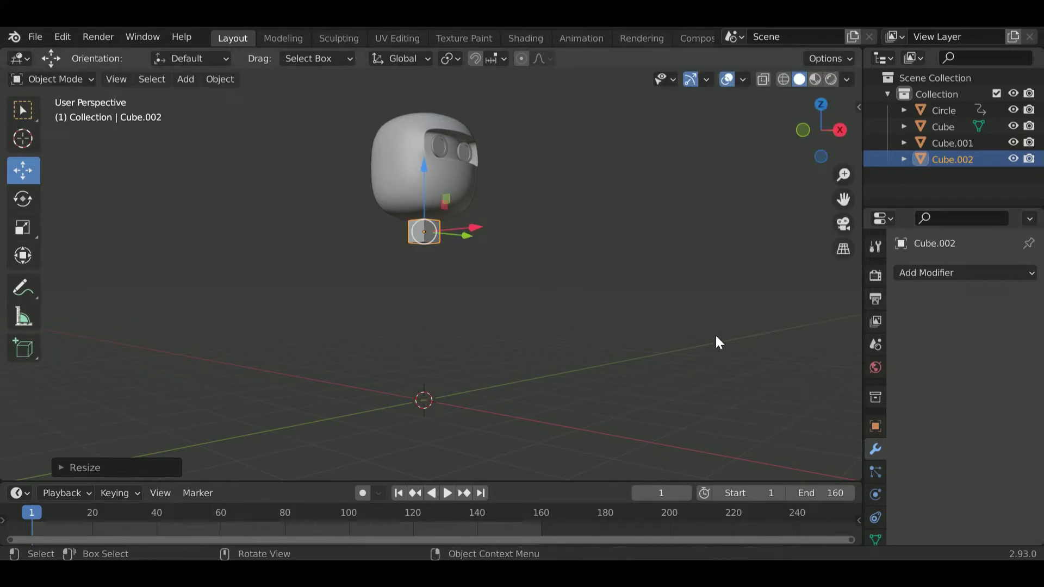
{"action": "key", "text": "s"}
{"action": "key", "text": "z"}
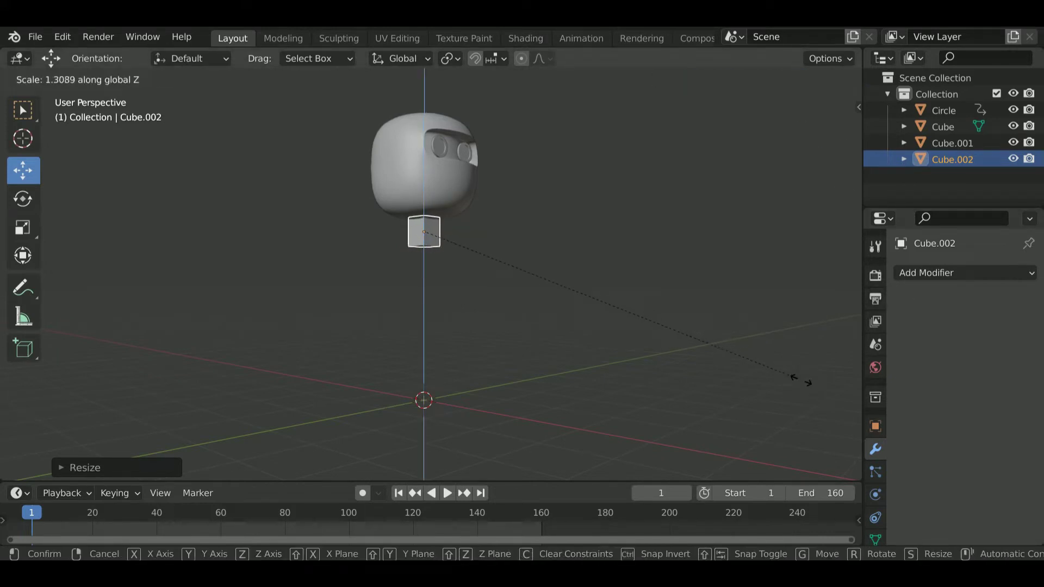
{"action": "left_click", "coordinate": [813, 388]}
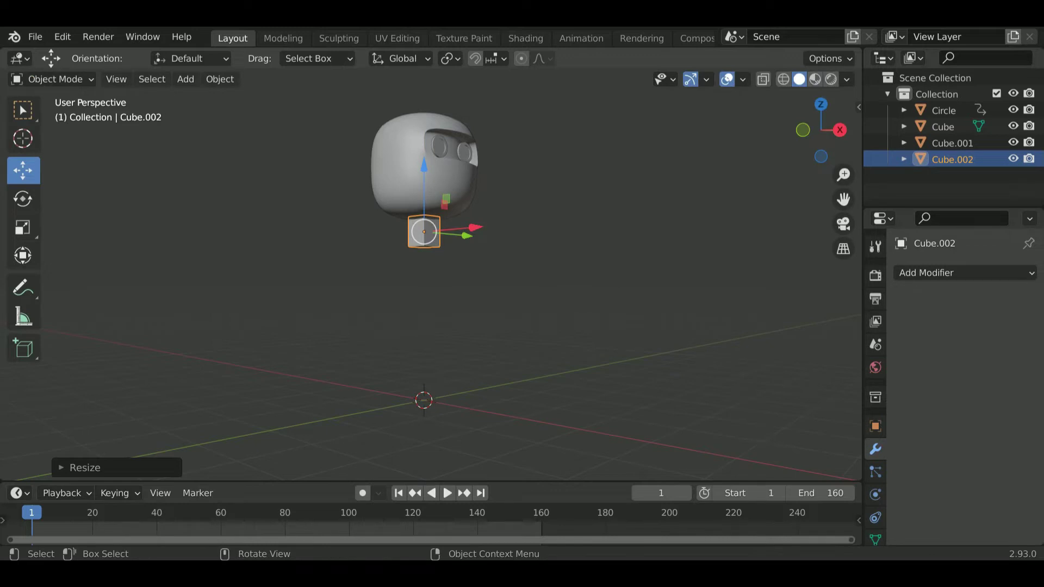
{"action": "key", "text": "s"}
{"action": "key", "text": "z"}
{"action": "left_click", "coordinate": [731, 358]}
Step: Add a Subdivision Surface modifier to the neck with viewport level 3
{"action": "left_click", "coordinate": [926, 275]}
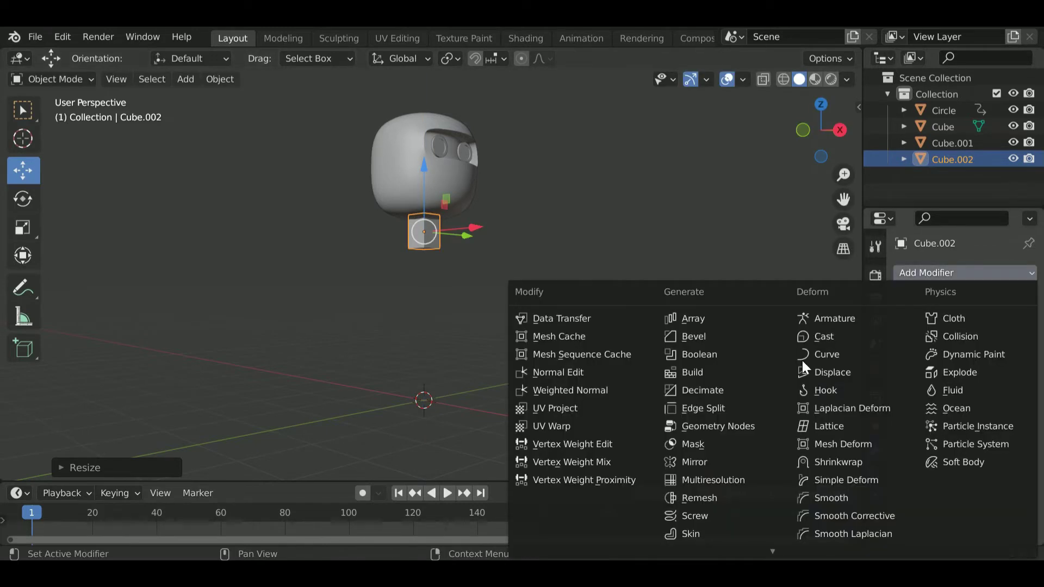
{"action": "scroll", "coordinate": [703, 504], "scroll_direction": "down", "scroll_amount": 2}
{"action": "left_click", "coordinate": [709, 536]}
{"action": "scroll", "coordinate": [464, 280], "scroll_direction": "up", "scroll_amount": 1}
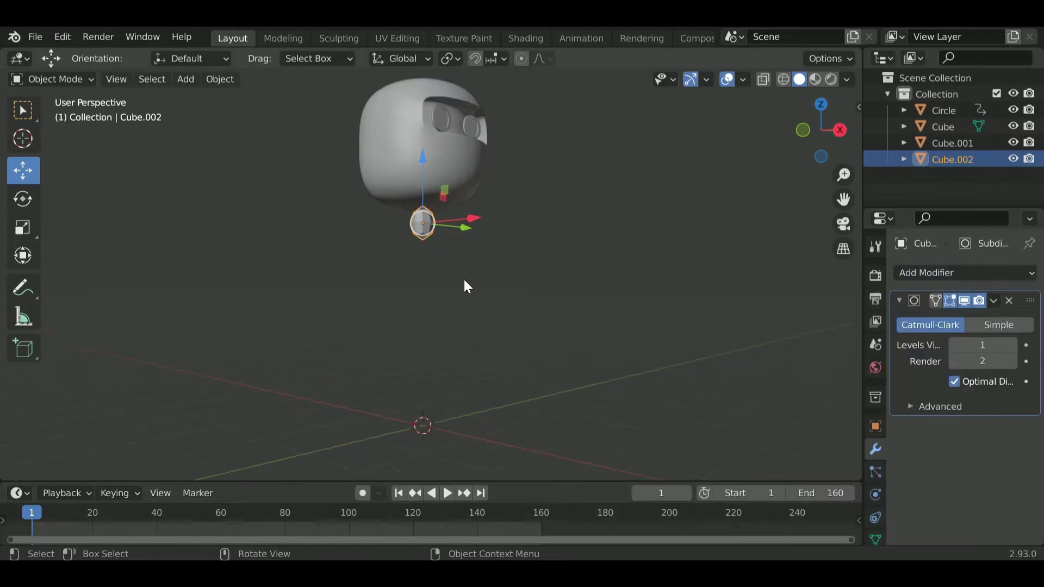
{"action": "scroll", "coordinate": [571, 275], "scroll_direction": "up", "scroll_amount": 4}
{"action": "left_click", "coordinate": [1010, 344]}
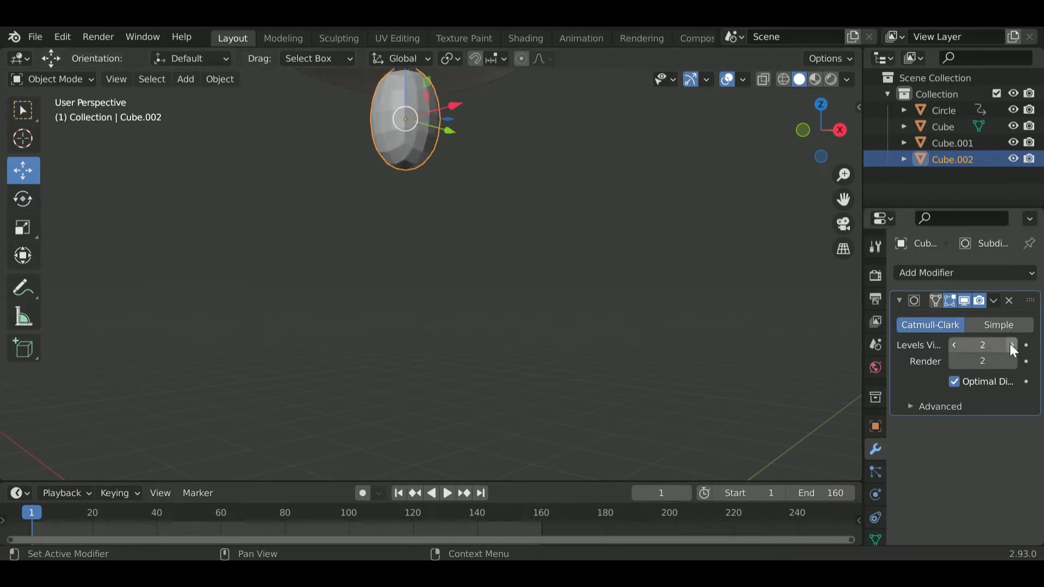
{"action": "scroll", "coordinate": [592, 253], "scroll_direction": "down", "scroll_amount": 3}
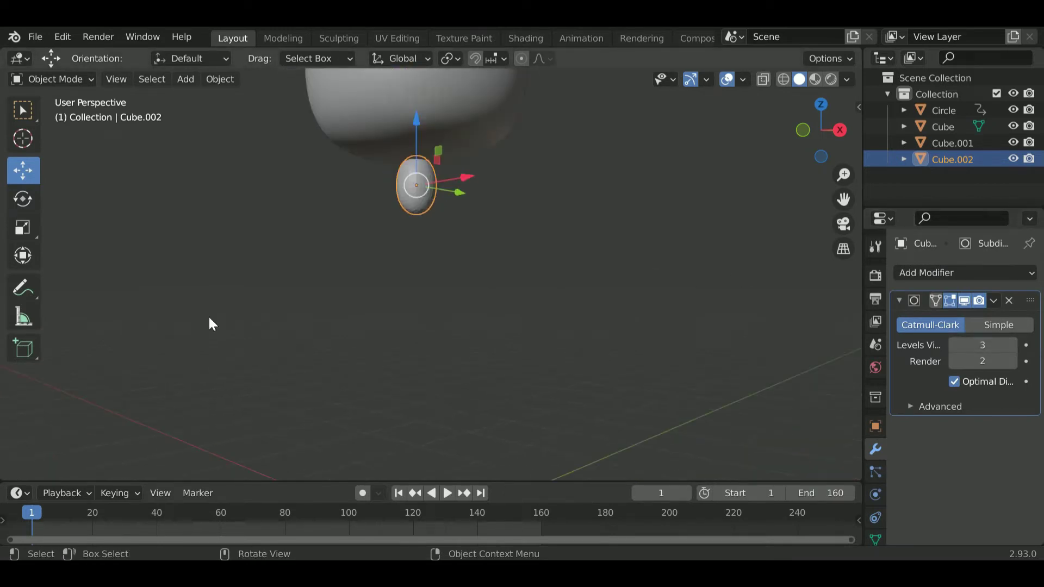
Step: Add an edge loop near the bottom of the neck in Edit Mode
{"action": "key", "text": "Tab"}
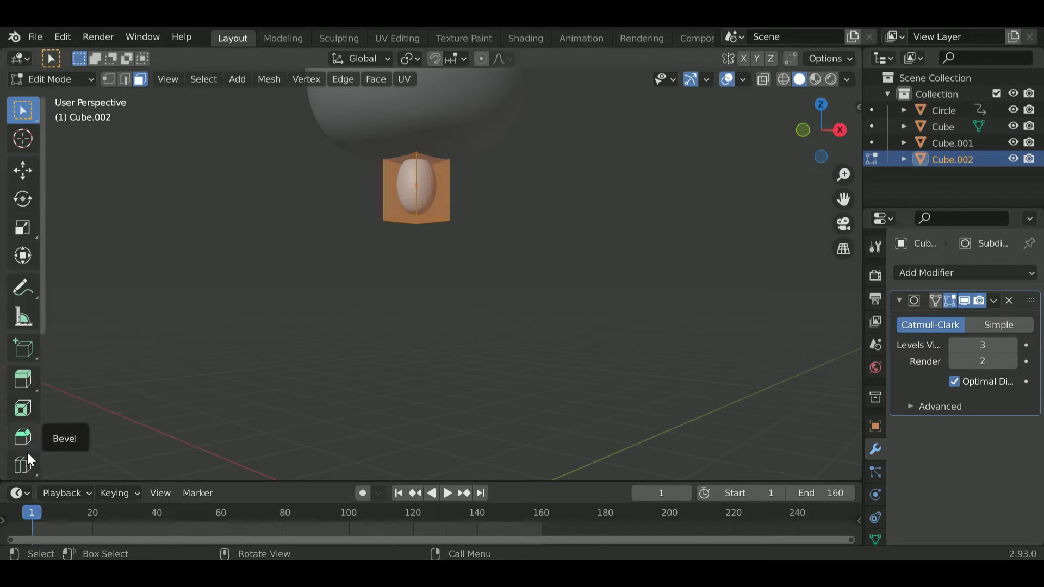
{"action": "left_click", "coordinate": [22, 465]}
{"action": "left_click_drag", "start_coordinate": [447, 197], "coordinate": [450, 205]}
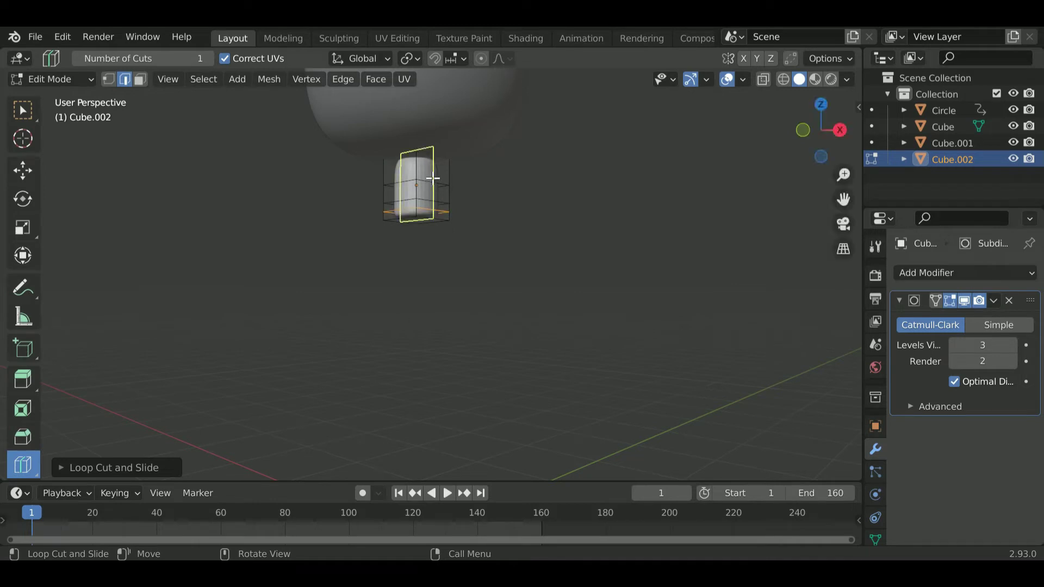
{"action": "key", "text": "Tab"}
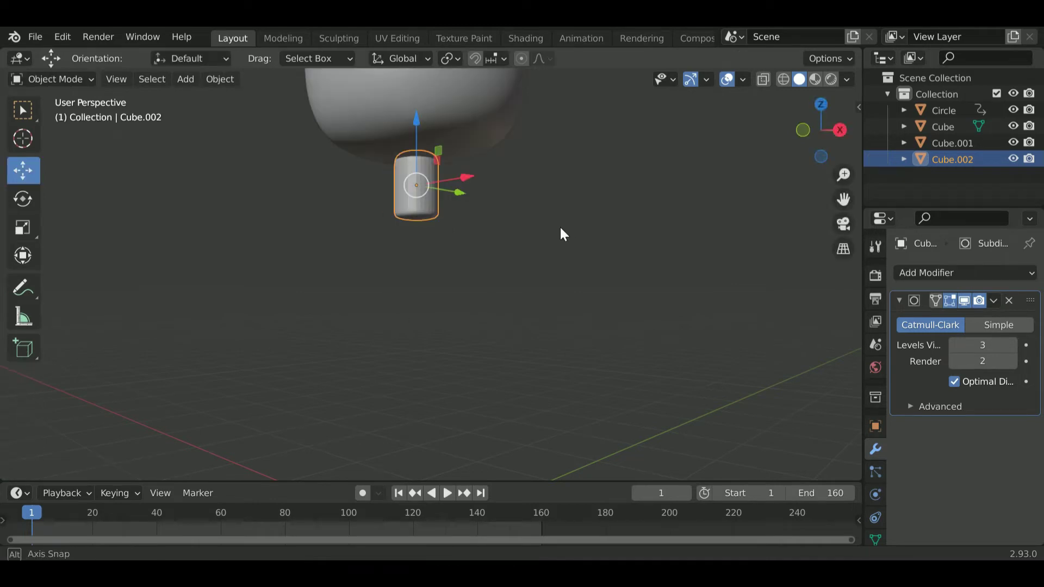
{"action": "mouse_move", "coordinate": [560, 225]}
{"action": "middle_mouse_down"}
{"action": "mouse_move", "coordinate": [447, 258]}
{"action": "mouse_move", "coordinate": [441, 217]}
{"action": "mouse_move", "coordinate": [470, 216]}
{"action": "mouse_move", "coordinate": [519, 252]}
{"action": "middle_mouse_up"}
{"action": "left_click", "coordinate": [520, 220]}
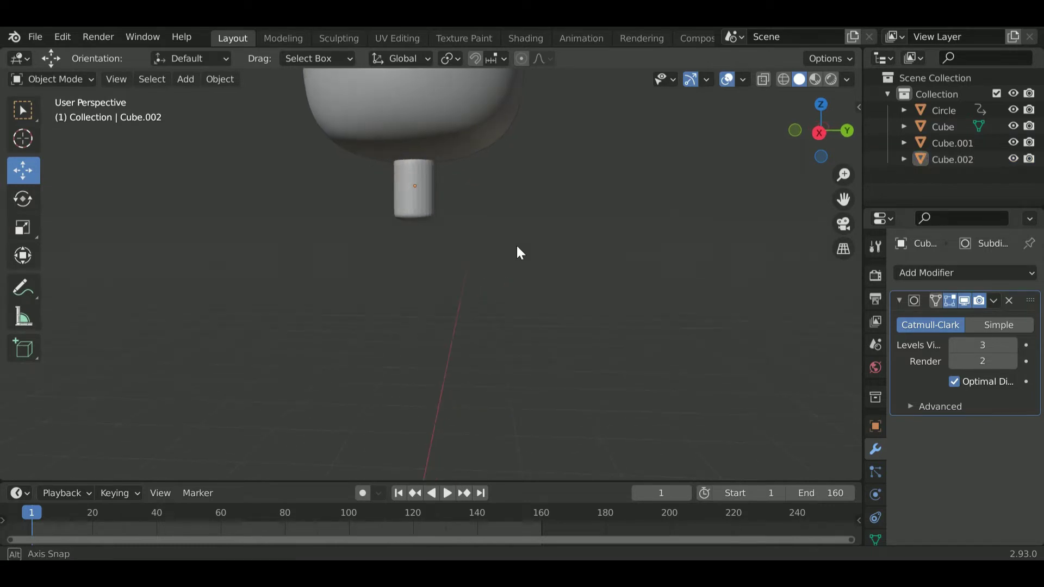
{"action": "left_click", "coordinate": [423, 200]}
Step: Apply the Subdivision Surface modifier permanently to the neck mesh
{"action": "left_click", "coordinate": [993, 301]}
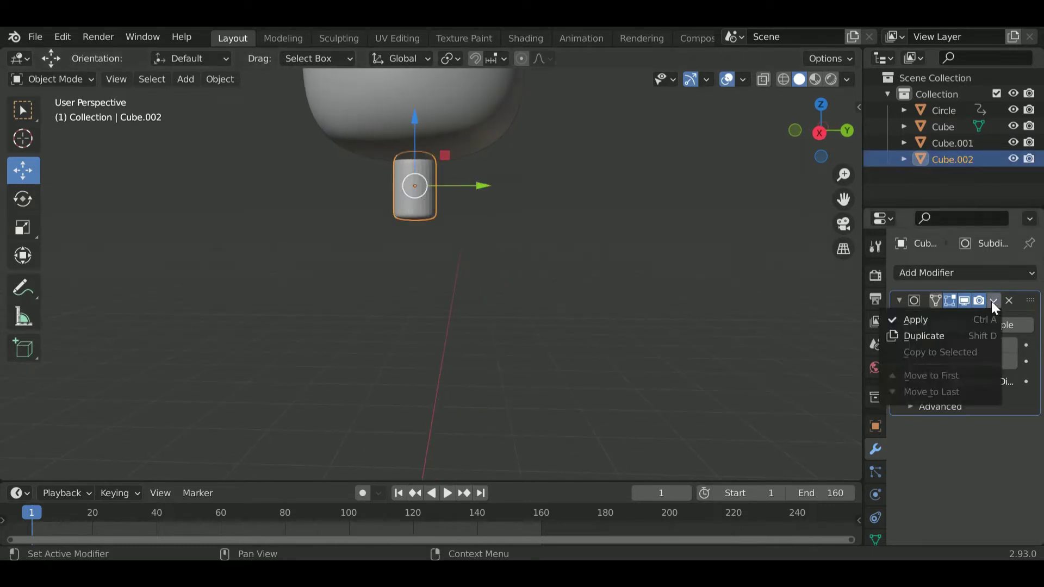
{"action": "left_click", "coordinate": [968, 322]}
{"action": "left_click", "coordinate": [484, 197]}
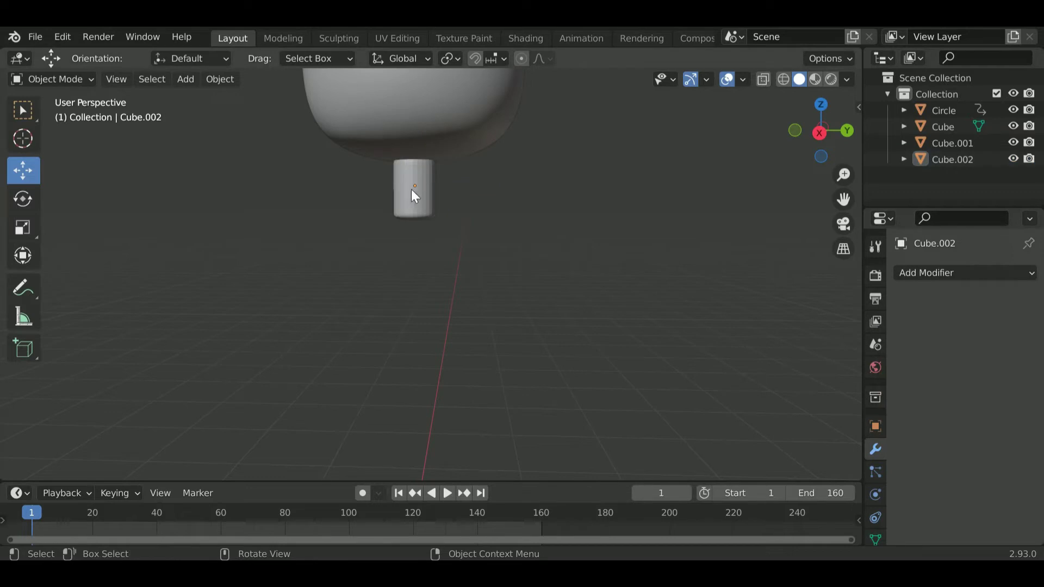
{"action": "left_click", "coordinate": [411, 188]}
{"action": "right_click", "coordinate": [410, 188]}
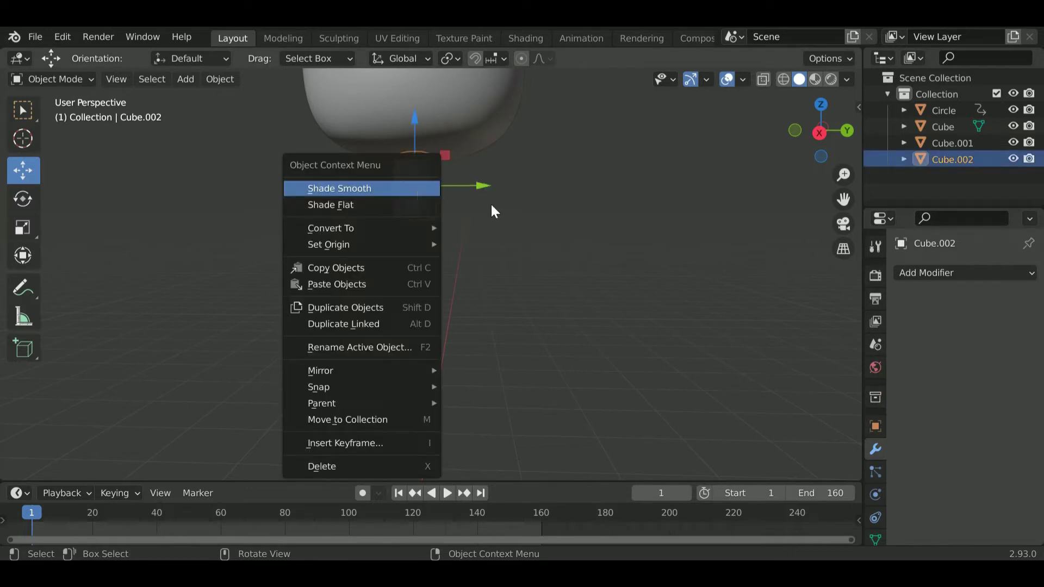
Step: Enlarge the neck slightly and play back the animation to check it
{"action": "key", "text": "s"}
{"action": "left_click", "coordinate": [583, 203]}
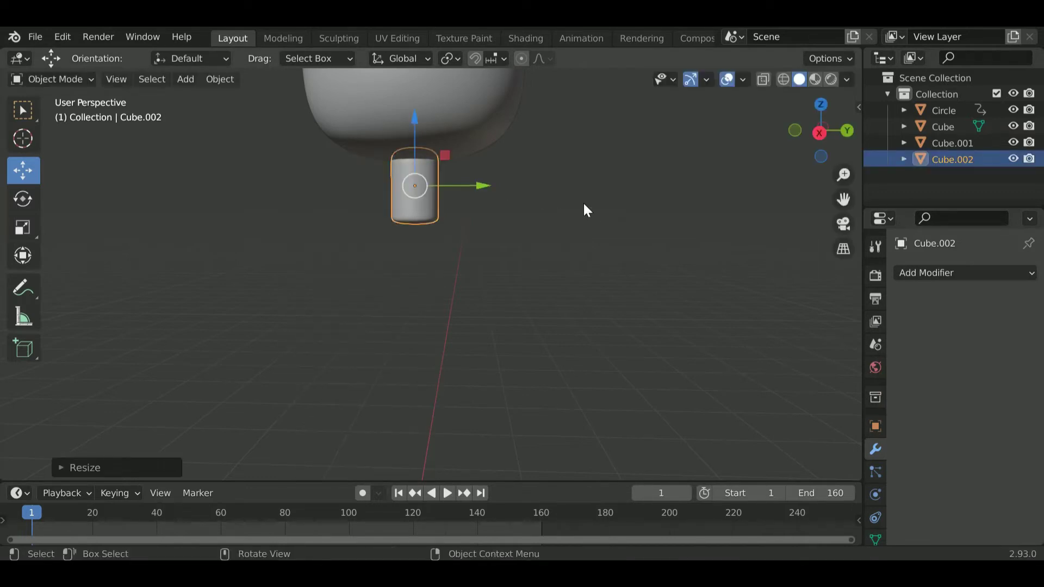
{"action": "key", "text": "space"}
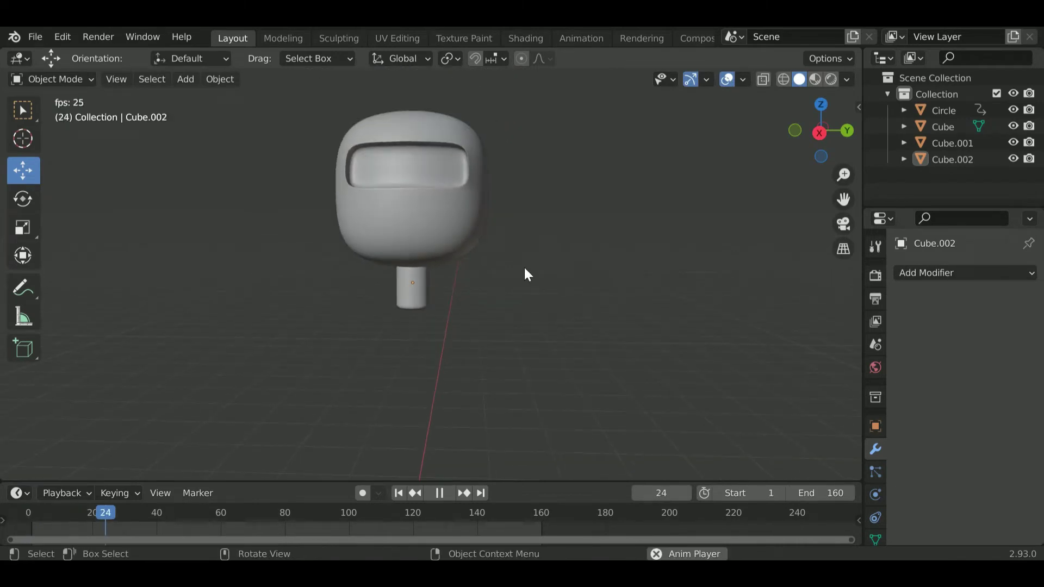
{"action": "mouse_move", "coordinate": [524, 268]}
{"action": "middle_mouse_down"}
{"action": "mouse_move", "coordinate": [577, 292]}
{"action": "mouse_move", "coordinate": [558, 280]}
{"action": "middle_mouse_up"}
{"action": "key", "text": "space"}
{"action": "scroll", "coordinate": [492, 422], "scroll_direction": "down", "scroll_amount": 4}
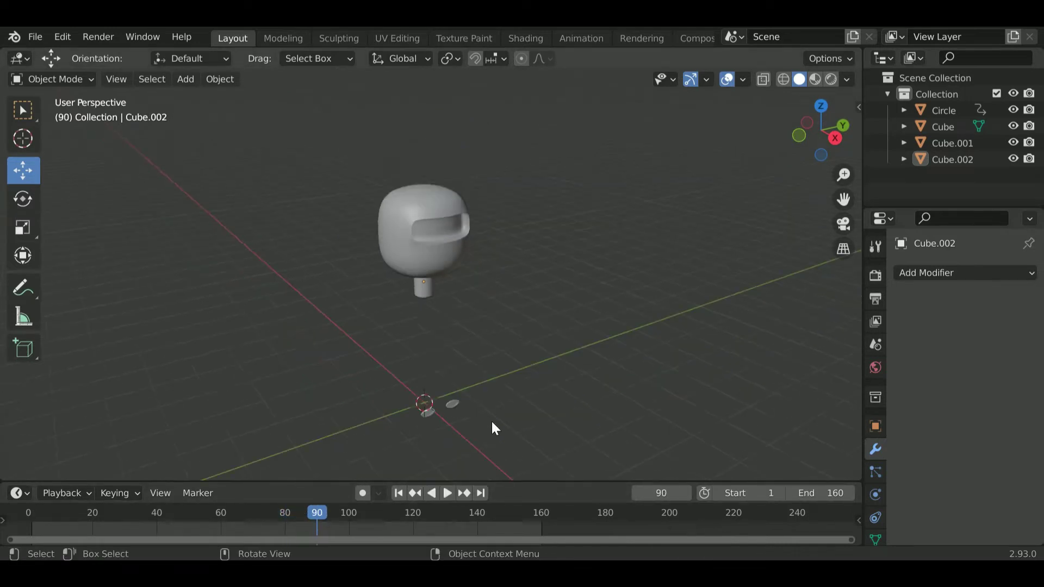
{"action": "middle_click_drag", "start_coordinate": [485, 414], "coordinate": [458, 350]}
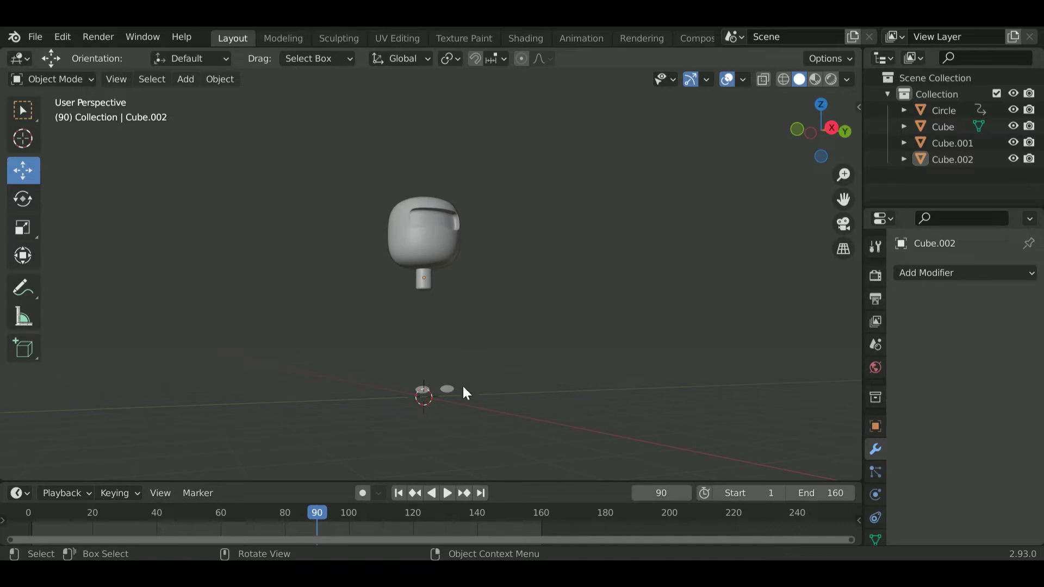
Step: At frame 1, delete the eye discs' keyframes and raise the discs to eye level
{"action": "left_click", "coordinate": [398, 493]}
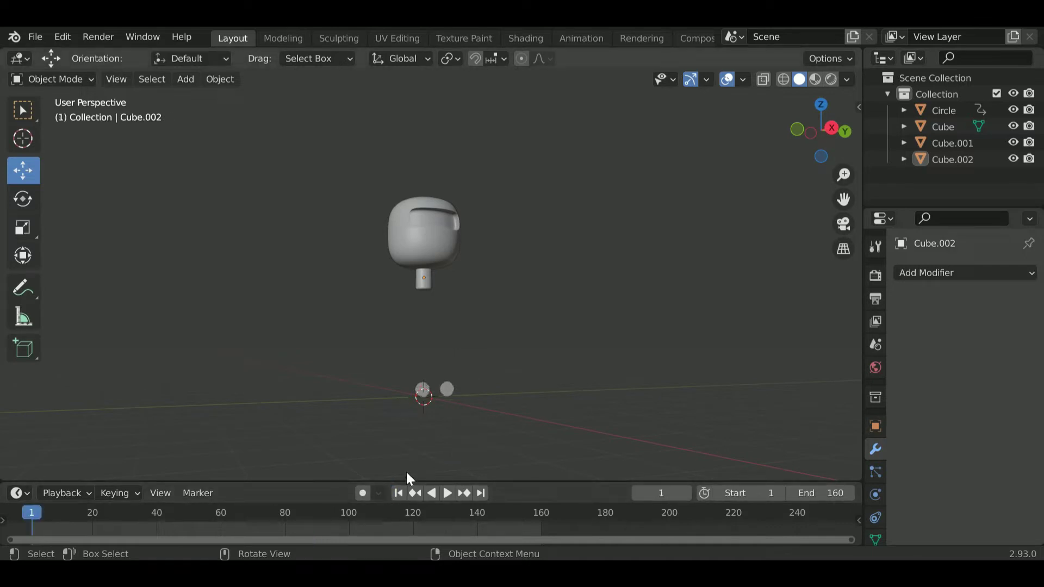
{"action": "left_click_drag", "start_coordinate": [471, 377], "coordinate": [427, 419]}
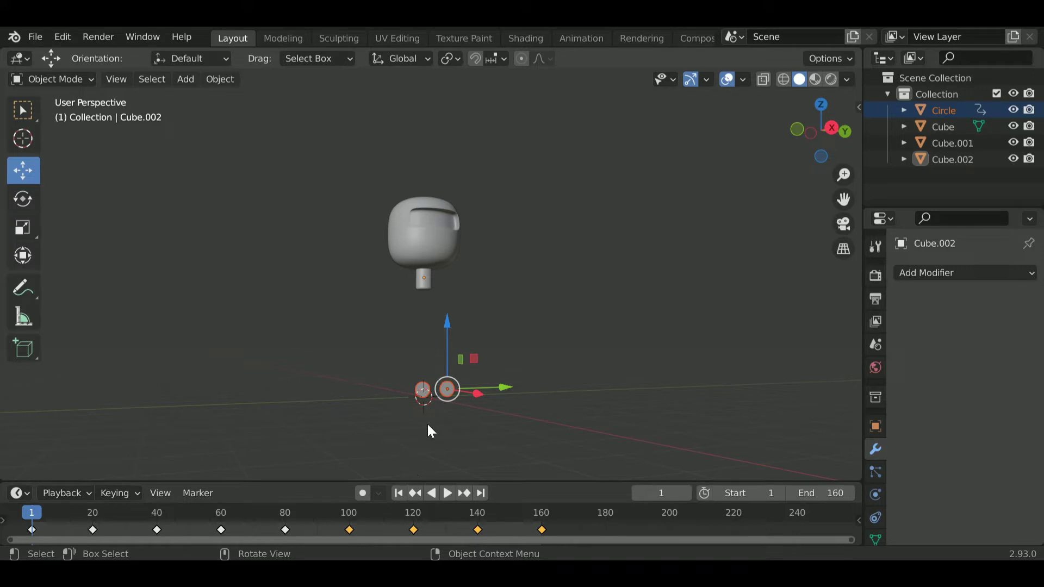
{"action": "key", "text": "a"}
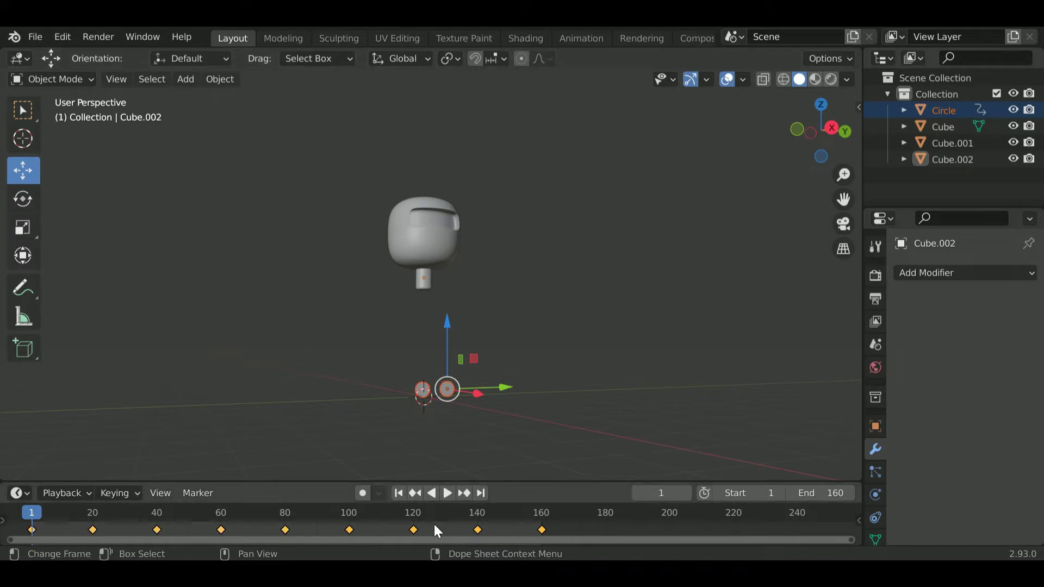
{"action": "key", "text": "Delete"}
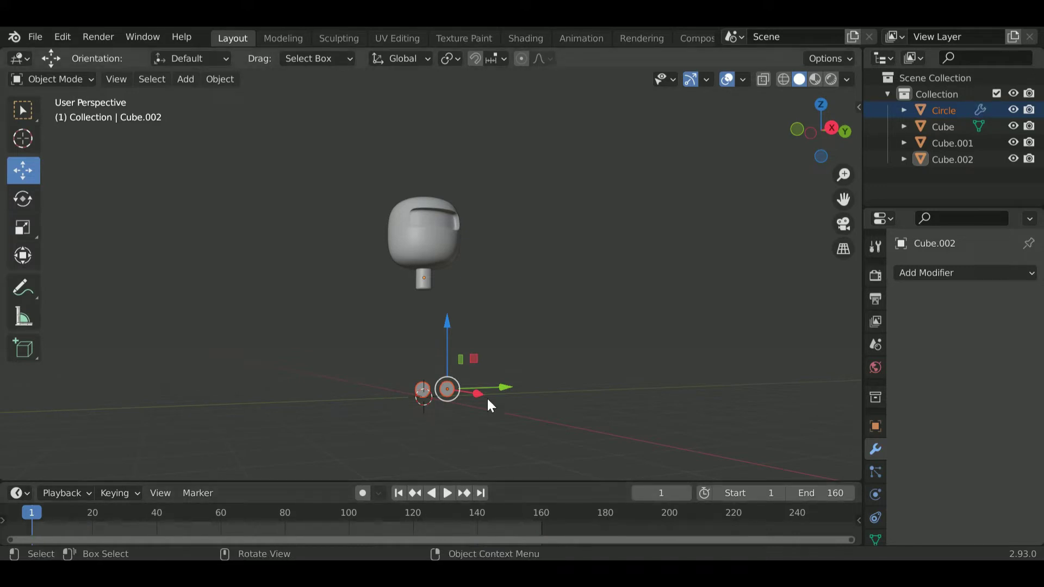
{"action": "left_click_drag", "start_coordinate": [446, 336], "coordinate": [484, 171]}
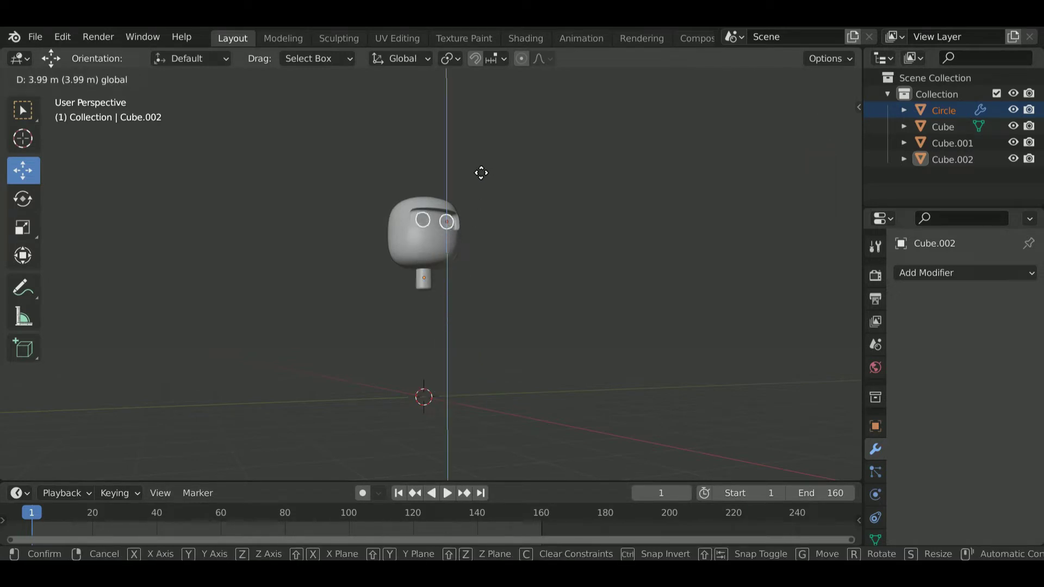
{"action": "left_click_drag", "start_coordinate": [481, 172], "coordinate": [474, 167]}
Step: From the front orthographic view, nudge the eye discs vertically into the visor
{"action": "scroll", "coordinate": [506, 228], "scroll_direction": "up", "scroll_amount": 5}
{"action": "middle_click_drag", "start_coordinate": [500, 241], "coordinate": [436, 293]}
{"action": "left_click", "coordinate": [819, 137]}
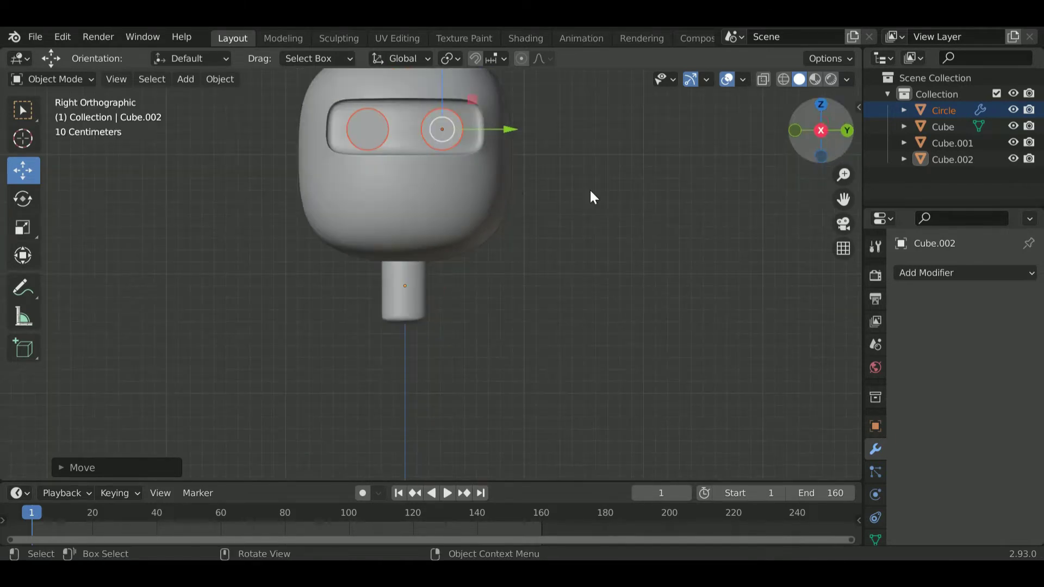
{"action": "scroll", "coordinate": [505, 239], "scroll_direction": "up", "scroll_amount": 5}
{"action": "middle_click_drag", "start_coordinate": [501, 212], "coordinate": [488, 274], "text": "shift"}
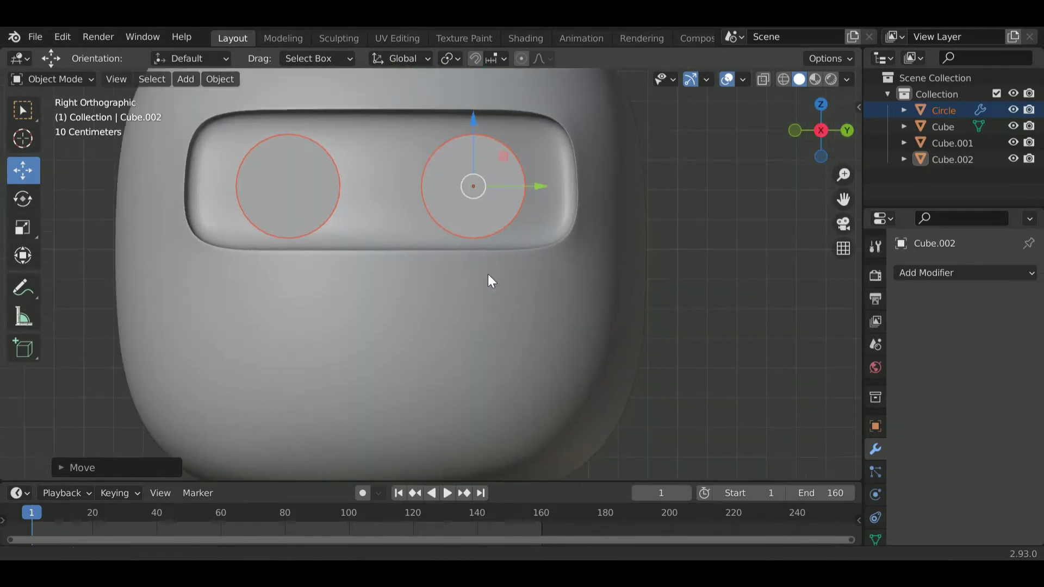
{"action": "key", "text": "g"}
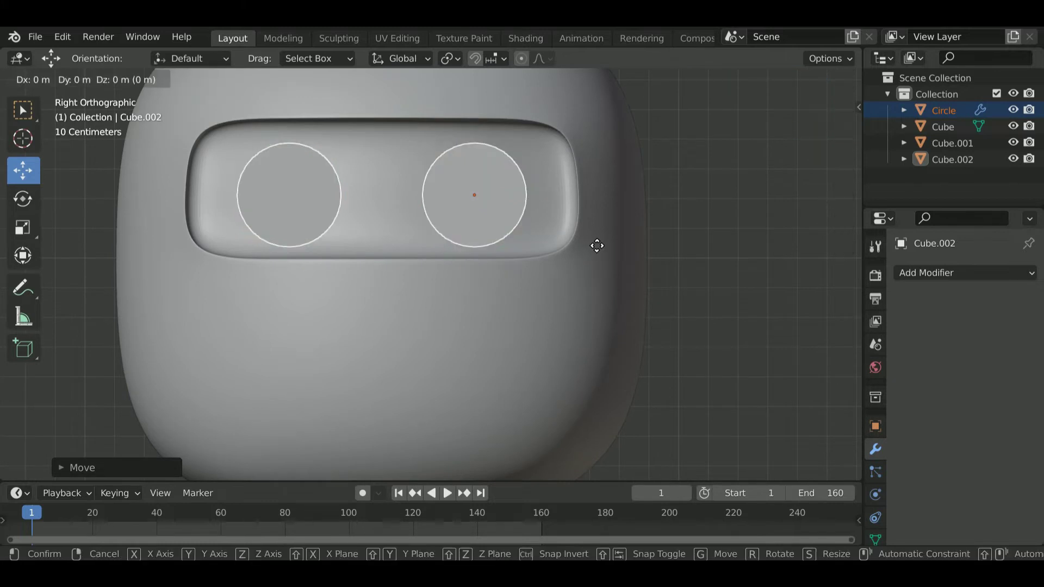
{"action": "key", "text": "z"}
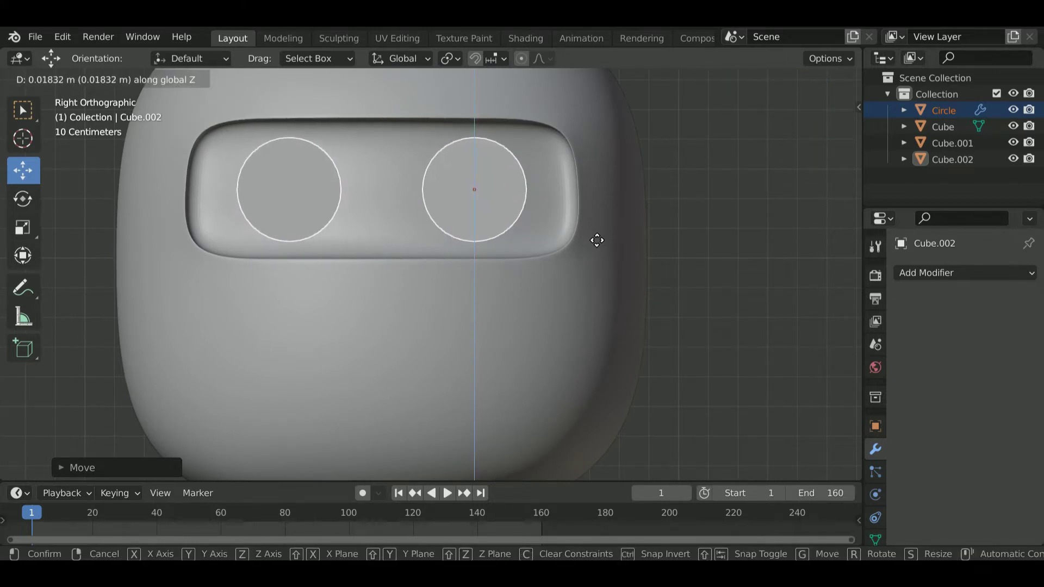
{"action": "left_click", "coordinate": [591, 237]}
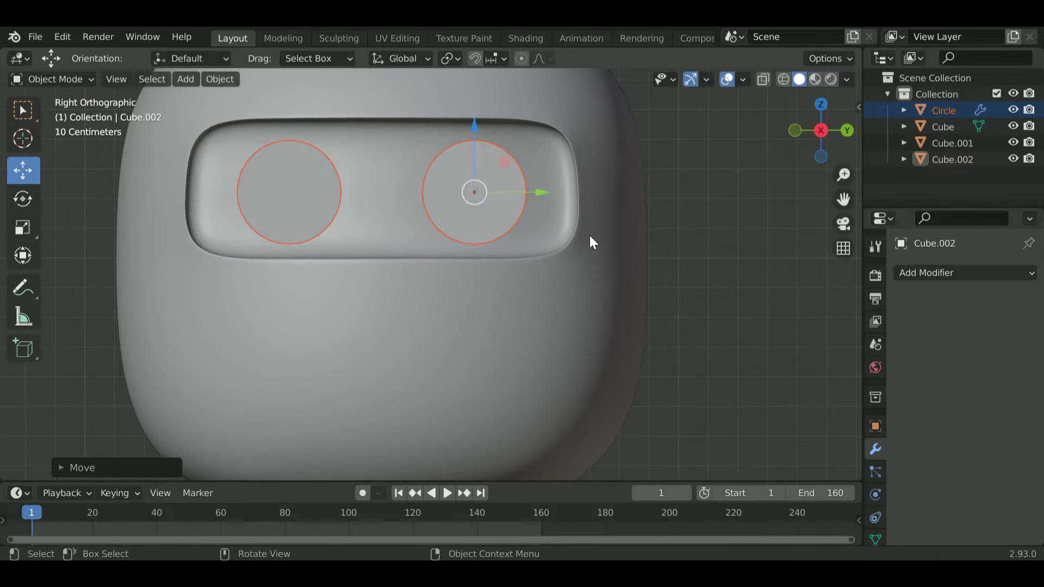
{"action": "scroll", "coordinate": [590, 236], "scroll_direction": "down", "scroll_amount": 2}
{"action": "scroll", "coordinate": [665, 244], "scroll_direction": "down", "scroll_amount": 3}
Step: Orbit around the rendered glowing eyes, then return to solid shading
{"action": "left_click", "coordinate": [831, 79]}
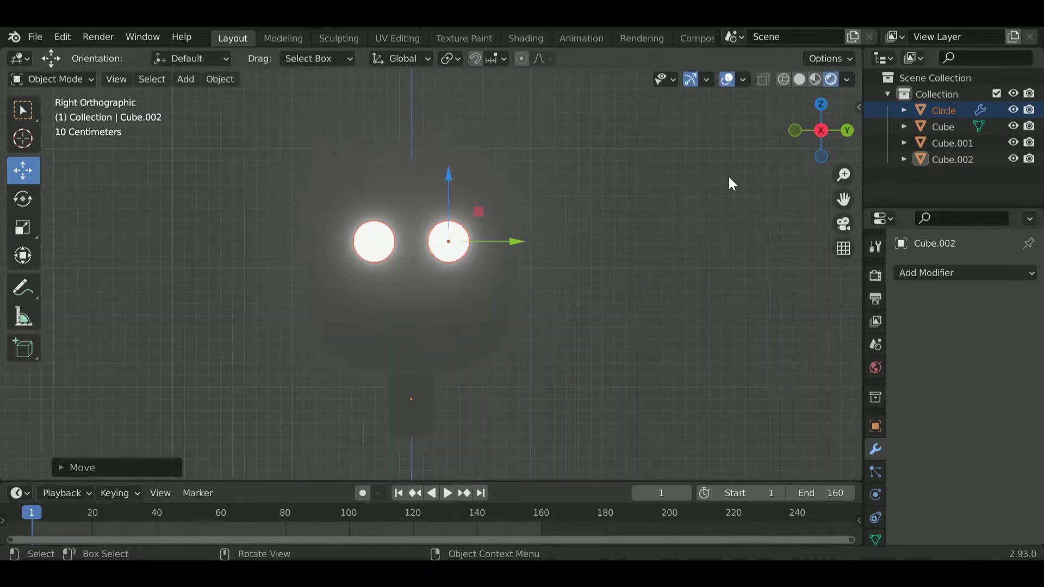
{"action": "left_click", "coordinate": [608, 276]}
{"action": "mouse_move", "coordinate": [606, 276]}
{"action": "middle_mouse_down"}
{"action": "mouse_move", "coordinate": [735, 312]}
{"action": "mouse_move", "coordinate": [785, 289]}
{"action": "middle_mouse_up"}
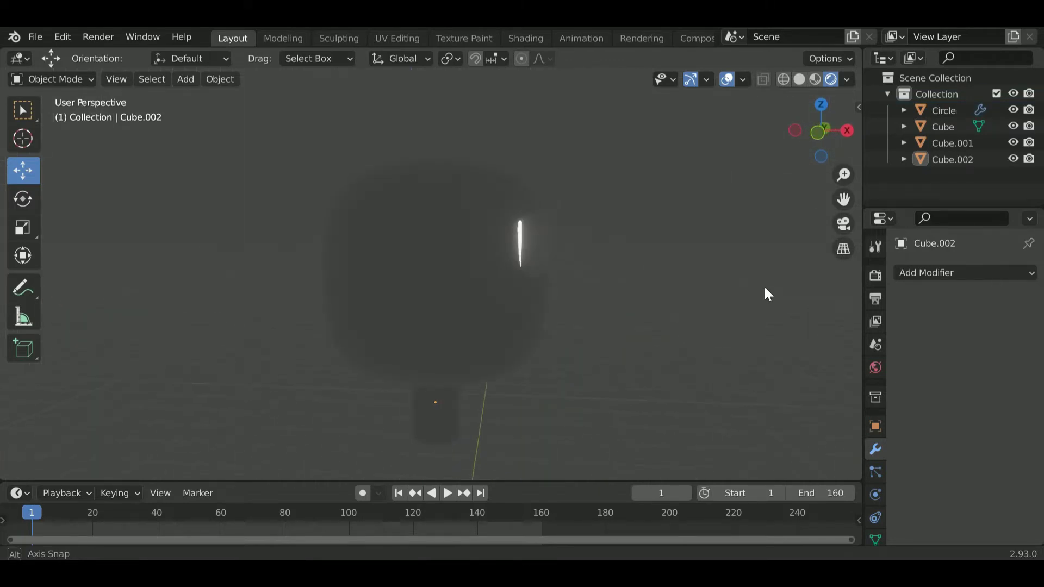
{"action": "middle_click_drag", "start_coordinate": [785, 288], "coordinate": [677, 306]}
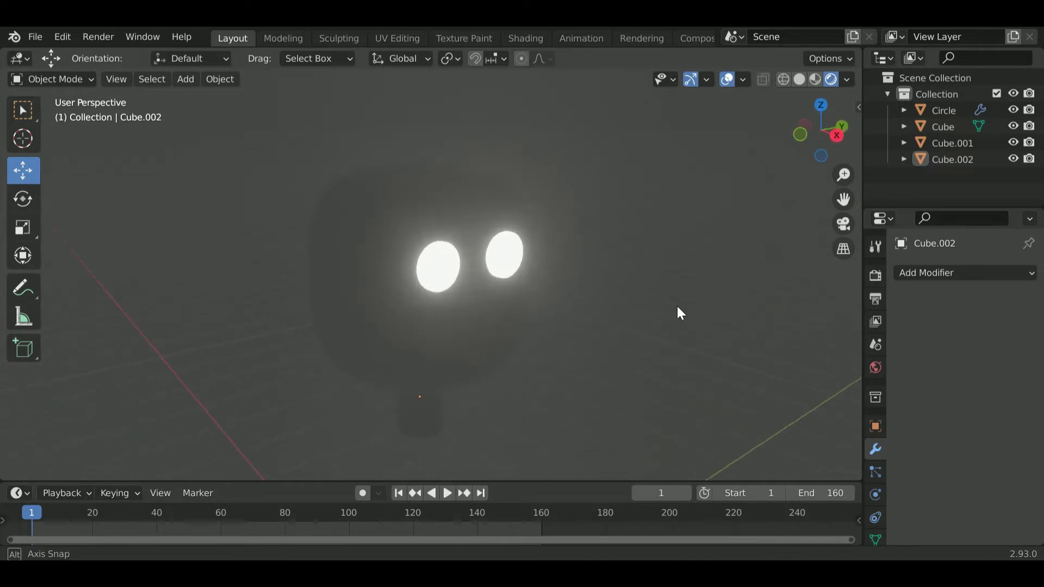
{"action": "key", "text": "Tab"}
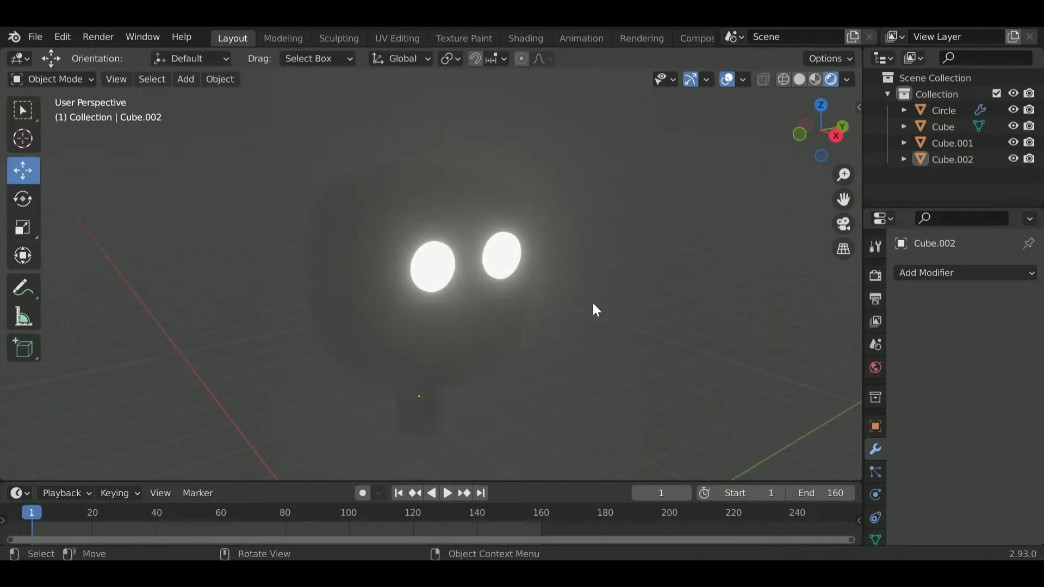
{"action": "left_click", "coordinate": [799, 79]}
Step: Try an edge loop cut on the head, undo it, and orbit to a front view
{"action": "left_click", "coordinate": [498, 348]}
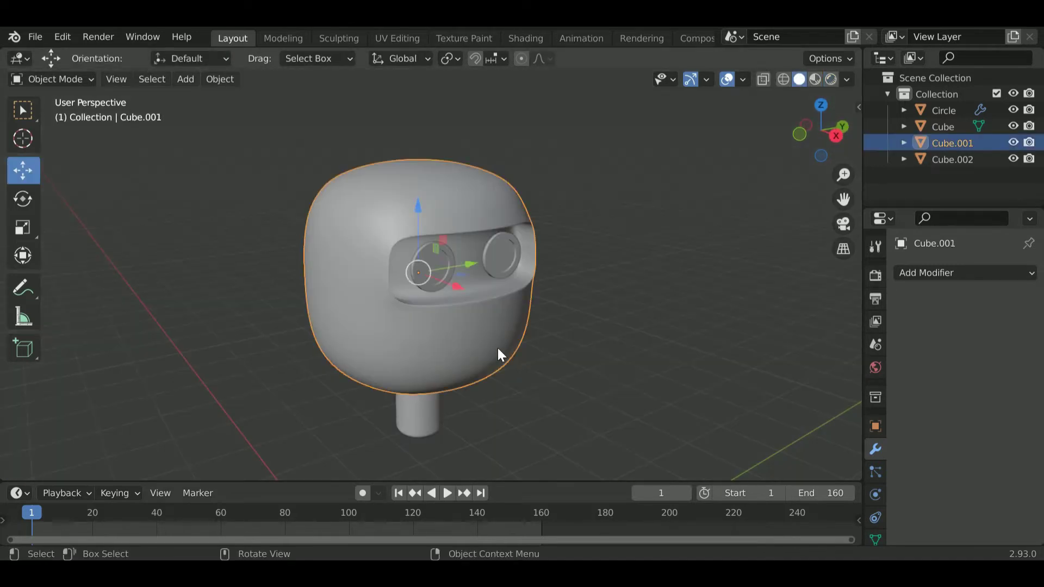
{"action": "key", "text": "Tab"}
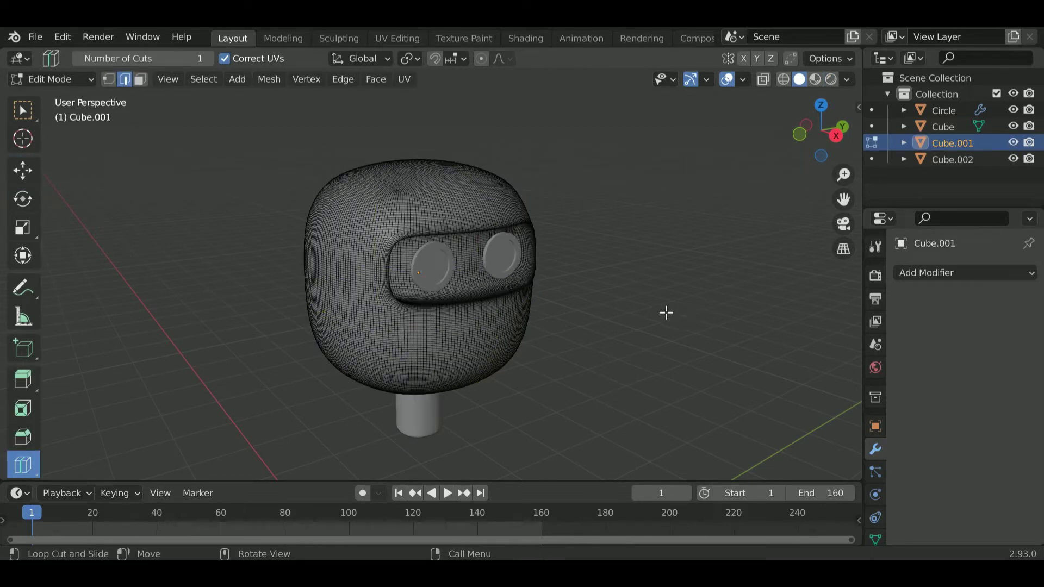
{"action": "left_click", "coordinate": [534, 334]}
{"action": "key", "text": "Tab"}
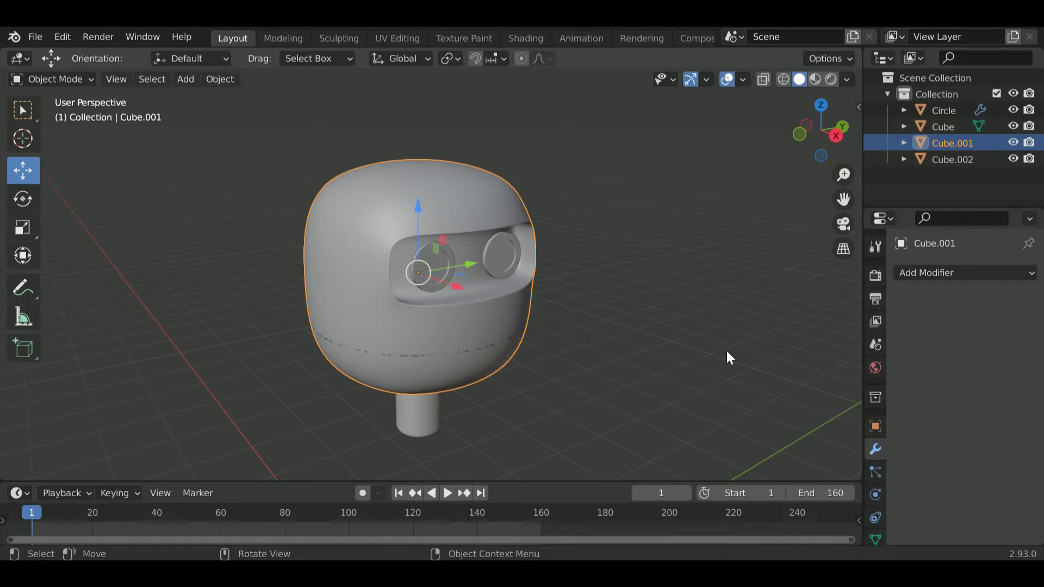
{"action": "key", "text": "ctrl"}
{"action": "key", "text": "ctrl+z"}
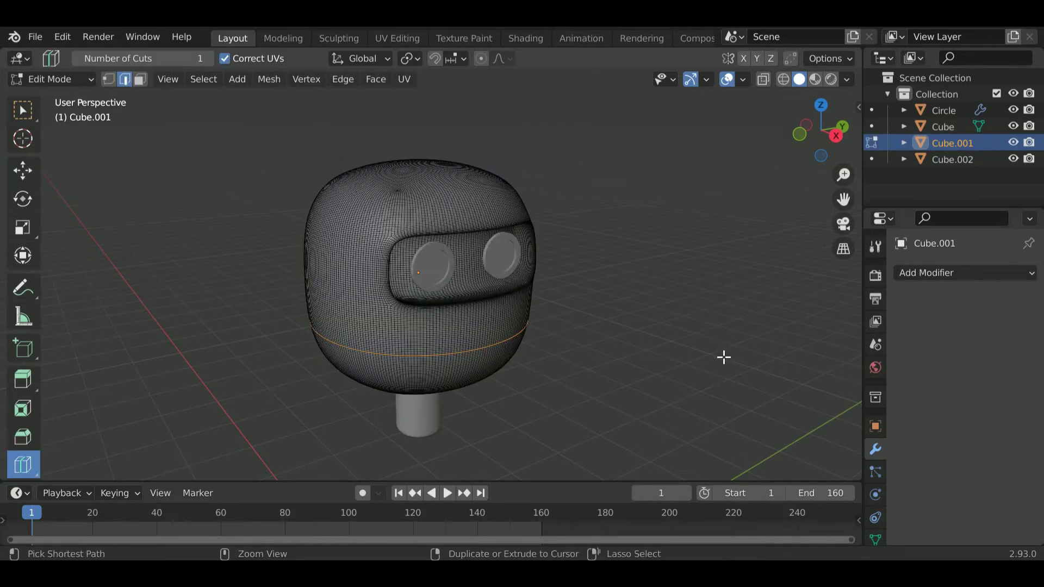
{"action": "key", "text": "ctrl+z"}
{"action": "key", "text": "ctrl+z"}
{"action": "left_click", "coordinate": [632, 301]}
{"action": "middle_click_drag", "start_coordinate": [632, 301], "coordinate": [639, 291]}
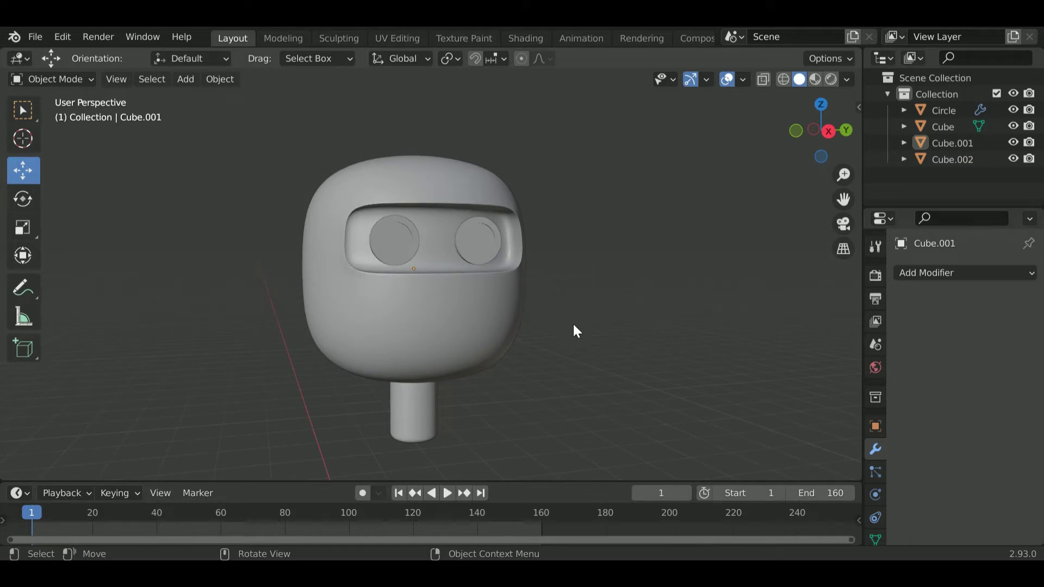
Step: Add a new cube, shrink it, and move it along Z to just below the neck
{"action": "key", "text": "shift+a"}
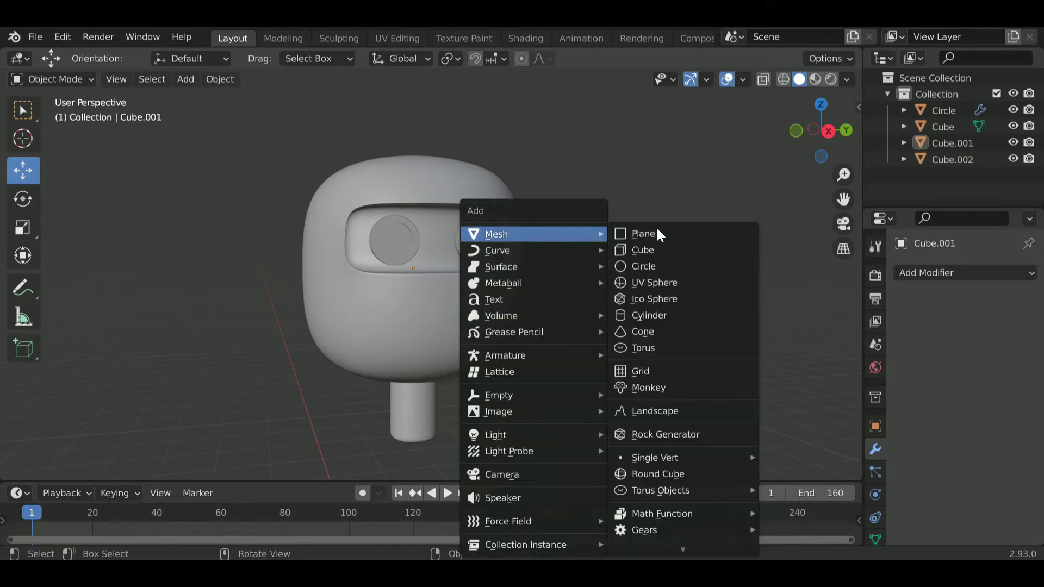
{"action": "left_click", "coordinate": [654, 248]}
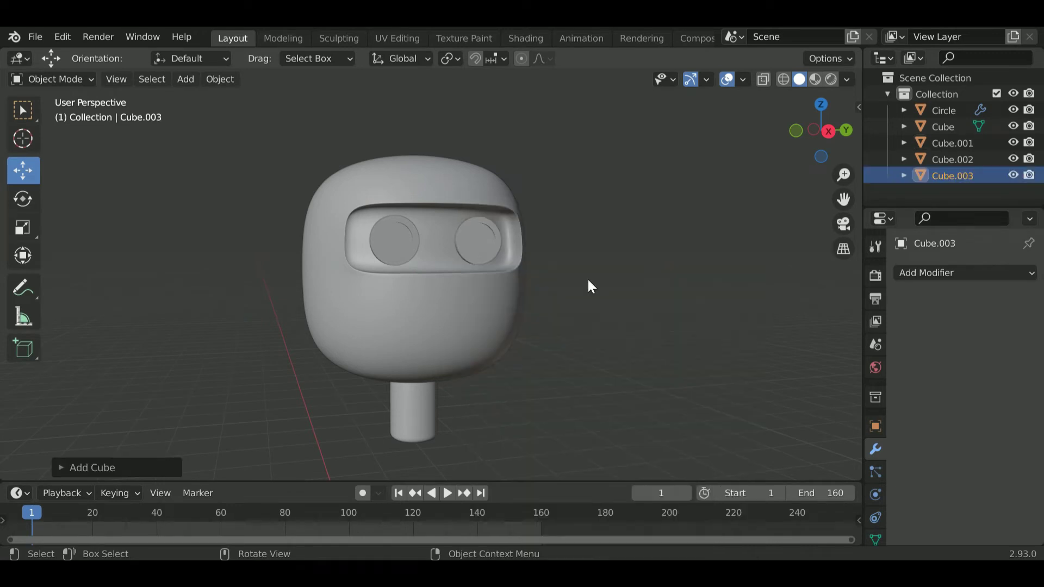
{"action": "scroll", "coordinate": [587, 288], "scroll_direction": "down", "scroll_amount": 4}
{"action": "scroll", "coordinate": [559, 296], "scroll_direction": "down", "scroll_amount": 2}
{"action": "key", "text": "g"}
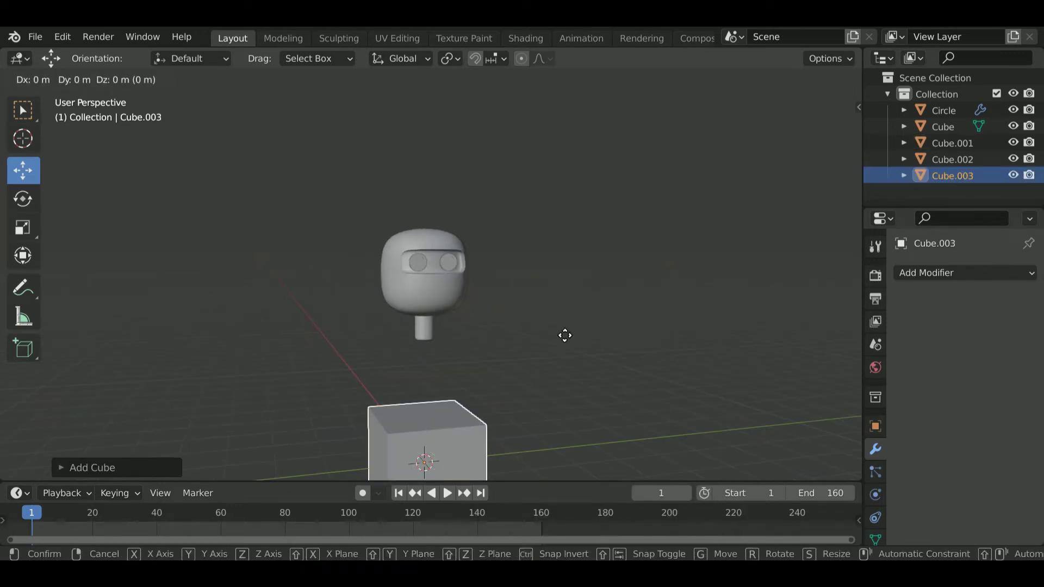
{"action": "key", "text": "z"}
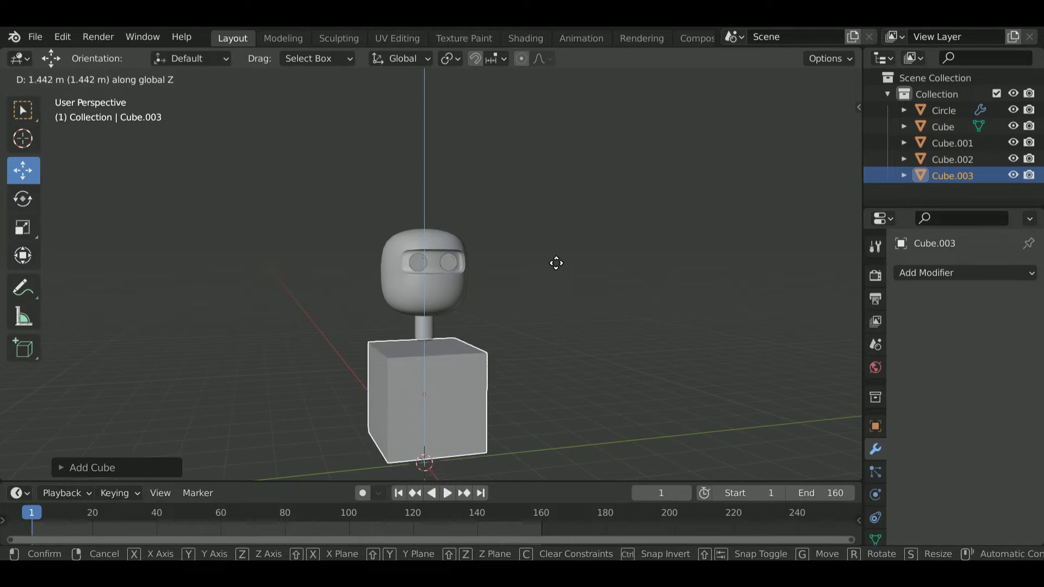
{"action": "left_click", "coordinate": [553, 257]}
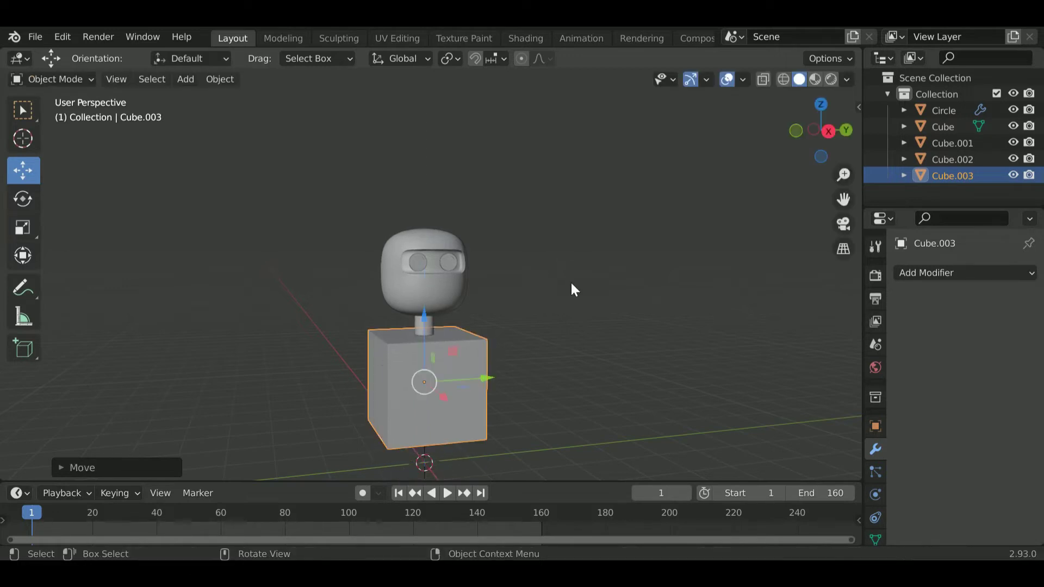
{"action": "key", "text": "s"}
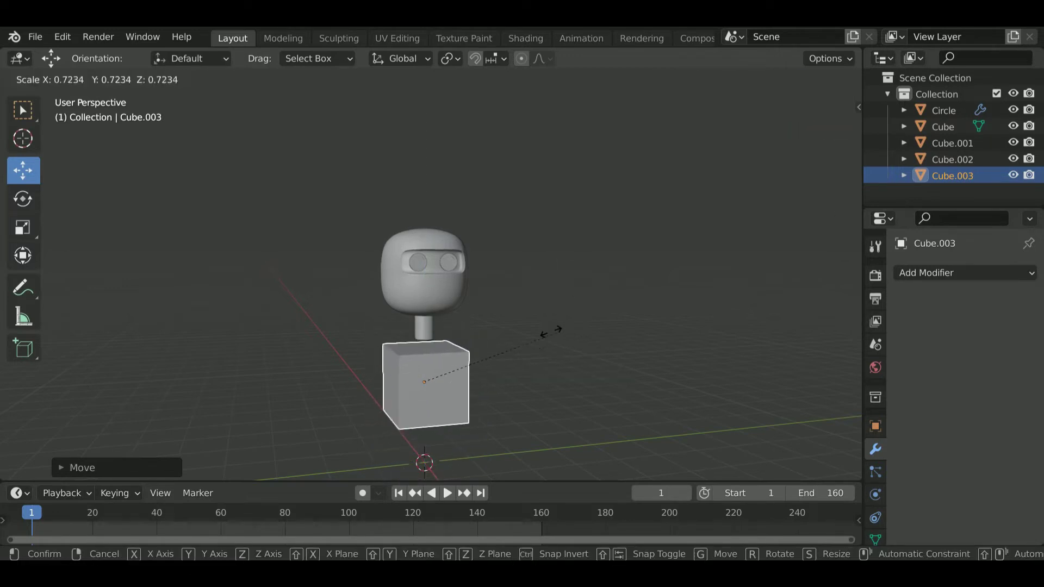
{"action": "left_click", "coordinate": [538, 334]}
{"action": "key", "text": "g"}
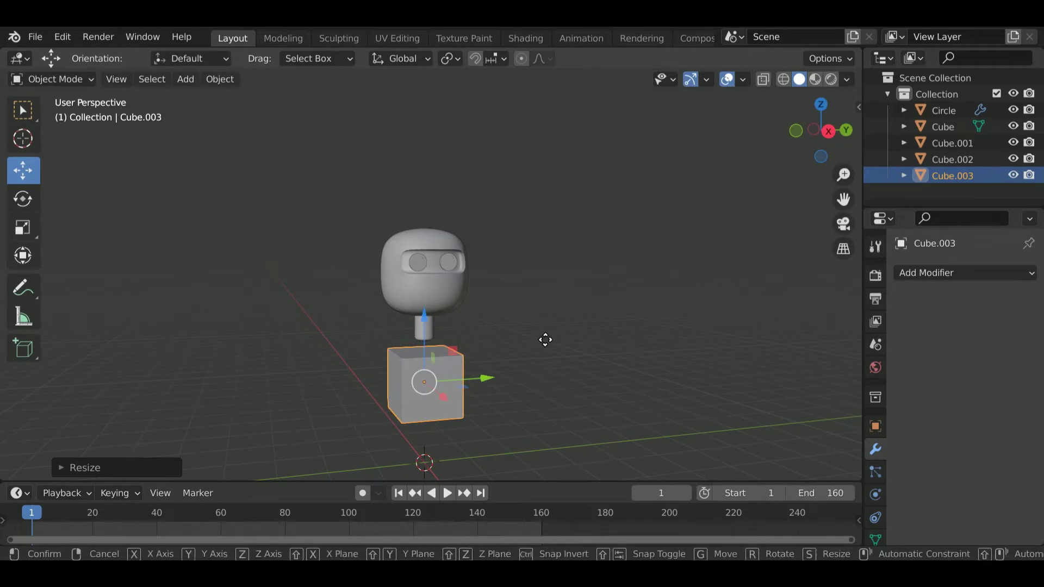
{"action": "key", "text": "z"}
{"action": "left_click", "coordinate": [543, 316]}
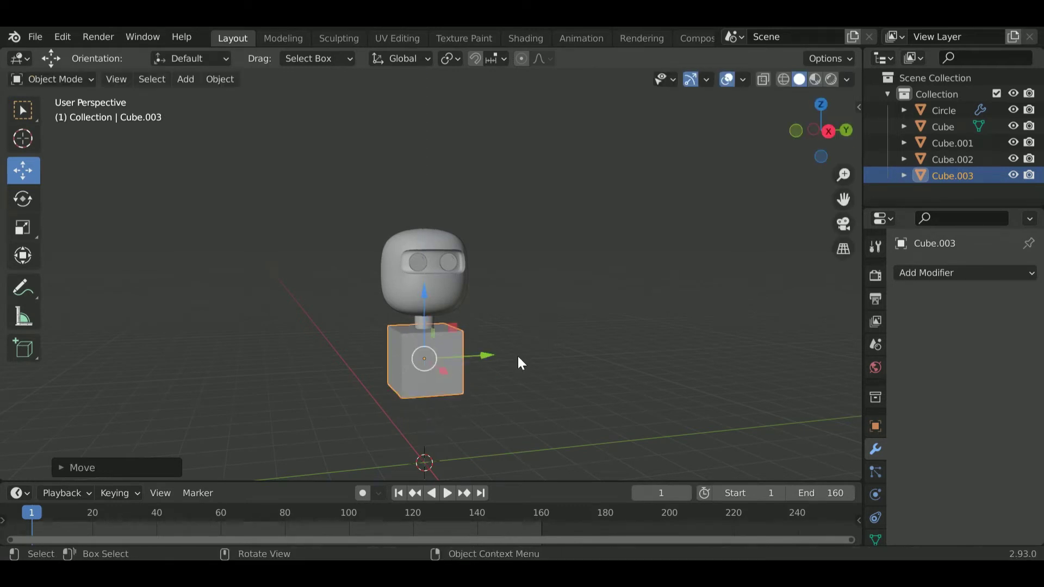
Step: From the right orthographic view, scale the body cube slightly larger
{"action": "scroll", "coordinate": [484, 389], "scroll_direction": "up", "scroll_amount": 2}
{"action": "scroll", "coordinate": [491, 386], "scroll_direction": "up", "scroll_amount": 1}
{"action": "middle_click_drag", "start_coordinate": [484, 383], "coordinate": [472, 280], "text": "shift"}
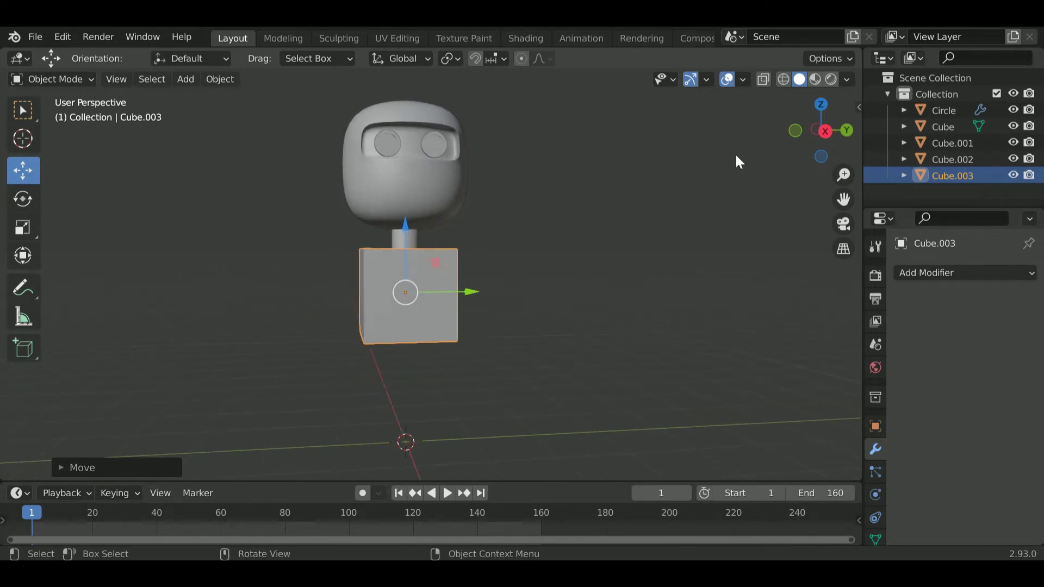
{"action": "left_click", "coordinate": [826, 131]}
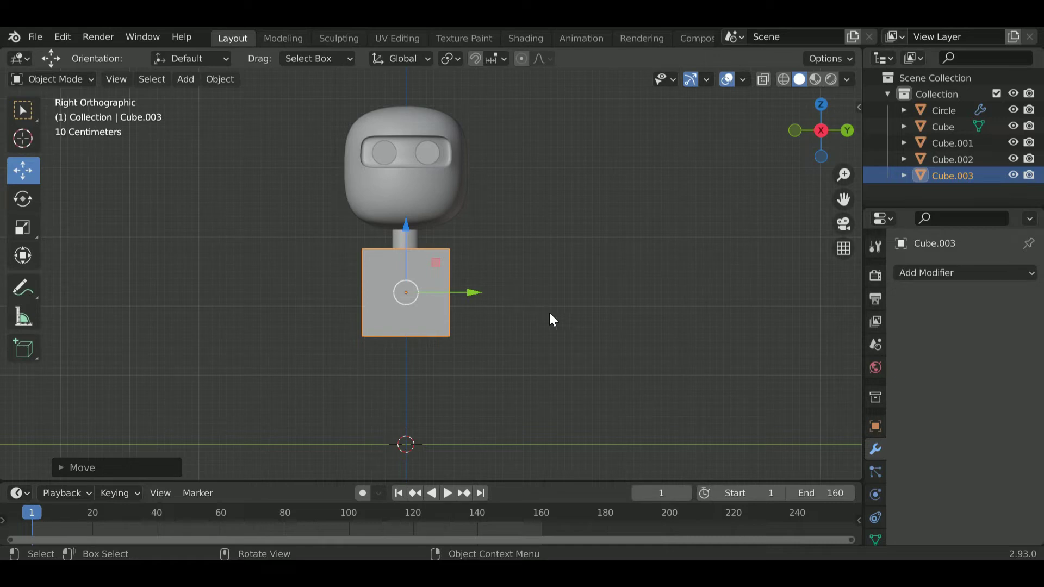
{"action": "key", "text": "s"}
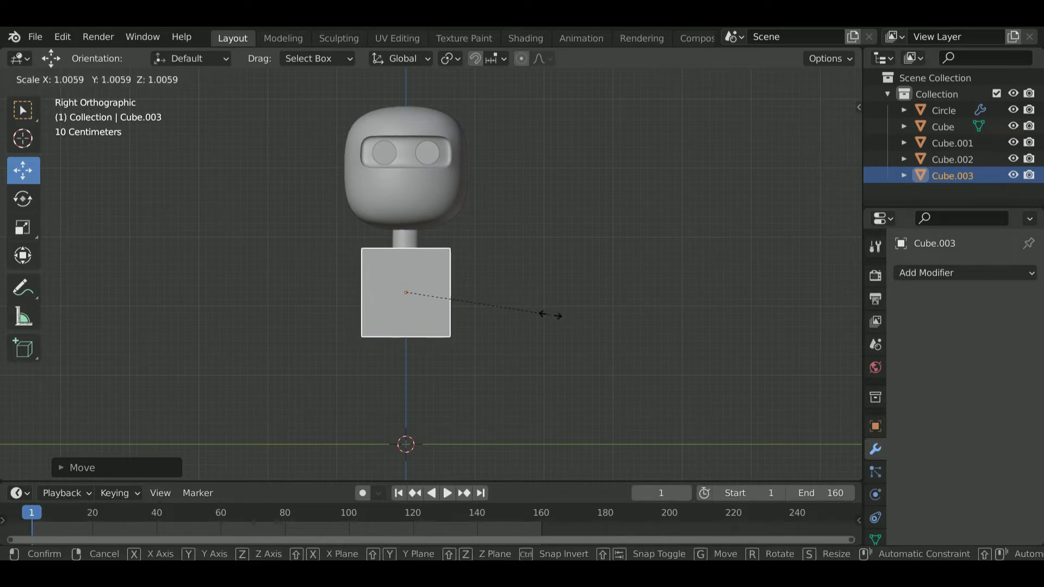
{"action": "left_click", "coordinate": [550, 317]}
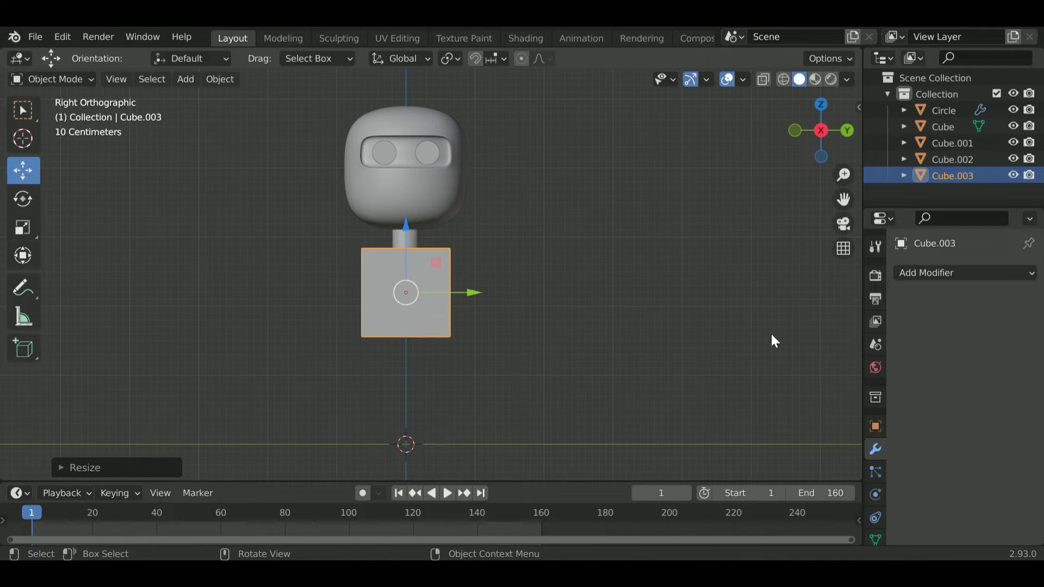
{"action": "left_click", "coordinate": [926, 272]}
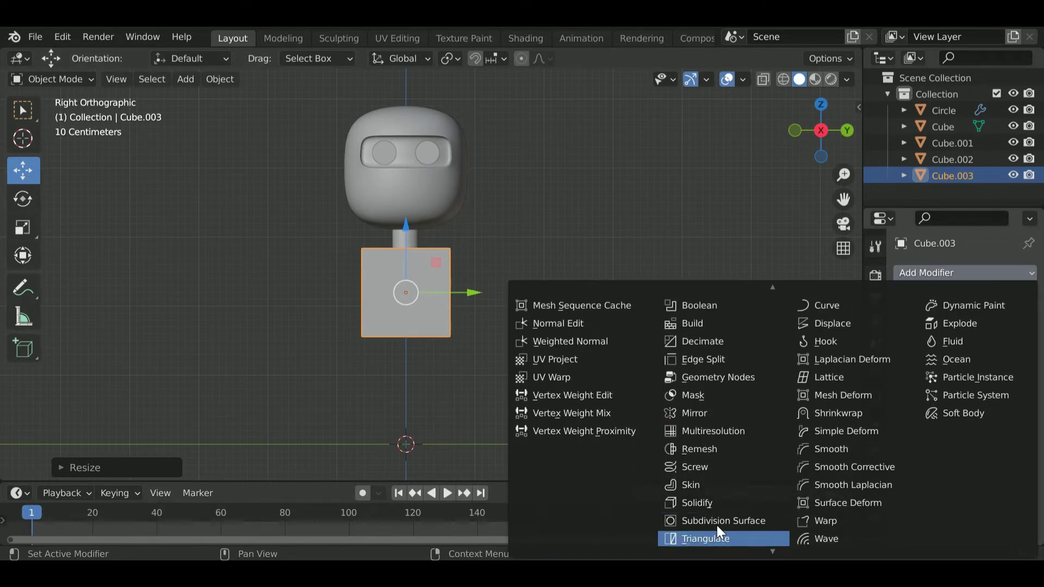
Step: Add a level-2 Subdivision Surface to the body and cut horizontal edge loops
{"action": "left_click", "coordinate": [717, 521]}
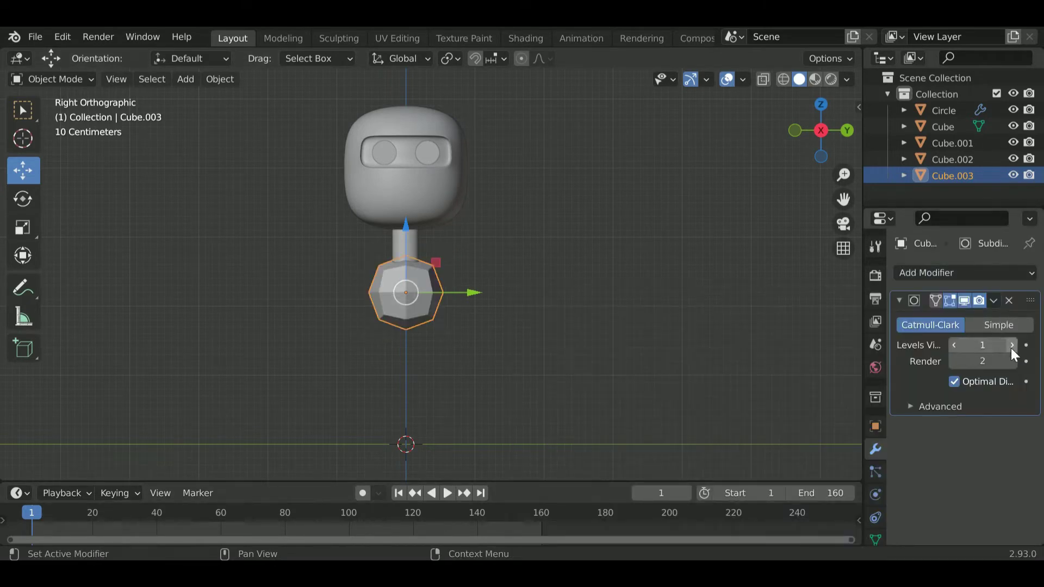
{"action": "left_click", "coordinate": [1013, 345]}
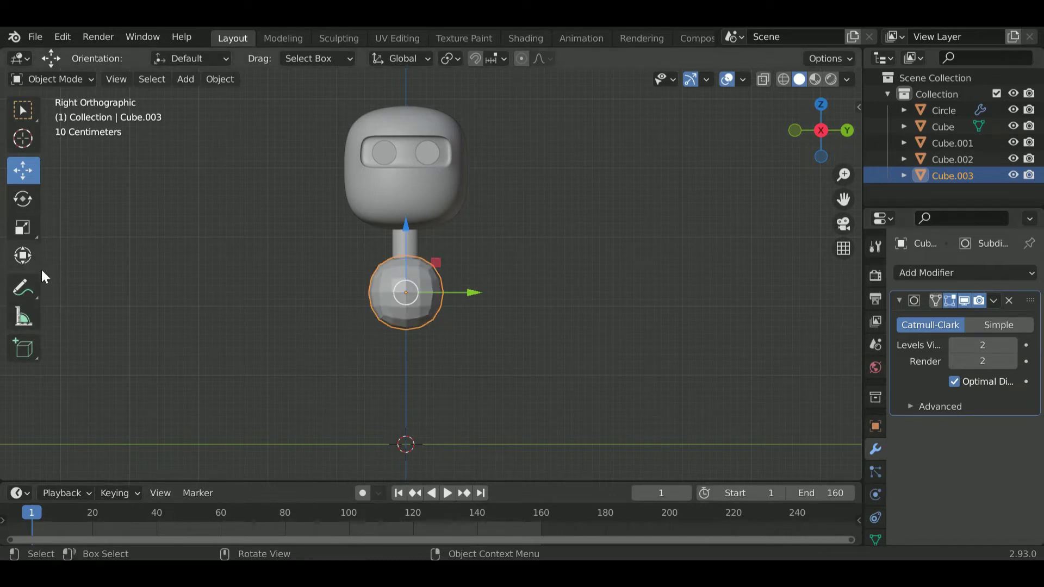
{"action": "key", "text": "Tab"}
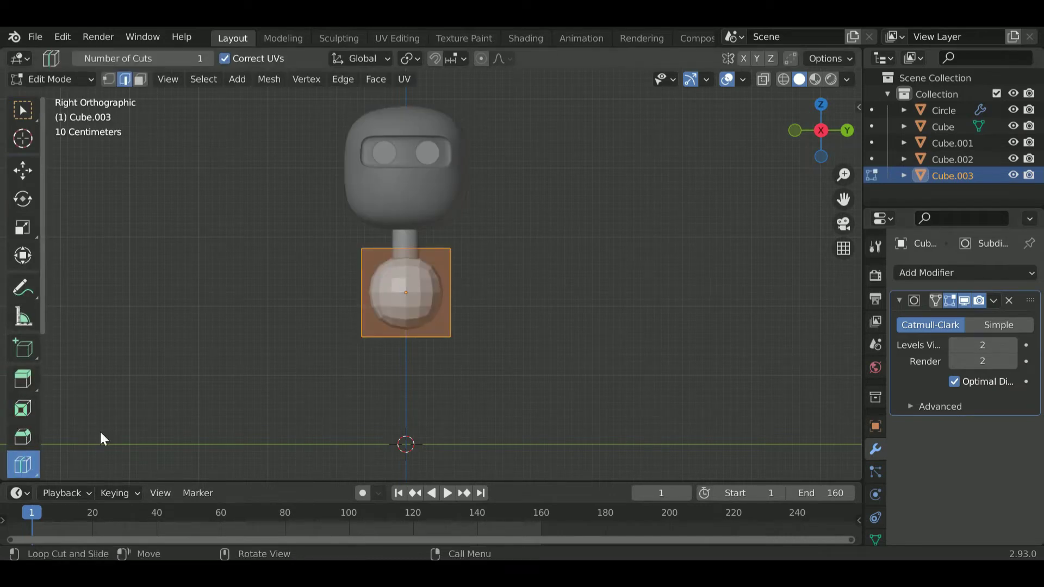
{"action": "left_click", "coordinate": [476, 294]}
{"action": "left_click", "coordinate": [476, 295]}
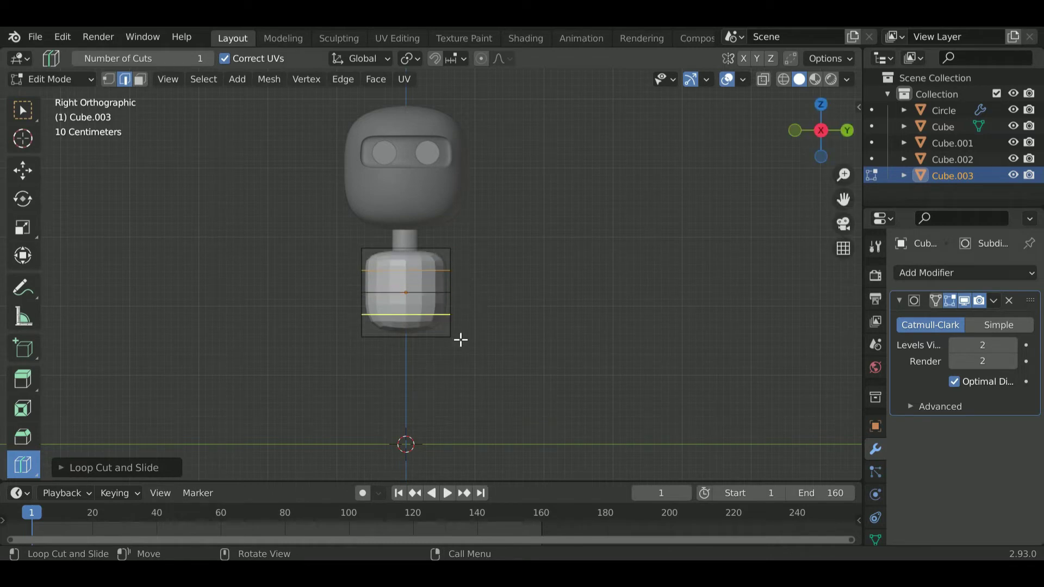
{"action": "key", "text": "Tab"}
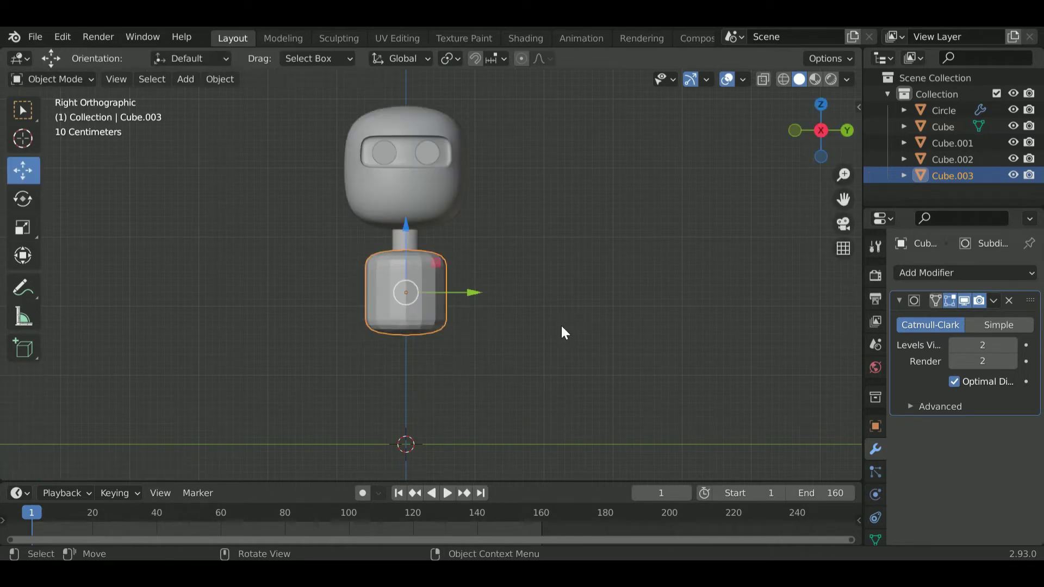
Step: Scale the body up to about 1.16 and lower it beneath the neck
{"action": "key", "text": "s"}
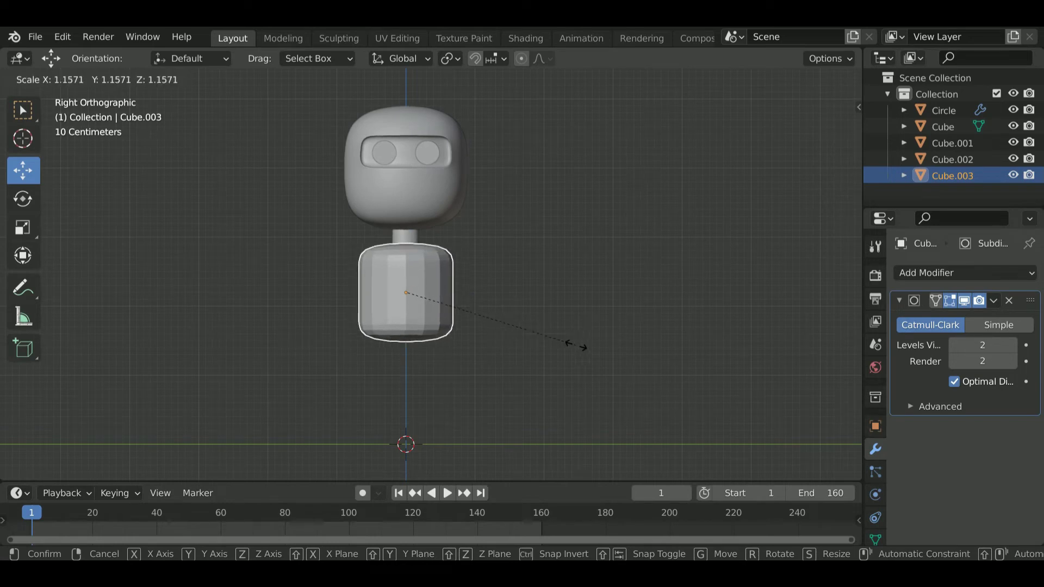
{"action": "left_click", "coordinate": [569, 325]}
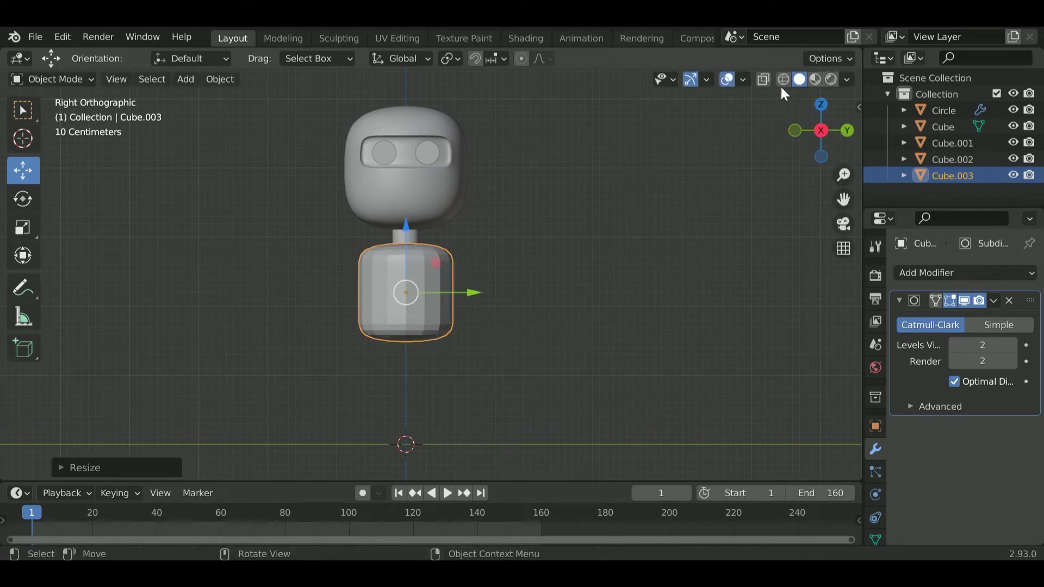
{"action": "key", "text": "shift+z"}
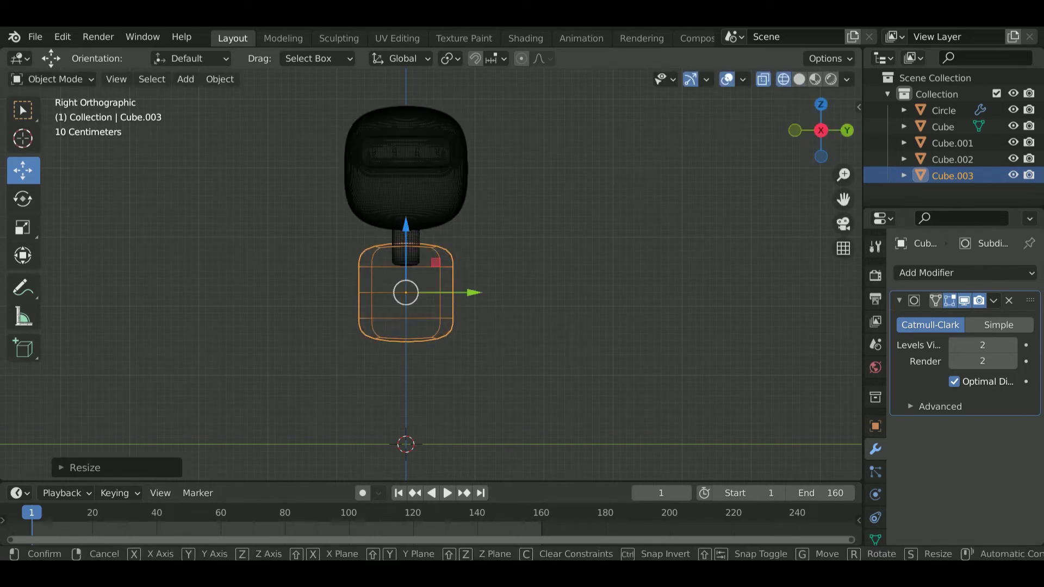
{"action": "left_click_drag", "start_coordinate": [410, 227], "coordinate": [412, 247]}
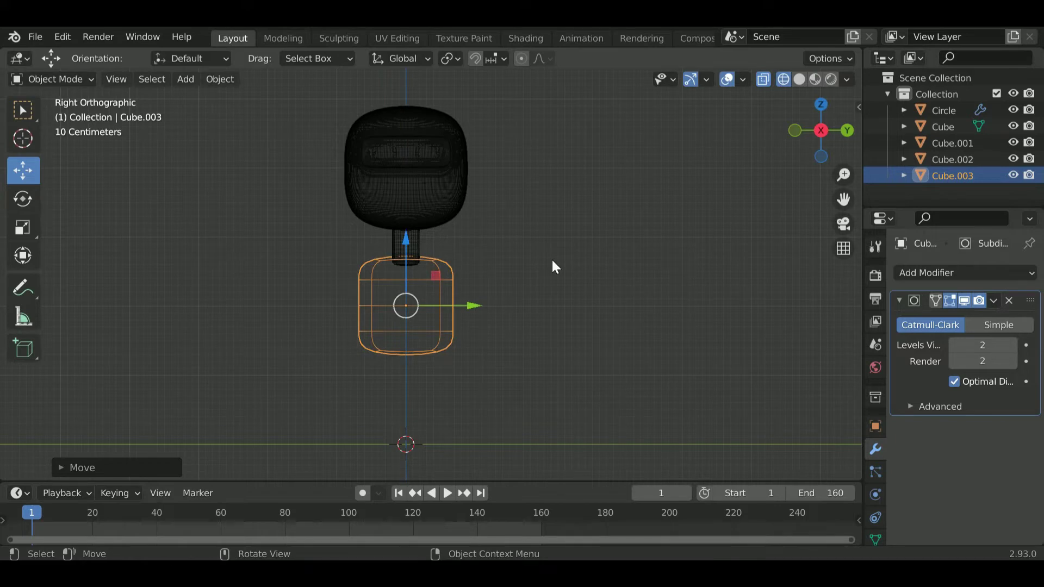
{"action": "key", "text": "Tab"}
{"action": "left_click", "coordinate": [800, 80]}
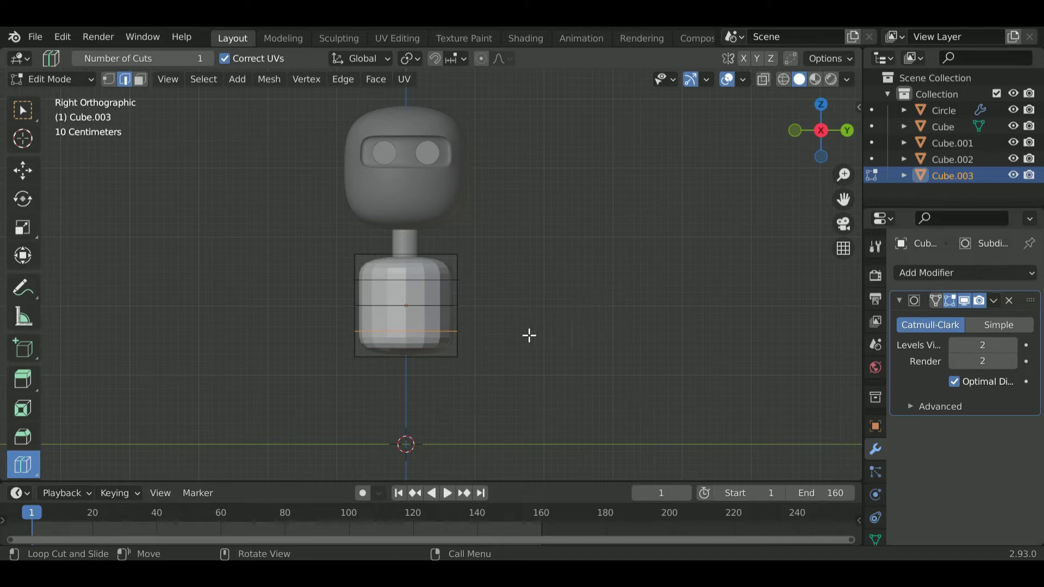
Step: Return the body to Object Mode and apply Shade Smooth to it
{"action": "key", "text": "Tab"}
{"action": "right_click", "coordinate": [422, 289]}
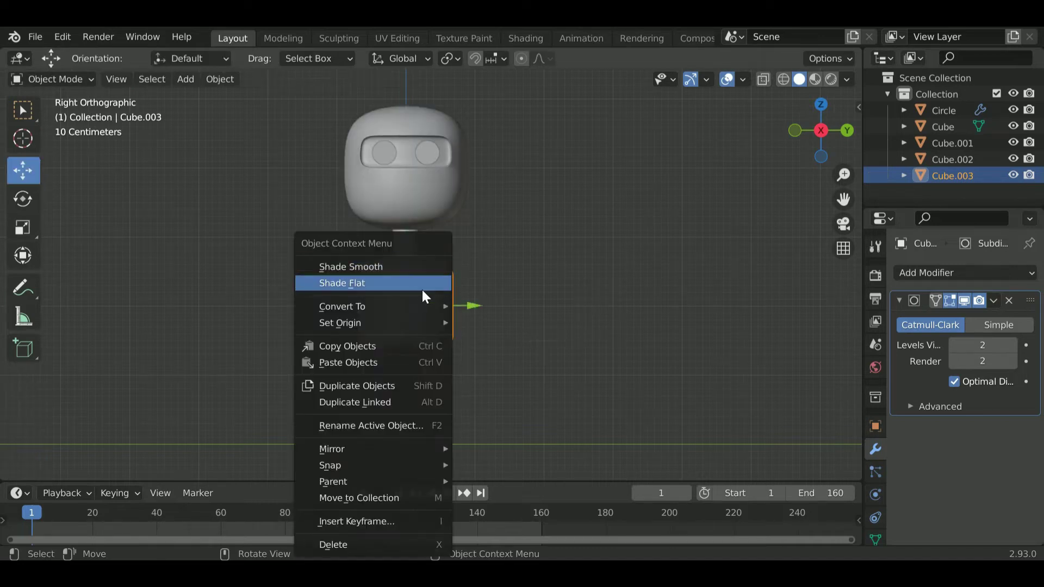
{"action": "left_click", "coordinate": [411, 280]}
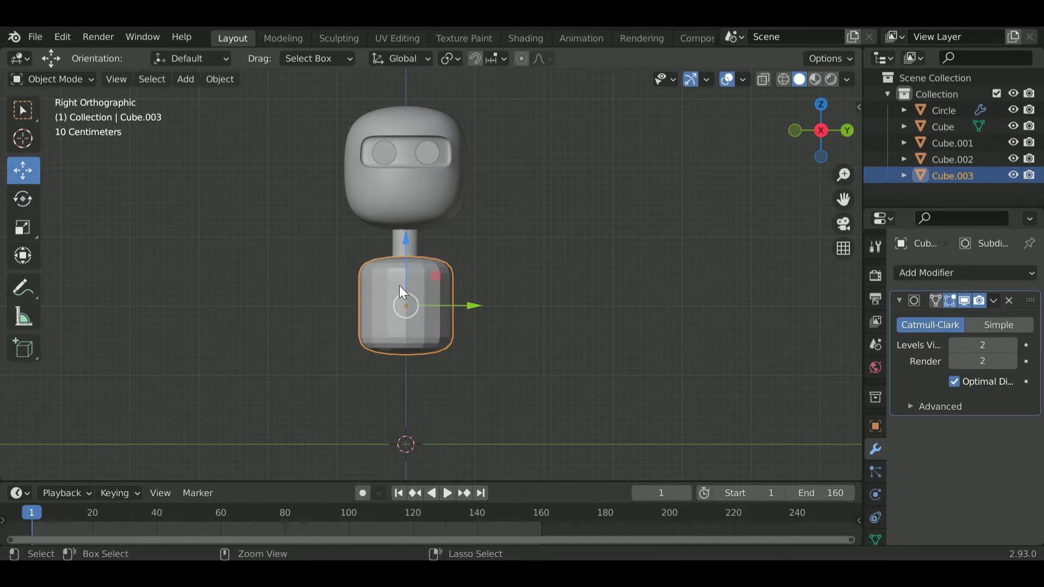
{"action": "right_click", "coordinate": [409, 273]}
{"action": "left_click", "coordinate": [401, 256]}
{"action": "left_click", "coordinate": [489, 323]}
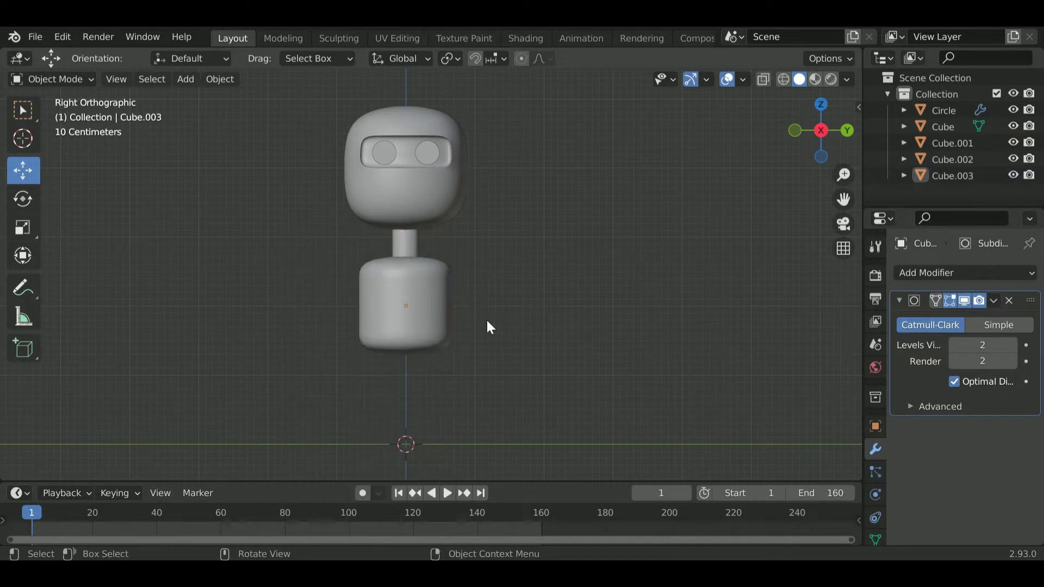
{"action": "mouse_move", "coordinate": [490, 323]}
{"action": "middle_mouse_down"}
{"action": "mouse_move", "coordinate": [609, 346]}
{"action": "mouse_move", "coordinate": [531, 345]}
{"action": "mouse_move", "coordinate": [504, 332]}
{"action": "middle_mouse_up"}
Step: Add a UV Sphere, shrink it to a small ball and raise it toward the body
{"action": "key", "text": "shift+a"}
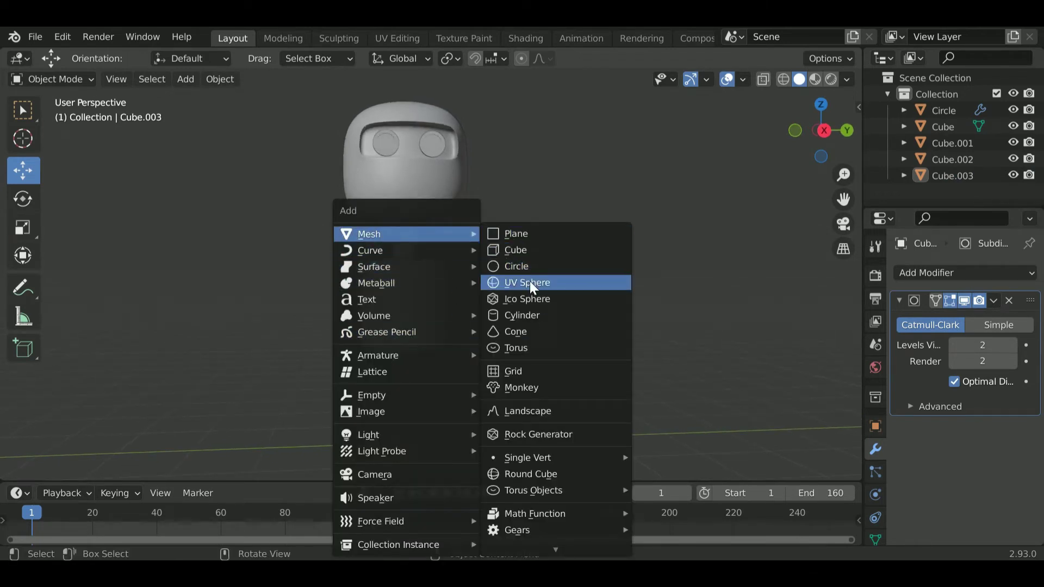
{"action": "left_click", "coordinate": [530, 282]}
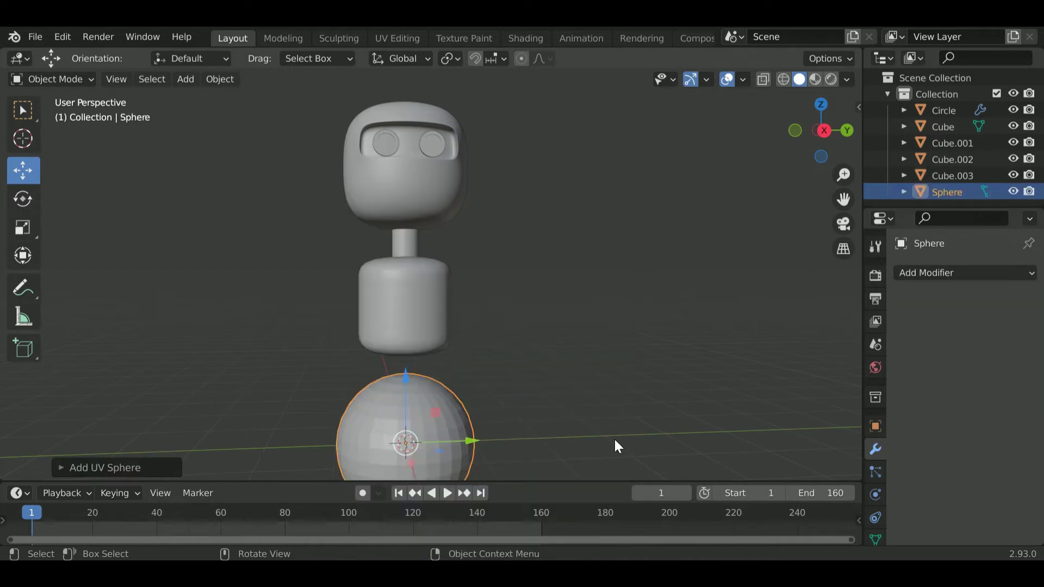
{"action": "key", "text": "s"}
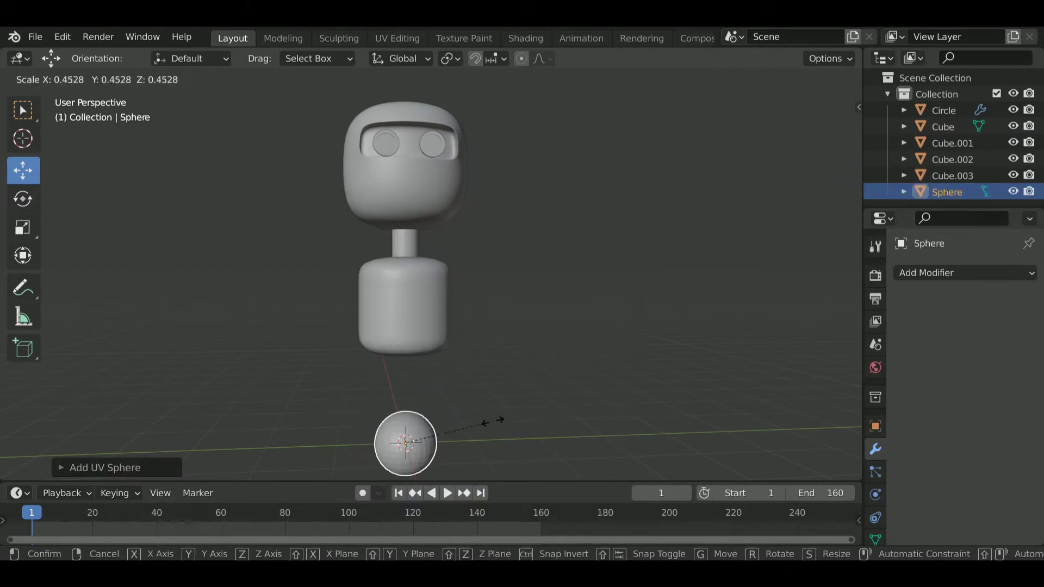
{"action": "left_click", "coordinate": [443, 423]}
{"action": "left_click_drag", "start_coordinate": [408, 389], "coordinate": [411, 295]}
Step: In side view, enlarge the sphere slightly
{"action": "left_click", "coordinate": [820, 131]}
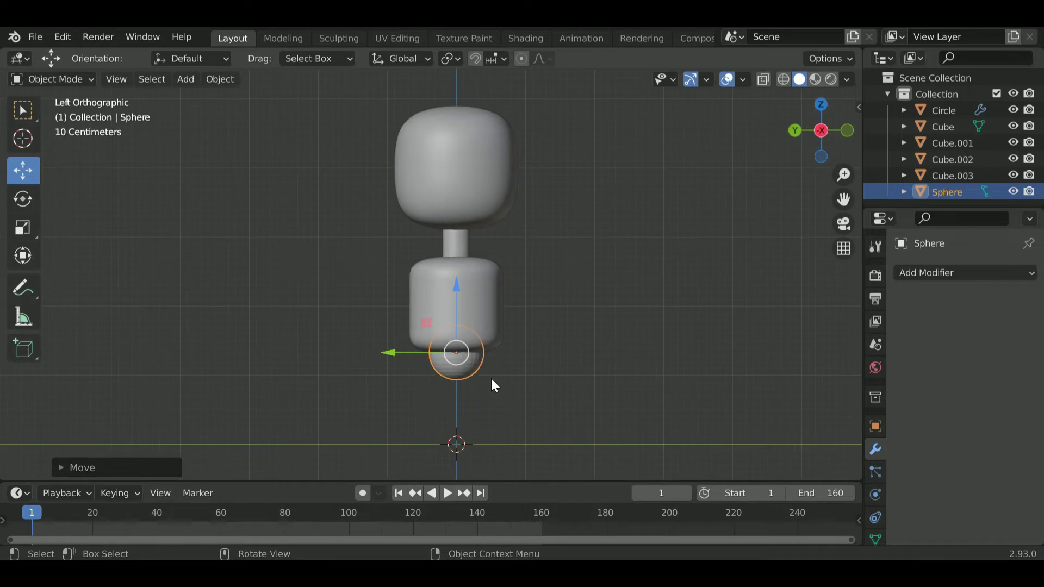
{"action": "left_click", "coordinate": [822, 130]}
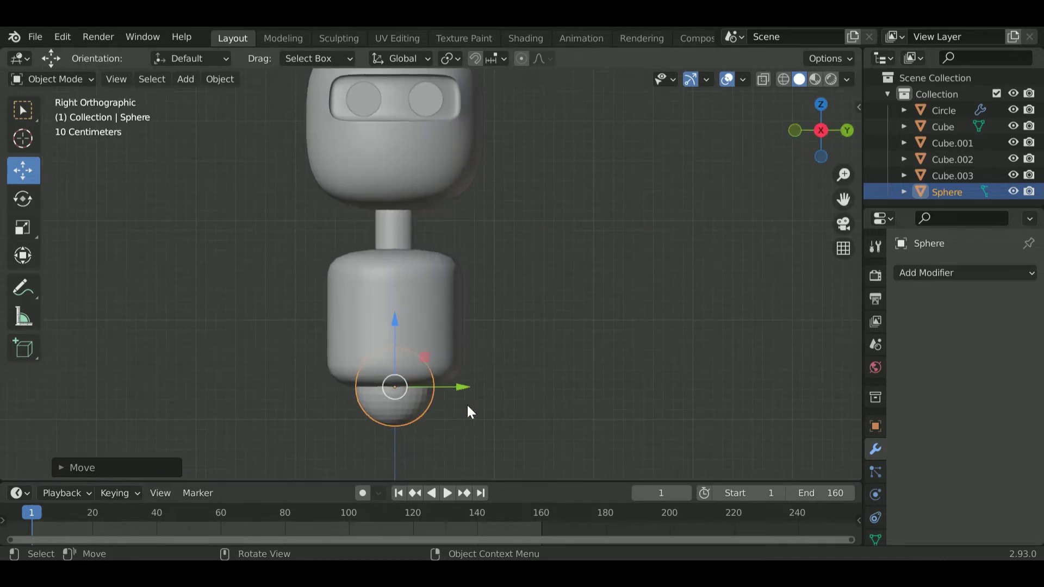
{"action": "middle_click_drag", "start_coordinate": [504, 354], "coordinate": [526, 324], "text": "shift"}
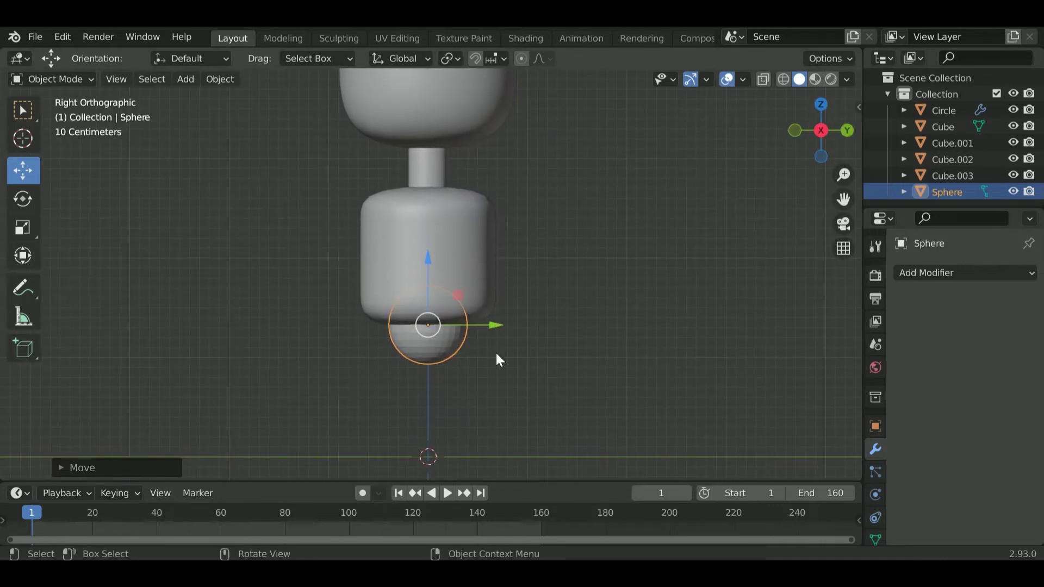
{"action": "scroll", "coordinate": [496, 353], "scroll_direction": "up", "scroll_amount": 1}
{"action": "scroll", "coordinate": [511, 370], "scroll_direction": "up", "scroll_amount": 2}
{"action": "middle_click_drag", "start_coordinate": [517, 377], "coordinate": [525, 344], "text": "shift"}
{"action": "key", "text": "s"}
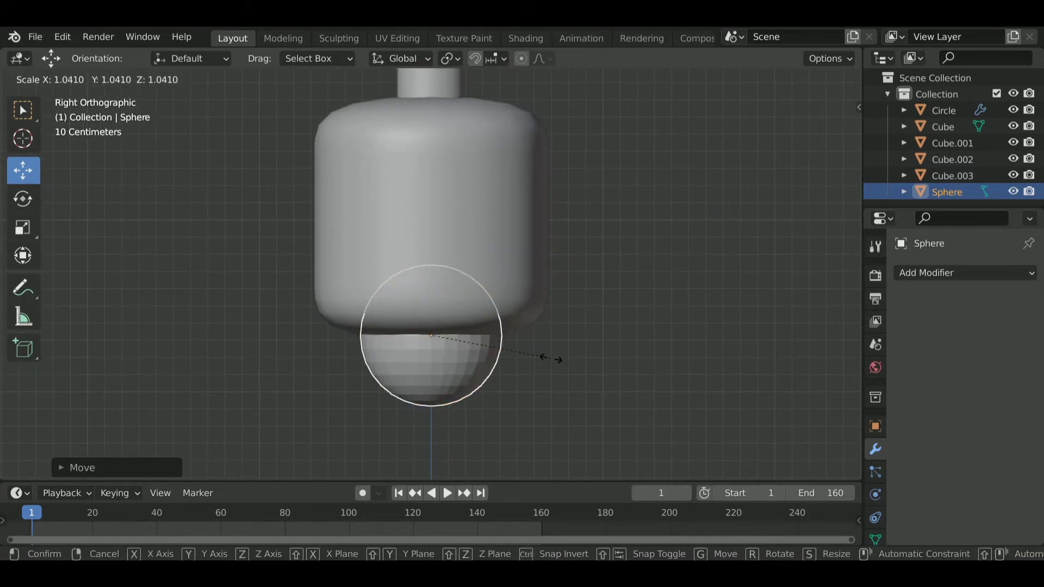
{"action": "left_click", "coordinate": [560, 364]}
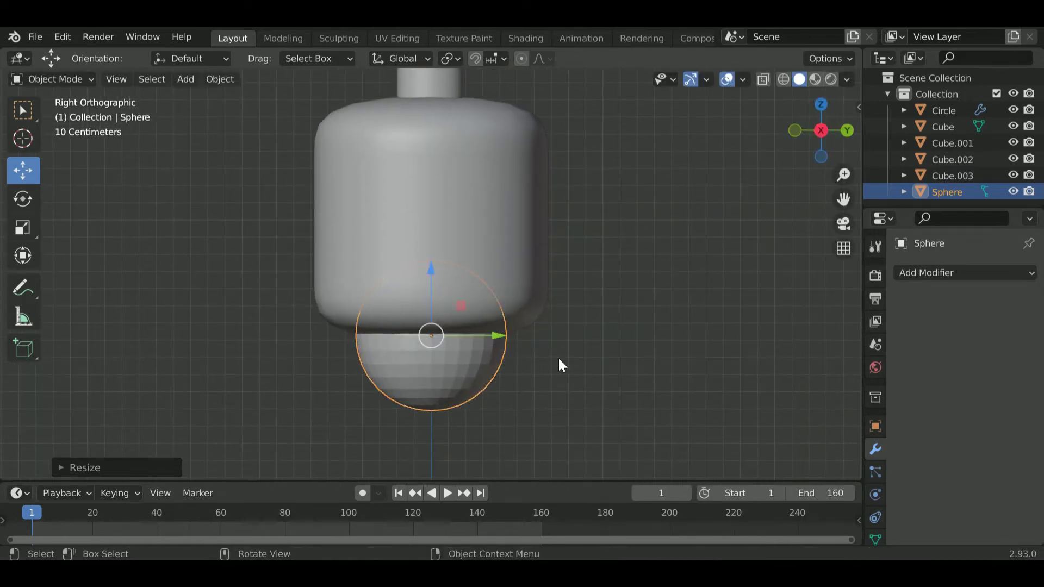
Step: Lower the sphere vertically so it tucks halfway under the body
{"action": "key", "text": "z"}
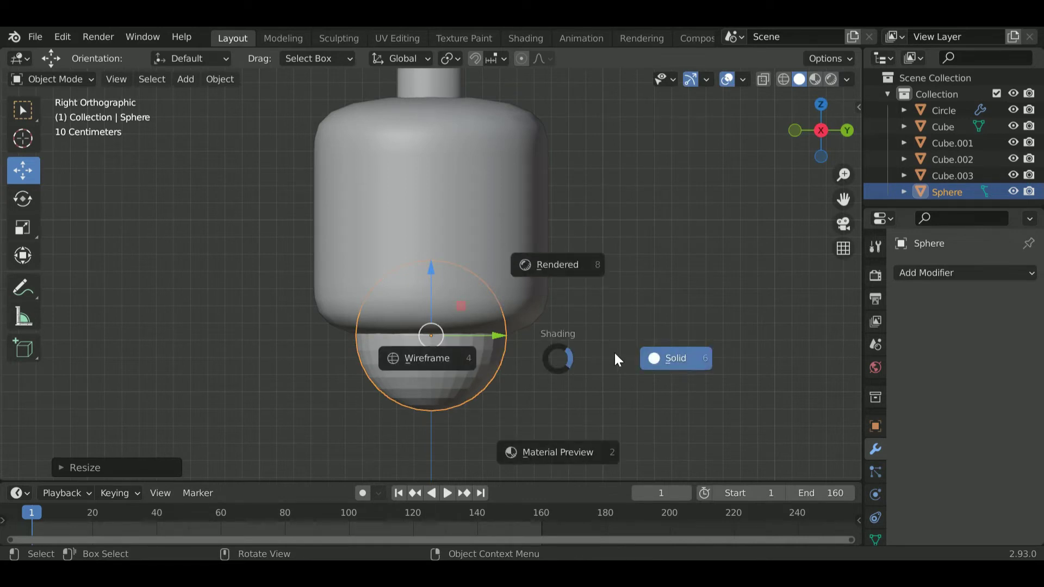
{"action": "left_click", "coordinate": [649, 383]}
{"action": "key", "text": "g"}
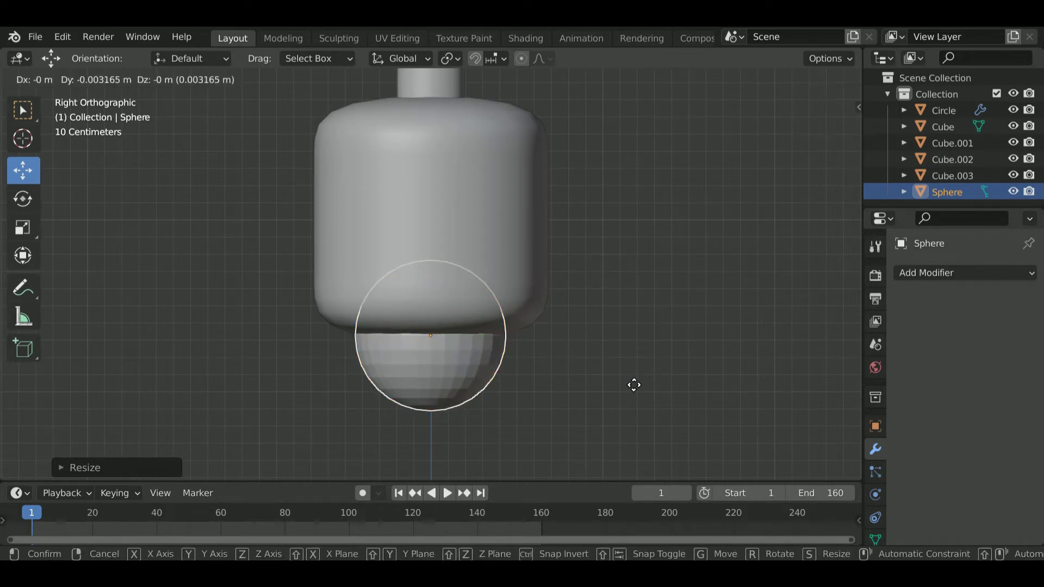
{"action": "key", "text": "z"}
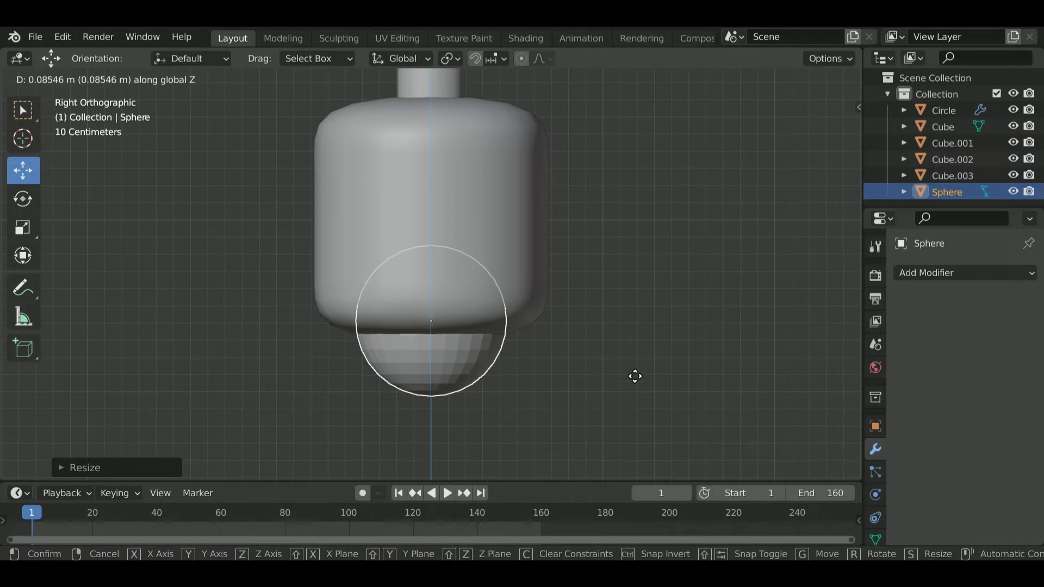
{"action": "left_click", "coordinate": [628, 375]}
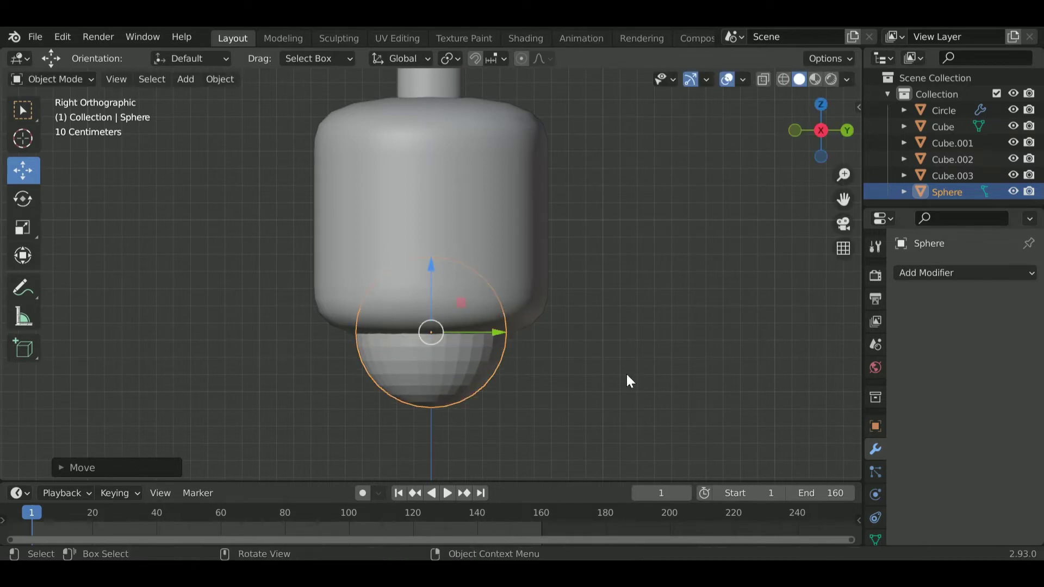
{"action": "left_click", "coordinate": [624, 375]}
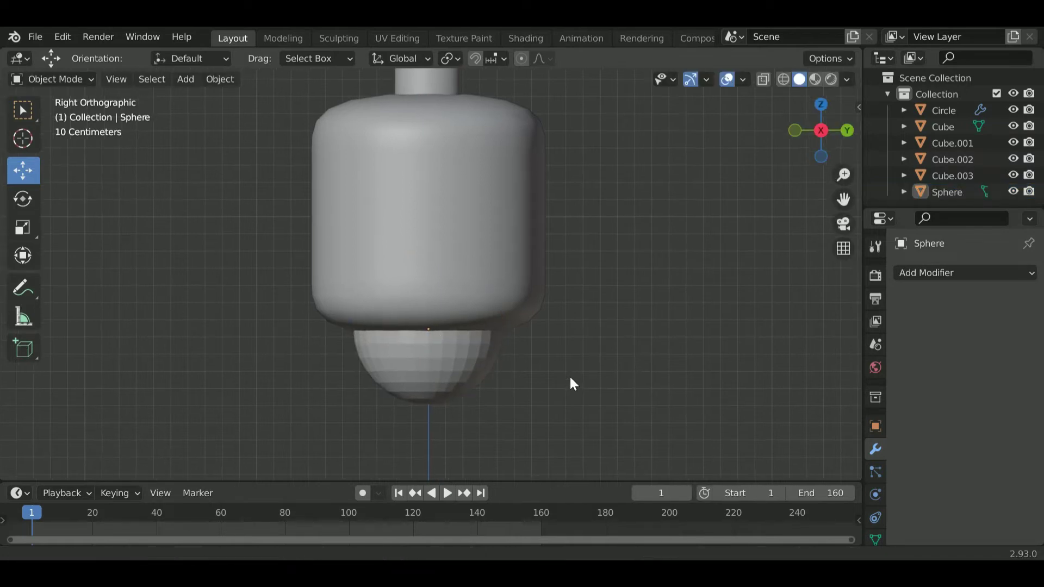
{"action": "scroll", "coordinate": [569, 377], "scroll_direction": "down", "scroll_amount": 2}
{"action": "scroll", "coordinate": [549, 362], "scroll_direction": "down", "scroll_amount": 1}
Step: Duplicate the neck piece and move the copy straight down below the base sphere
{"action": "left_click", "coordinate": [429, 155]}
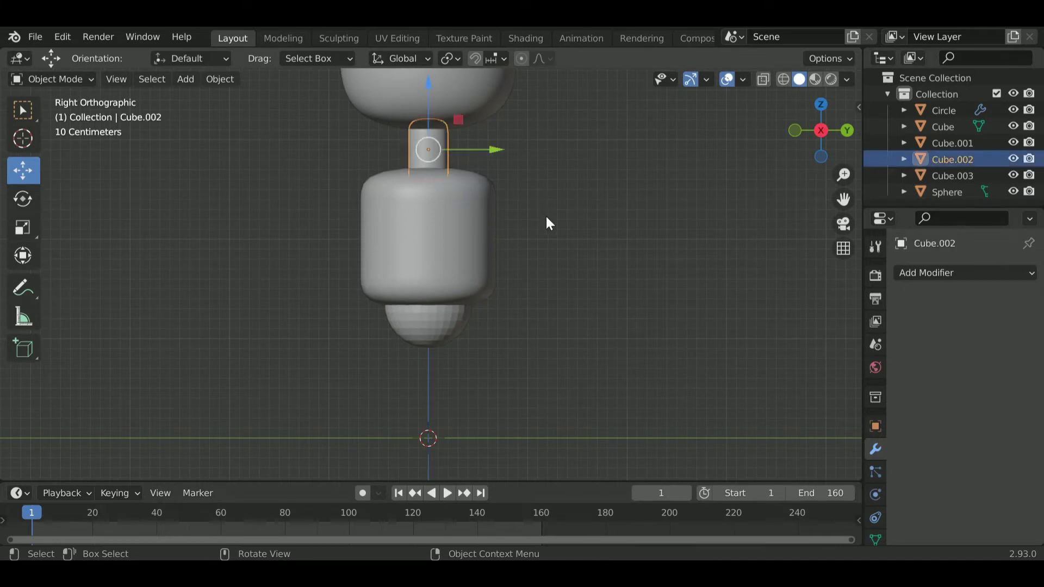
{"action": "key", "text": "shift+d"}
{"action": "key", "text": "z"}
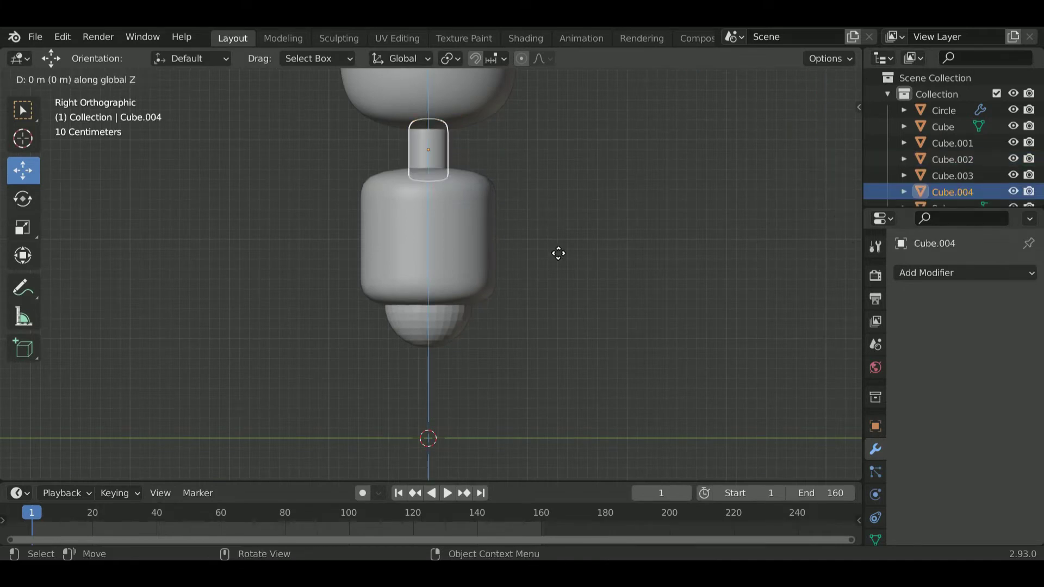
{"action": "left_click", "coordinate": [565, 440]}
{"action": "scroll", "coordinate": [562, 383], "scroll_direction": "down", "scroll_amount": 2}
{"action": "scroll", "coordinate": [562, 383], "scroll_direction": "down", "scroll_amount": 3}
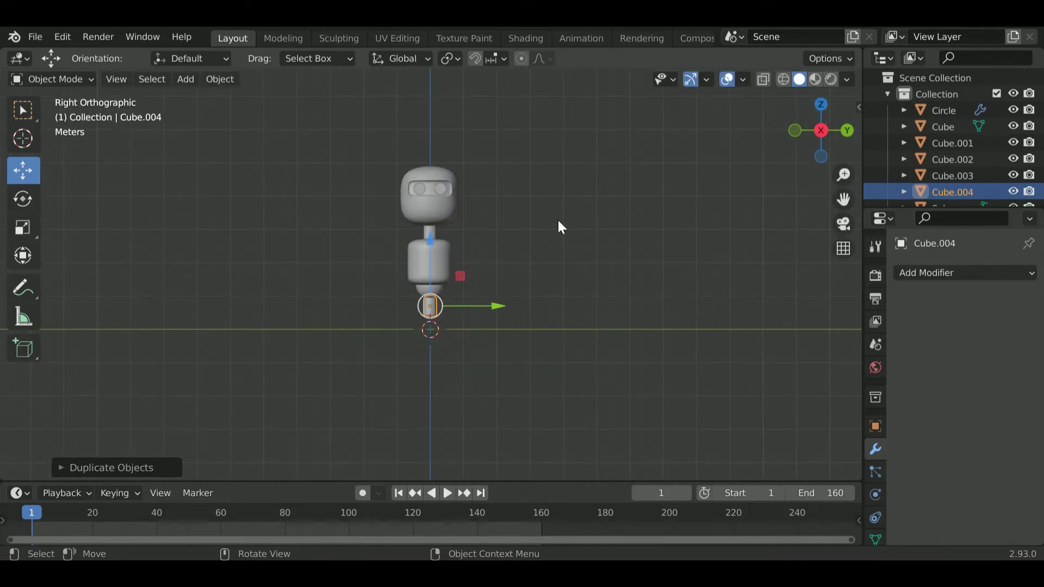
Step: Raise the whole robot higher along Z
{"action": "key", "text": "a"}
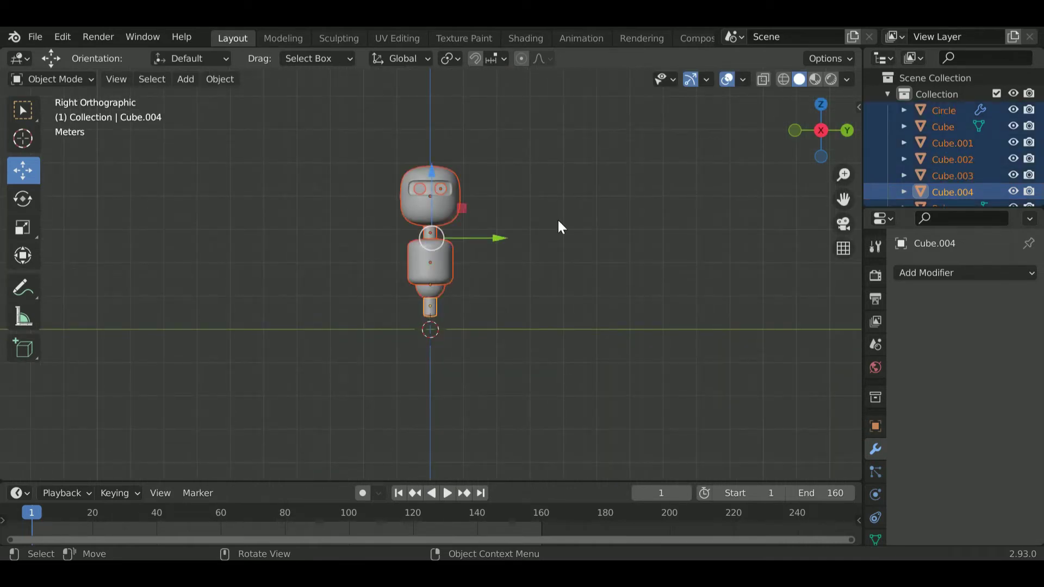
{"action": "key", "text": "g"}
{"action": "key", "text": "z"}
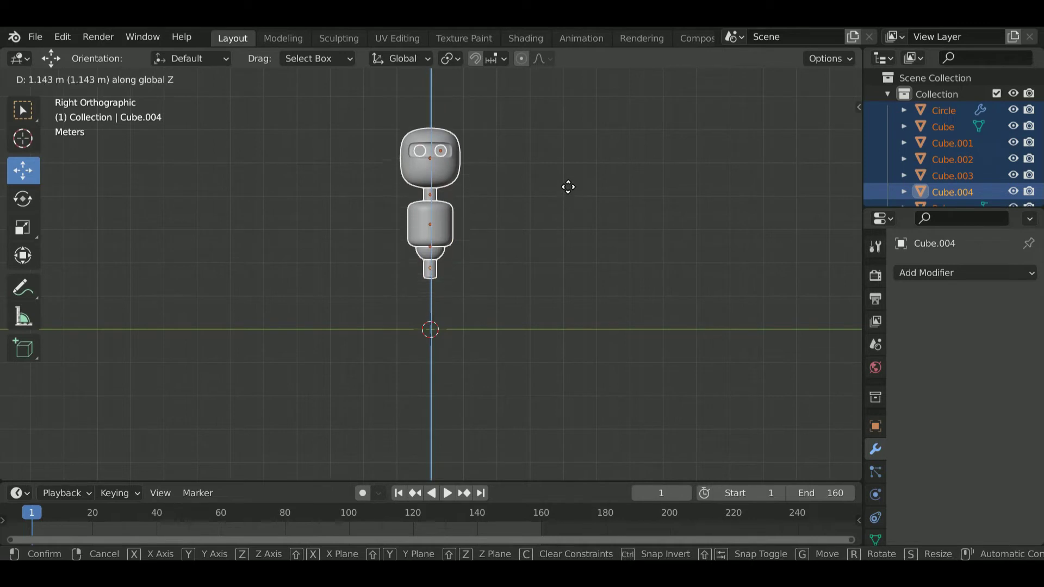
{"action": "left_click", "coordinate": [563, 189]}
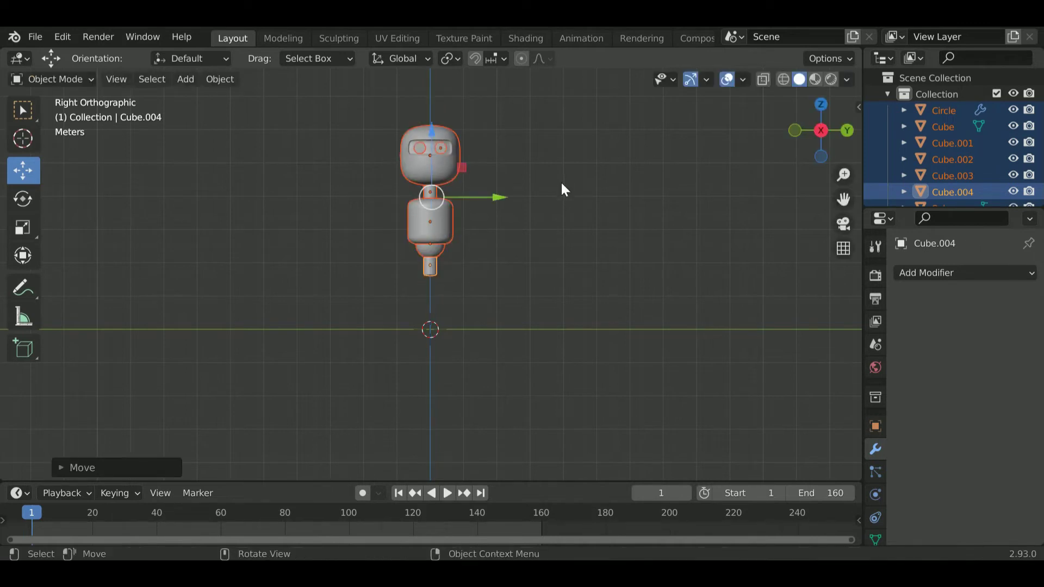
Step: Stretch the neck copy to twice its height and lower it into a post under the sphere
{"action": "left_click", "coordinate": [429, 268]}
{"action": "scroll", "coordinate": [438, 277], "scroll_direction": "up", "scroll_amount": 5}
{"action": "key", "text": "s"}
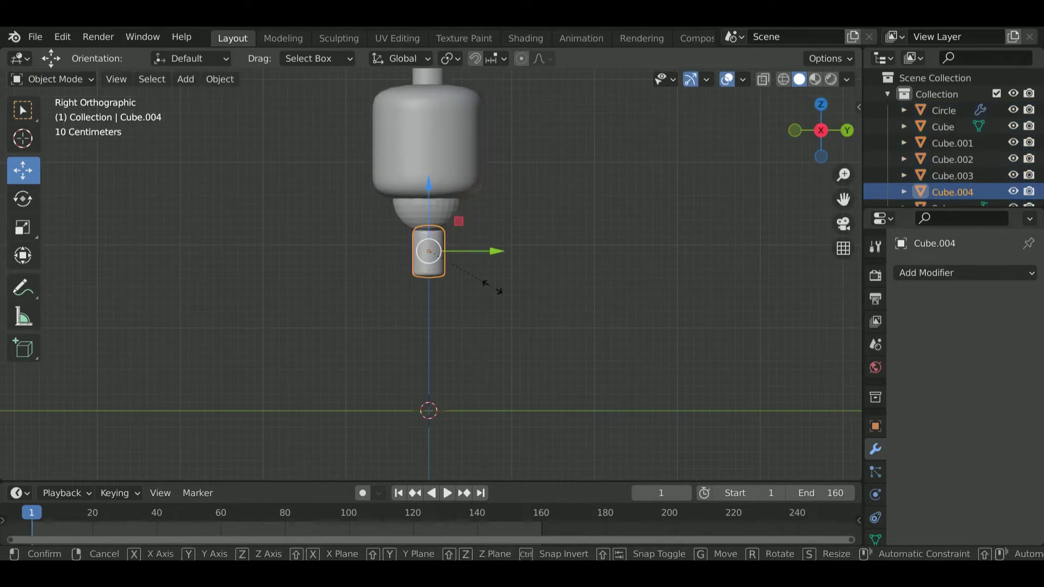
{"action": "key", "text": "z"}
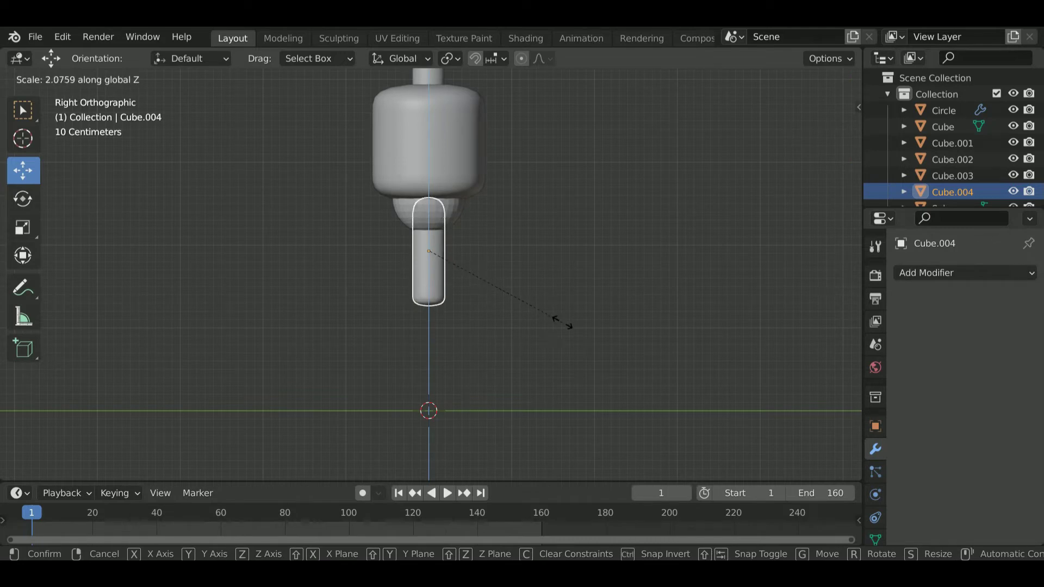
{"action": "left_click", "coordinate": [571, 328]}
{"action": "key", "text": "g"}
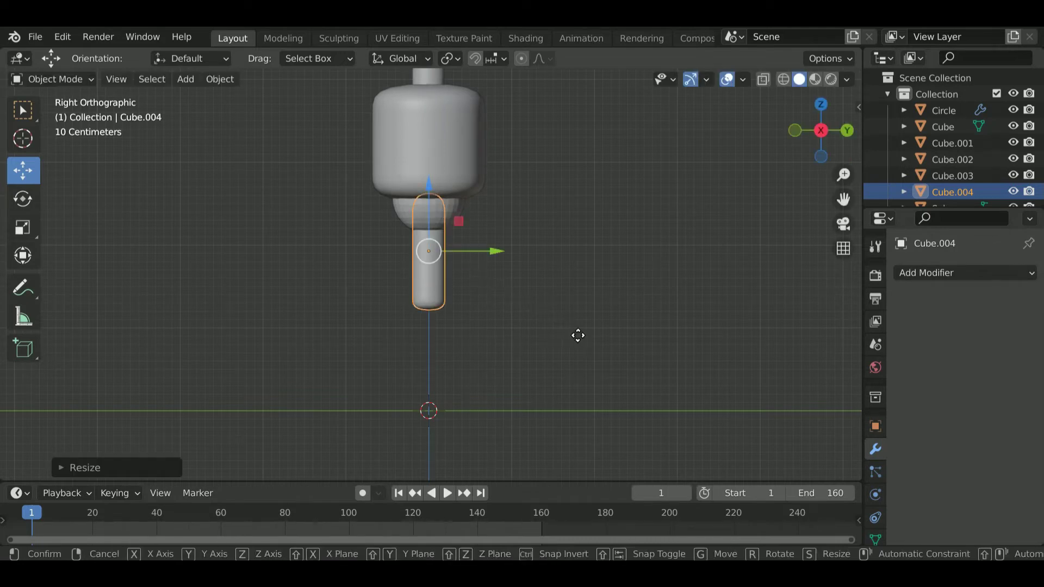
{"action": "key", "text": "z"}
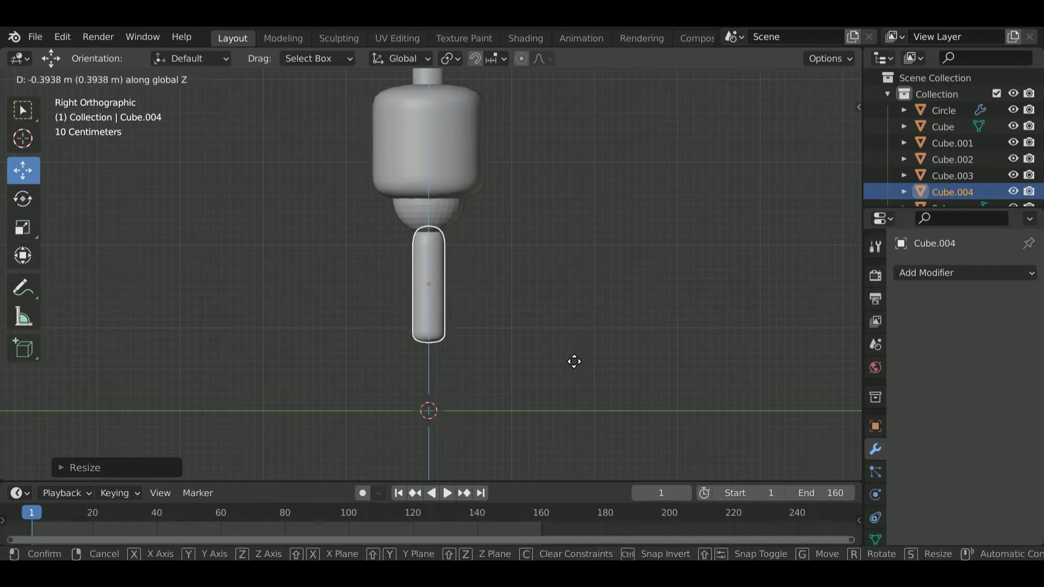
{"action": "left_click", "coordinate": [573, 360]}
{"action": "left_click", "coordinate": [549, 284]}
{"action": "middle_click_drag", "start_coordinate": [550, 284], "coordinate": [511, 163]}
Step: Enlarge the torso and its collar slightly and lower them
{"action": "left_click_drag", "start_coordinate": [506, 146], "coordinate": [413, 206]}
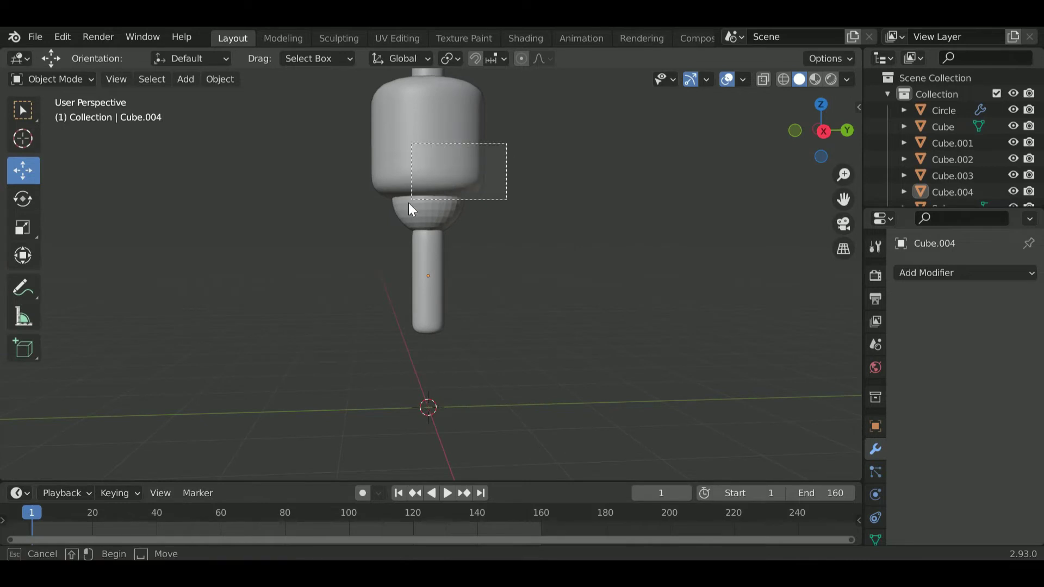
{"action": "middle_click_drag", "start_coordinate": [544, 231], "coordinate": [536, 247]}
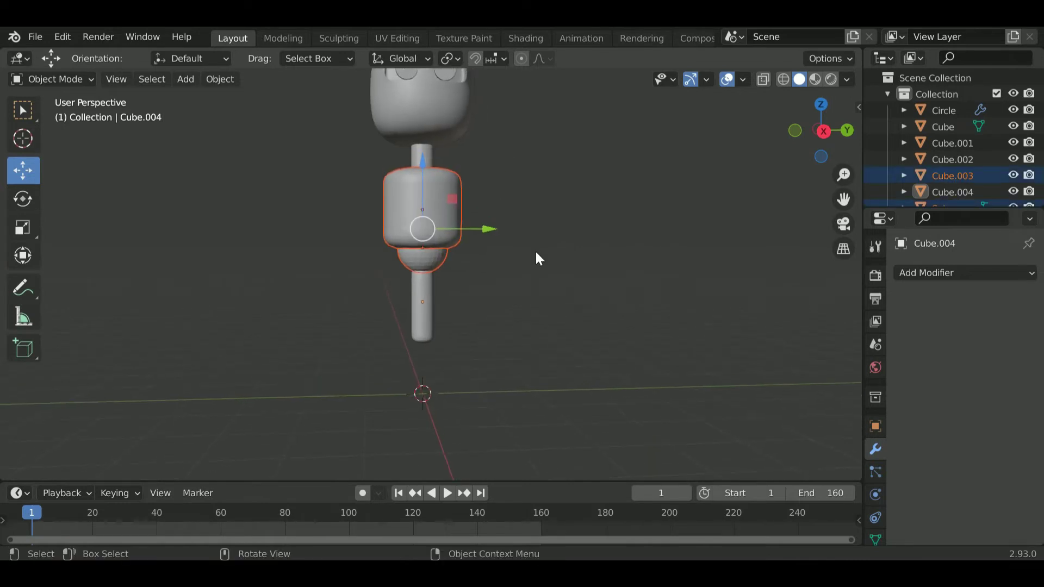
{"action": "key", "text": "s"}
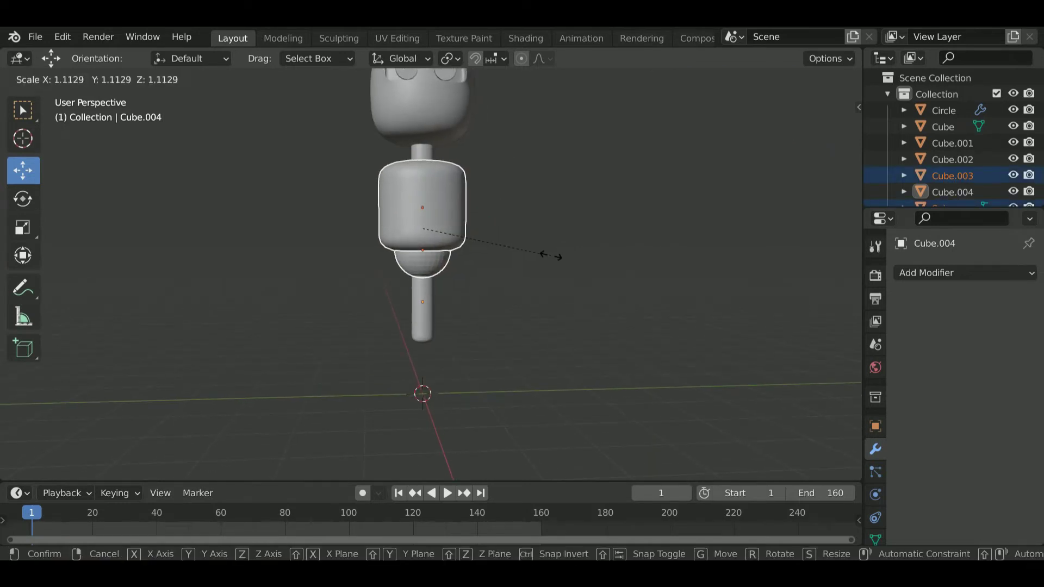
{"action": "left_click", "coordinate": [552, 256]}
{"action": "key", "text": "shift+z"}
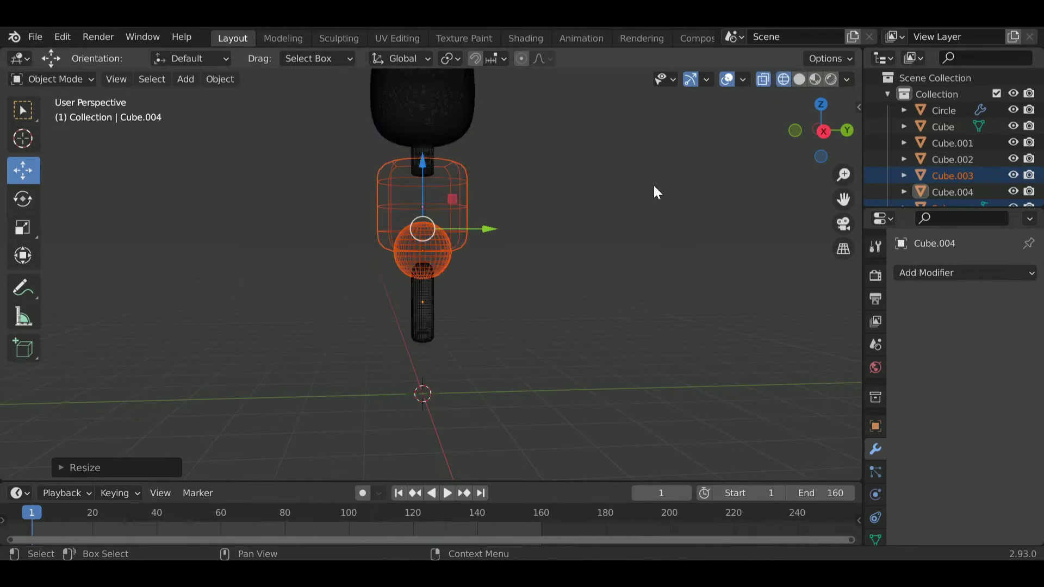
{"action": "scroll", "coordinate": [522, 190], "scroll_direction": "up", "scroll_amount": 2}
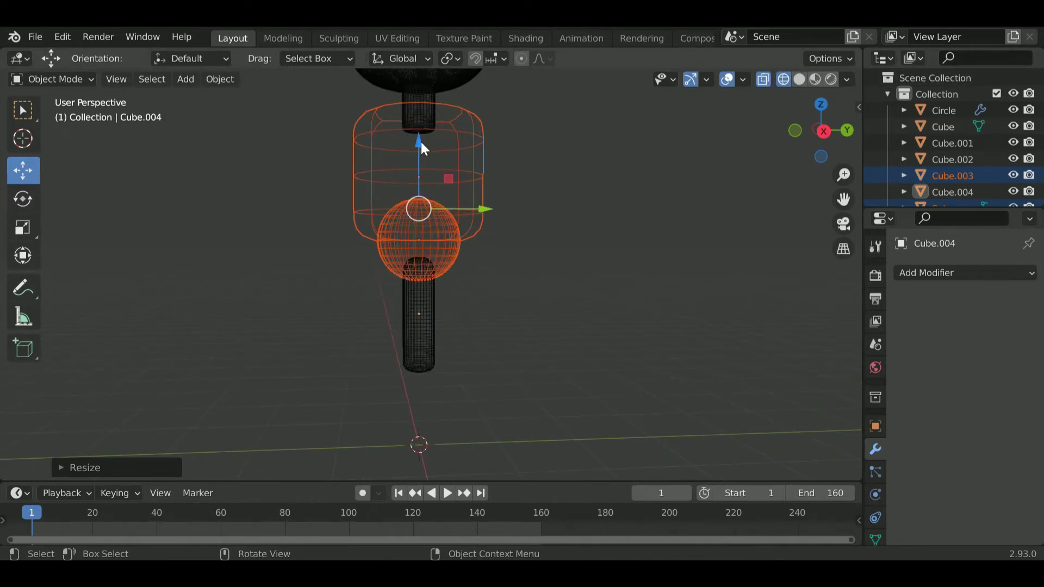
{"action": "left_click_drag", "start_coordinate": [429, 143], "coordinate": [427, 162]}
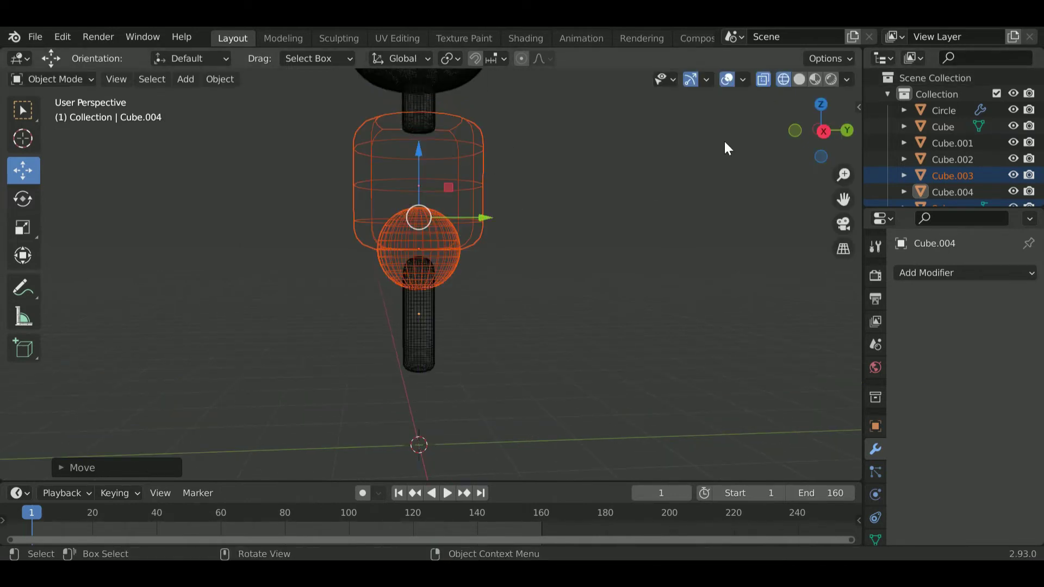
{"action": "left_click", "coordinate": [799, 79]}
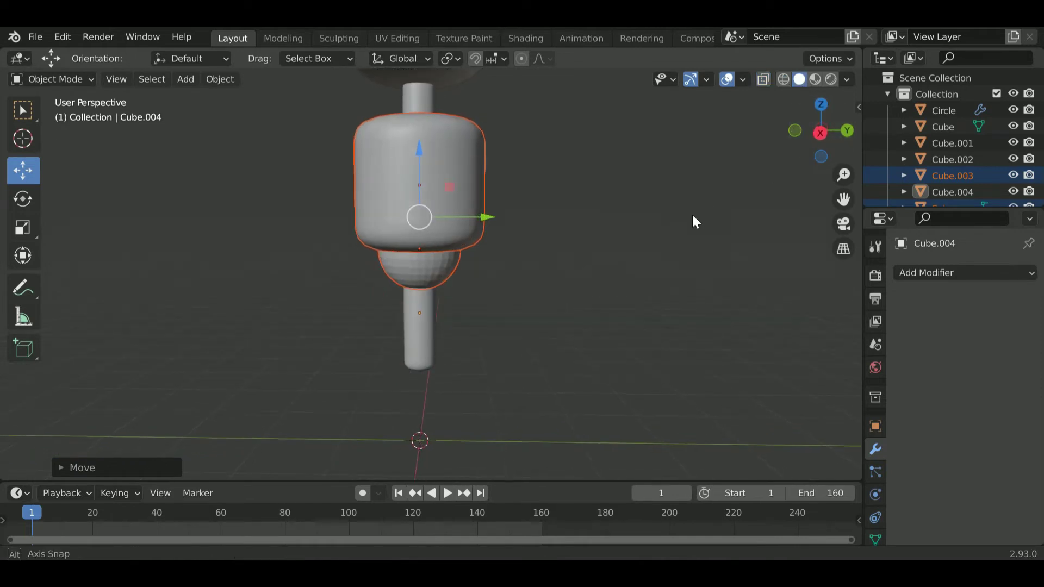
Step: Check the torso in side wireframe view and drop it to rest on the base sphere
{"action": "left_click", "coordinate": [820, 133]}
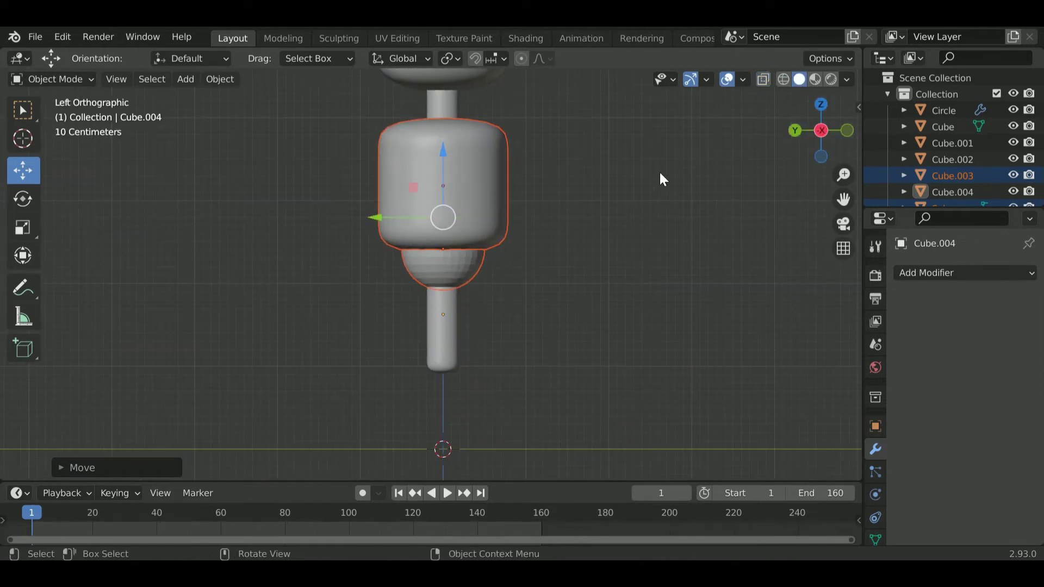
{"action": "middle_click_drag", "start_coordinate": [559, 148], "coordinate": [572, 197], "text": "shift"}
{"action": "left_click", "coordinate": [784, 80]}
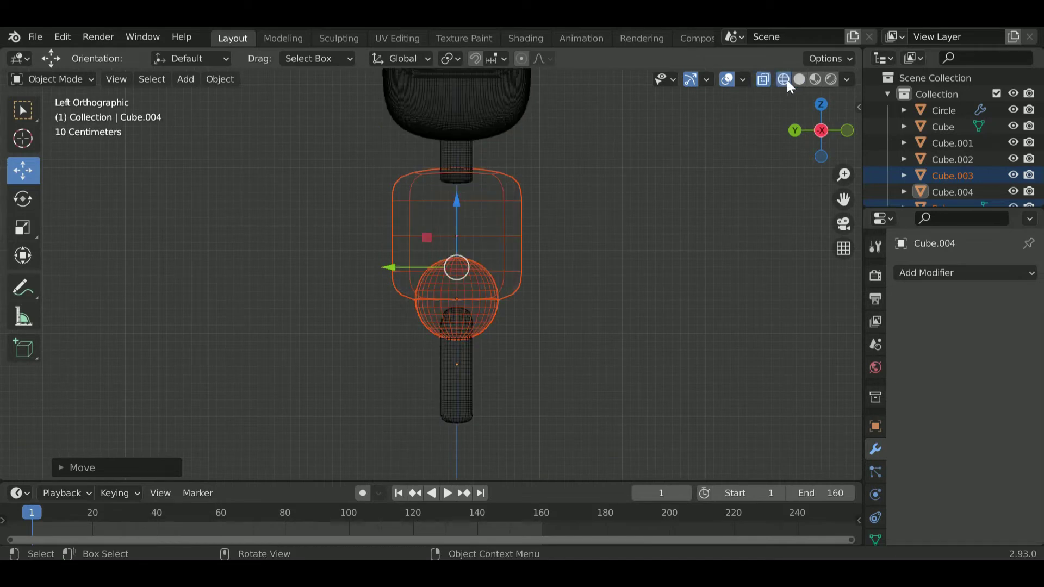
{"action": "key", "text": "g"}
{"action": "key", "text": "z"}
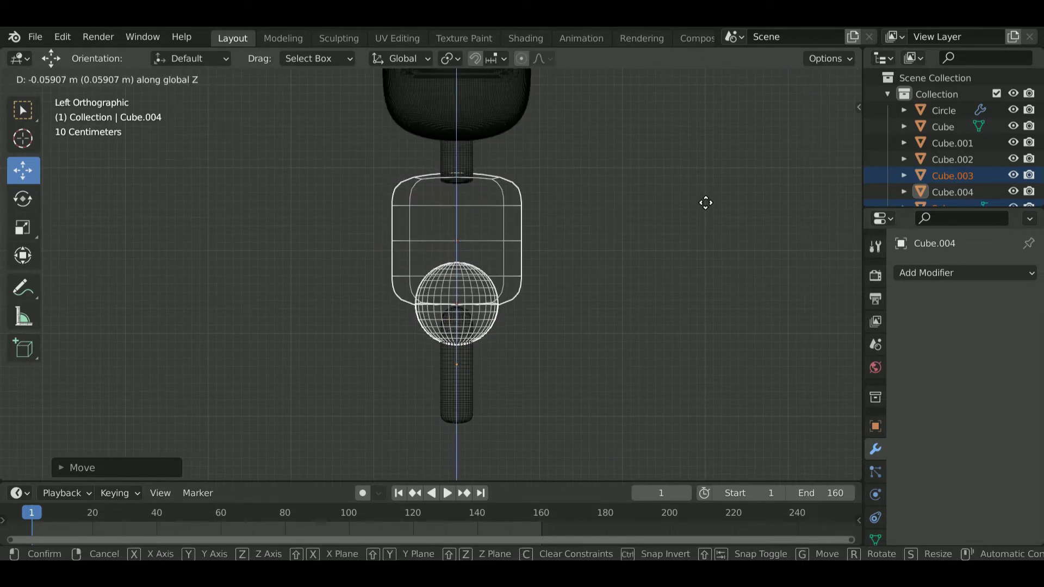
{"action": "left_click", "coordinate": [706, 203]}
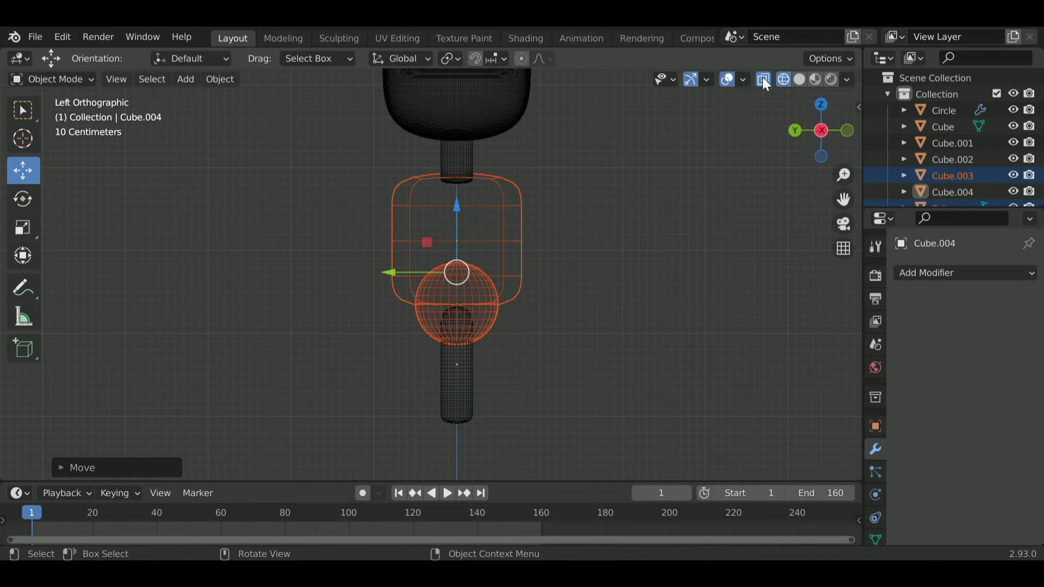
{"action": "left_click", "coordinate": [800, 79]}
{"action": "middle_click_drag", "start_coordinate": [648, 188], "coordinate": [632, 253]}
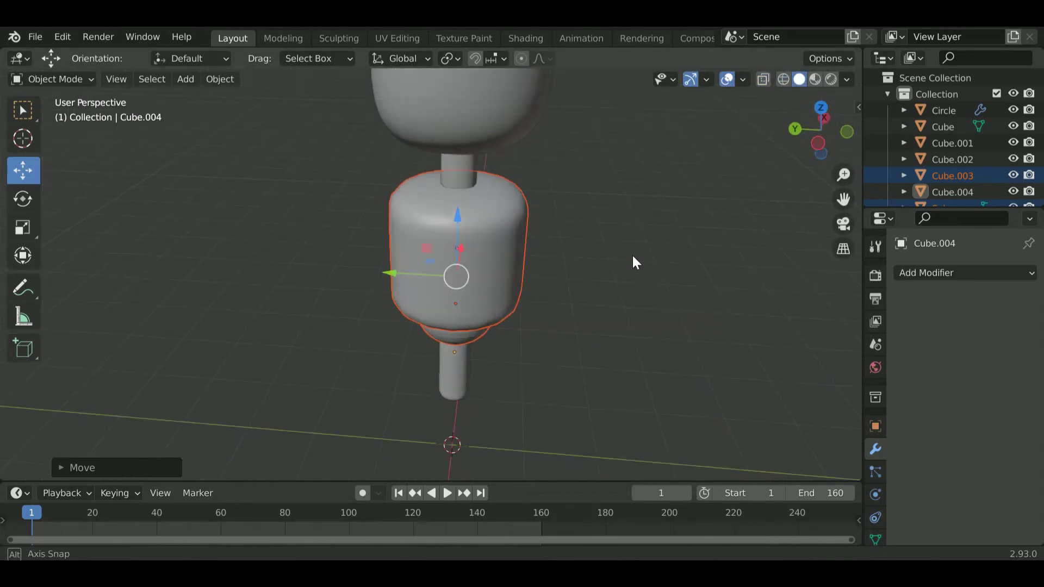
{"action": "left_click", "coordinate": [614, 229]}
{"action": "mouse_move", "coordinate": [587, 219]}
{"action": "middle_mouse_down"}
{"action": "mouse_move", "coordinate": [586, 137]}
{"action": "mouse_move", "coordinate": [609, 133]}
{"action": "middle_mouse_up"}
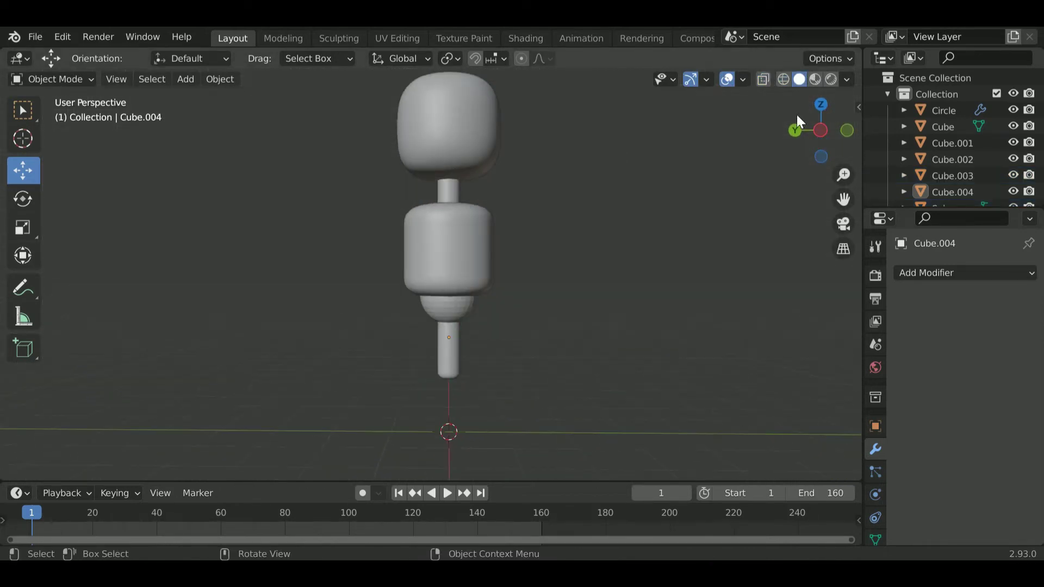
Step: Lower the leg stem slightly, then duplicate it and rotate the copy 90°
{"action": "left_click", "coordinate": [820, 131]}
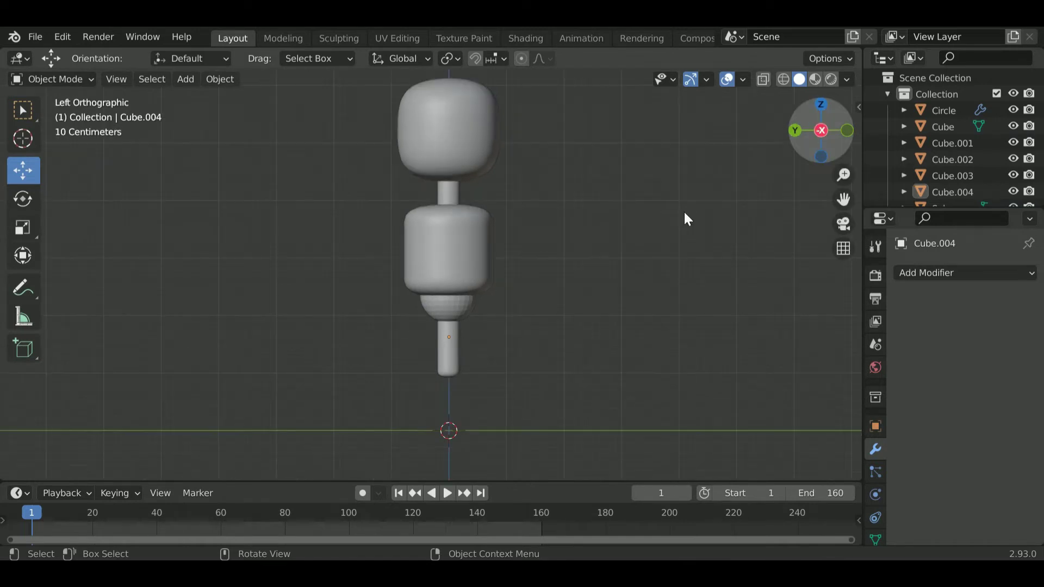
{"action": "left_click", "coordinate": [820, 132]}
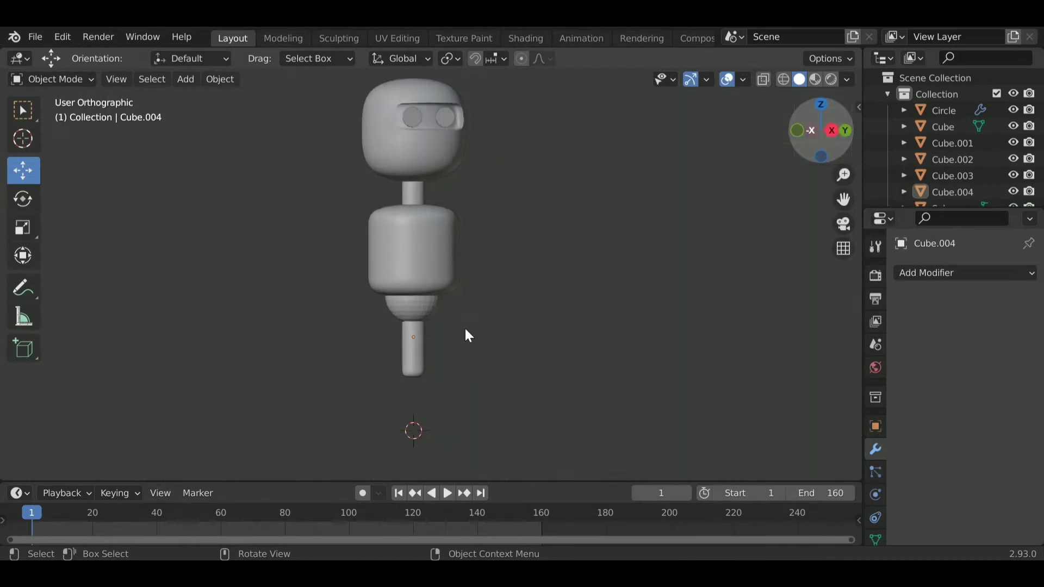
{"action": "left_click_drag", "start_coordinate": [462, 310], "coordinate": [386, 338]}
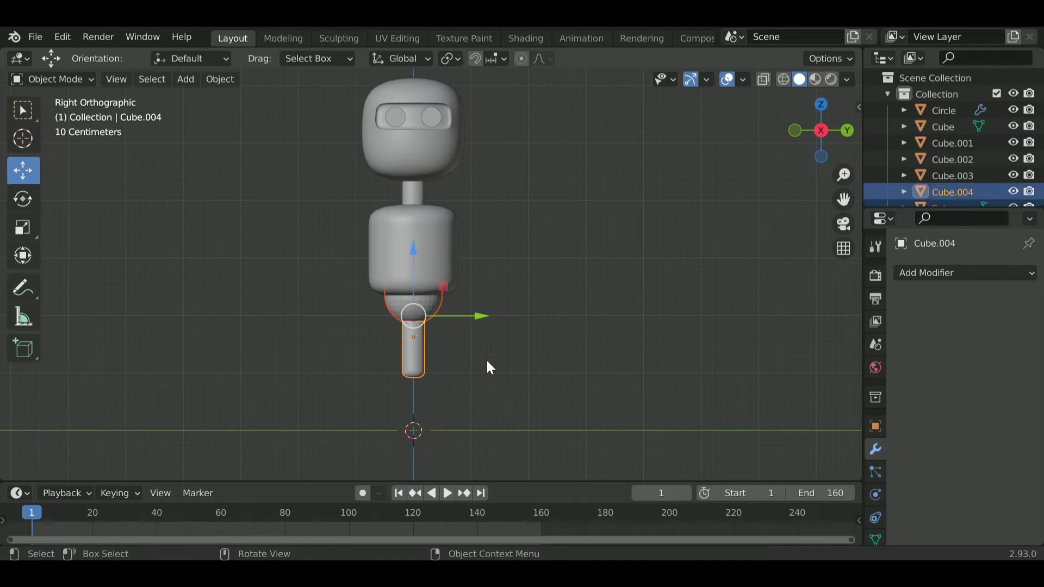
{"action": "left_click_drag", "start_coordinate": [455, 362], "coordinate": [420, 354]}
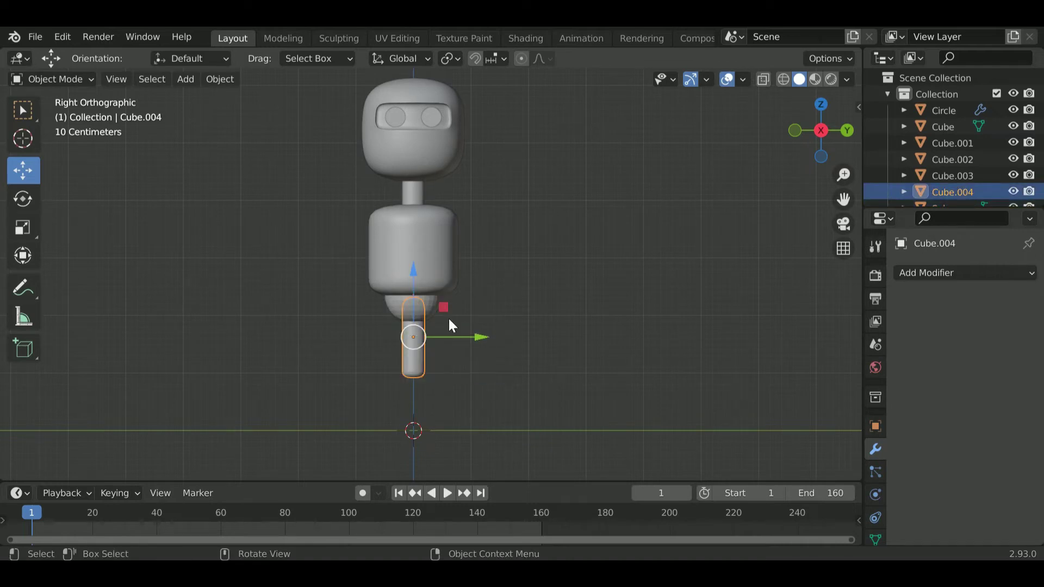
{"action": "left_click_drag", "start_coordinate": [416, 270], "coordinate": [421, 287]}
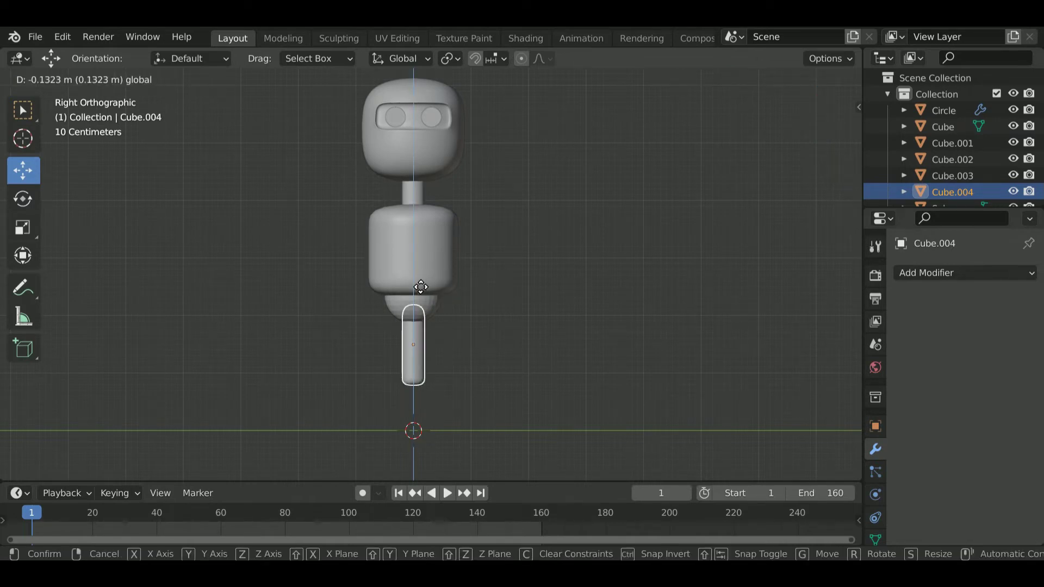
{"action": "left_click_drag", "start_coordinate": [421, 287], "coordinate": [414, 288]}
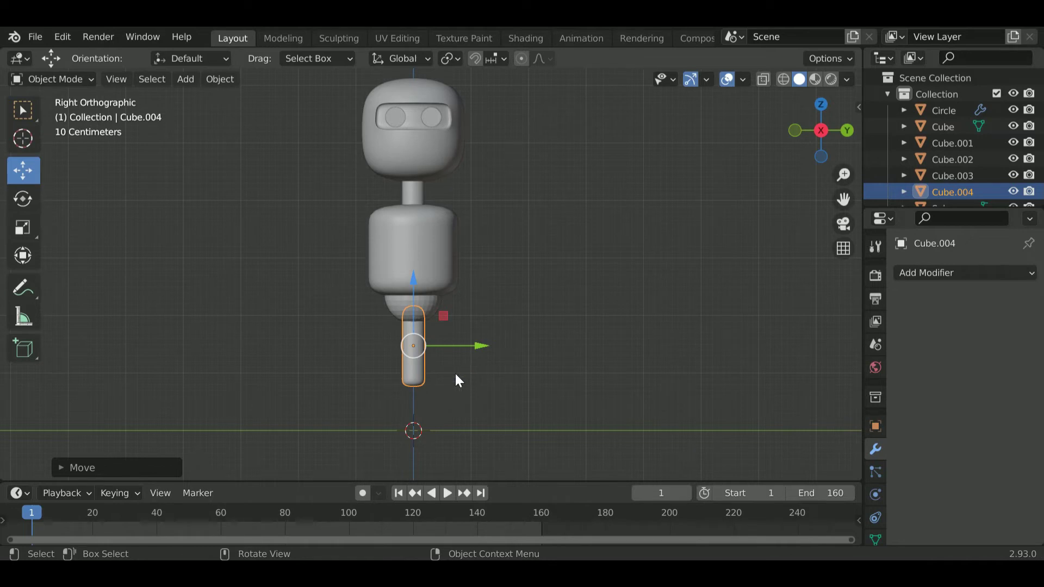
{"action": "key", "text": "shift"}
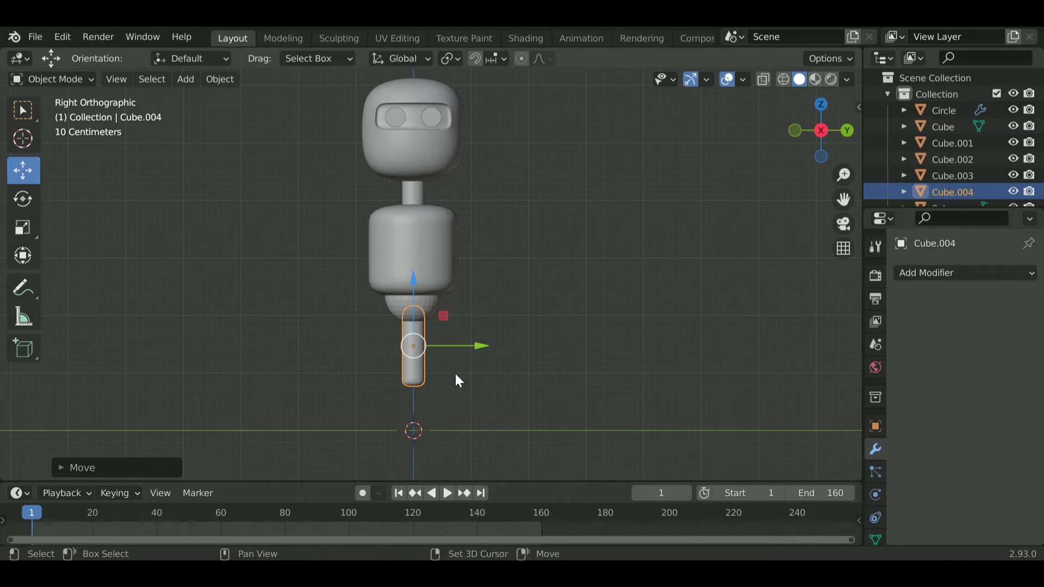
{"action": "type", "text": "g"}
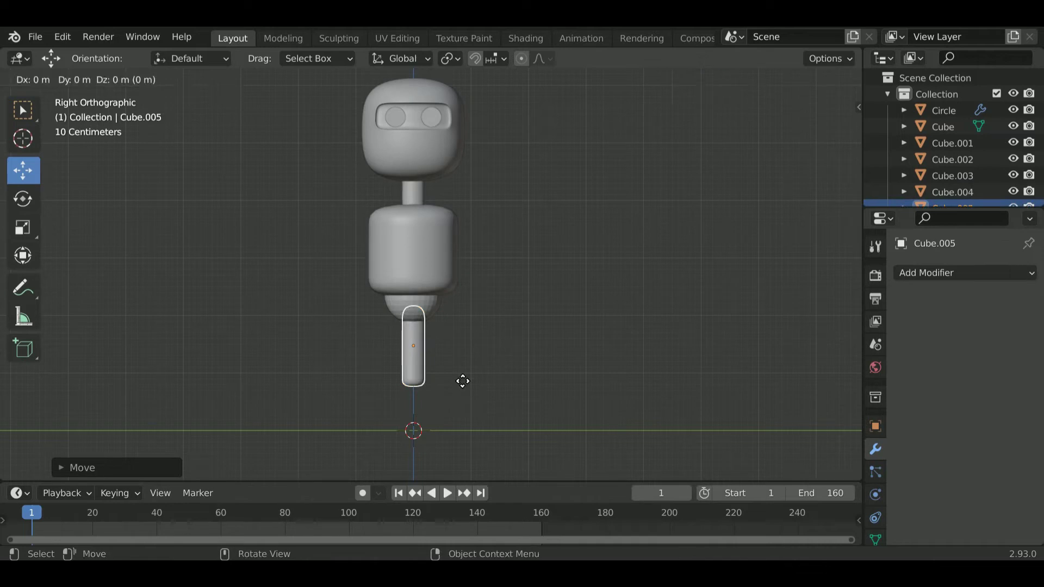
{"action": "type", "text": "r90"}
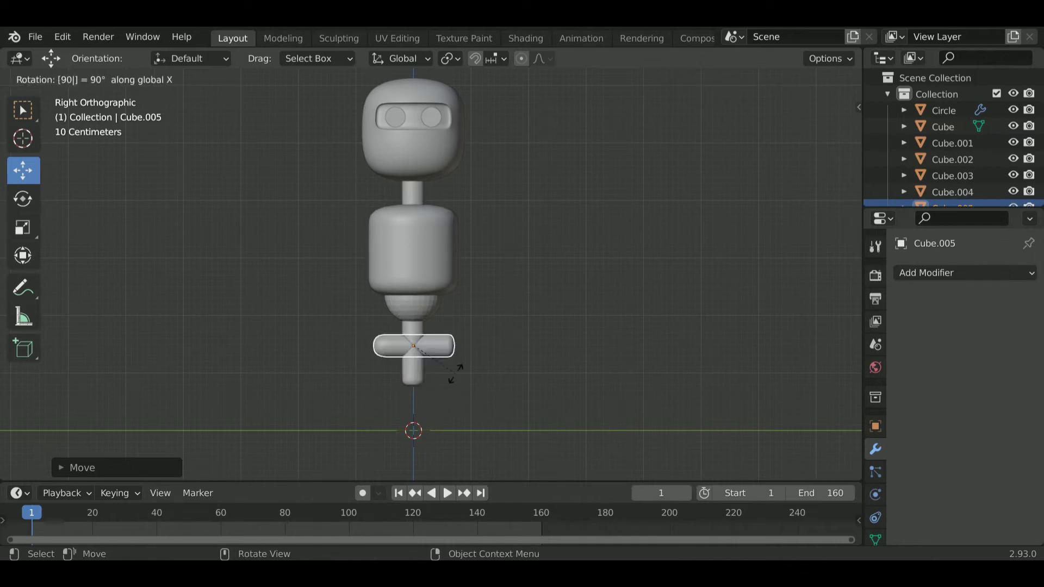
Step: Confirm the copy's 90° crosswise turn and move it straight down below the stem
{"action": "key", "text": "Return"}
{"action": "key", "text": "g"}
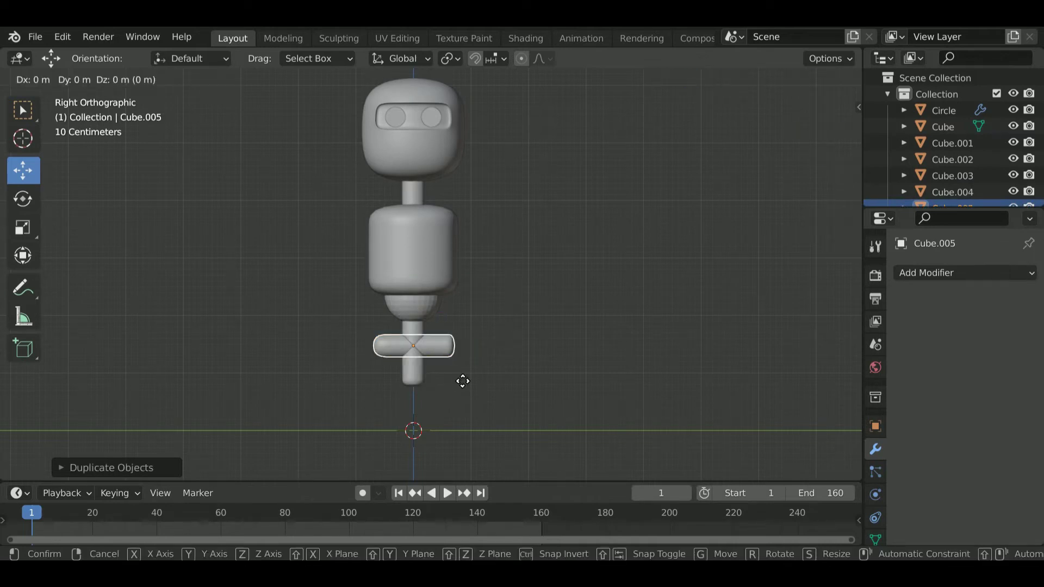
{"action": "key", "text": "z"}
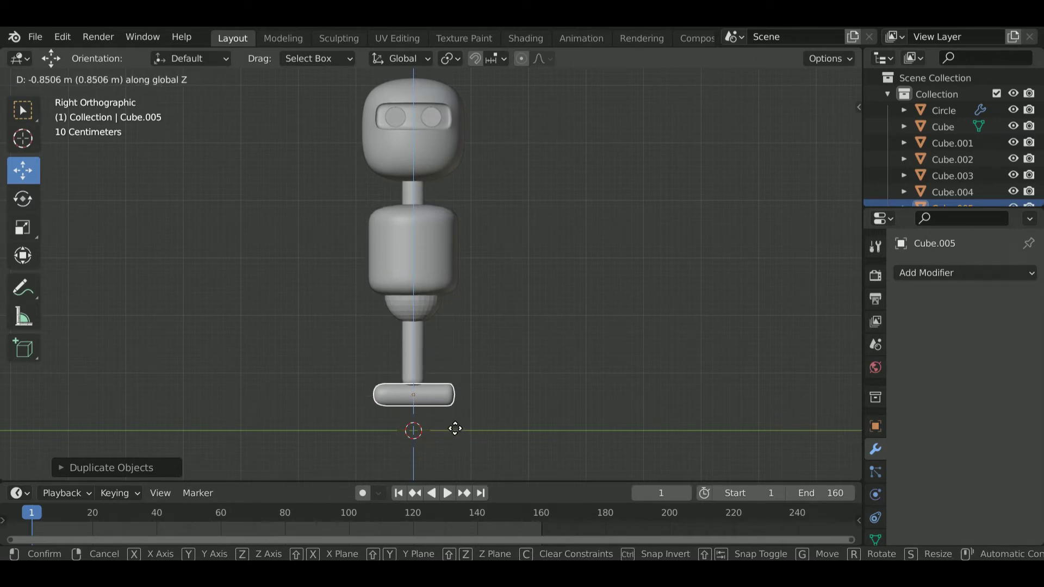
{"action": "left_click", "coordinate": [450, 426]}
Step: Scale the crosswise capsule up into a larger base
{"action": "mouse_move", "coordinate": [480, 410]}
{"action": "middle_mouse_down"}
{"action": "mouse_move", "coordinate": [544, 443]}
{"action": "mouse_move", "coordinate": [674, 397]}
{"action": "middle_mouse_up"}
{"action": "scroll", "coordinate": [494, 459], "scroll_direction": "up", "scroll_amount": 3}
{"action": "middle_click_drag", "start_coordinate": [494, 459], "coordinate": [509, 326], "text": "shift"}
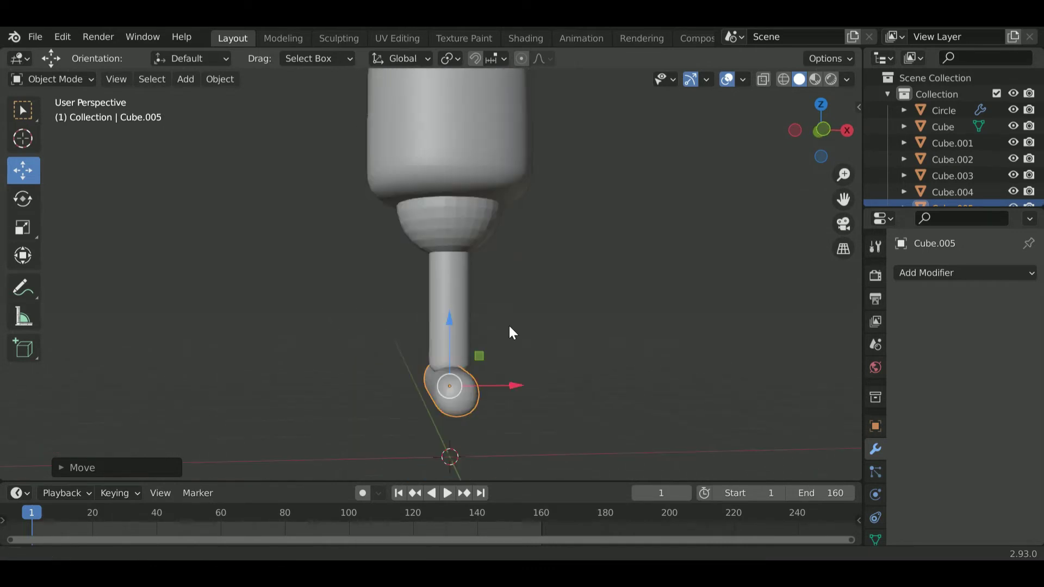
{"action": "scroll", "coordinate": [520, 400], "scroll_direction": "up", "scroll_amount": 2}
{"action": "key", "text": "s"}
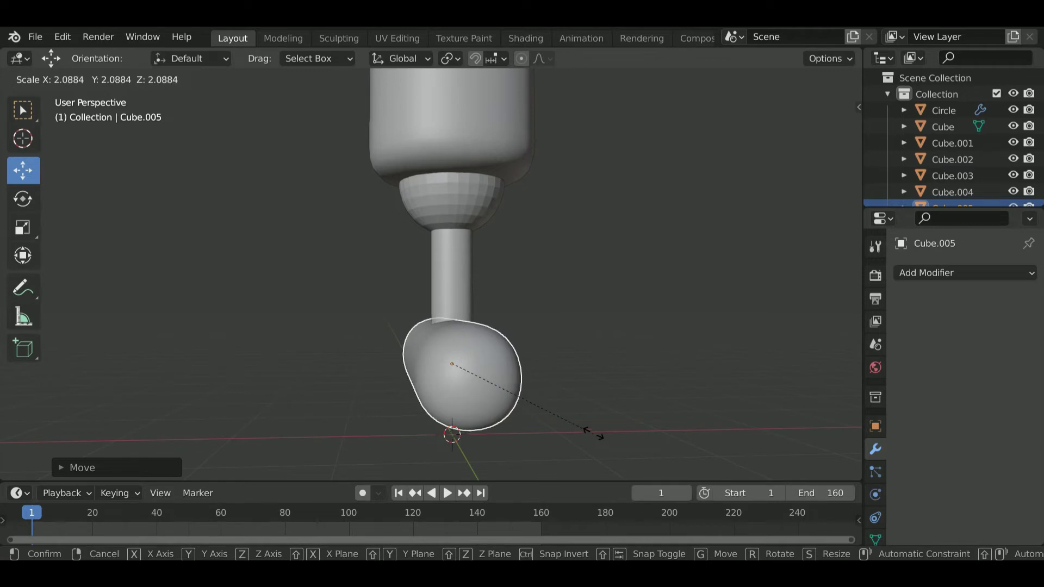
{"action": "left_click", "coordinate": [612, 399]}
{"action": "mouse_move", "coordinate": [612, 399]}
{"action": "middle_mouse_down"}
{"action": "mouse_move", "coordinate": [469, 413]}
{"action": "mouse_move", "coordinate": [400, 370]}
{"action": "mouse_move", "coordinate": [462, 394]}
{"action": "middle_mouse_up"}
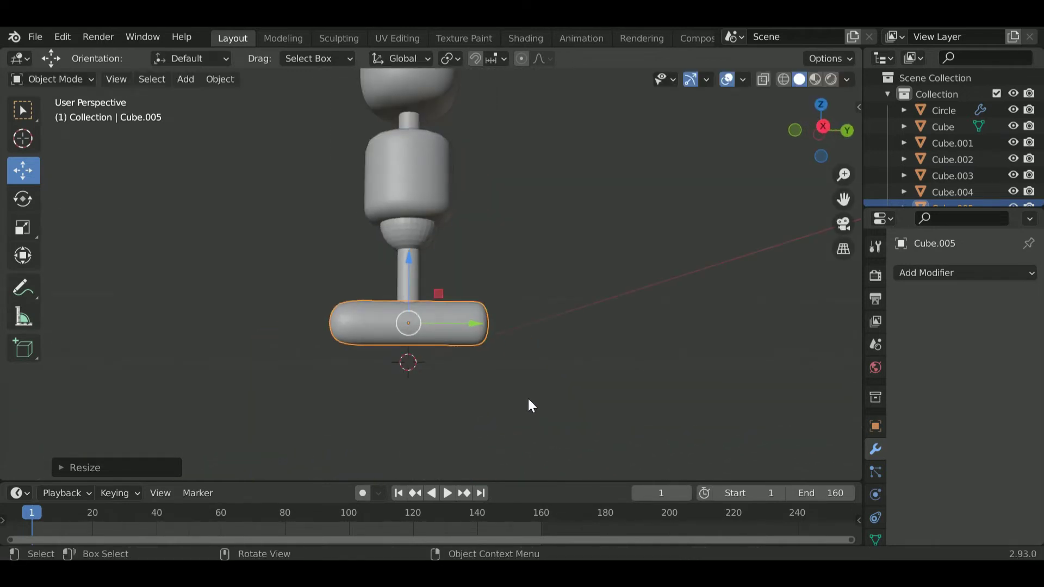
Step: Flatten the capsule along Z and narrow it along Y and X into a slim bar
{"action": "key", "text": "s"}
{"action": "key", "text": "z"}
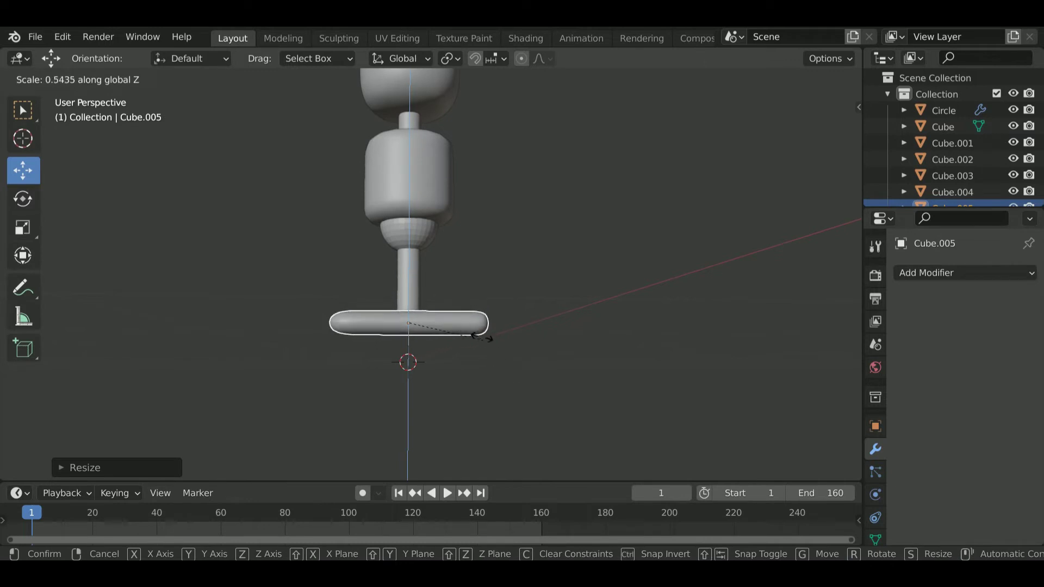
{"action": "left_click", "coordinate": [492, 364]}
{"action": "mouse_move", "coordinate": [493, 364]}
{"action": "middle_mouse_down"}
{"action": "mouse_move", "coordinate": [599, 408]}
{"action": "mouse_move", "coordinate": [523, 410]}
{"action": "middle_mouse_up"}
{"action": "scroll", "coordinate": [526, 417], "scroll_direction": "up", "scroll_amount": 3}
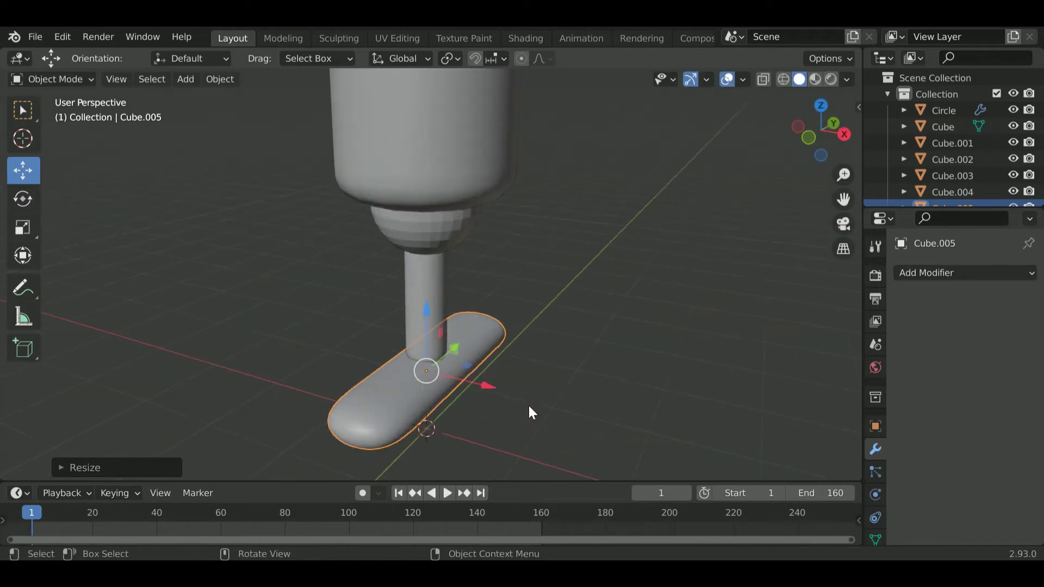
{"action": "key", "text": "s"}
{"action": "key", "text": "y"}
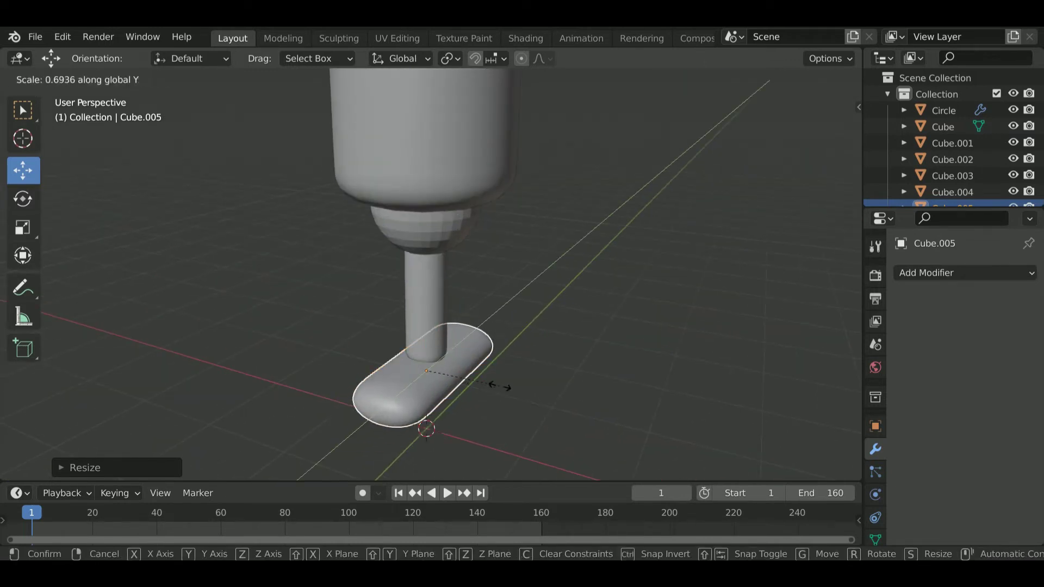
{"action": "left_click", "coordinate": [519, 400]}
{"action": "key", "text": "s"}
{"action": "key", "text": "x"}
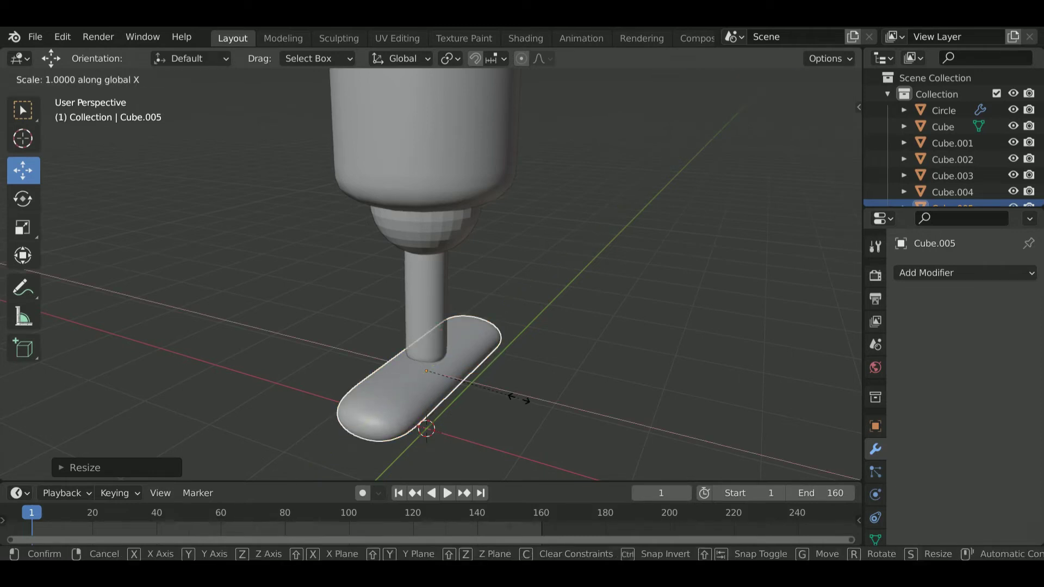
{"action": "left_click", "coordinate": [492, 382]}
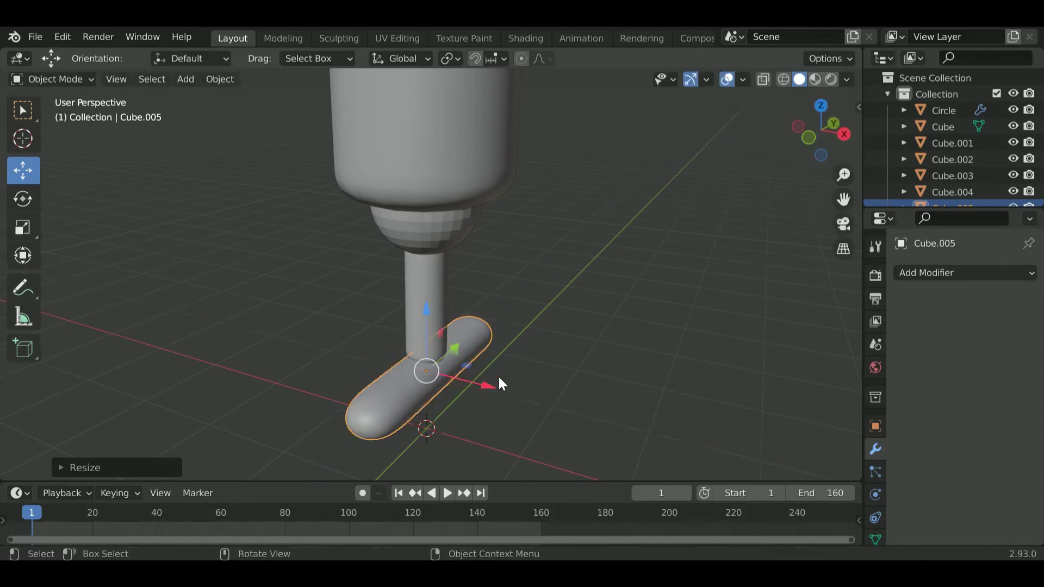
Step: Raise the bar along Z to sit flush against the stem's lower end
{"action": "mouse_move", "coordinate": [498, 377]}
{"action": "middle_mouse_down"}
{"action": "mouse_move", "coordinate": [540, 358]}
{"action": "mouse_move", "coordinate": [527, 374]}
{"action": "mouse_move", "coordinate": [450, 360]}
{"action": "mouse_move", "coordinate": [456, 392]}
{"action": "middle_mouse_up"}
{"action": "scroll", "coordinate": [503, 384], "scroll_direction": "up", "scroll_amount": 3}
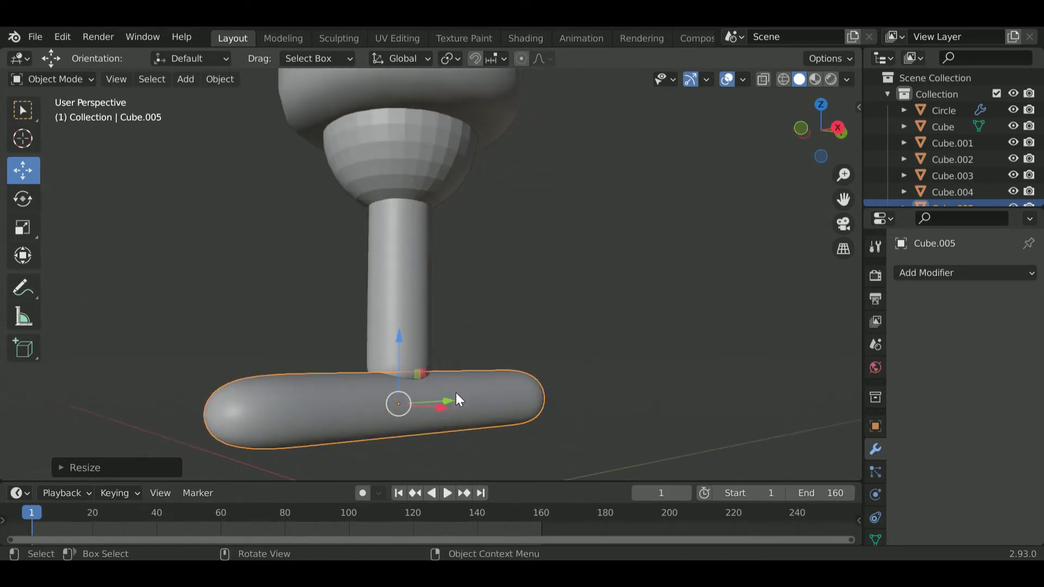
{"action": "mouse_move", "coordinate": [395, 341]}
{"action": "left_mouse_down"}
{"action": "mouse_move", "coordinate": [405, 300]}
{"action": "mouse_move", "coordinate": [401, 329]}
{"action": "left_mouse_up"}
Step: Check the capsule in wireframe and a cancelled loop-cut preview, then return to solid Right view
{"action": "left_click", "coordinate": [781, 81]}
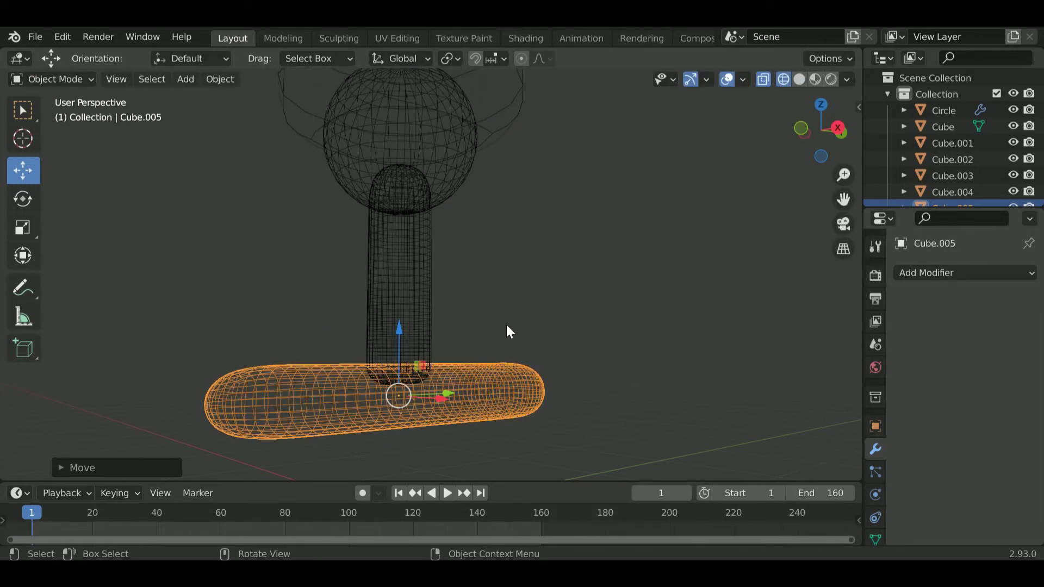
{"action": "key", "text": "Tab"}
{"action": "key", "text": "ctrl+r"}
{"action": "key", "text": "Tab"}
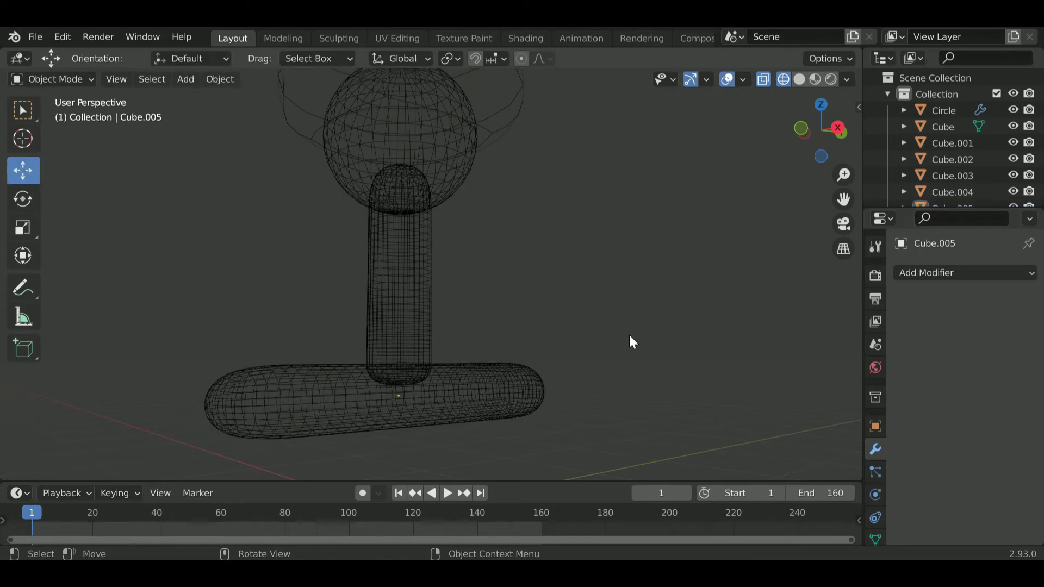
{"action": "left_click", "coordinate": [799, 81]}
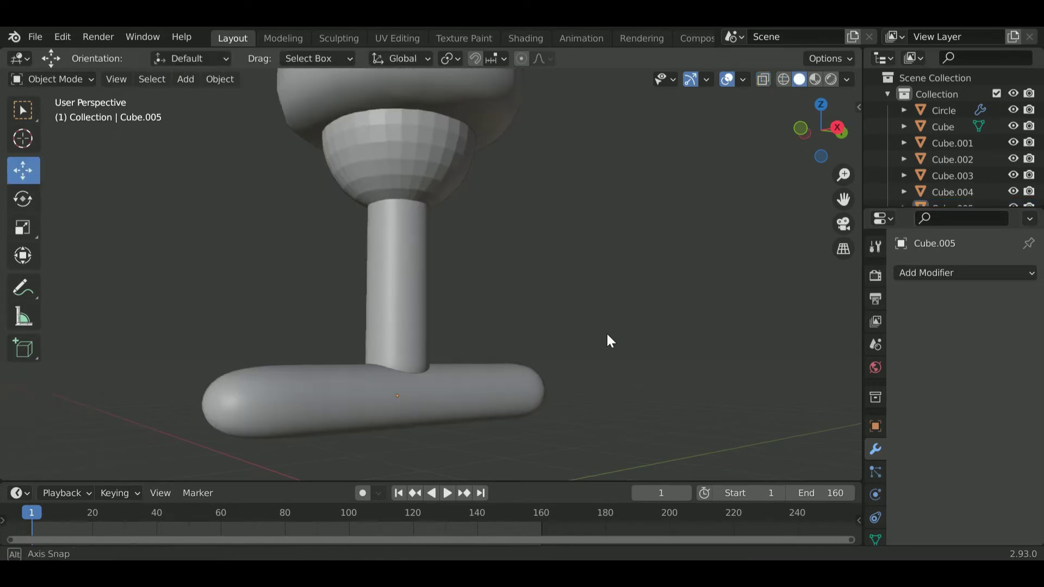
{"action": "middle_click_drag", "start_coordinate": [611, 341], "coordinate": [559, 341]}
{"action": "left_click", "coordinate": [823, 128]}
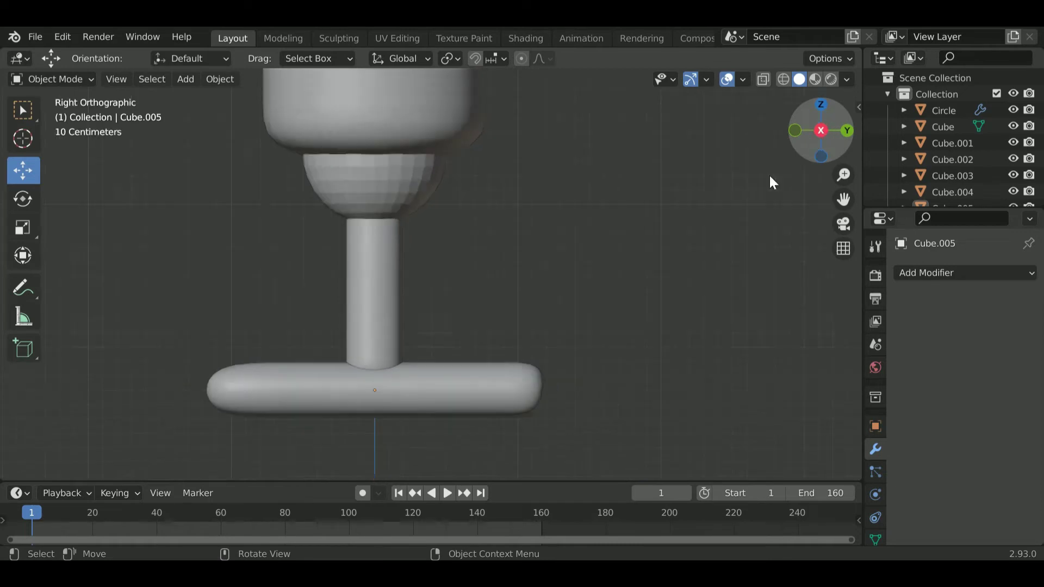
{"action": "scroll", "coordinate": [577, 334], "scroll_direction": "down", "scroll_amount": 1}
{"action": "scroll", "coordinate": [570, 341], "scroll_direction": "down", "scroll_amount": 2}
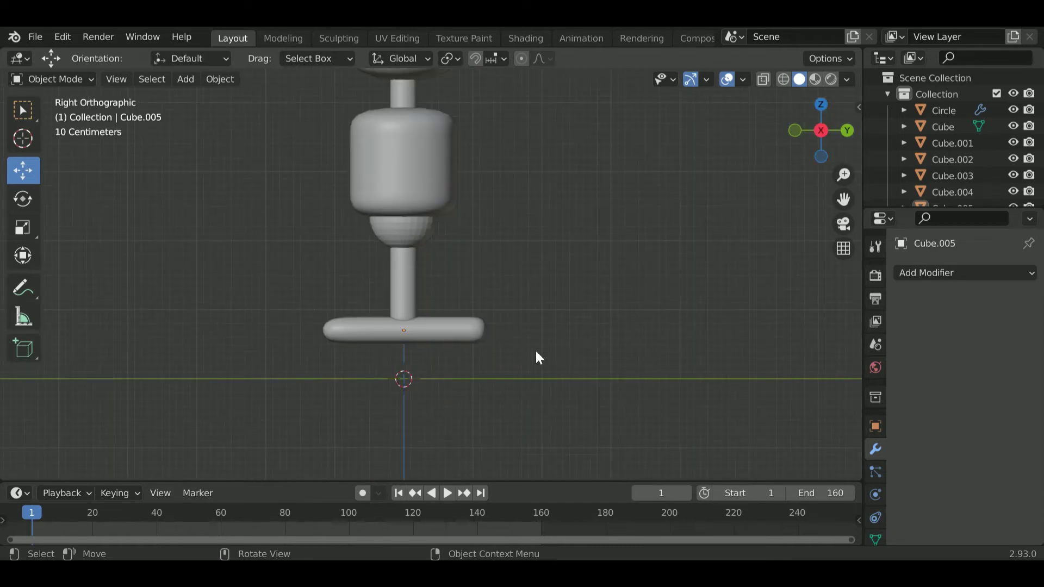
Step: Scale the foot bar Cube.005 to about 0.65 along Y
{"action": "left_click", "coordinate": [435, 336]}
{"action": "key", "text": "s"}
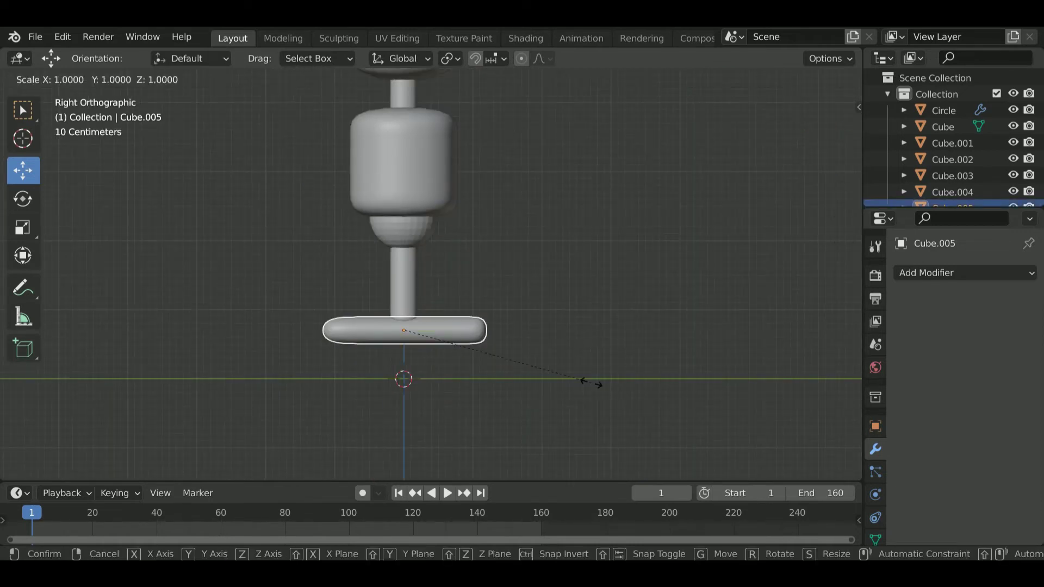
{"action": "key", "text": "x"}
{"action": "key", "text": "y"}
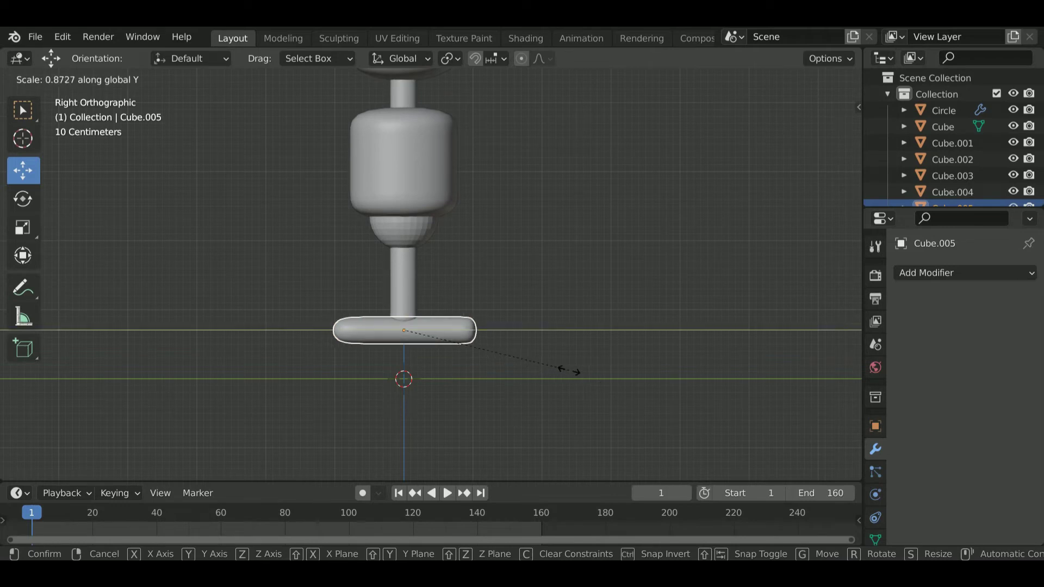
{"action": "left_click", "coordinate": [528, 356]}
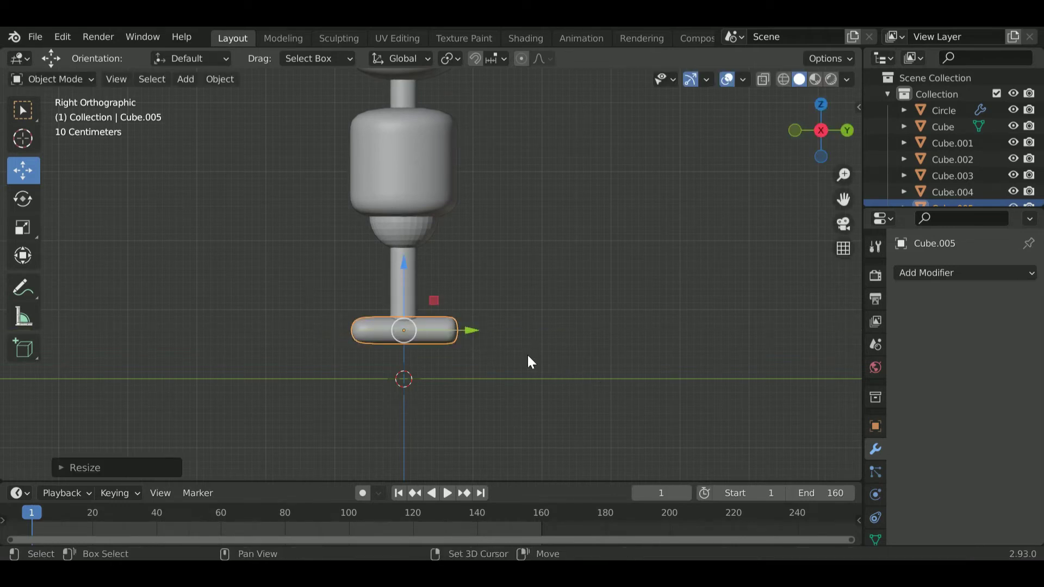
{"action": "key", "text": "shift+a"}
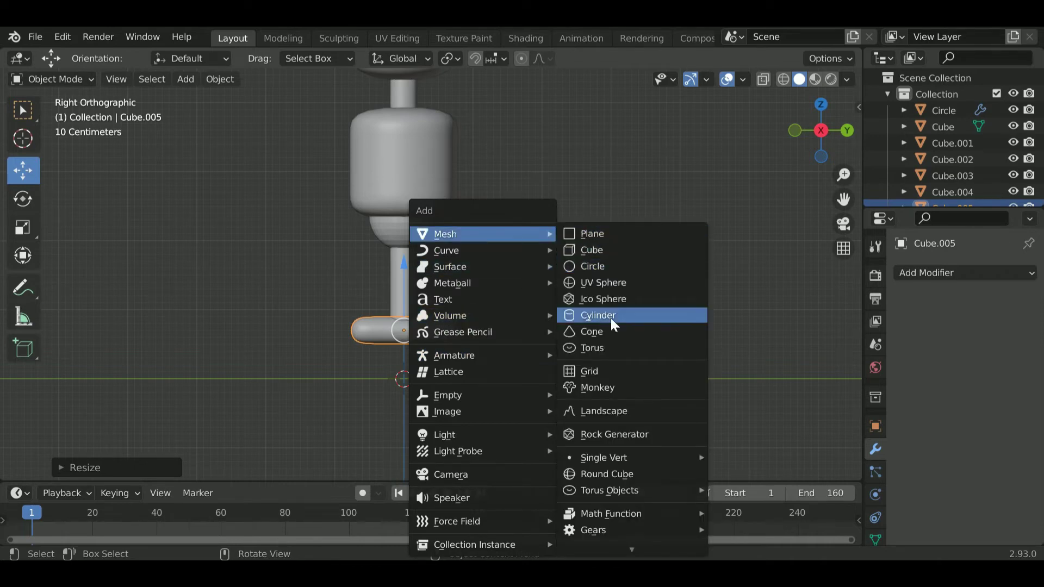
Step: Add a UV sphere and squash it along Y into a thin ellipse
{"action": "left_click", "coordinate": [601, 285]}
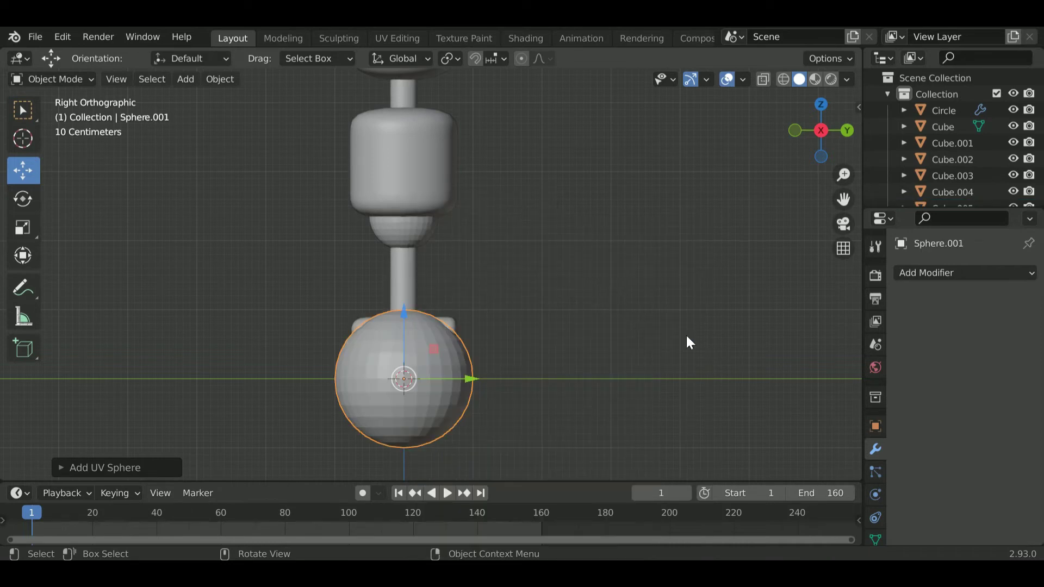
{"action": "key", "text": "s"}
{"action": "key", "text": "x"}
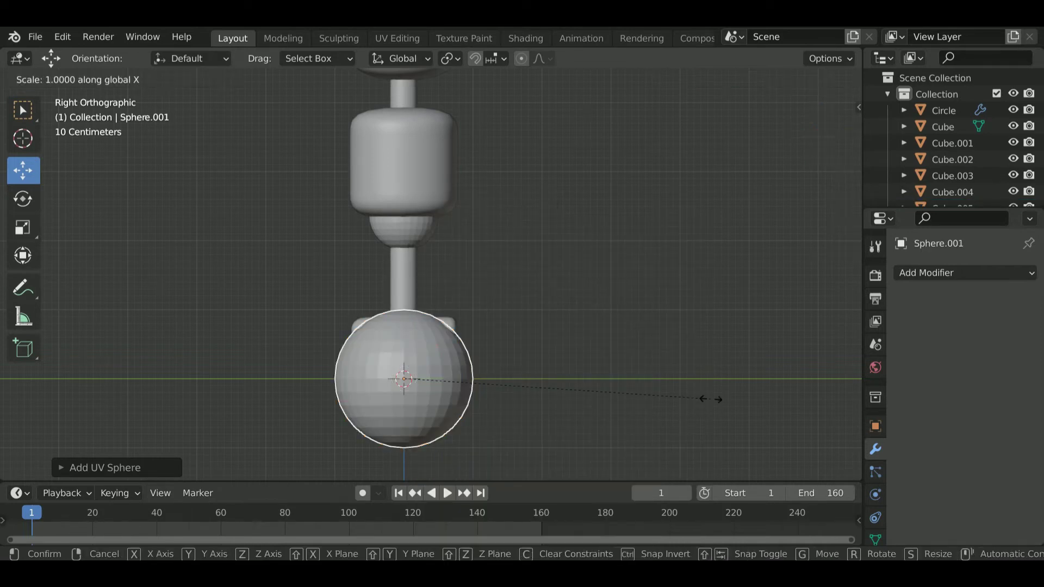
{"action": "key", "text": "y"}
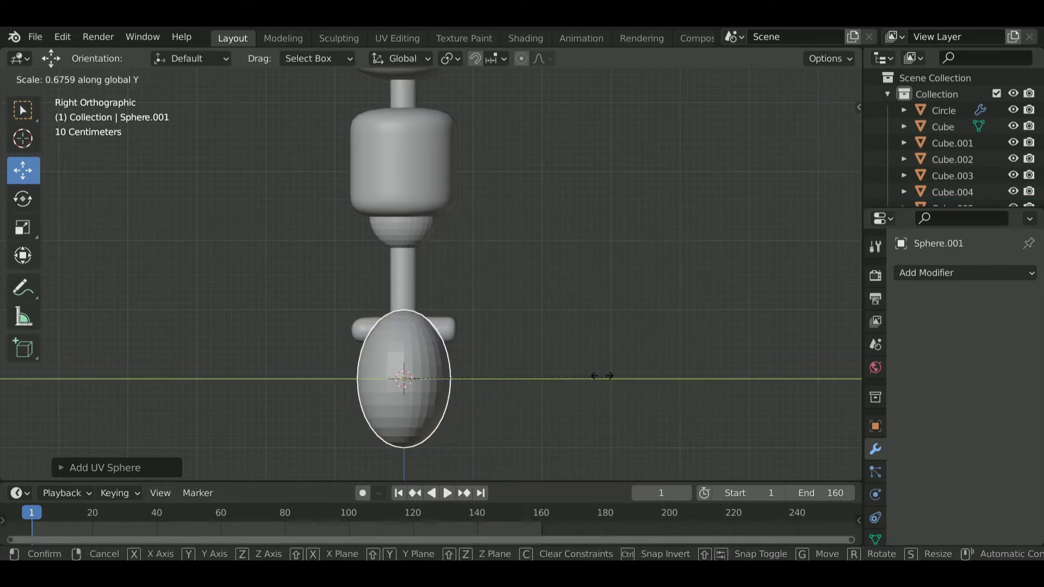
{"action": "left_click", "coordinate": [487, 387]}
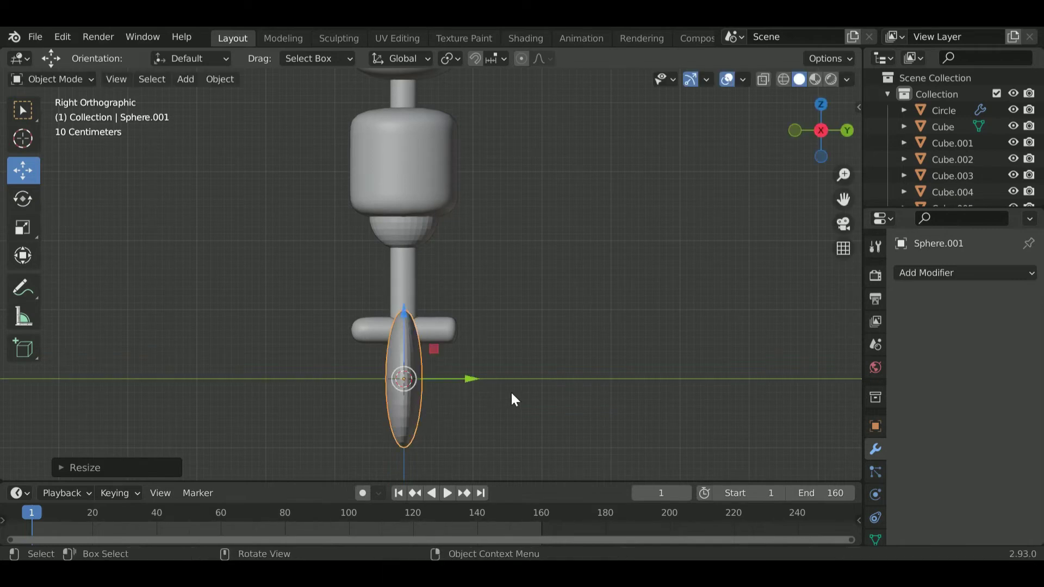
{"action": "mouse_move", "coordinate": [511, 391]}
{"action": "middle_mouse_down"}
{"action": "mouse_move", "coordinate": [627, 403]}
{"action": "mouse_move", "coordinate": [647, 424]}
{"action": "middle_mouse_up"}
Step: Shrink the squashed sphere, inspect it from the side, then delete it
{"action": "key", "text": "s"}
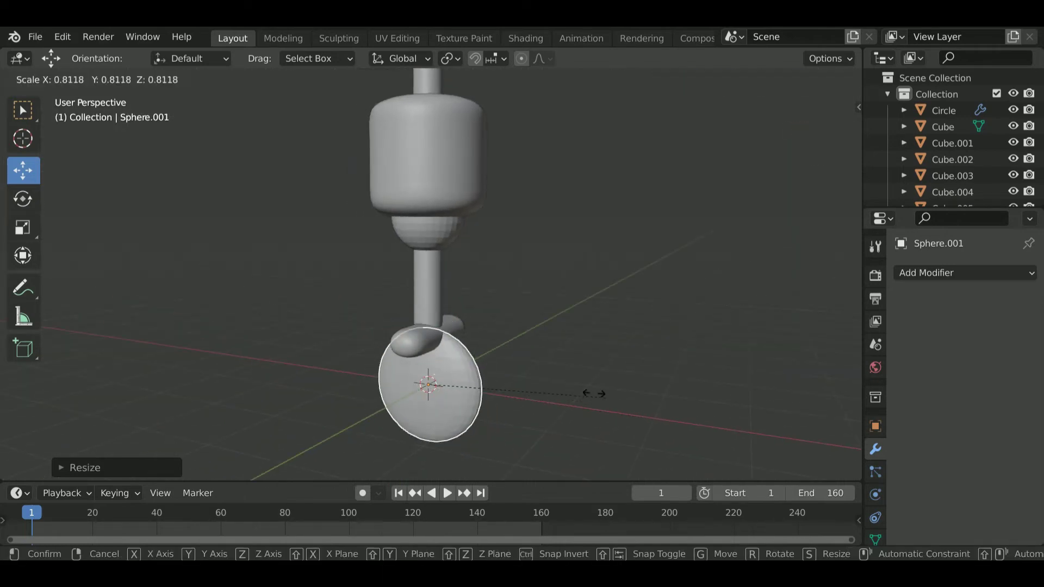
{"action": "left_click", "coordinate": [526, 379]}
{"action": "middle_click_drag", "start_coordinate": [575, 373], "coordinate": [455, 365]}
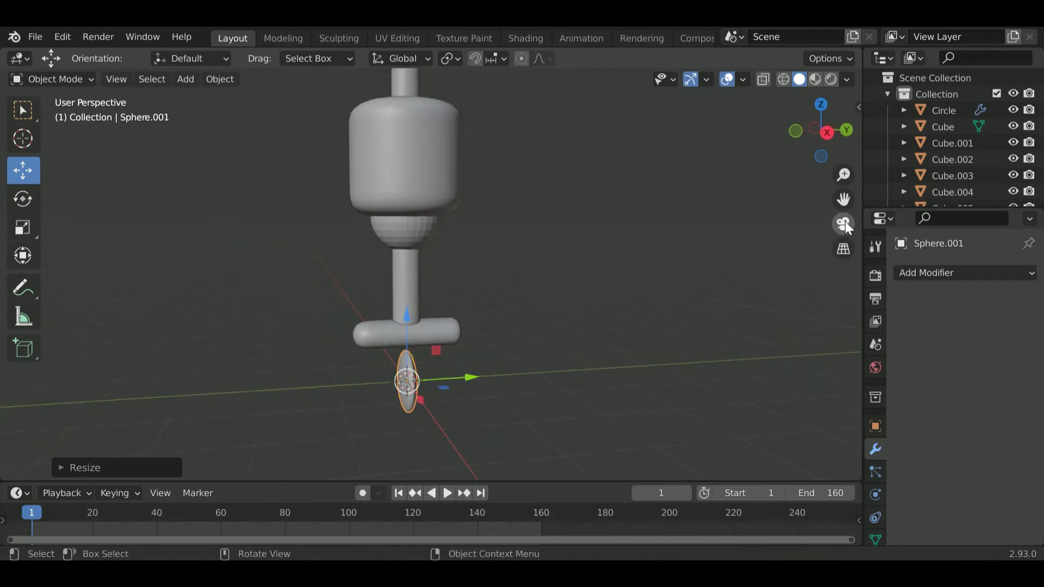
{"action": "left_click", "coordinate": [826, 132]}
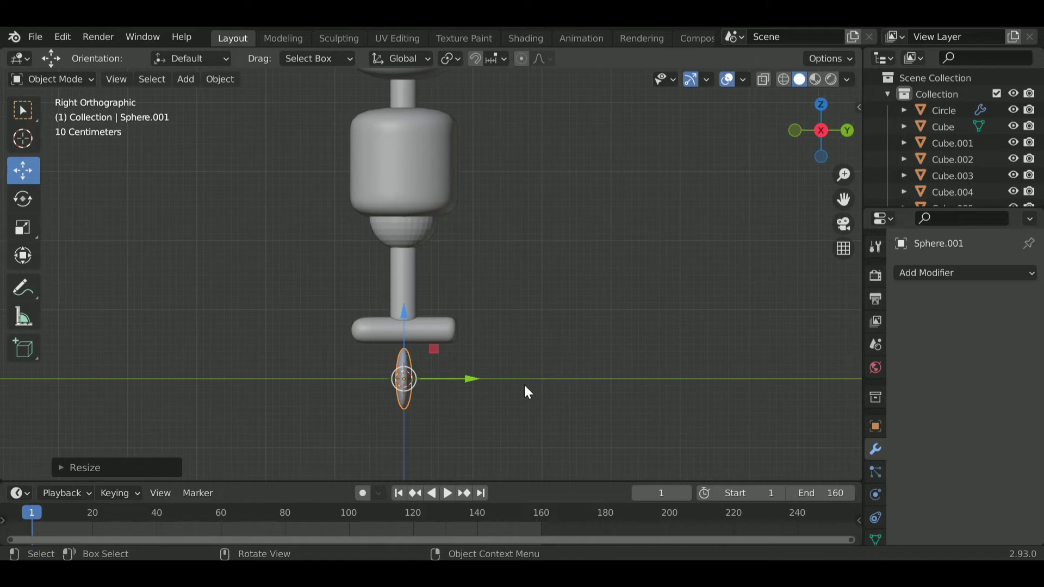
{"action": "key", "text": "Delete"}
{"action": "key", "text": "shift+a"}
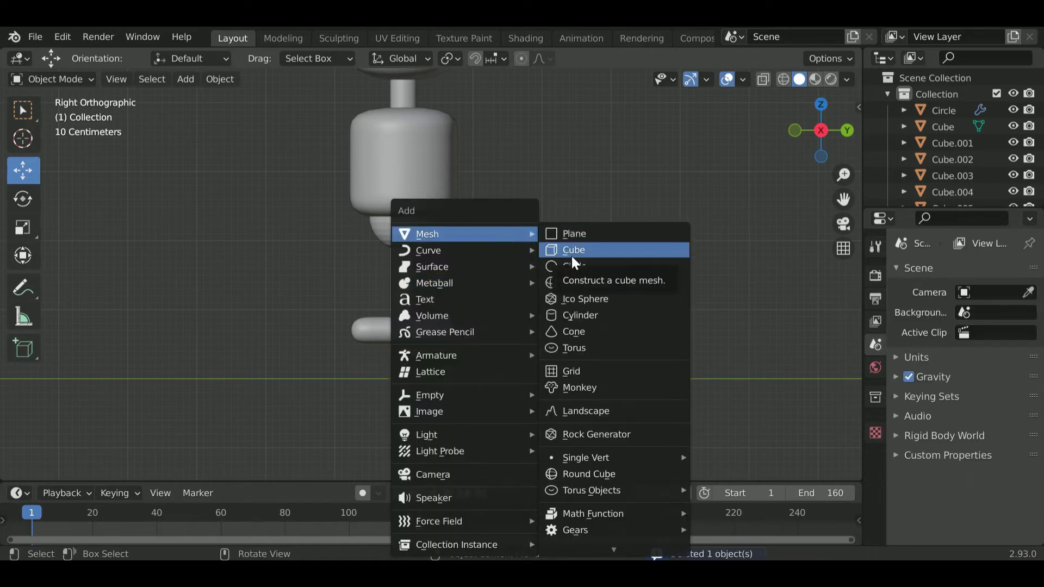
{"action": "mouse_move", "coordinate": [457, 250]}
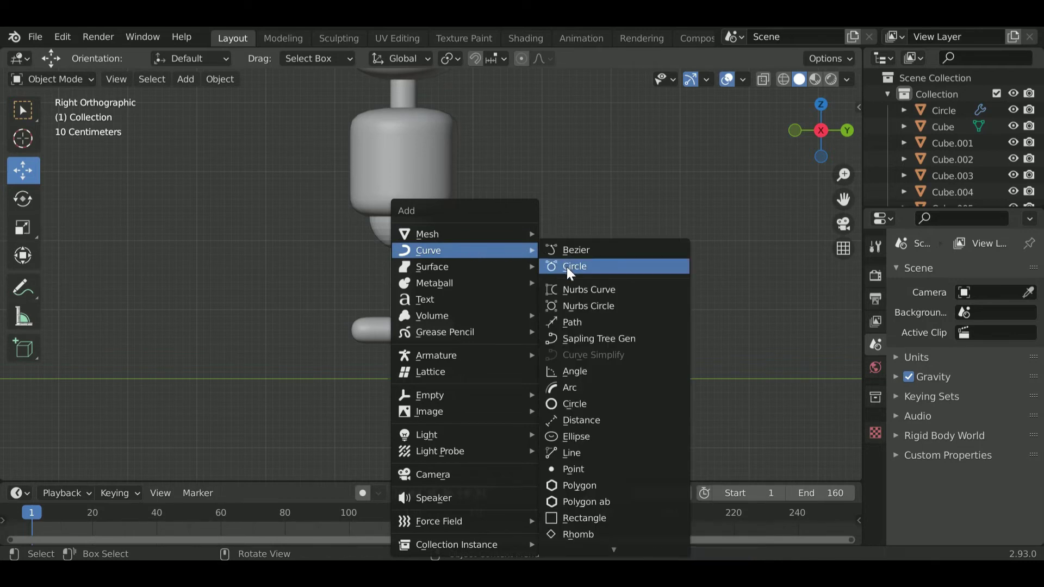
Step: Add a Bezier circle and rotate it about Z, X and Y to stand it upright
{"action": "left_click", "coordinate": [568, 267]}
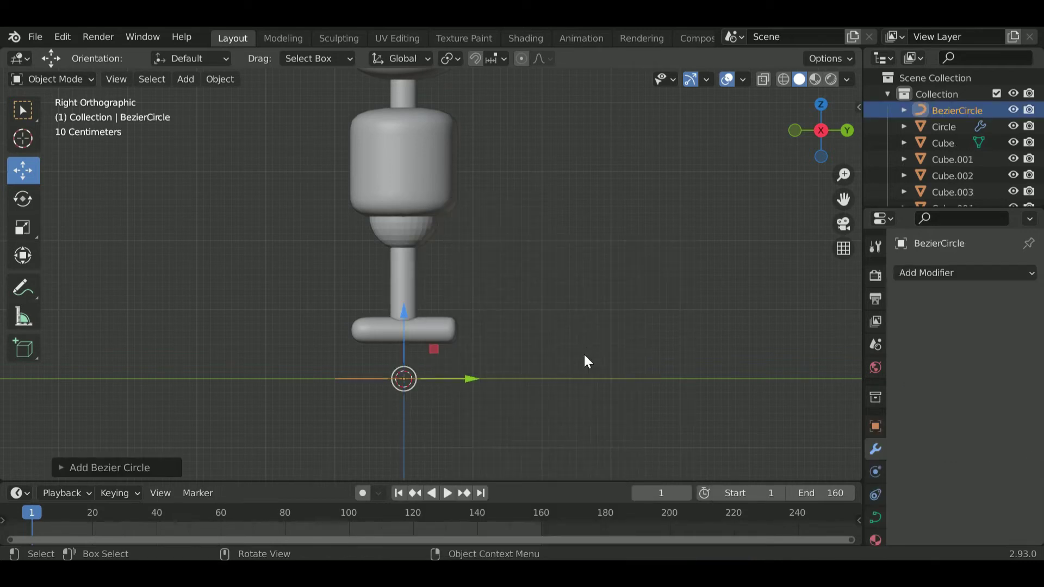
{"action": "type", "text": "rz9"}
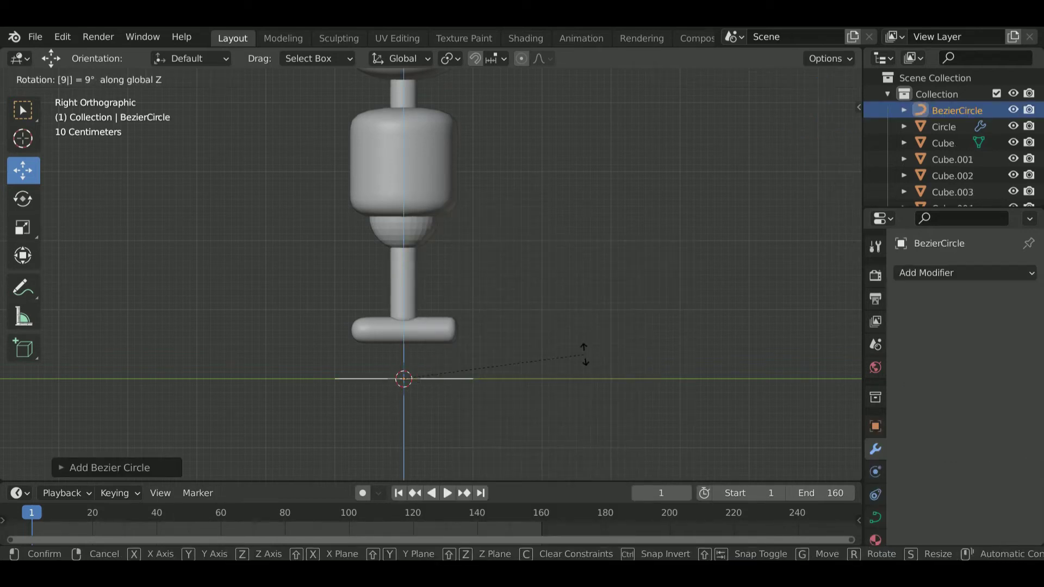
{"action": "key", "text": "Return"}
{"action": "type", "text": "rx"}
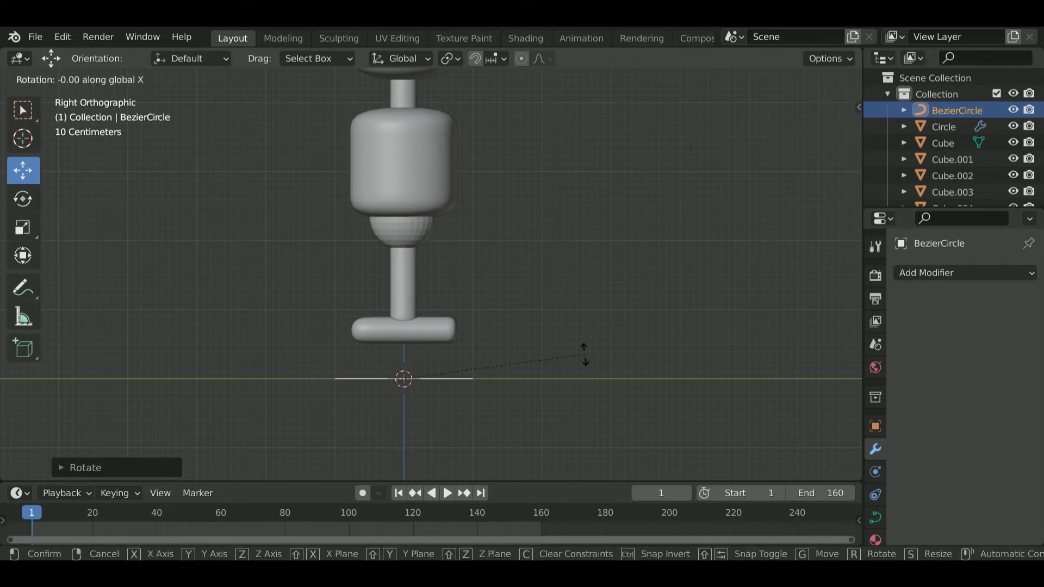
{"action": "type", "text": "90"}
{"action": "key", "text": "Return"}
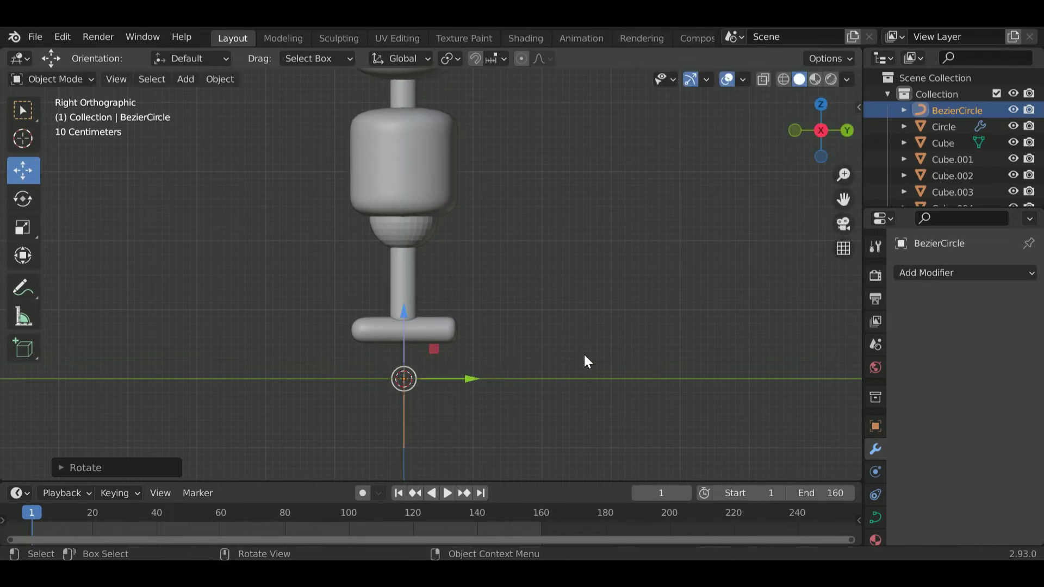
{"action": "type", "text": "ry9"}
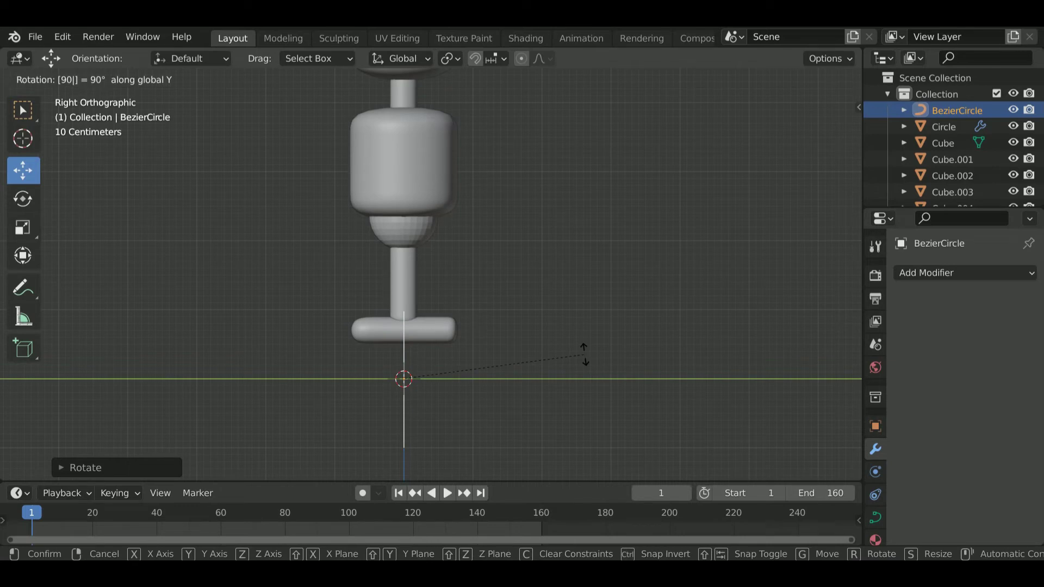
{"action": "key", "text": "Return"}
Step: In Edit Mode, turn the circle's points 90° about Z, then return to Object Mode
{"action": "key", "text": "Tab"}
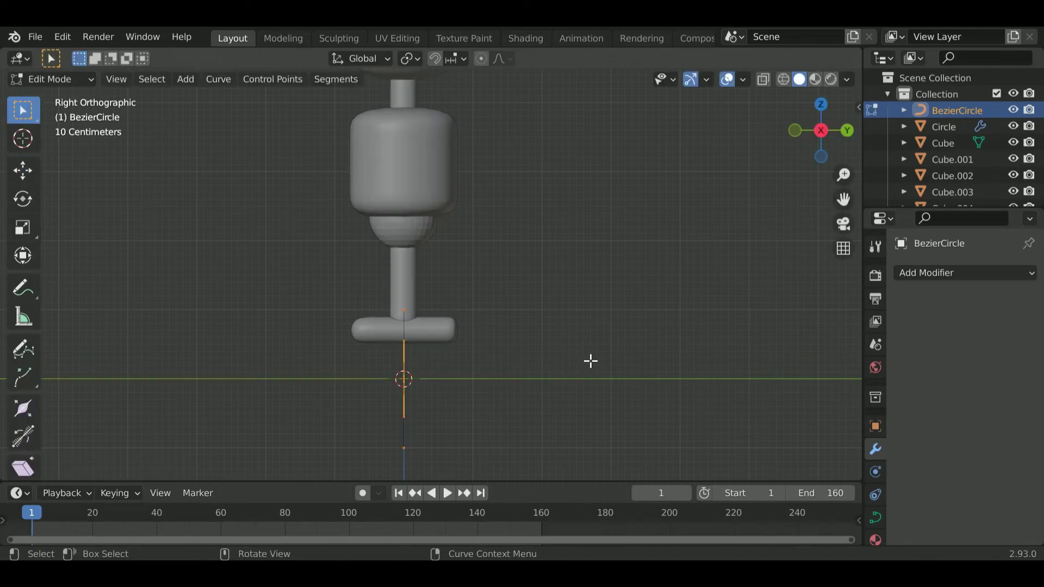
{"action": "type", "text": "rz"}
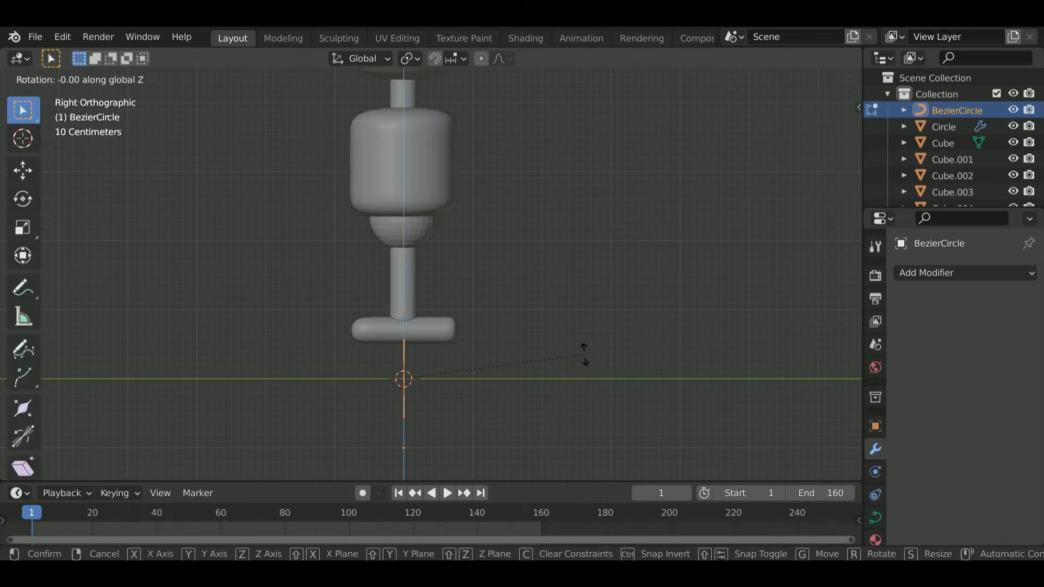
{"action": "type", "text": "90"}
{"action": "key", "text": "Return"}
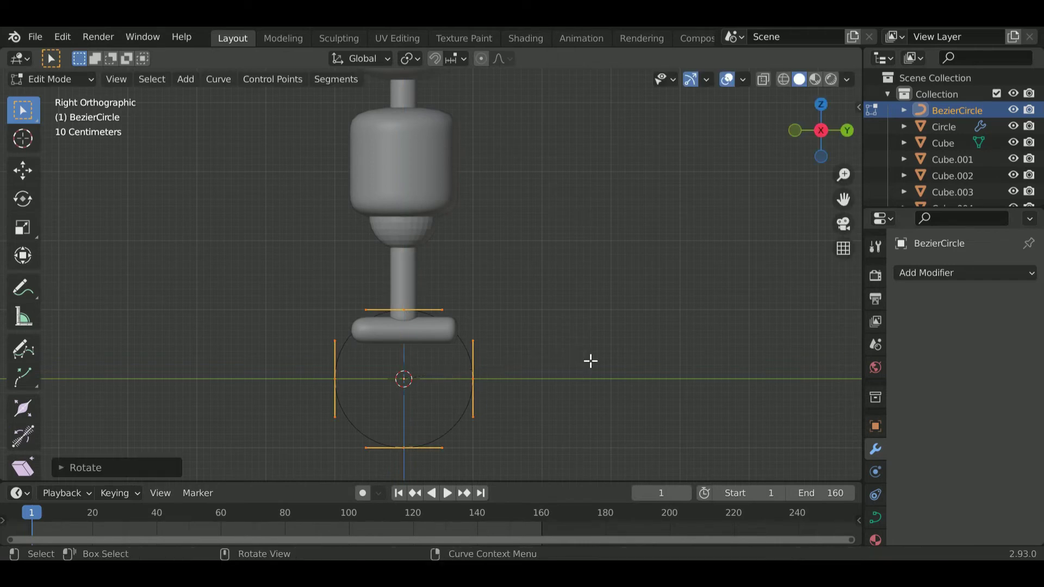
{"action": "key", "text": "Tab"}
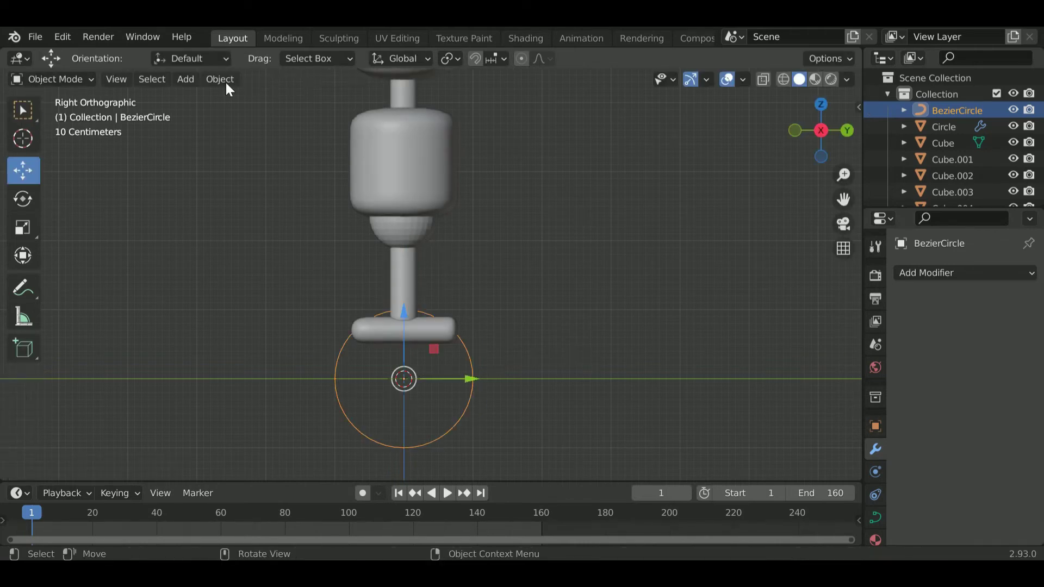
Step: Convert the BezierCircle to a mesh and fill it with a face
{"action": "left_click", "coordinate": [224, 81]}
{"action": "mouse_move", "coordinate": [243, 507]}
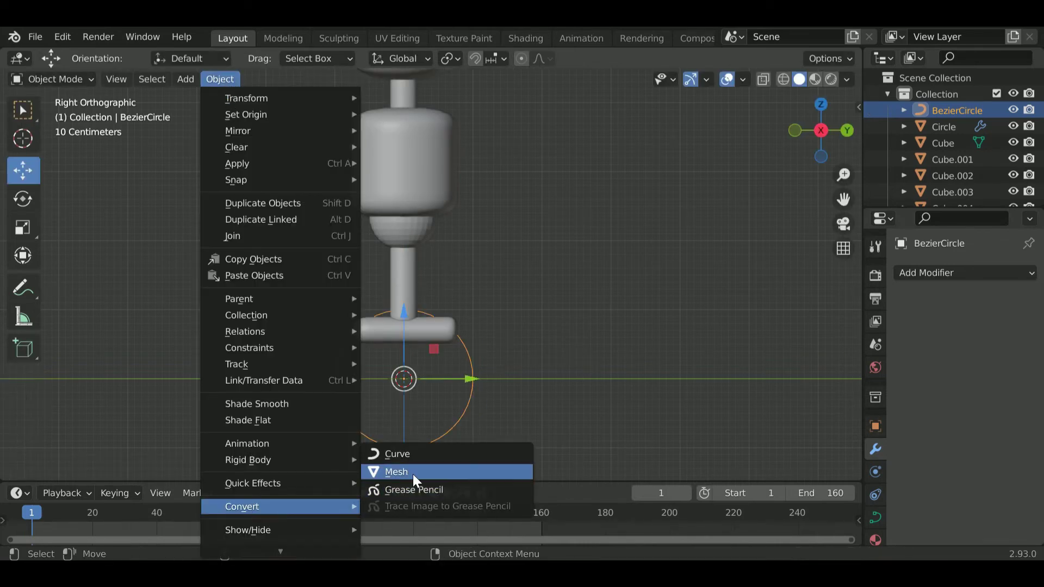
{"action": "left_click", "coordinate": [413, 472]}
{"action": "key", "text": "Tab"}
{"action": "key", "text": "a"}
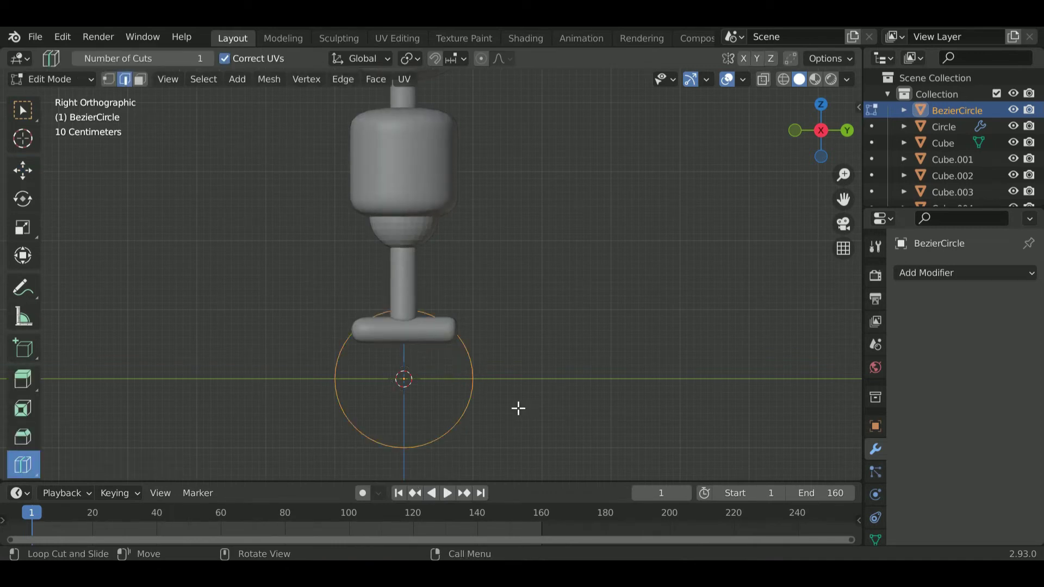
{"action": "key", "text": "f"}
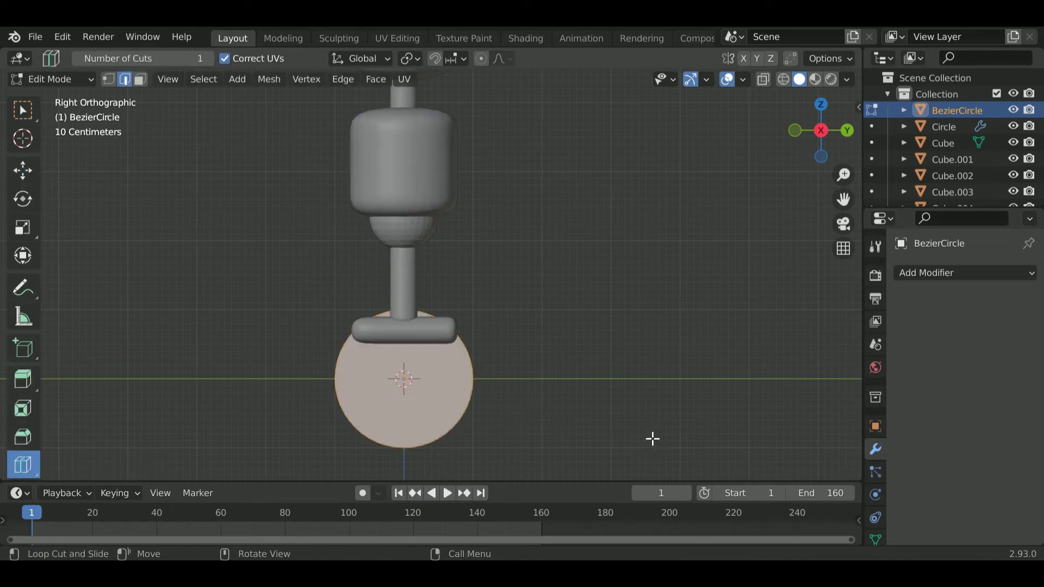
{"action": "key", "text": "Tab"}
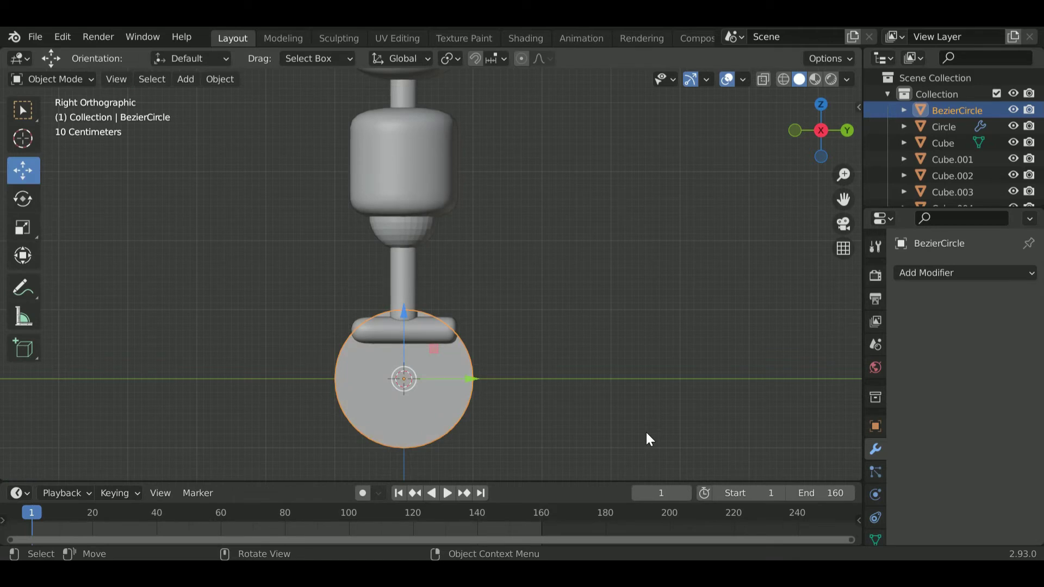
Step: Stand the disc upright by rotating it 90° on X, then 90° on Z
{"action": "type", "text": "r"}
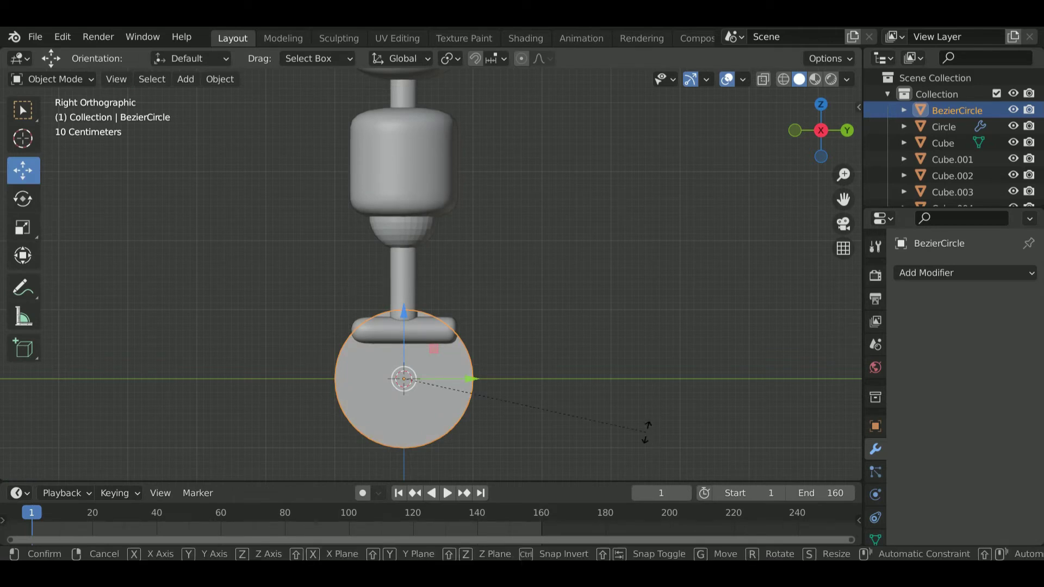
{"action": "type", "text": "x90"}
{"action": "key", "text": "Return"}
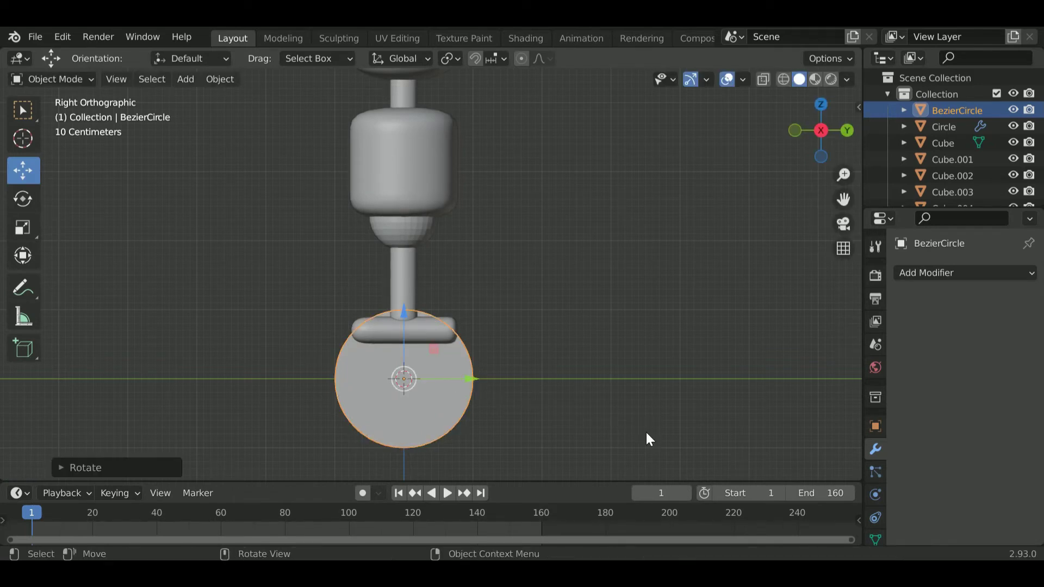
{"action": "type", "text": "r"}
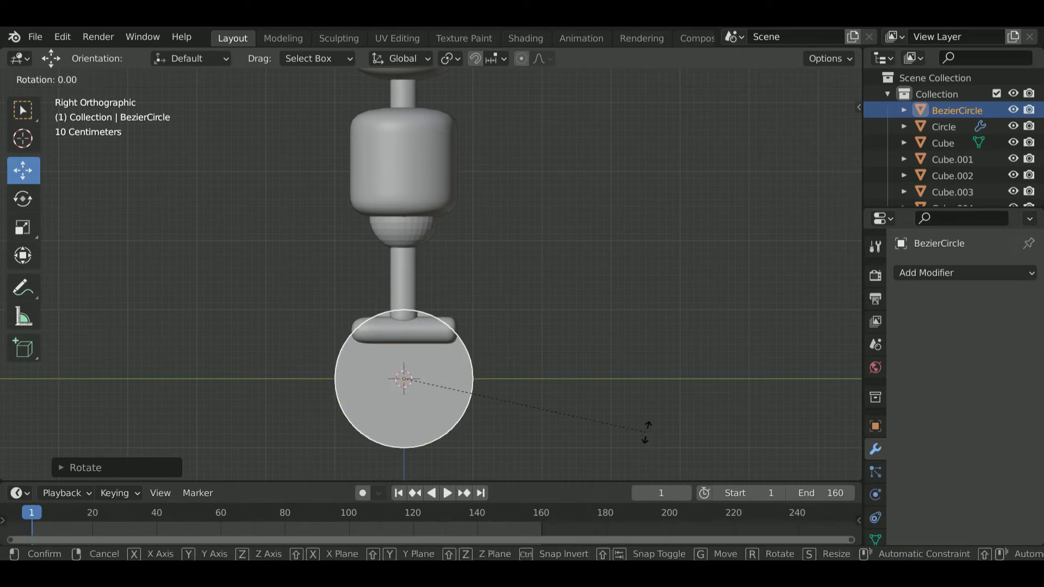
{"action": "type", "text": "z90"}
{"action": "key", "text": "Return"}
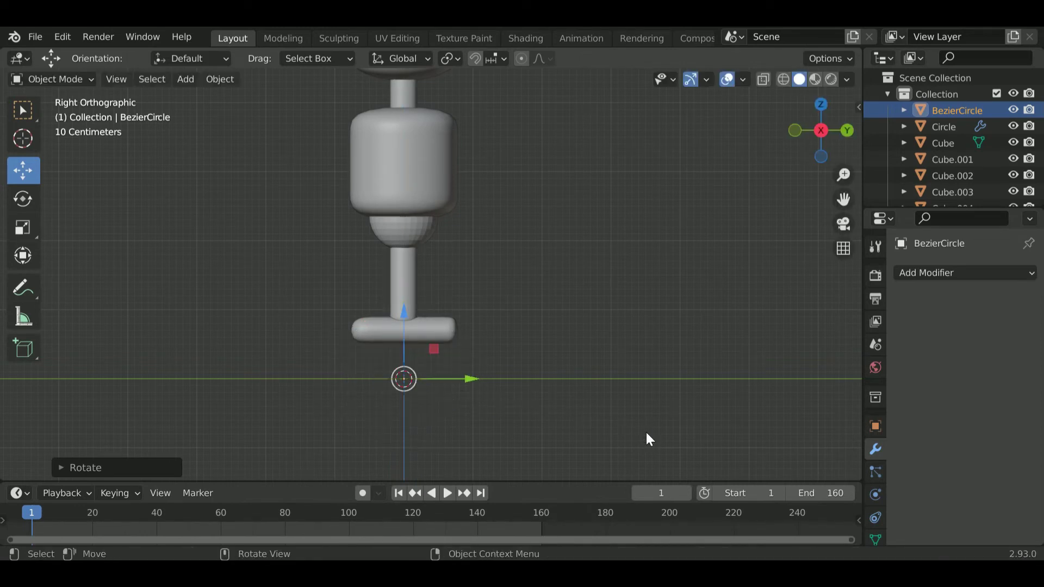
{"action": "mouse_move", "coordinate": [588, 405]}
{"action": "middle_mouse_down"}
{"action": "mouse_move", "coordinate": [656, 411]}
{"action": "mouse_move", "coordinate": [626, 409]}
{"action": "middle_mouse_up"}
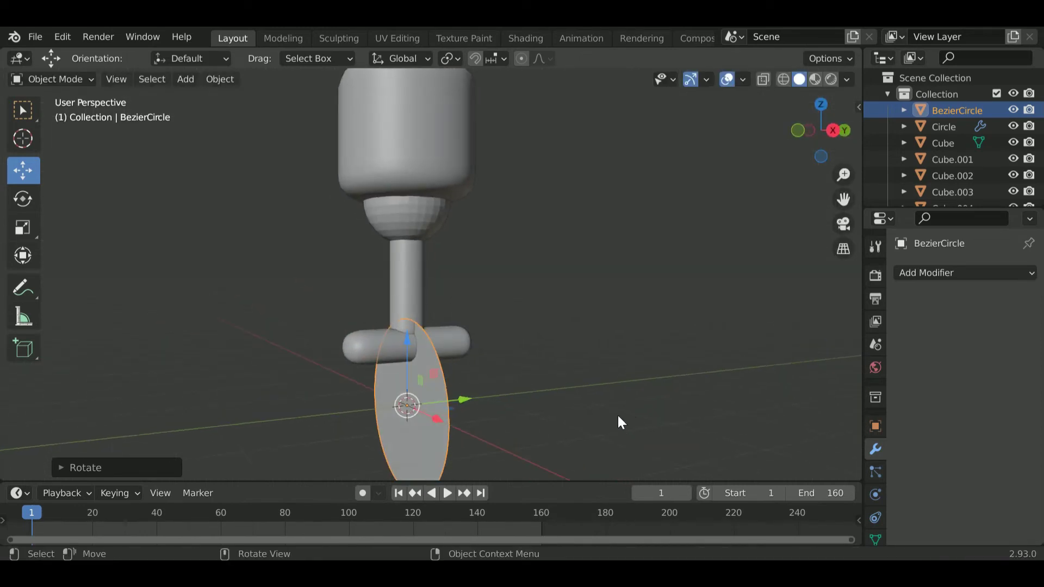
Step: Extrude the circle face into a thick disc, then begin scaling it down
{"action": "key", "text": "Tab"}
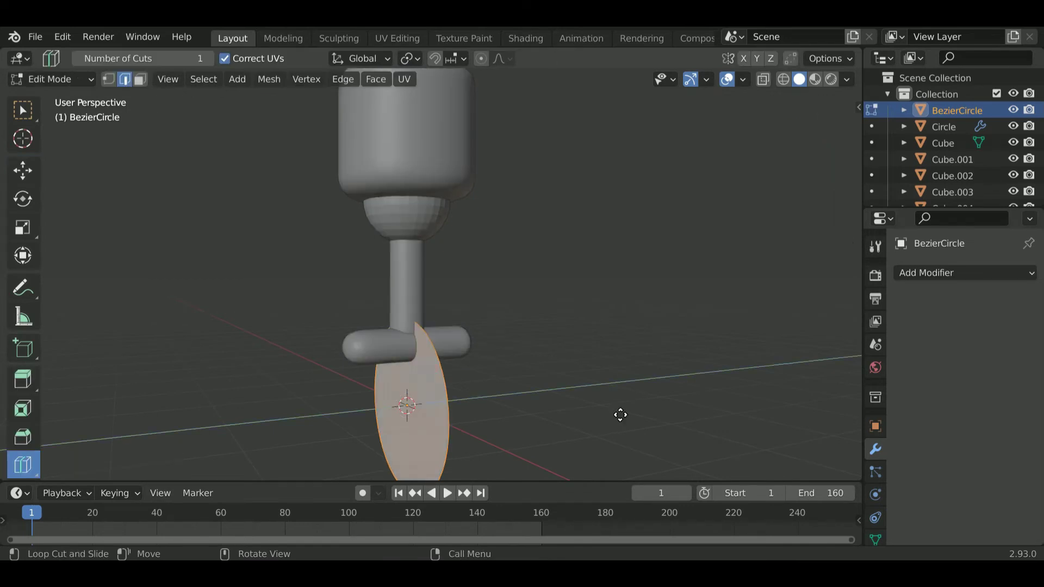
{"action": "key", "text": "e"}
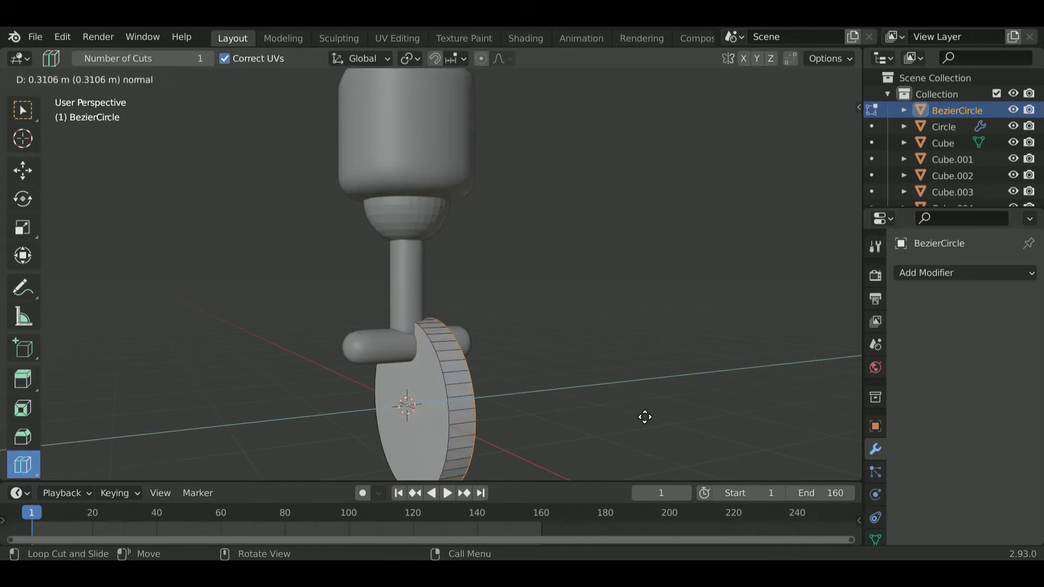
{"action": "left_click", "coordinate": [645, 417]}
{"action": "middle_click_drag", "start_coordinate": [627, 406], "coordinate": [563, 409]}
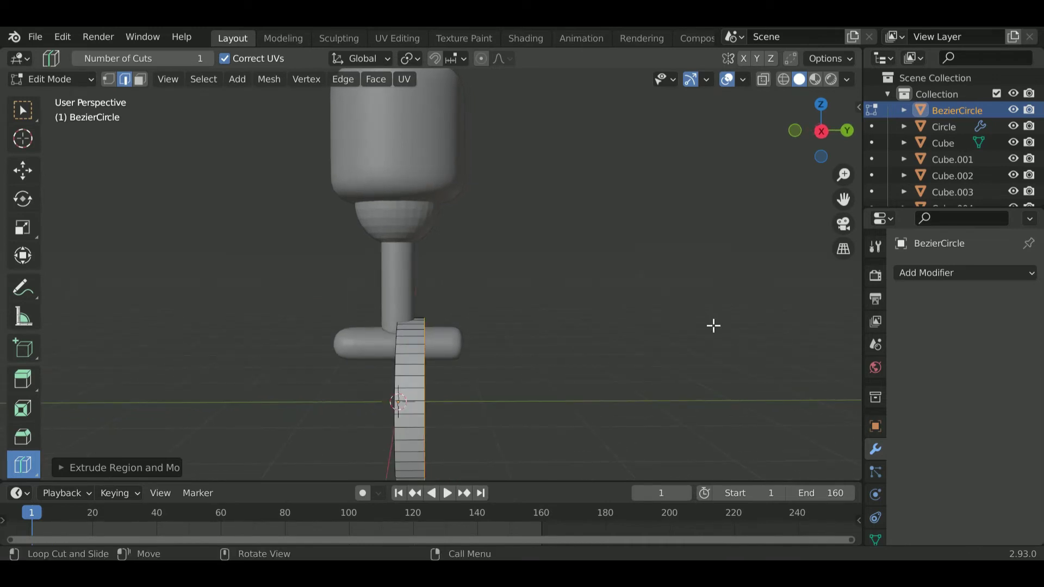
{"action": "left_click", "coordinate": [822, 132]}
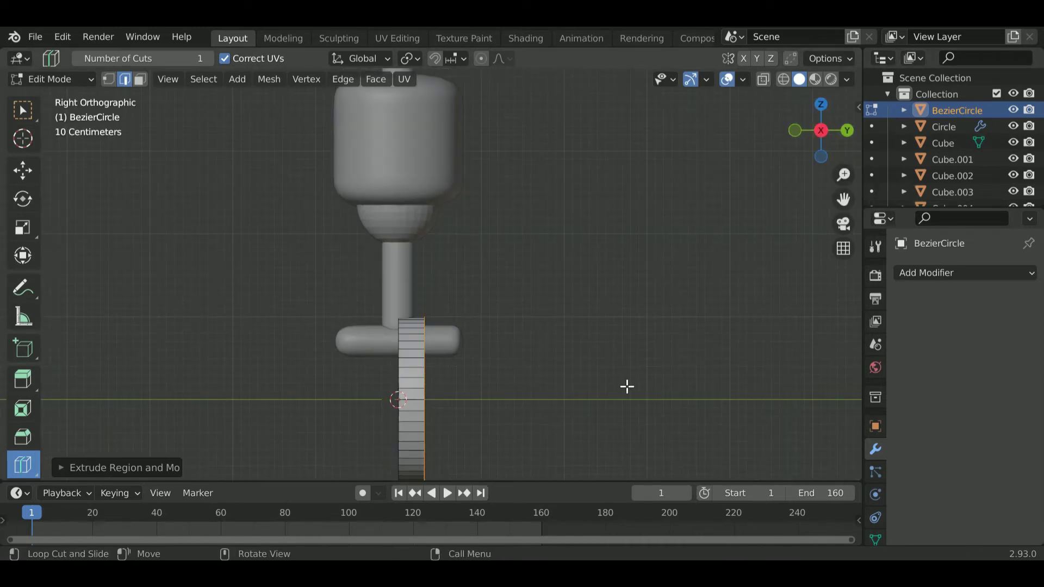
{"action": "key", "text": "Tab"}
{"action": "key", "text": "s"}
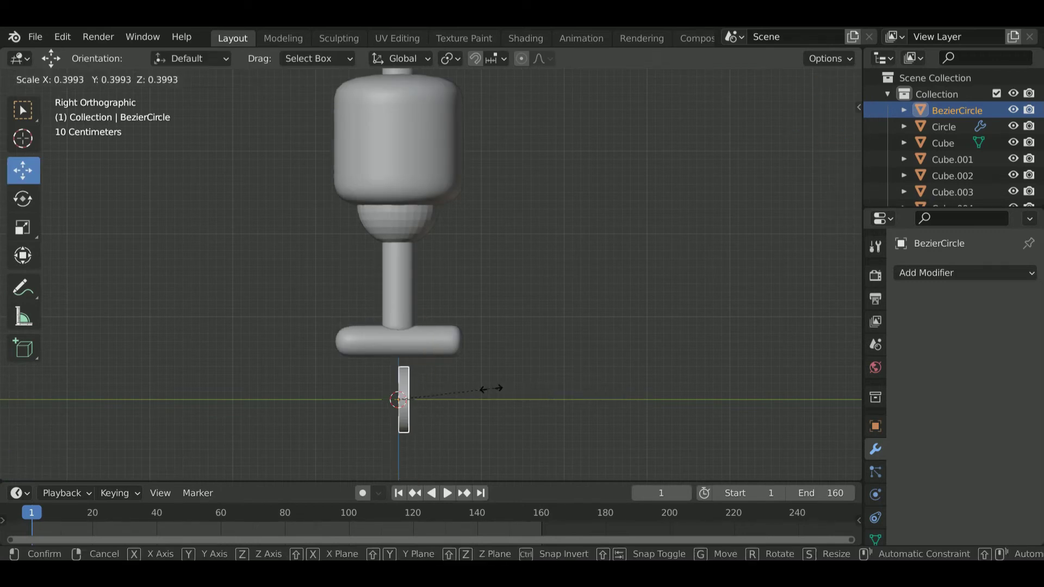
Step: Shrink the disc and move it up to the axle's end
{"action": "left_click", "coordinate": [463, 412]}
{"action": "left_click_drag", "start_coordinate": [459, 406], "coordinate": [533, 421]}
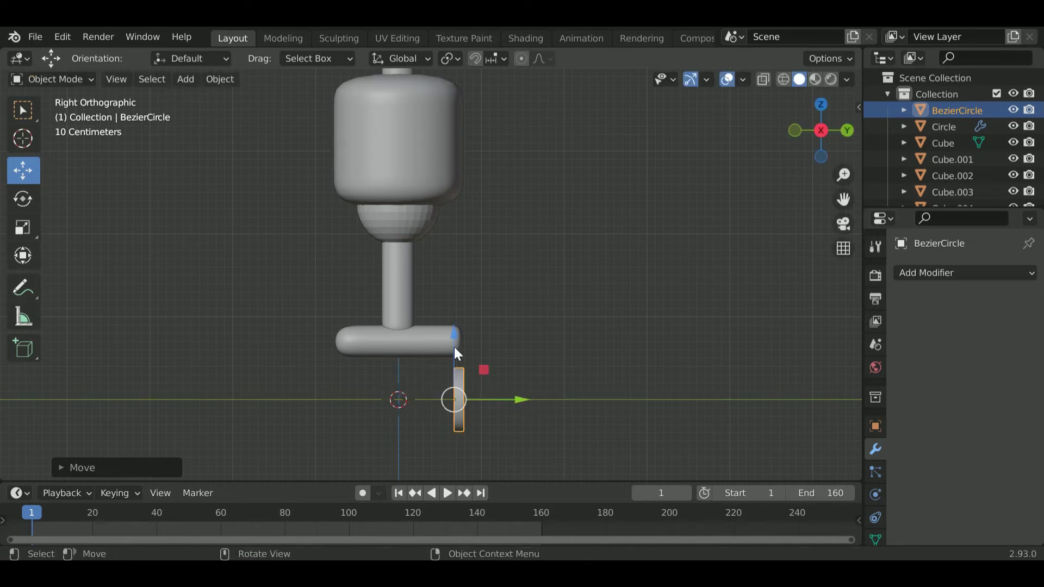
{"action": "left_click_drag", "start_coordinate": [454, 332], "coordinate": [467, 278]}
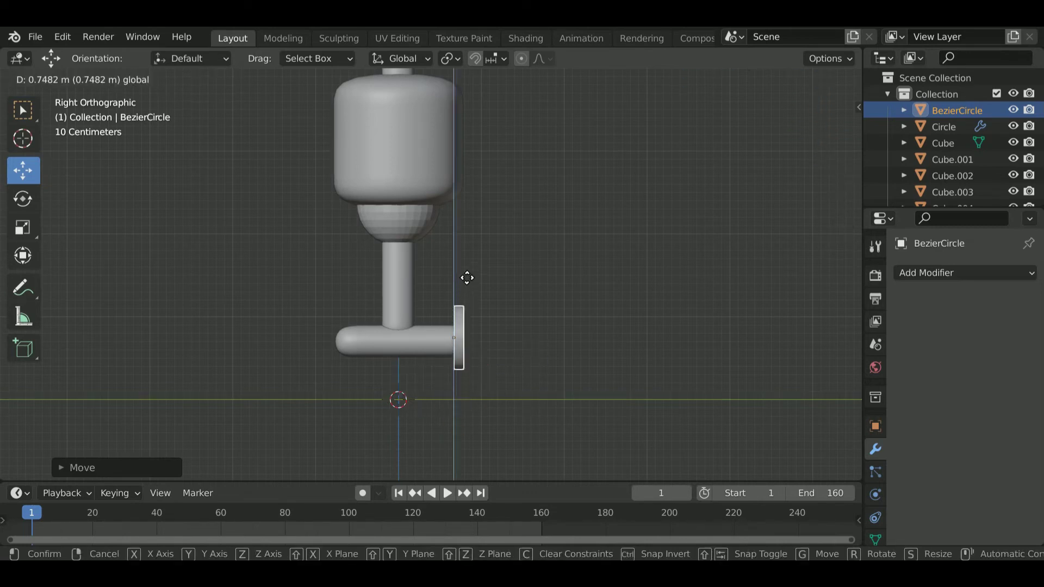
{"action": "left_click_drag", "start_coordinate": [466, 281], "coordinate": [467, 284]}
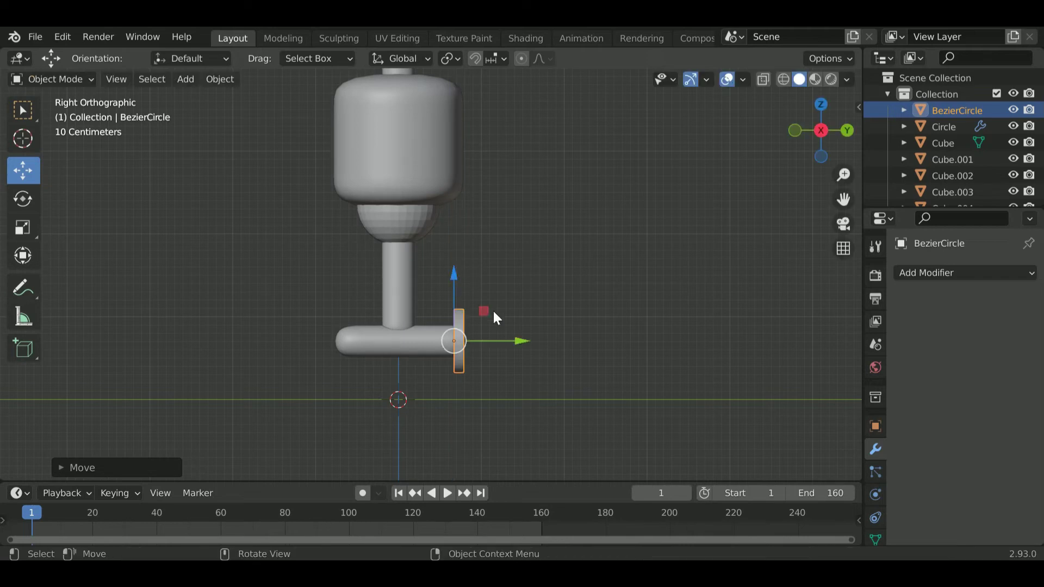
Step: Enlarge the disc to about 1.46× and slide it onto the axle end
{"action": "scroll", "coordinate": [492, 369], "scroll_direction": "up", "scroll_amount": 2}
{"action": "scroll", "coordinate": [524, 419], "scroll_direction": "up", "scroll_amount": 2}
{"action": "scroll", "coordinate": [553, 326], "scroll_direction": "up", "scroll_amount": 2}
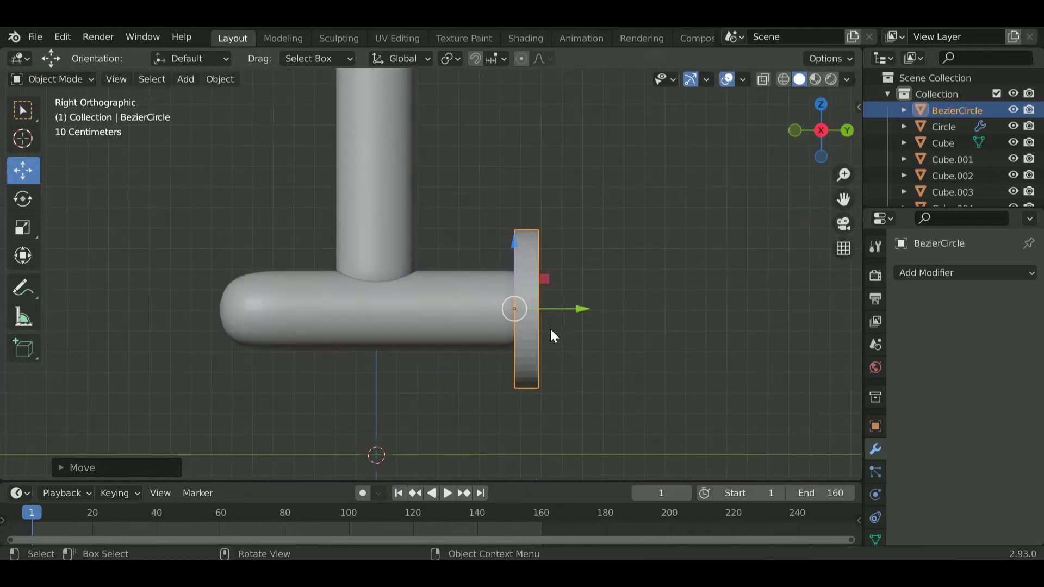
{"action": "scroll", "coordinate": [553, 334], "scroll_direction": "up", "scroll_amount": 1}
{"action": "key", "text": "s"}
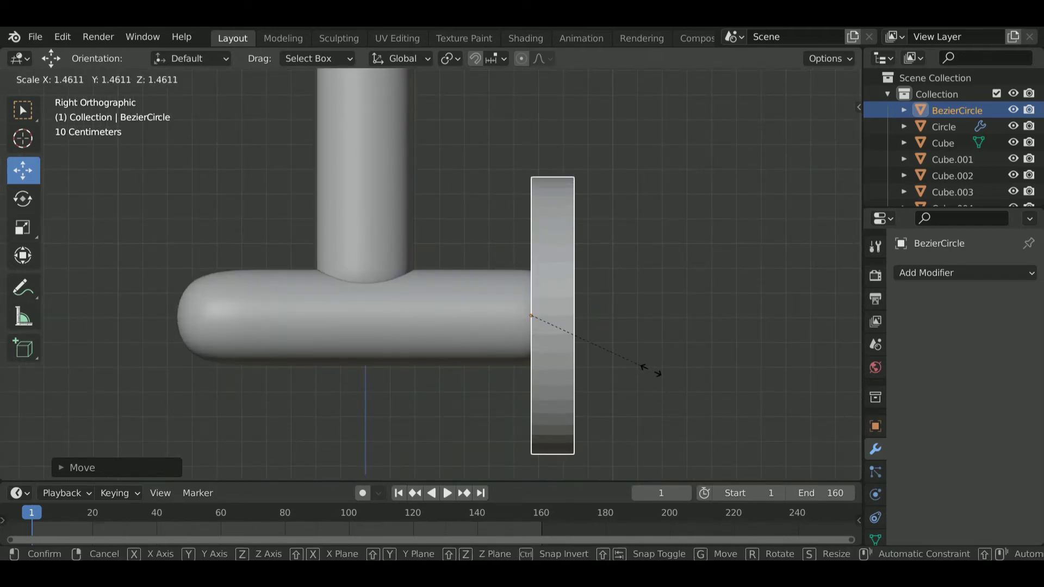
{"action": "left_click", "coordinate": [643, 337]}
{"action": "left_click_drag", "start_coordinate": [594, 320], "coordinate": [549, 323]}
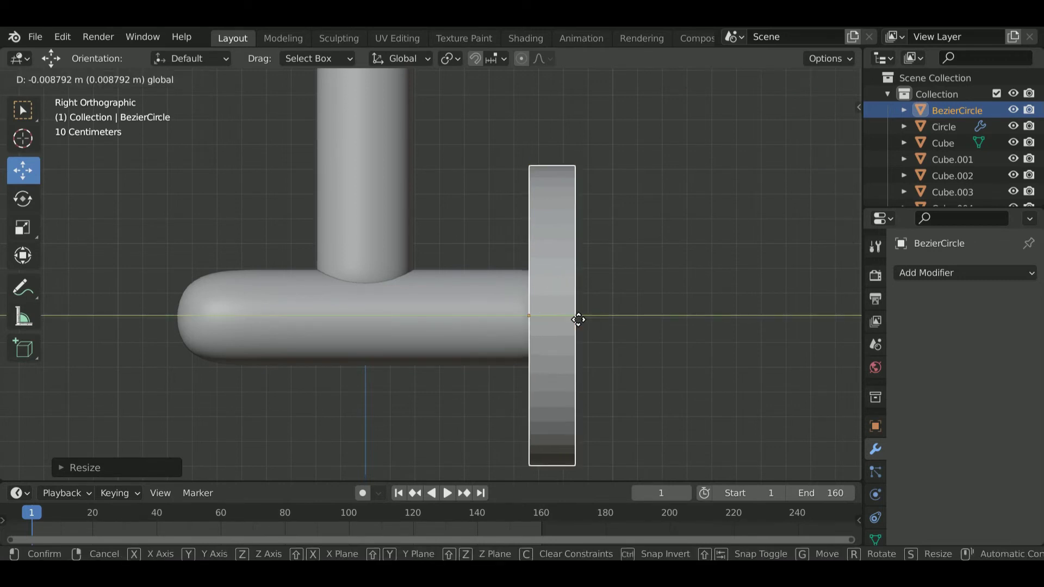
{"action": "left_click", "coordinate": [548, 323]}
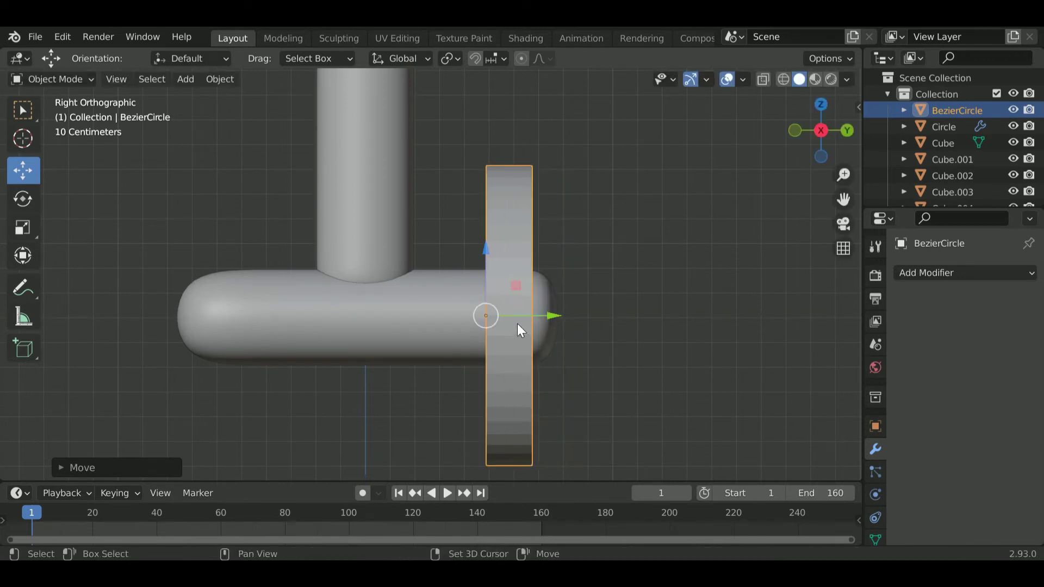
Step: Shorten the vertical post Cube.004 and the horizontal axle Cube.005
{"action": "mouse_move", "coordinate": [517, 325]}
{"action": "middle_mouse_down"}
{"action": "mouse_move", "coordinate": [678, 354]}
{"action": "mouse_move", "coordinate": [776, 333]}
{"action": "mouse_move", "coordinate": [688, 328]}
{"action": "mouse_move", "coordinate": [587, 351]}
{"action": "middle_mouse_up"}
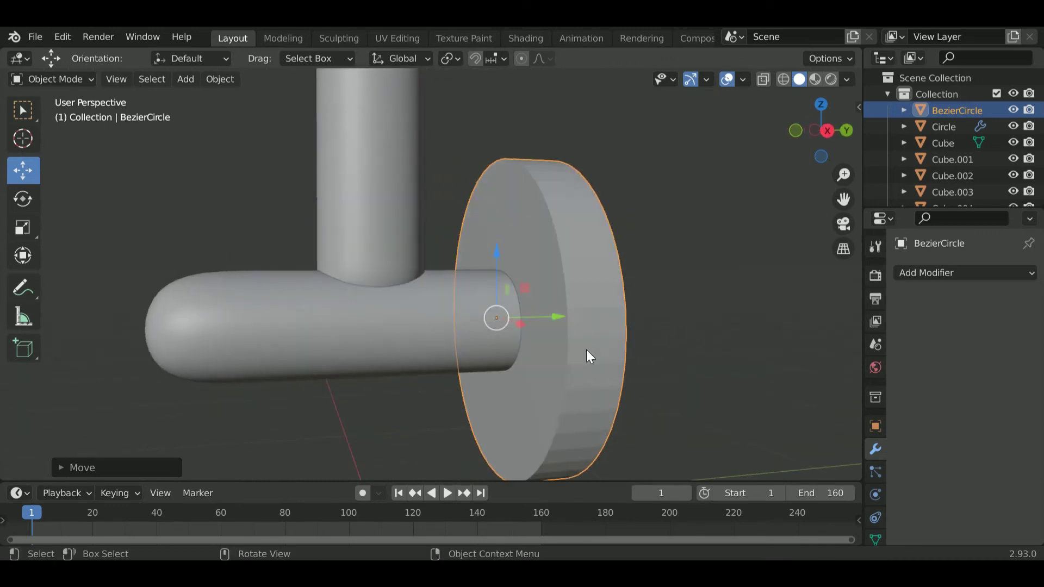
{"action": "scroll", "coordinate": [419, 334], "scroll_direction": "down", "scroll_amount": 5}
{"action": "mouse_move", "coordinate": [428, 335]}
{"action": "middle_mouse_down"}
{"action": "mouse_move", "coordinate": [504, 333]}
{"action": "mouse_move", "coordinate": [467, 381]}
{"action": "mouse_move", "coordinate": [372, 276]}
{"action": "middle_mouse_up"}
{"action": "left_click", "coordinate": [372, 276]}
{"action": "key", "text": "s"}
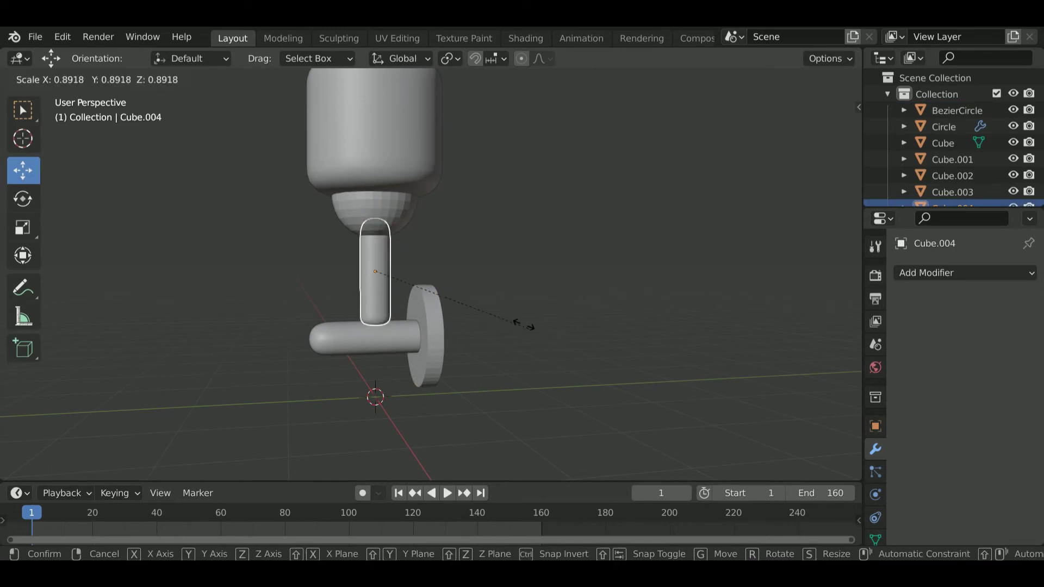
{"action": "left_click", "coordinate": [496, 311]}
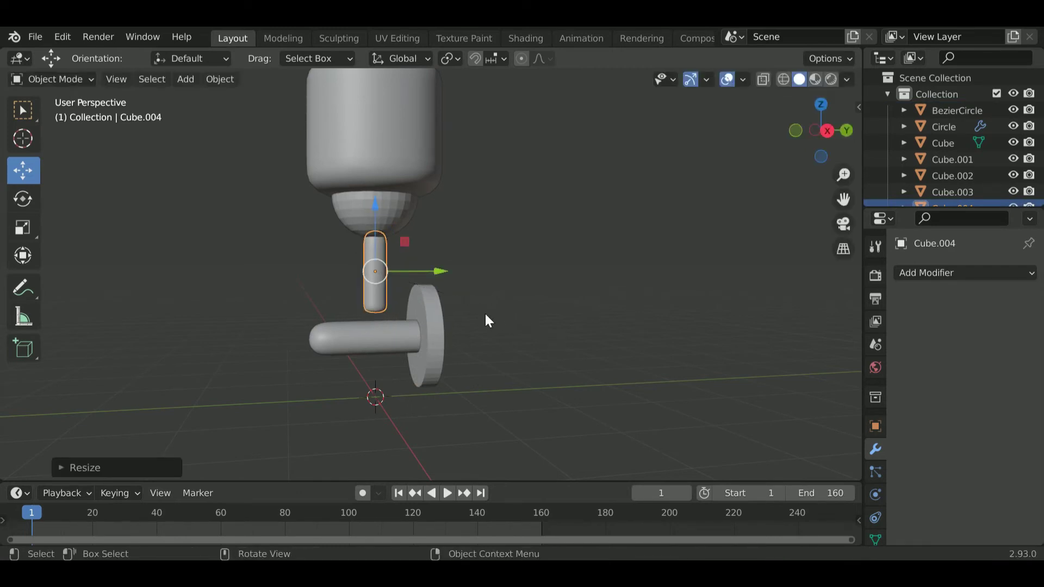
{"action": "left_click", "coordinate": [405, 334]}
{"action": "key", "text": "s"}
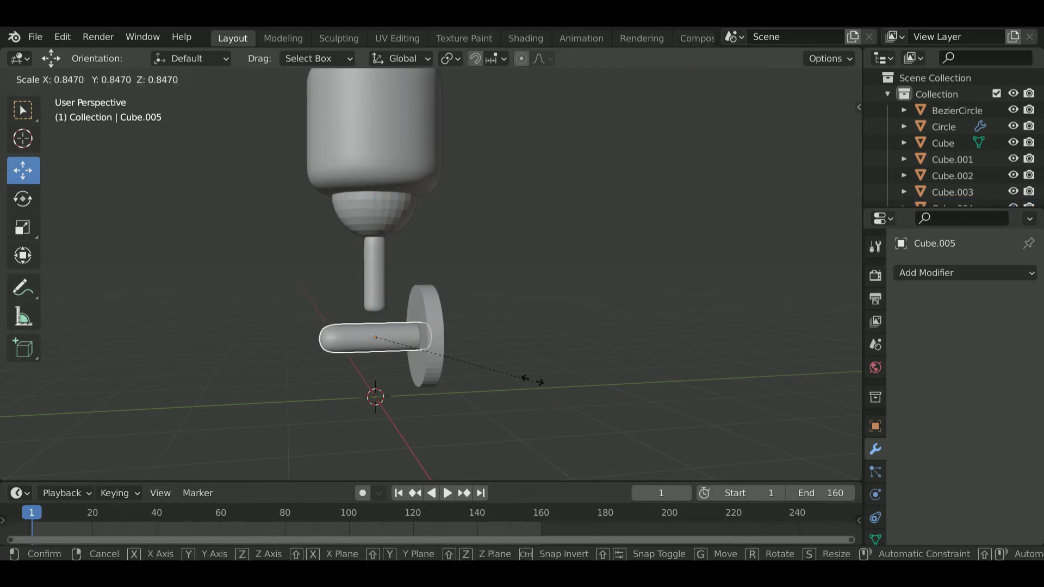
{"action": "left_click", "coordinate": [511, 364]}
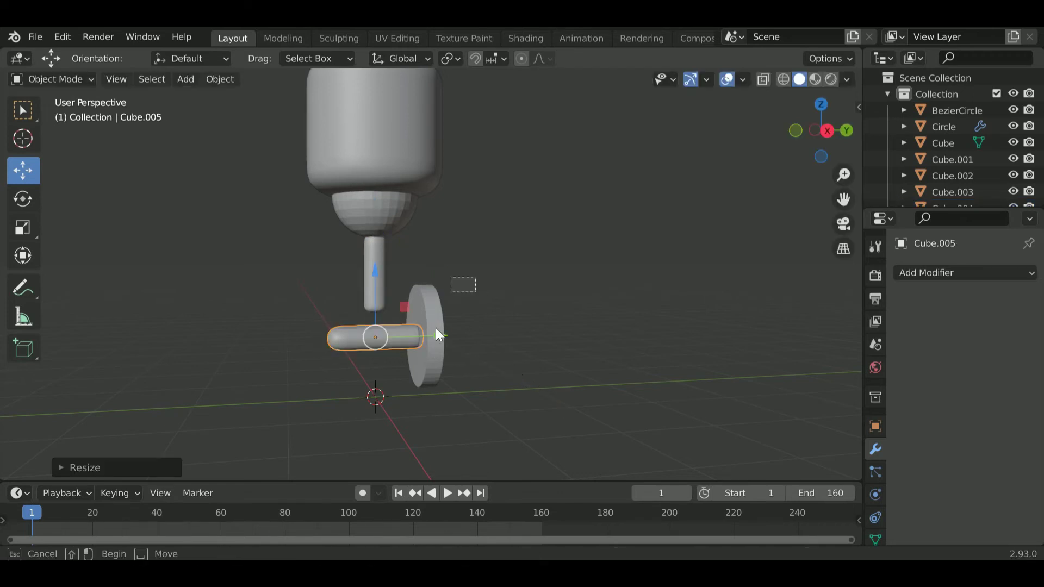
Step: Raise the axle and wheel together straight up along Z
{"action": "left_click_drag", "start_coordinate": [440, 334], "coordinate": [411, 374]}
{"action": "key", "text": "g"}
{"action": "key", "text": "z"}
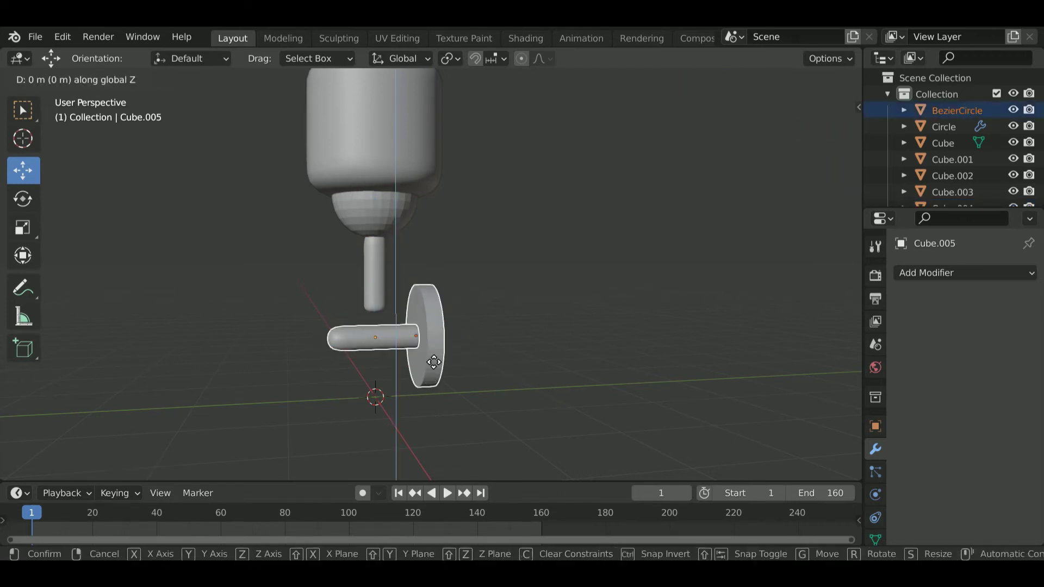
{"action": "left_click", "coordinate": [429, 351]}
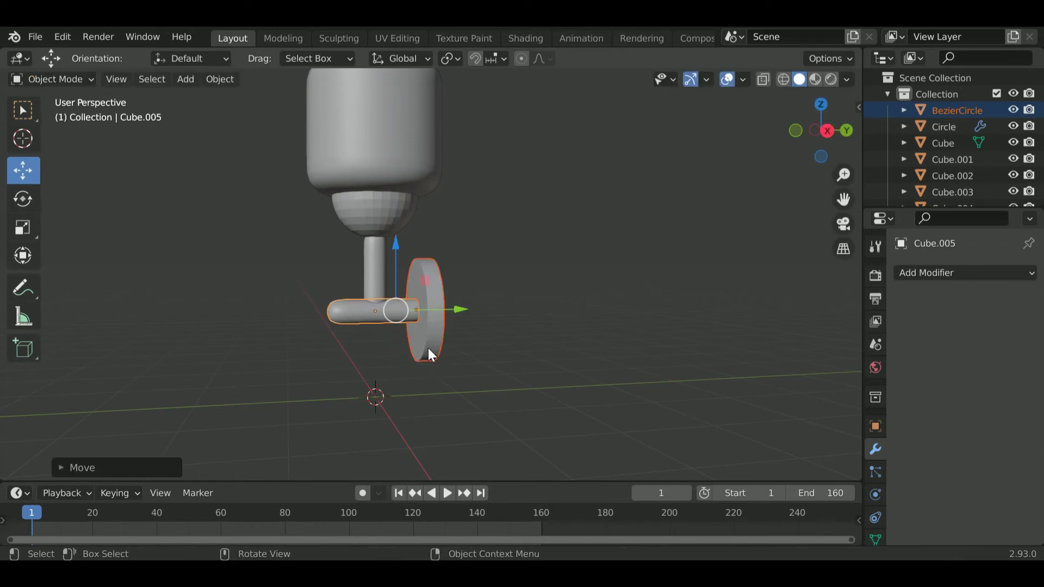
{"action": "scroll", "coordinate": [429, 354], "scroll_direction": "down", "scroll_amount": 3}
{"action": "scroll", "coordinate": [538, 321], "scroll_direction": "down", "scroll_amount": 2}
{"action": "middle_click_drag", "start_coordinate": [534, 332], "coordinate": [485, 354], "text": "shift"}
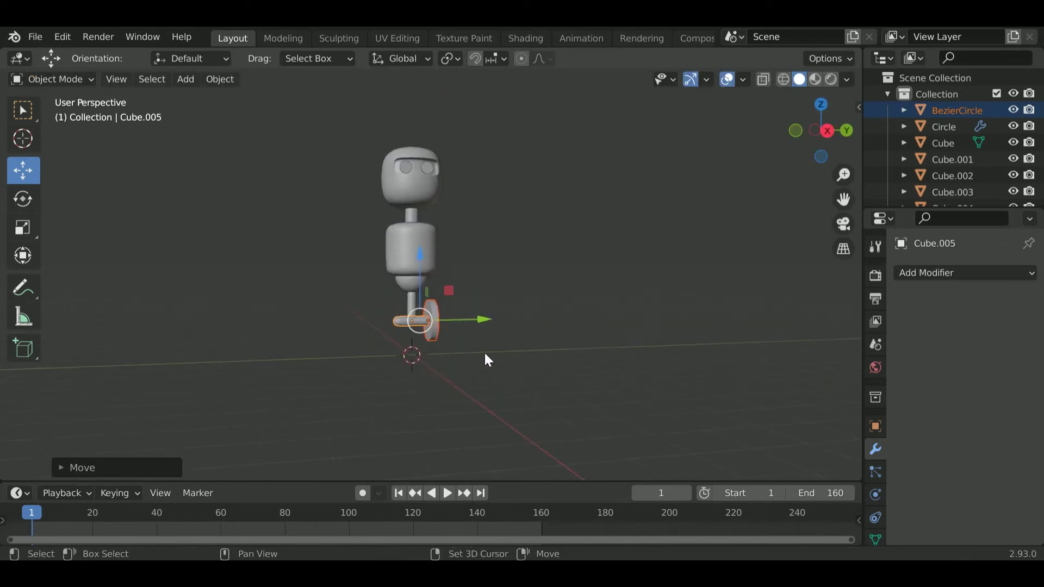
{"action": "scroll", "coordinate": [487, 361], "scroll_direction": "up", "scroll_amount": 2}
Step: Add a Mirror modifier to the wheel on Y, mirrored across Cube.005
{"action": "left_click", "coordinate": [434, 357]}
{"action": "left_click", "coordinate": [925, 272]}
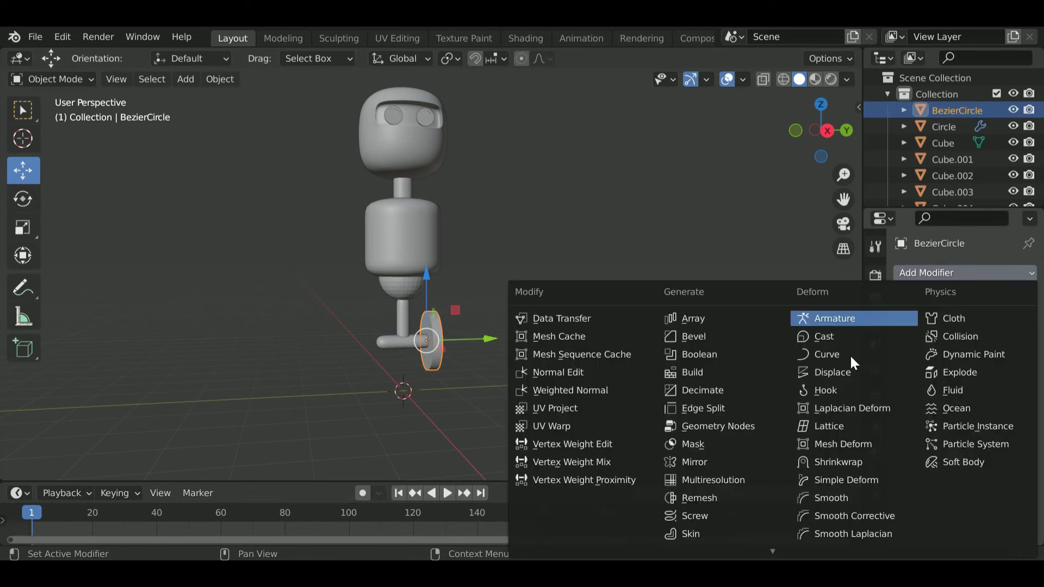
{"action": "left_click", "coordinate": [700, 460]}
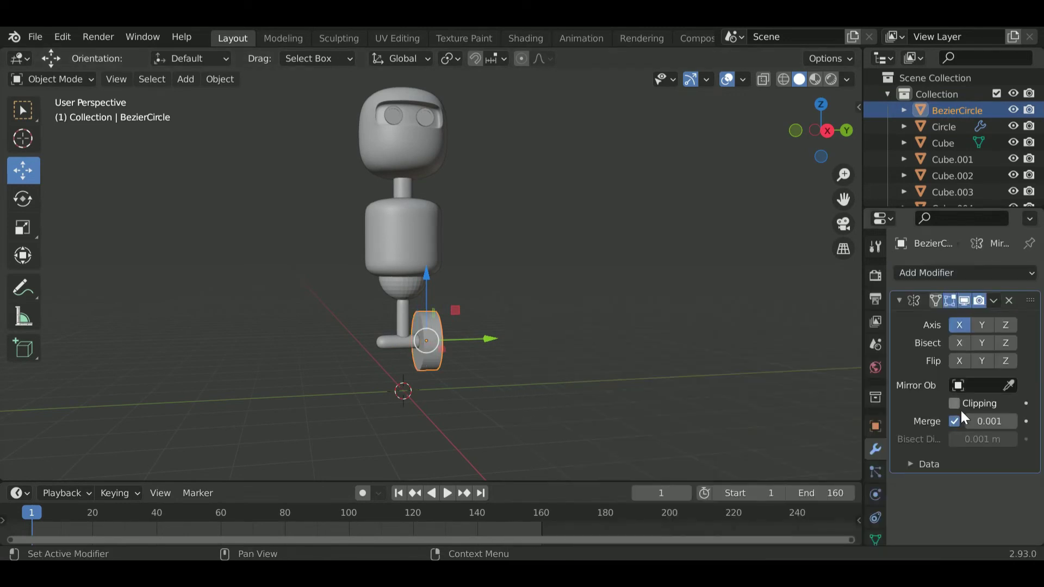
{"action": "left_click", "coordinate": [957, 326]}
{"action": "left_click", "coordinate": [1009, 385]}
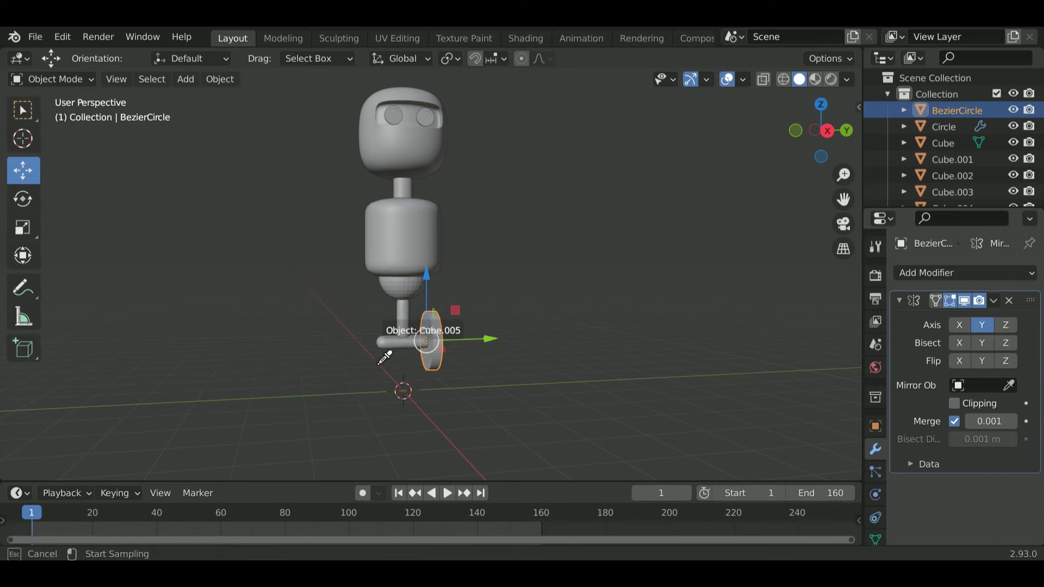
{"action": "left_click", "coordinate": [398, 354]}
Step: Switch the mirror axis to X, clear the Mirror Object, then delete the modifier
{"action": "scroll", "coordinate": [422, 360], "scroll_direction": "up", "scroll_amount": 5}
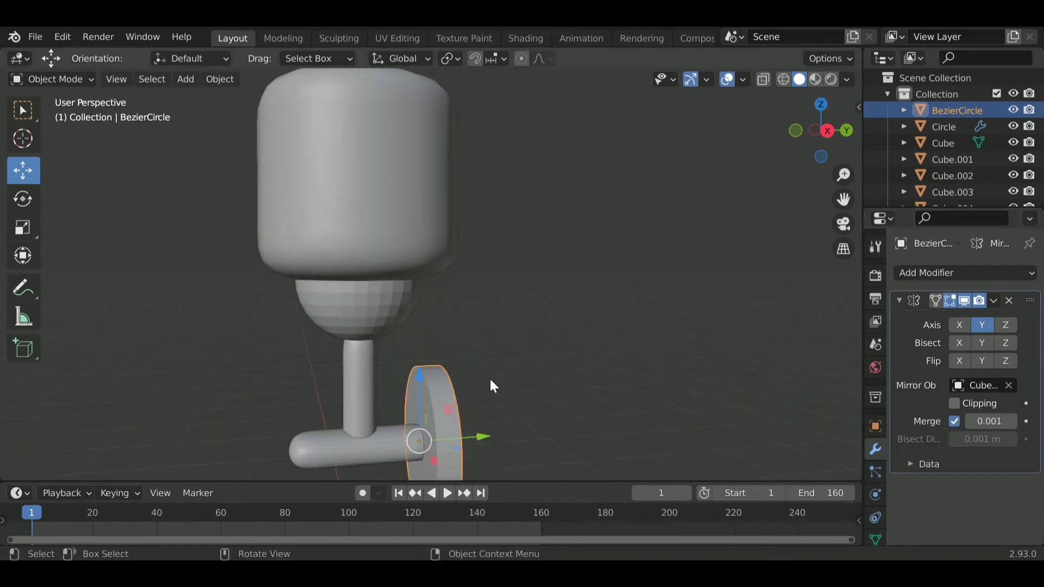
{"action": "left_click", "coordinate": [979, 325]}
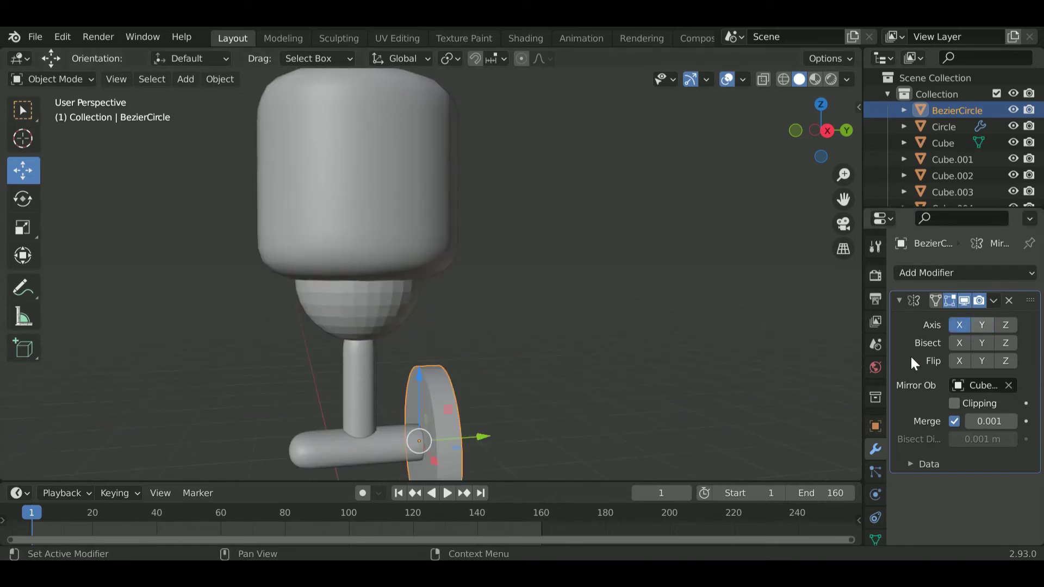
{"action": "scroll", "coordinate": [450, 371], "scroll_direction": "down", "scroll_amount": 3}
{"action": "mouse_move", "coordinate": [449, 371]}
{"action": "middle_mouse_down"}
{"action": "mouse_move", "coordinate": [357, 359]}
{"action": "mouse_move", "coordinate": [530, 354]}
{"action": "middle_mouse_up"}
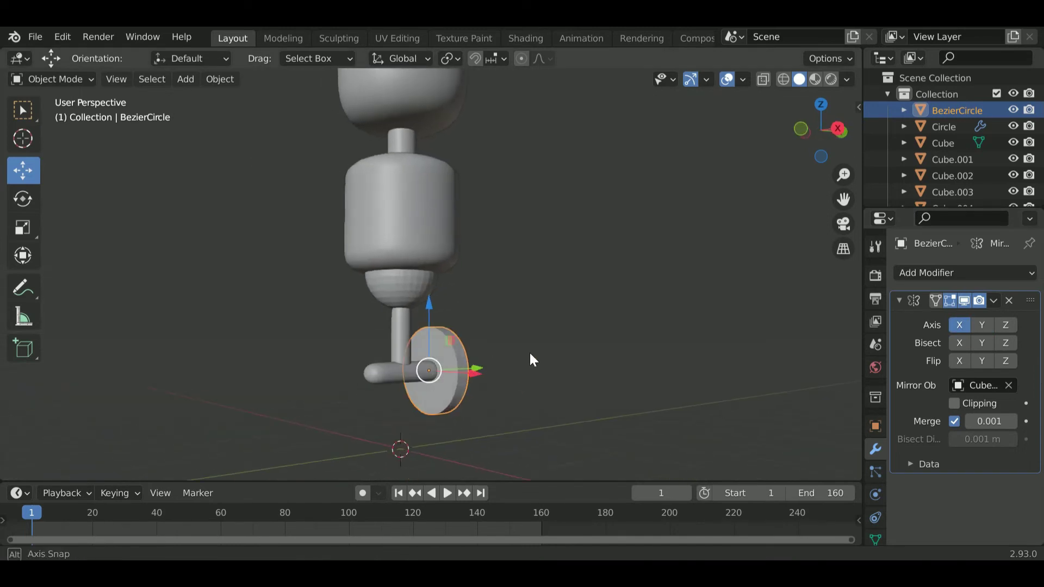
{"action": "left_click", "coordinate": [1009, 385]}
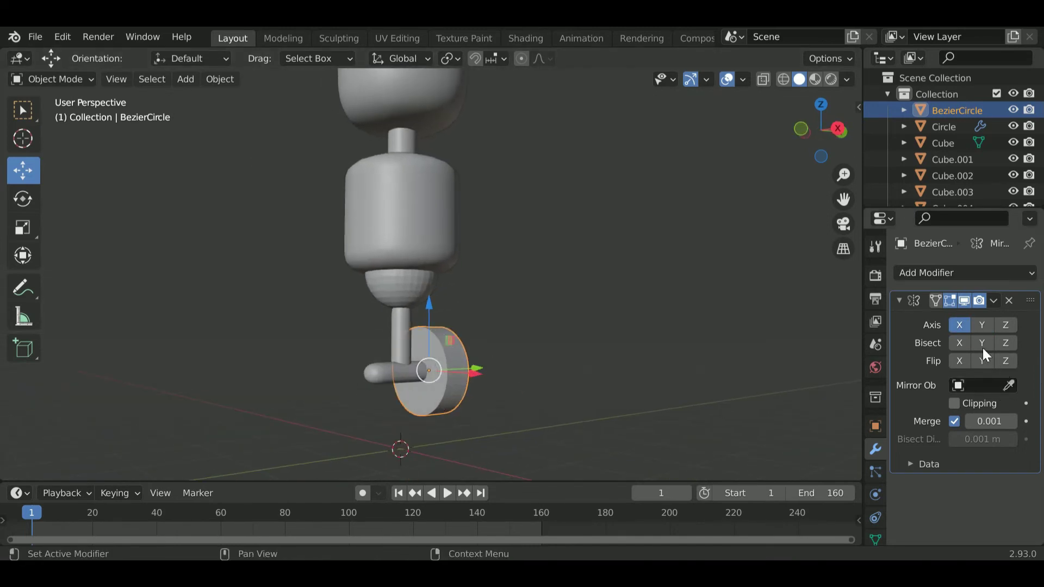
{"action": "left_click", "coordinate": [1008, 301]}
{"action": "middle_click_drag", "start_coordinate": [568, 407], "coordinate": [502, 422]}
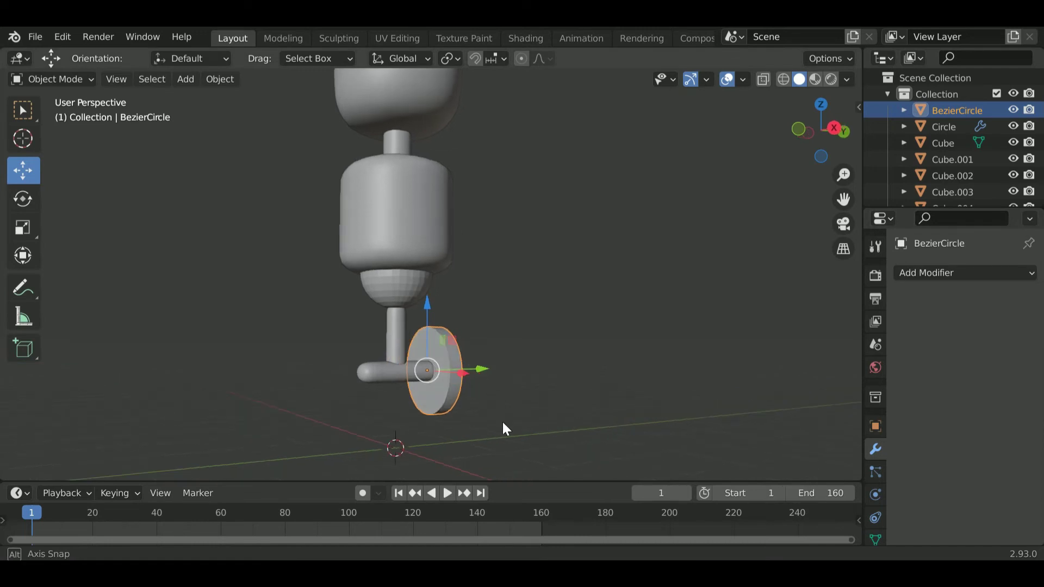
{"action": "scroll", "coordinate": [439, 423], "scroll_direction": "up", "scroll_amount": 3}
Step: Duplicate the wheel along Y onto the opposite end of the axle
{"action": "middle_click_drag", "start_coordinate": [447, 378], "coordinate": [445, 345]}
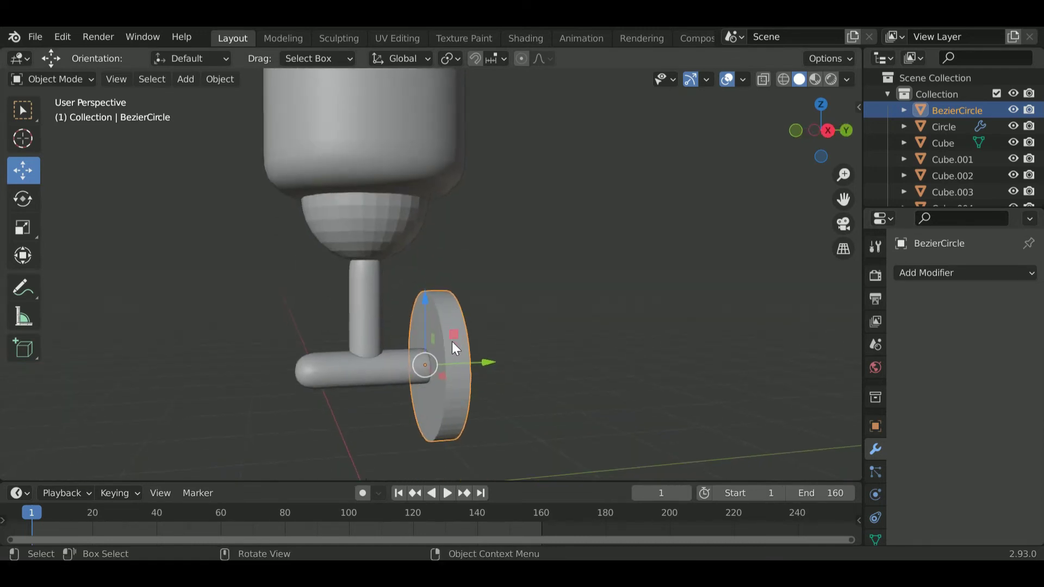
{"action": "key", "text": "shift+d"}
{"action": "key", "text": "y"}
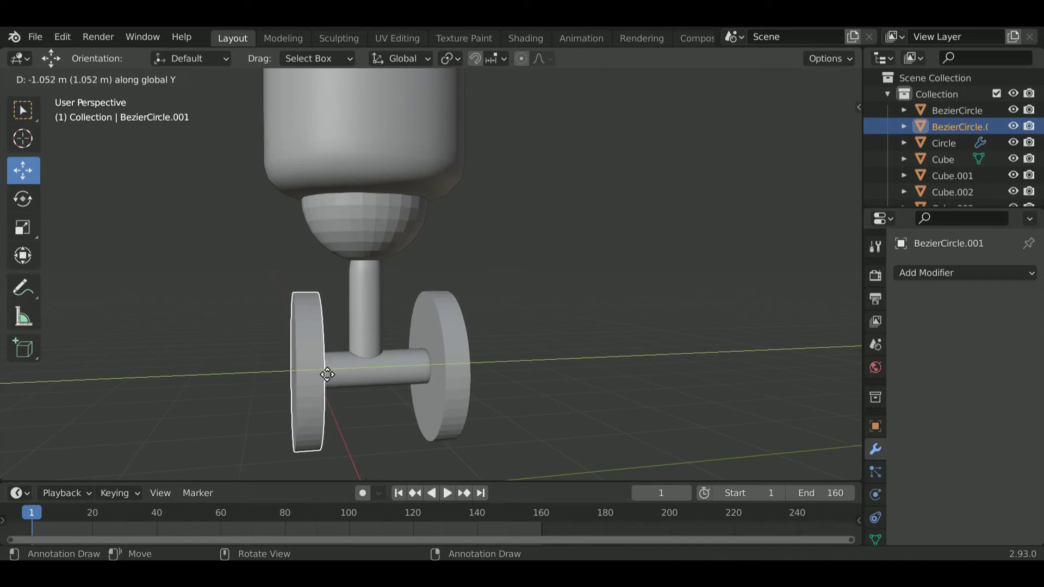
{"action": "left_click", "coordinate": [327, 375]}
Step: Lengthen the axle between the two wheels
{"action": "mouse_move", "coordinate": [380, 367]}
{"action": "middle_mouse_down"}
{"action": "mouse_move", "coordinate": [448, 377]}
{"action": "mouse_move", "coordinate": [387, 364]}
{"action": "mouse_move", "coordinate": [471, 343]}
{"action": "mouse_move", "coordinate": [397, 337]}
{"action": "middle_mouse_up"}
{"action": "scroll", "coordinate": [502, 333], "scroll_direction": "down", "scroll_amount": 3}
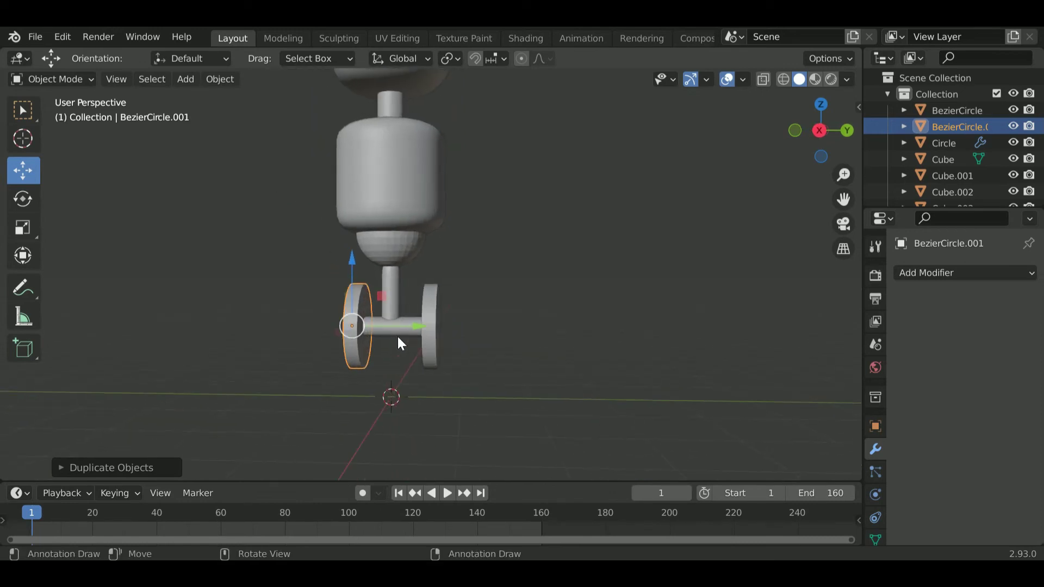
{"action": "left_click", "coordinate": [393, 330]}
{"action": "key", "text": "s"}
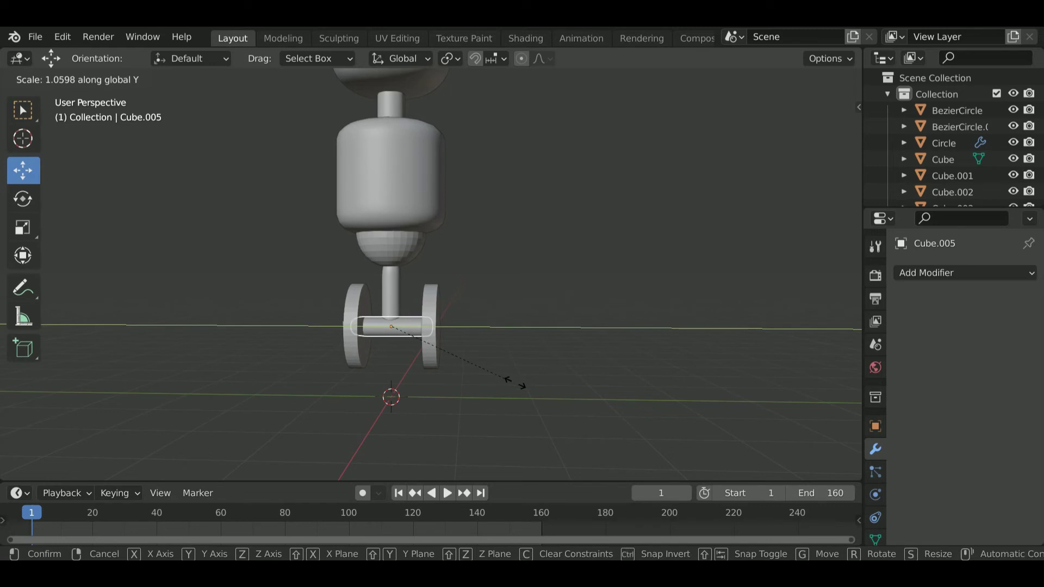
{"action": "left_click", "coordinate": [598, 406]}
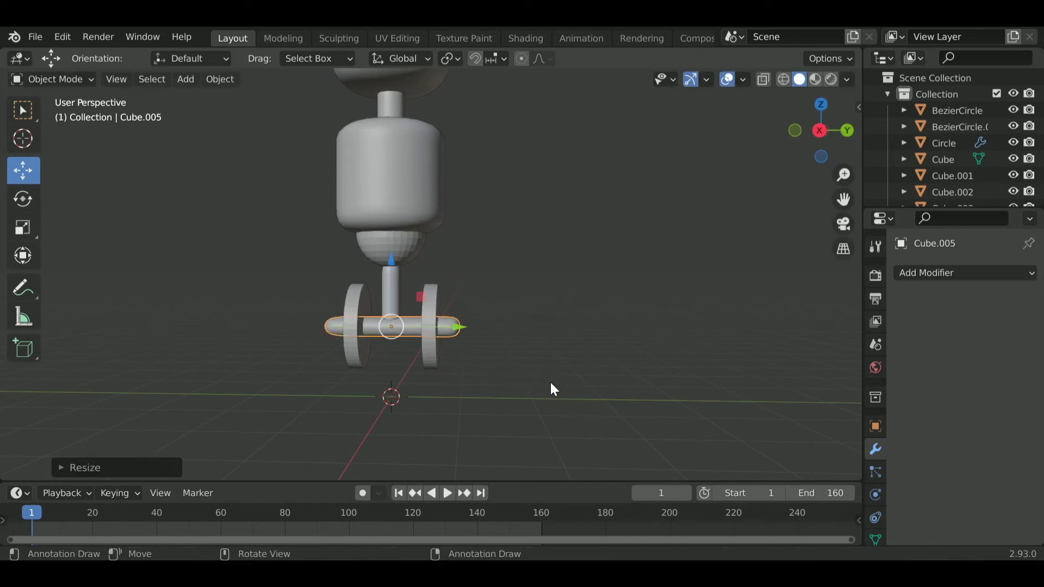
Step: Slide both wheels along the axle, fitting the left wheel against its end
{"action": "left_click", "coordinate": [439, 333]}
{"action": "left_click_drag", "start_coordinate": [494, 329], "coordinate": [520, 335]}
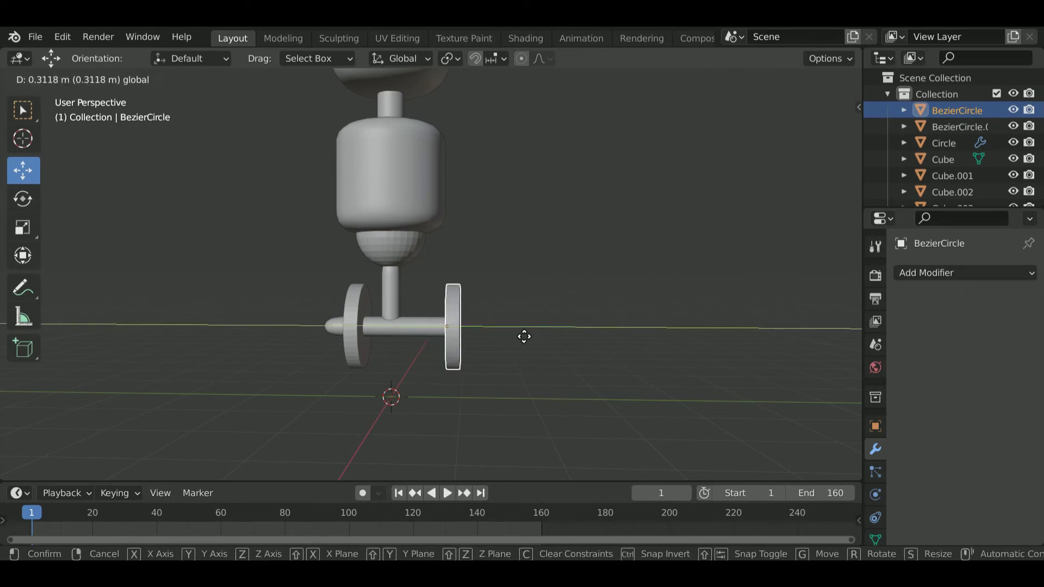
{"action": "left_click", "coordinate": [523, 336]}
{"action": "left_click", "coordinate": [348, 311]}
{"action": "key", "text": "g"}
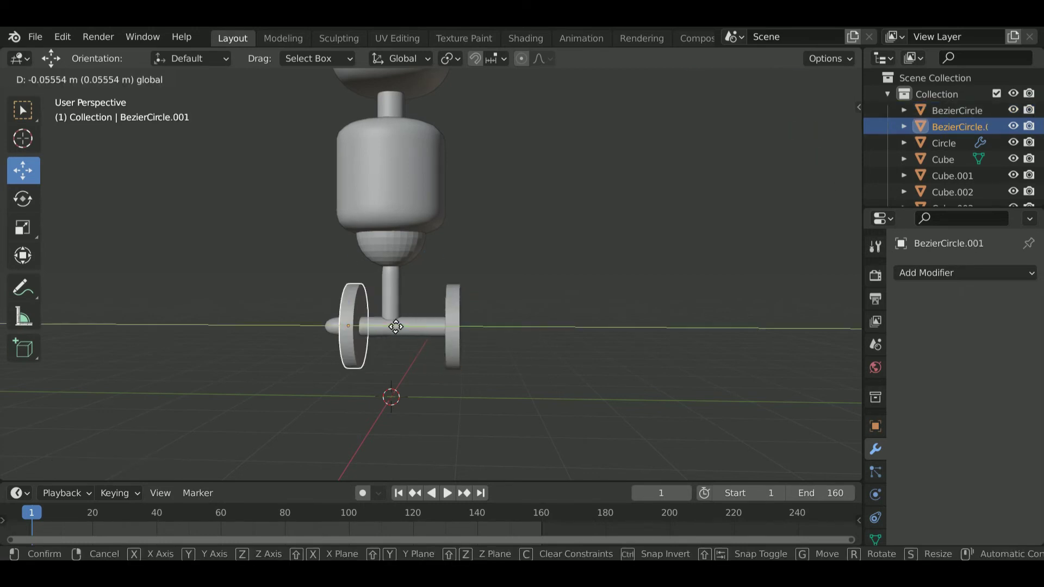
{"action": "left_click", "coordinate": [397, 327]}
{"action": "middle_click_drag", "start_coordinate": [438, 334], "coordinate": [474, 335]}
{"action": "scroll", "coordinate": [435, 354], "scroll_direction": "up", "scroll_amount": 3}
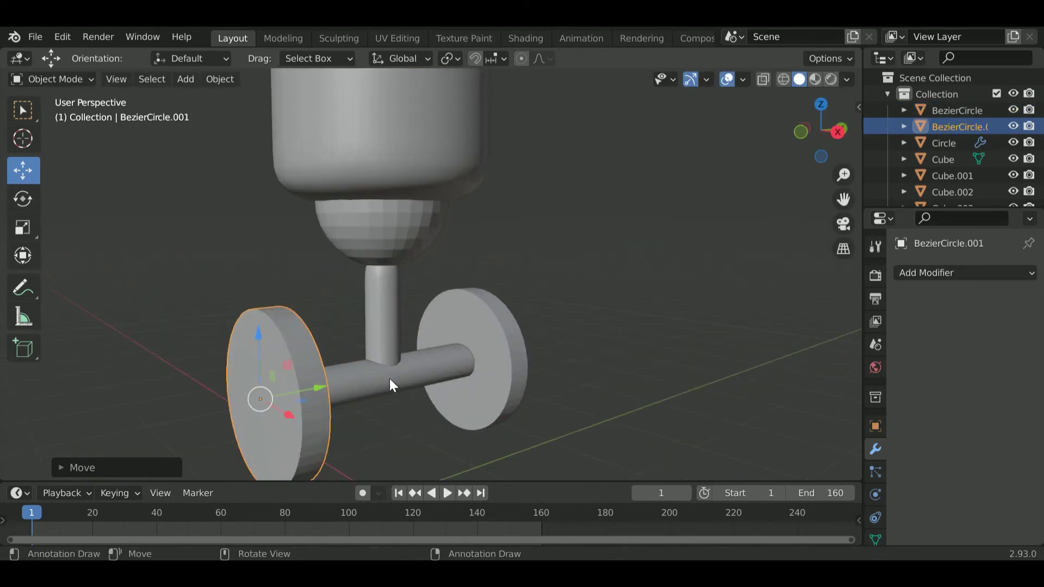
{"action": "left_click_drag", "start_coordinate": [313, 392], "coordinate": [332, 391]}
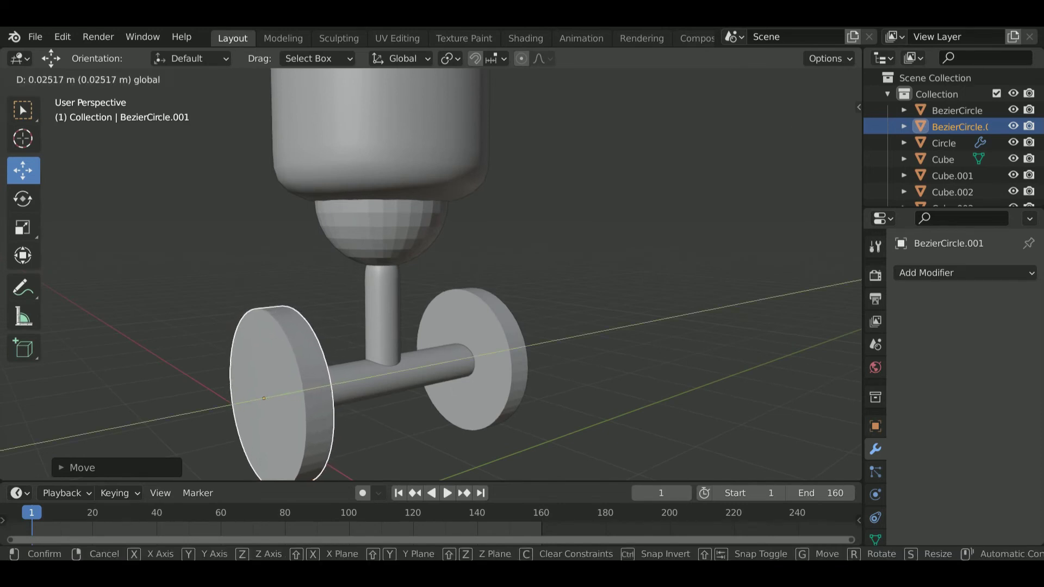
Step: Fit the right wheel snugly against its end of the axle
{"action": "left_click_drag", "start_coordinate": [332, 391], "coordinate": [326, 392]}
{"action": "middle_click_drag", "start_coordinate": [401, 381], "coordinate": [320, 377]}
{"action": "middle_click_drag", "start_coordinate": [432, 376], "coordinate": [484, 381]}
{"action": "left_click", "coordinate": [491, 382]}
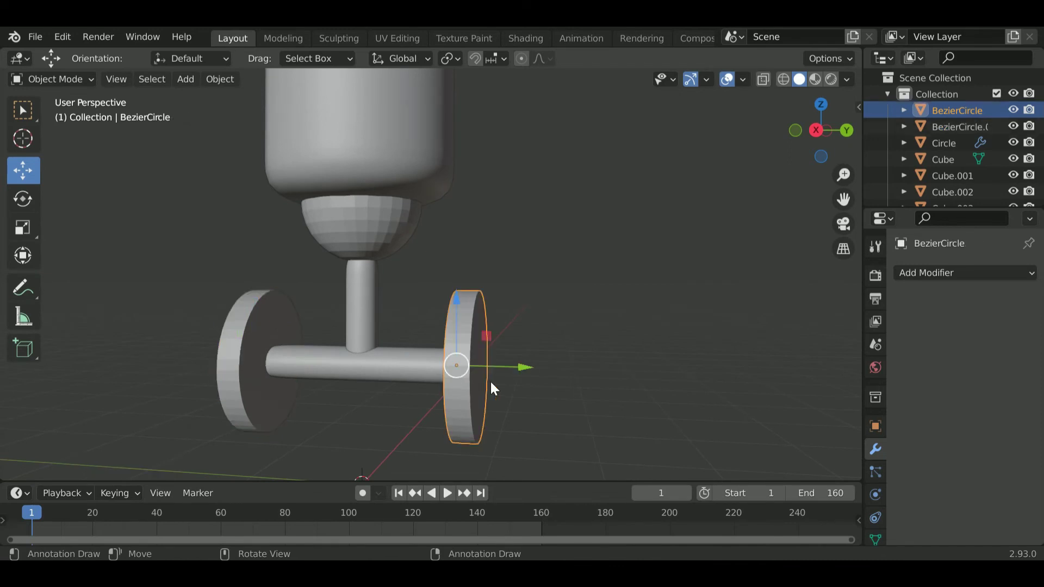
{"action": "left_click_drag", "start_coordinate": [519, 371], "coordinate": [514, 376]}
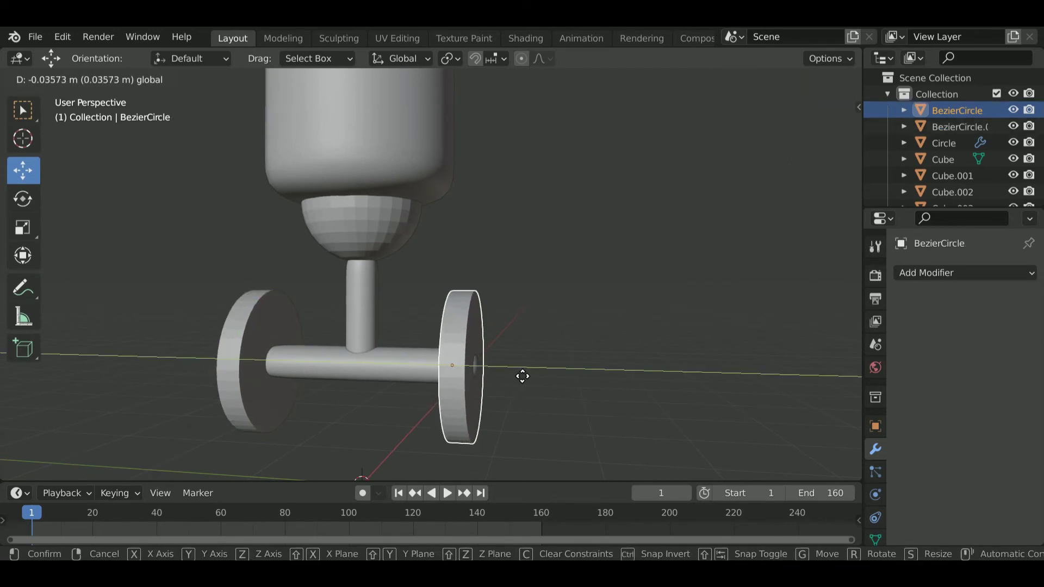
{"action": "left_click_drag", "start_coordinate": [518, 373], "coordinate": [521, 371]}
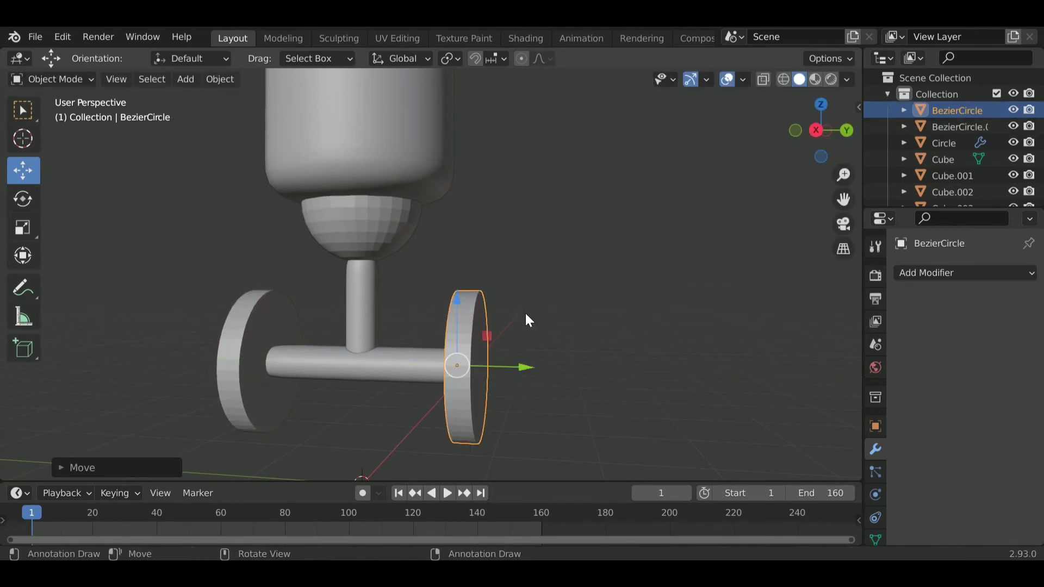
{"action": "scroll", "coordinate": [516, 318], "scroll_direction": "down", "scroll_amount": 5}
{"action": "scroll", "coordinate": [517, 325], "scroll_direction": "down", "scroll_amount": 1}
{"action": "scroll", "coordinate": [520, 329], "scroll_direction": "down", "scroll_amount": 2}
Step: Frame the whole robot, reset to the first frame, and select the body
{"action": "middle_click_drag", "start_coordinate": [516, 333], "coordinate": [494, 378], "text": "shift"}
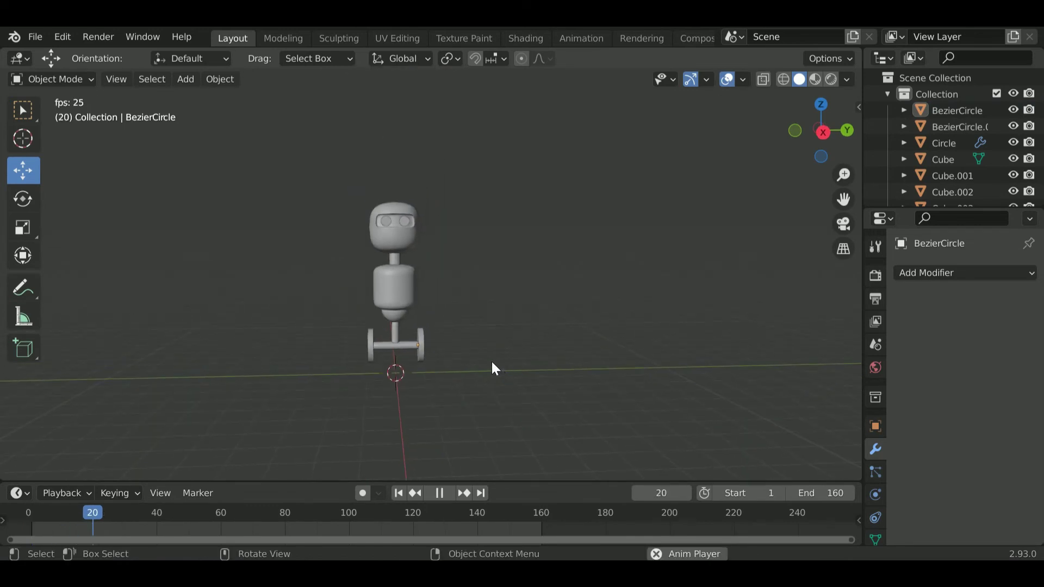
{"action": "key", "text": "shift+Left"}
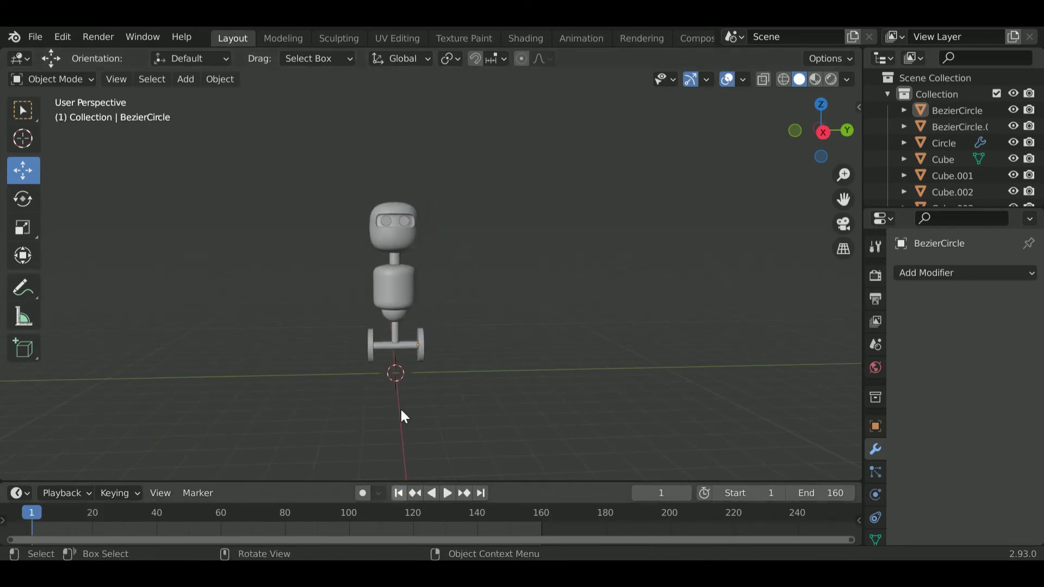
{"action": "left_click", "coordinate": [394, 290]}
{"action": "key", "text": "Tab"}
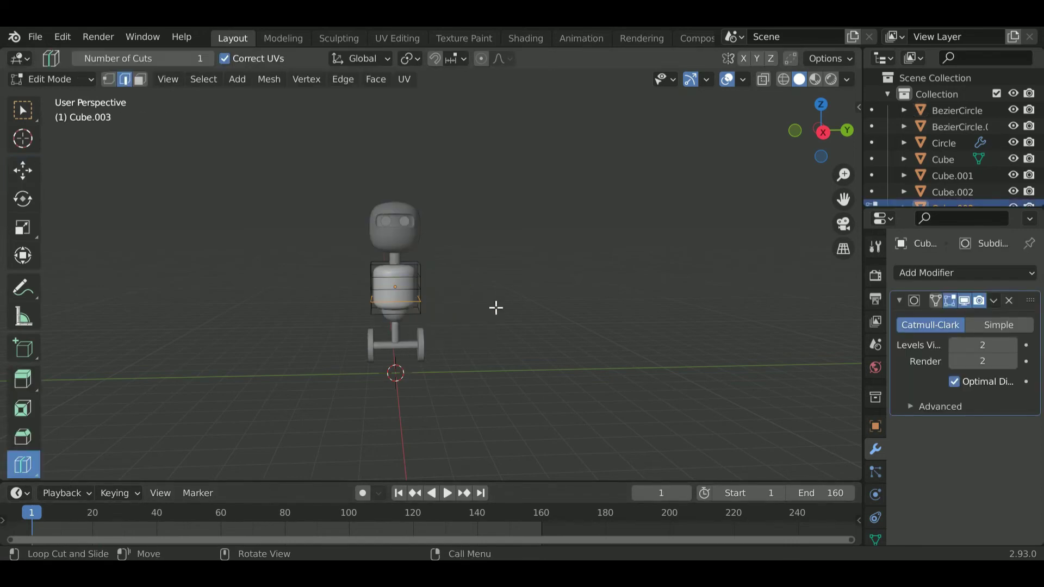
{"action": "key", "text": "Tab"}
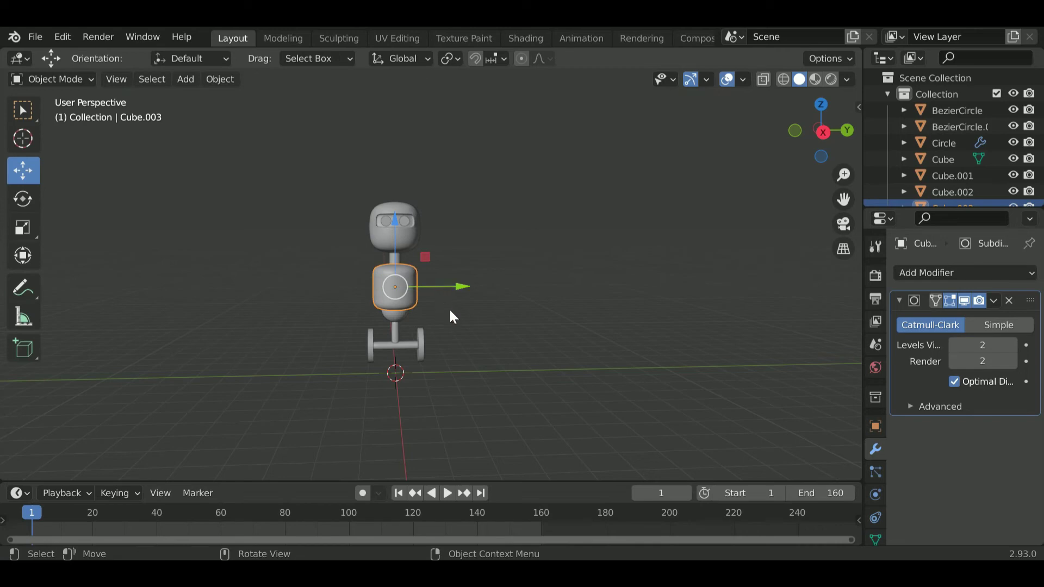
{"action": "scroll", "coordinate": [451, 341], "scroll_direction": "up", "scroll_amount": 1}
{"action": "scroll", "coordinate": [463, 332], "scroll_direction": "up", "scroll_amount": 3}
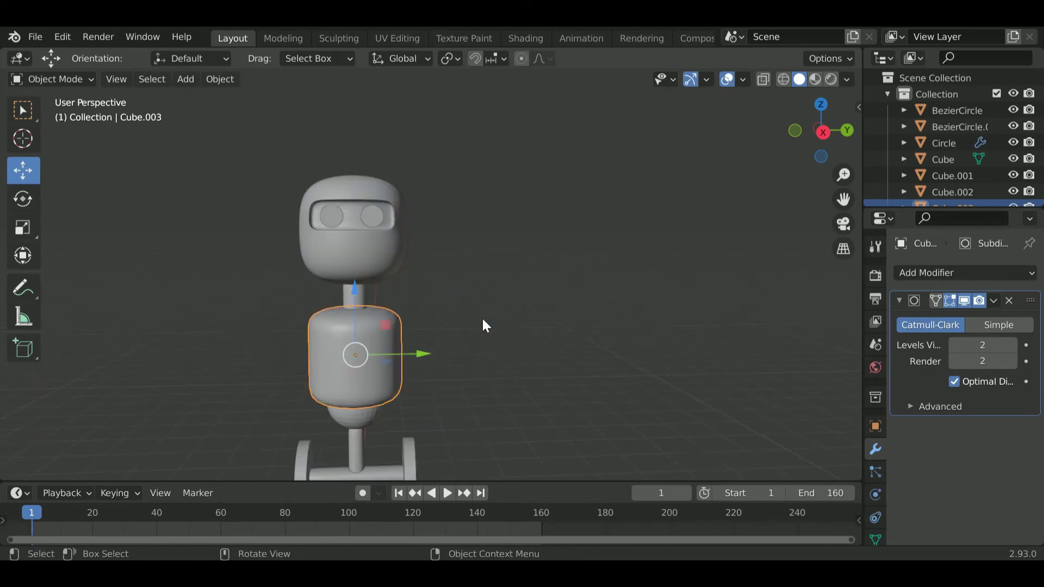
Step: Add a shrunken UV sphere and move it along Y beside the body's top as a shoulder
{"action": "key", "text": "shift+a"}
{"action": "left_click", "coordinate": [546, 282]}
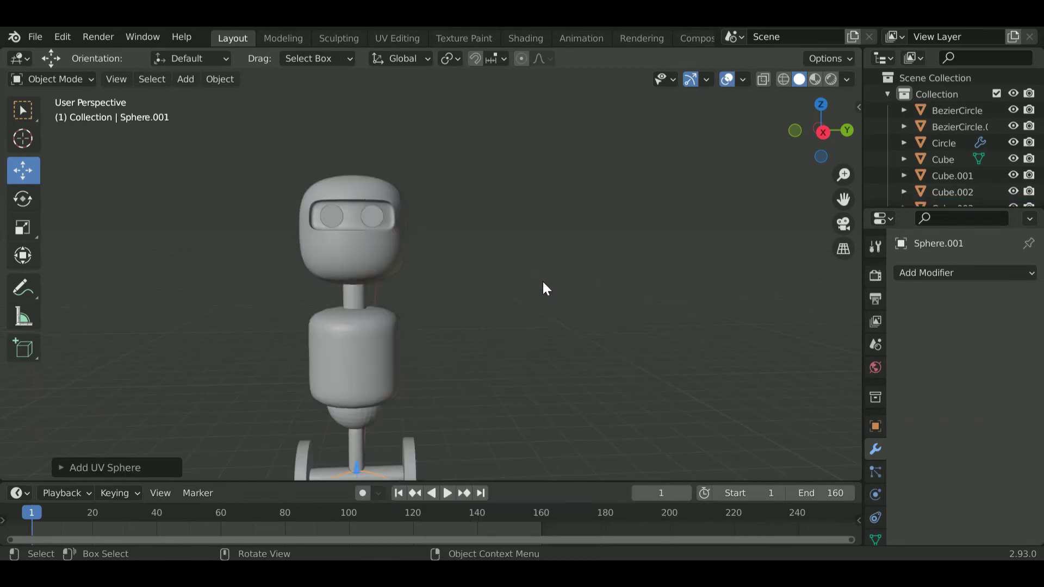
{"action": "scroll", "coordinate": [543, 282], "scroll_direction": "down", "scroll_amount": 2}
{"action": "key", "text": "g"}
{"action": "left_click", "coordinate": [456, 296]}
{"action": "scroll", "coordinate": [457, 296], "scroll_direction": "up", "scroll_amount": 3}
{"action": "key", "text": "s"}
{"action": "left_click", "coordinate": [494, 391]}
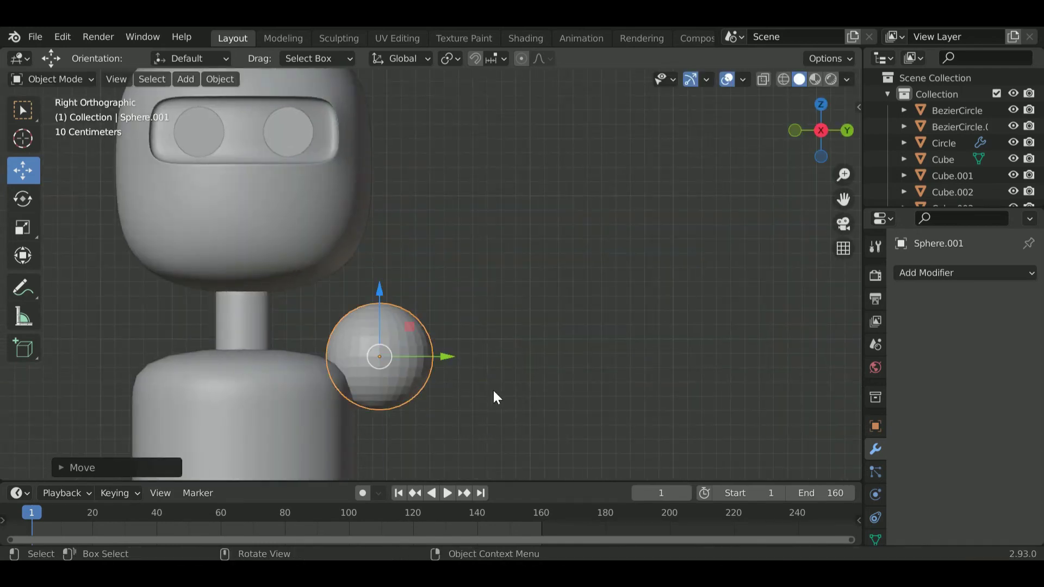
{"action": "mouse_move", "coordinate": [494, 390]}
{"action": "middle_mouse_down"}
{"action": "mouse_move", "coordinate": [381, 396]}
{"action": "mouse_move", "coordinate": [508, 310]}
{"action": "middle_mouse_up"}
{"action": "key", "text": "g"}
{"action": "key", "text": "y"}
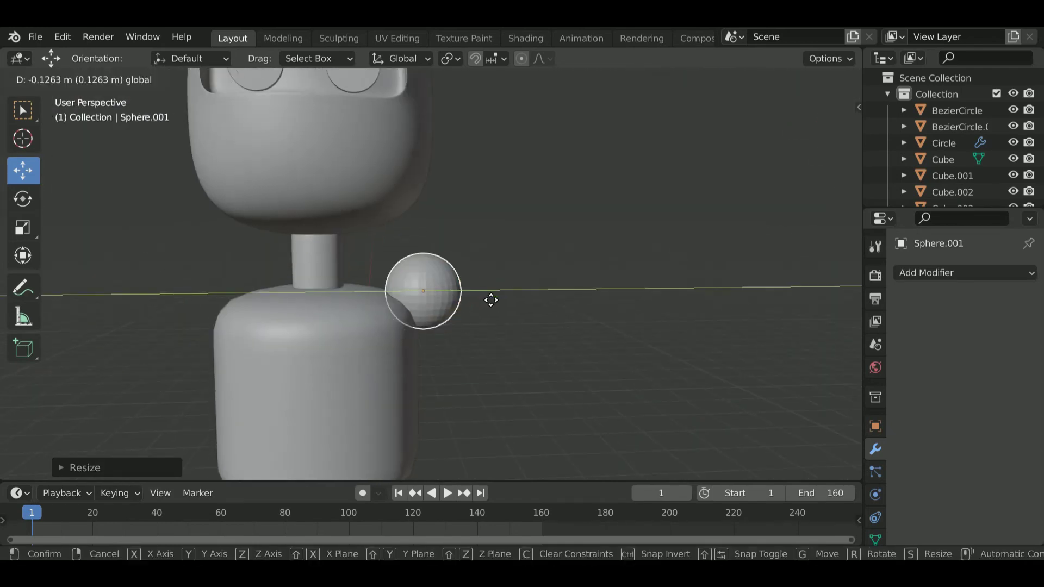
{"action": "left_click", "coordinate": [491, 300]}
Step: Duplicate the shoulder sphere twice outward along Y, shrinking the outer joint sphere
{"action": "key", "text": "KP_3"}
{"action": "left_click", "coordinate": [524, 325]}
{"action": "left_click", "coordinate": [445, 257]}
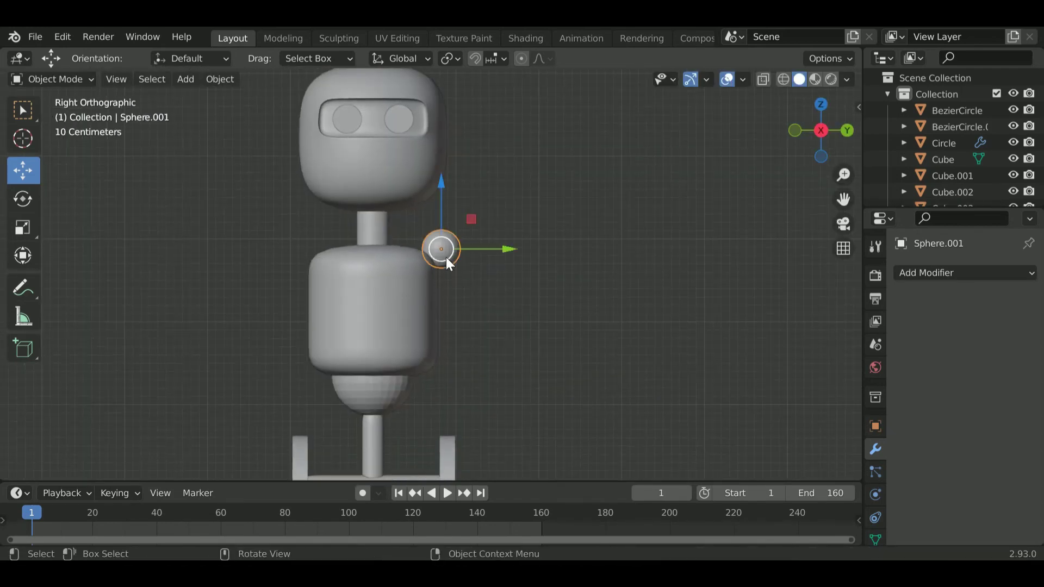
{"action": "key", "text": "shift+d"}
{"action": "key", "text": "y"}
{"action": "left_click", "coordinate": [553, 273]}
{"action": "scroll", "coordinate": [620, 268], "scroll_direction": "up", "scroll_amount": 2}
{"action": "key", "text": "shift+d"}
{"action": "key", "text": "y"}
{"action": "left_click", "coordinate": [727, 277]}
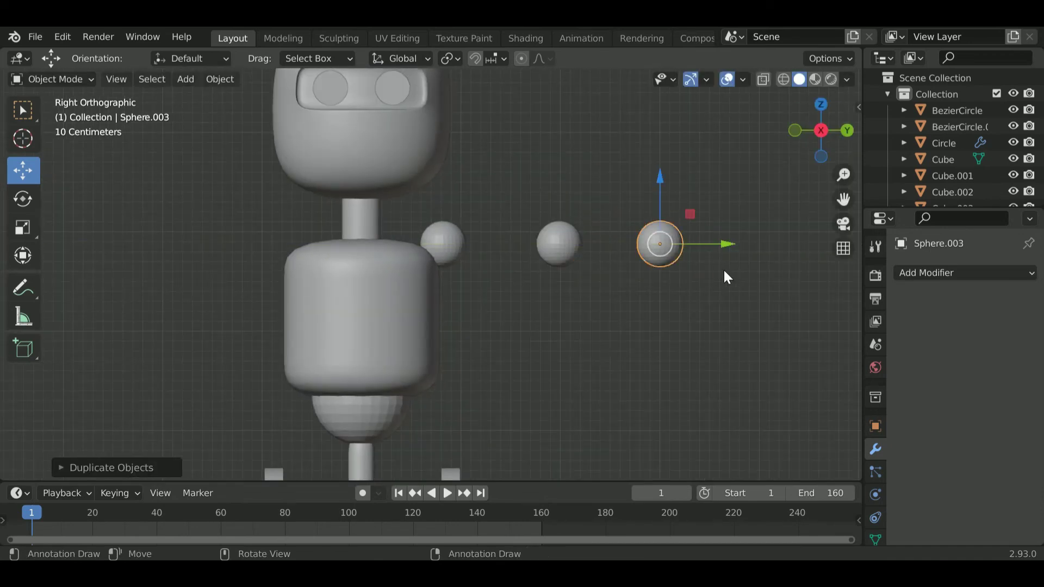
{"action": "key", "text": "s"}
{"action": "left_click", "coordinate": [624, 310]}
{"action": "scroll", "coordinate": [563, 293], "scroll_direction": "up", "scroll_amount": 2}
Step: Place a smaller sphere at the arm's end with Z-copies stacked above and below
{"action": "key", "text": "shift+d"}
{"action": "key", "text": "y"}
{"action": "left_click", "coordinate": [718, 315]}
{"action": "key", "text": "s"}
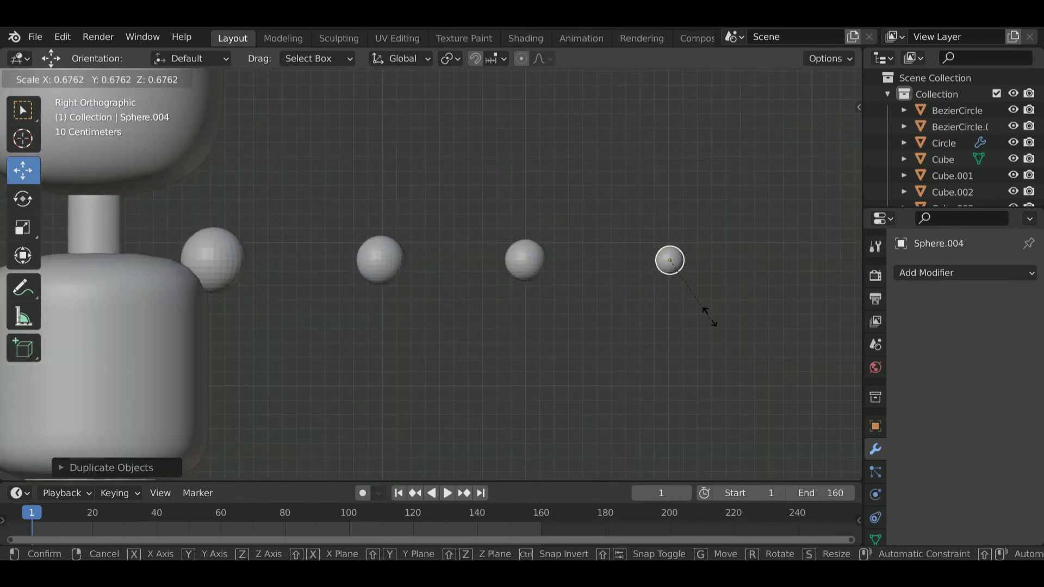
{"action": "key", "text": "shift+d"}
{"action": "key", "text": "z"}
{"action": "left_click", "coordinate": [711, 222]}
{"action": "key", "text": "shift+d"}
{"action": "key", "text": "z"}
{"action": "left_click", "coordinate": [681, 372]}
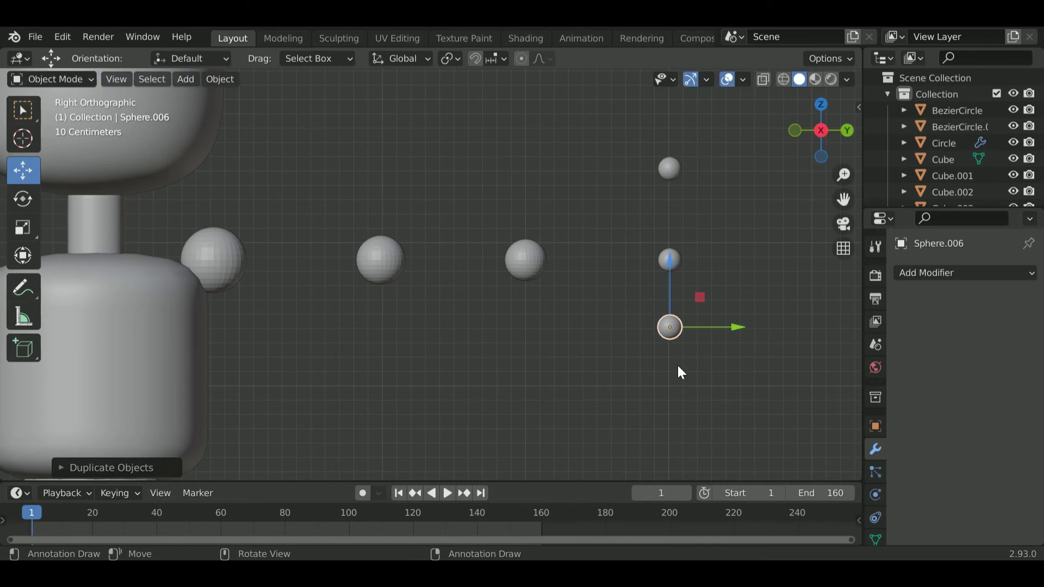
{"action": "key", "text": "g"}
{"action": "key", "text": "z"}
{"action": "left_click", "coordinate": [680, 388]}
{"action": "scroll", "coordinate": [534, 331], "scroll_direction": "down", "scroll_amount": 3}
Step: Try a 90°-rotated copy of the body-to-wheels post at the shoulder, then delete it
{"action": "left_click", "coordinate": [358, 452]}
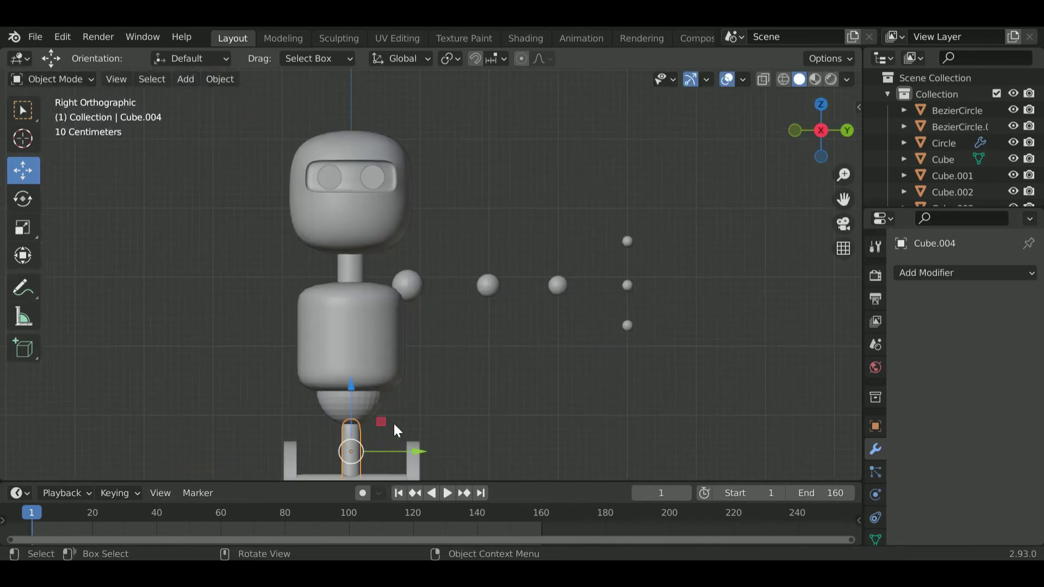
{"action": "key", "text": "shift+d"}
{"action": "left_click", "coordinate": [389, 272]}
{"action": "type", "text": "r90"}
{"action": "key", "text": "Return"}
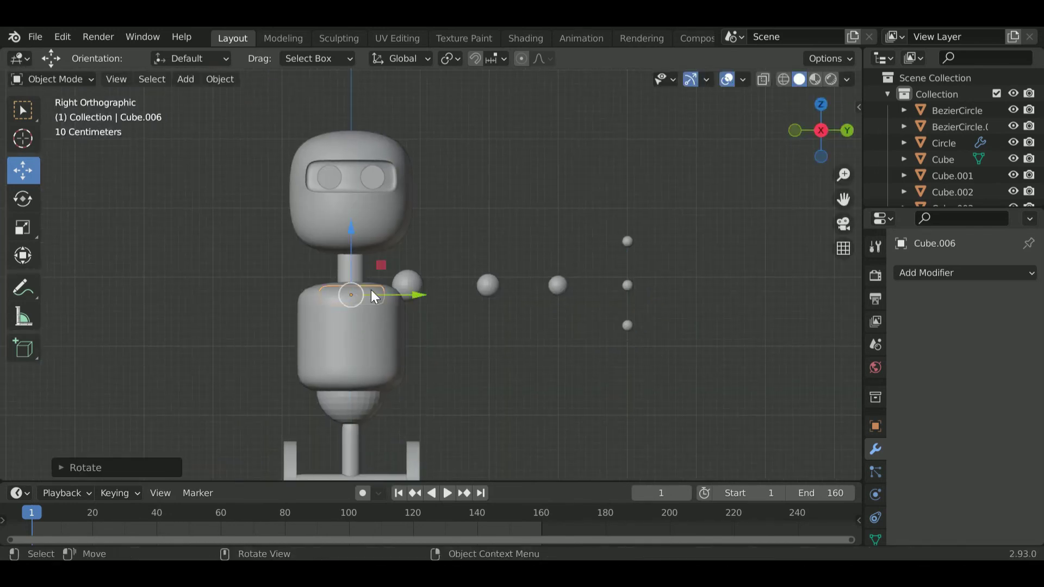
{"action": "key", "text": "g"}
{"action": "left_click", "coordinate": [461, 230]}
{"action": "key", "text": "Tab"}
{"action": "scroll", "coordinate": [454, 324], "scroll_direction": "up", "scroll_amount": 3}
{"action": "key", "text": "Tab"}
{"action": "key", "text": "Delete"}
{"action": "key", "text": "shift+a"}
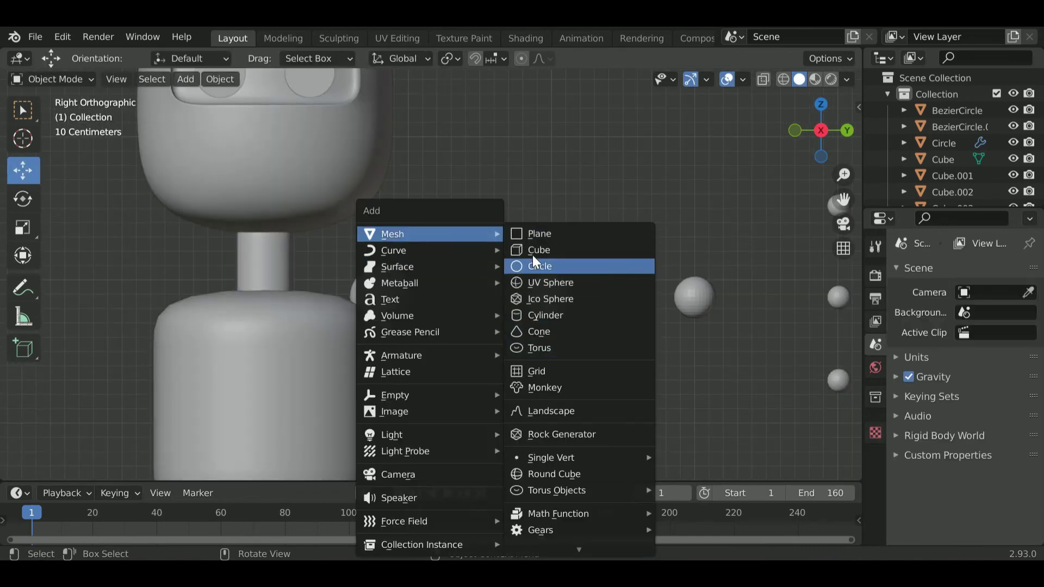
Step: Add a cylinder, stretch it along X, and place it thinned between shoulder and elbow spheres
{"action": "left_click", "coordinate": [545, 316]}
{"action": "scroll", "coordinate": [504, 367], "scroll_direction": "down", "scroll_amount": 3}
{"action": "key", "text": "g"}
{"action": "key", "text": "s"}
{"action": "key", "text": "s"}
{"action": "key", "text": "x"}
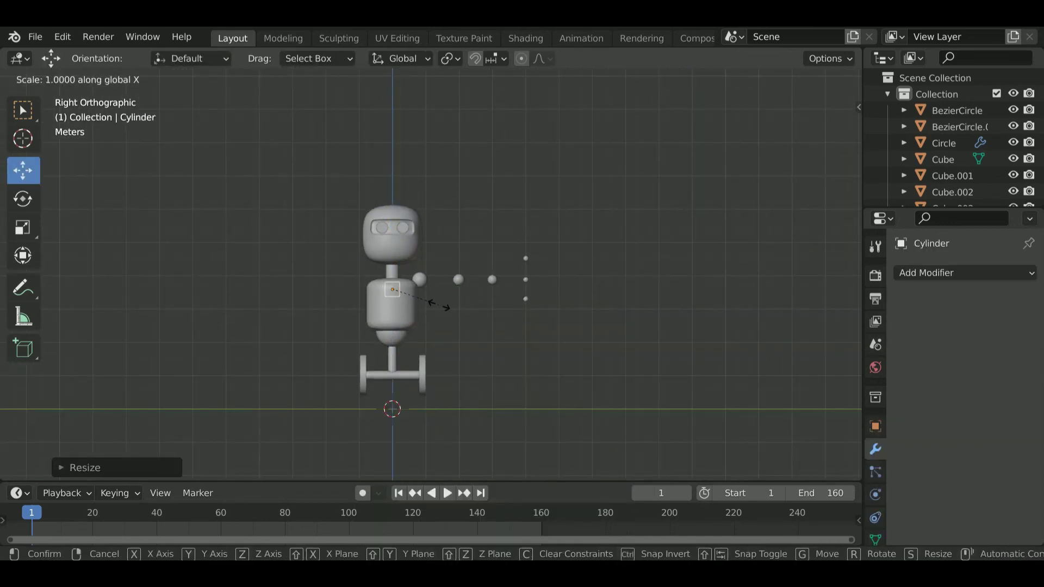
{"action": "left_click", "coordinate": [526, 303]}
{"action": "middle_click_drag", "start_coordinate": [526, 302], "coordinate": [485, 326]}
{"action": "scroll", "coordinate": [485, 326], "scroll_direction": "up", "scroll_amount": 3}
{"action": "key", "text": "s"}
{"action": "key", "text": "g"}
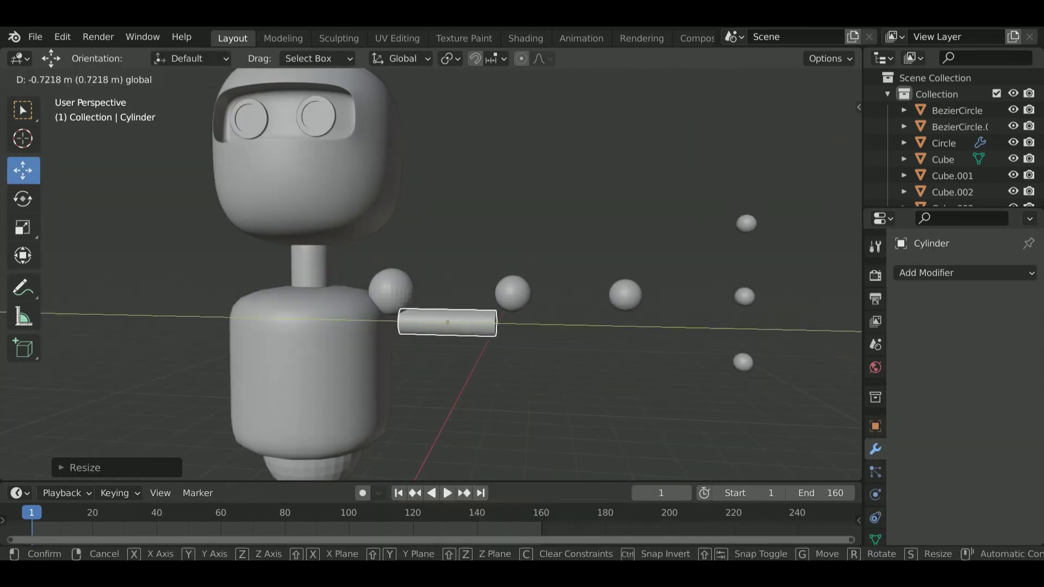
{"action": "left_click", "coordinate": [479, 315]}
{"action": "scroll", "coordinate": [479, 315], "scroll_direction": "up", "scroll_amount": 3}
Step: Taper the upper arm cylinder by scaling its end face in Edit Mode
{"action": "key", "text": "s"}
{"action": "left_click", "coordinate": [608, 377]}
{"action": "left_click", "coordinate": [555, 321]}
{"action": "scroll", "coordinate": [999, 175], "scroll_direction": "down", "scroll_amount": 3}
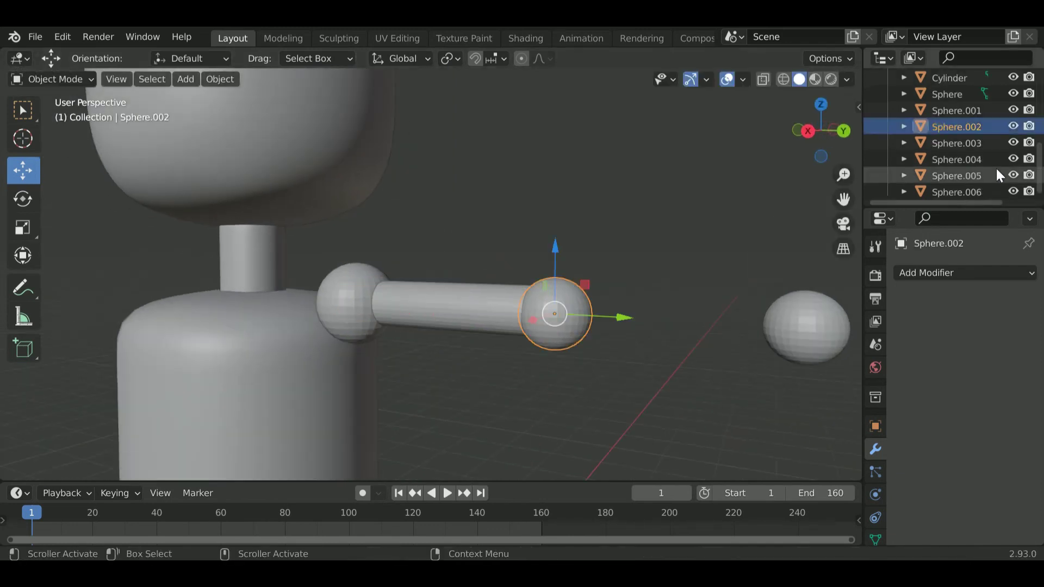
{"action": "left_click", "coordinate": [950, 78]}
{"action": "key", "text": "Tab"}
{"action": "left_click", "coordinate": [23, 465]}
{"action": "left_click", "coordinate": [578, 326]}
{"action": "key", "text": "s"}
{"action": "scroll", "coordinate": [509, 287], "scroll_direction": "down", "scroll_amount": 3}
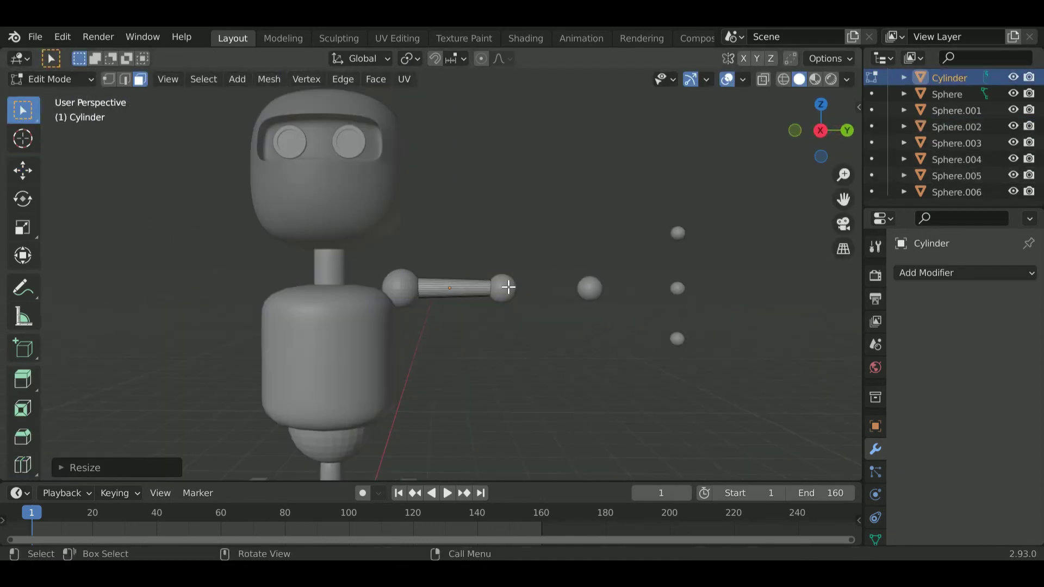
{"action": "key", "text": "Tab"}
{"action": "scroll", "coordinate": [508, 287], "scroll_direction": "up", "scroll_amount": 3}
Step: Duplicate the upper arm along X as a smaller forearm past the elbow and taper its end
{"action": "key", "text": "shift+d"}
{"action": "key", "text": "x"}
{"action": "left_click", "coordinate": [596, 364]}
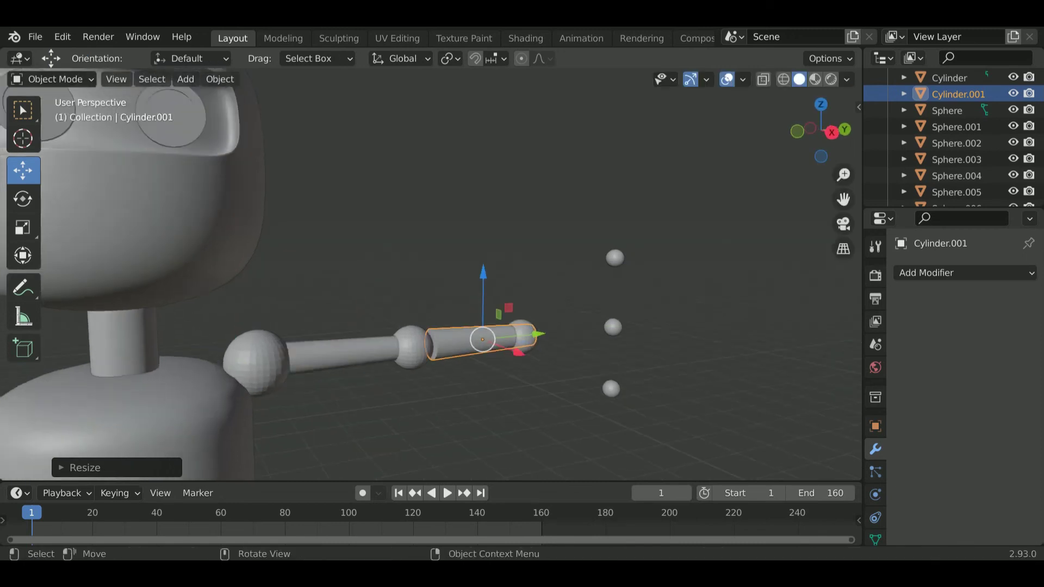
{"action": "key", "text": "s"}
{"action": "key", "text": "g"}
{"action": "key", "text": "x"}
{"action": "left_click", "coordinate": [957, 159]}
{"action": "left_click", "coordinate": [1014, 159]}
{"action": "left_click", "coordinate": [957, 94]}
{"action": "key", "text": "Tab"}
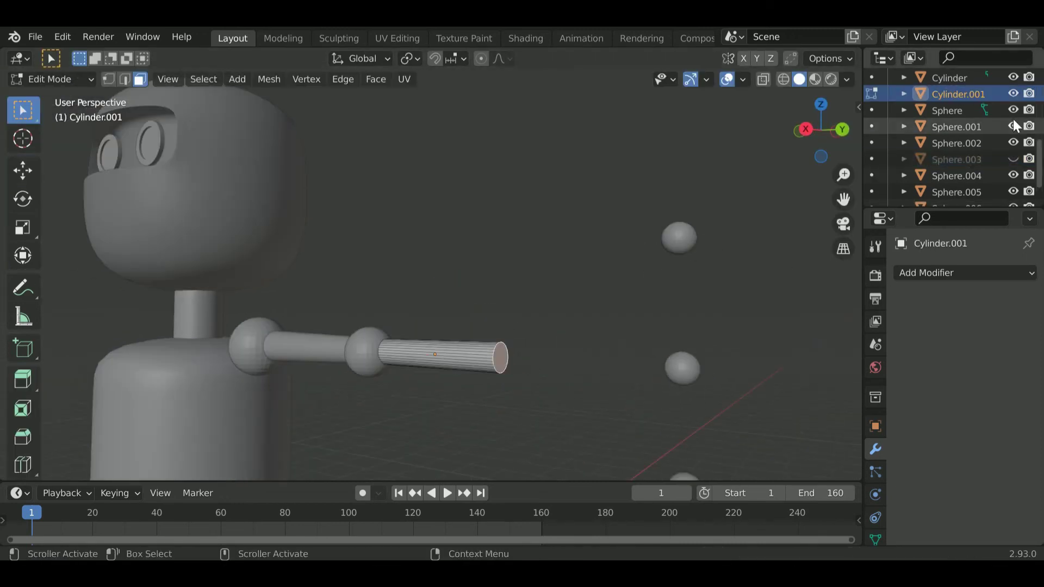
{"action": "key", "text": "s"}
{"action": "key", "text": "Tab"}
{"action": "key", "text": "alt+h"}
{"action": "scroll", "coordinate": [498, 289], "scroll_direction": "down", "scroll_amount": 3}
{"action": "scroll", "coordinate": [511, 319], "scroll_direction": "up", "scroll_amount": 2}
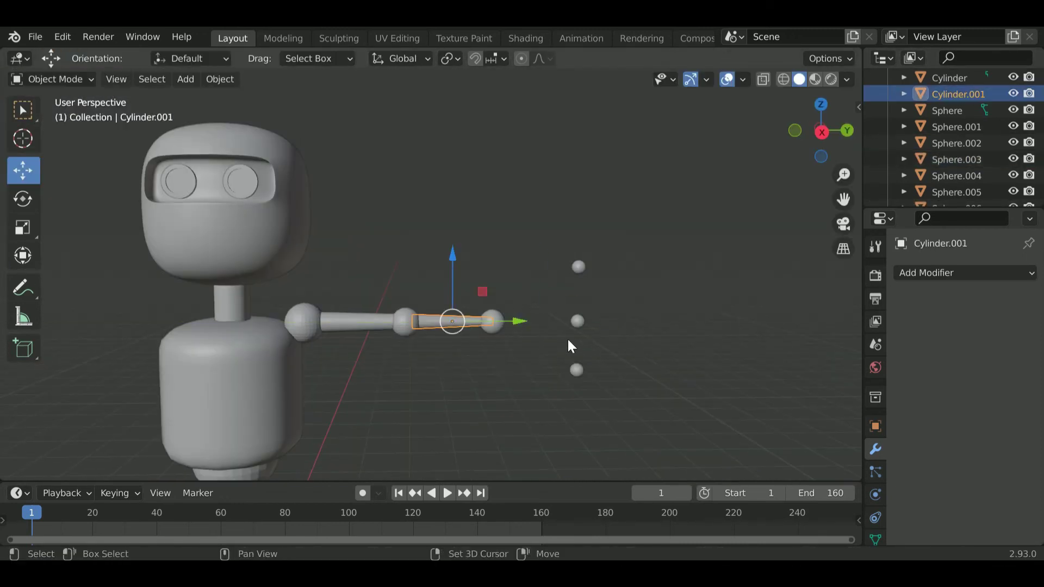
Step: Copy the forearm along X beyond the wrist sphere and duplicate it again for a finger
{"action": "key", "text": "shift+d"}
{"action": "key", "text": "x"}
{"action": "left_click", "coordinate": [661, 369]}
{"action": "scroll", "coordinate": [657, 380], "scroll_direction": "up", "scroll_amount": 3}
{"action": "key", "text": "shift+d"}
Step: Raise the copied cylinder above the arm and angle it diagonally as the upper finger
{"action": "key", "text": "z"}
{"action": "left_click", "coordinate": [678, 256]}
{"action": "key", "text": "shift+space"}
{"action": "key", "text": "r"}
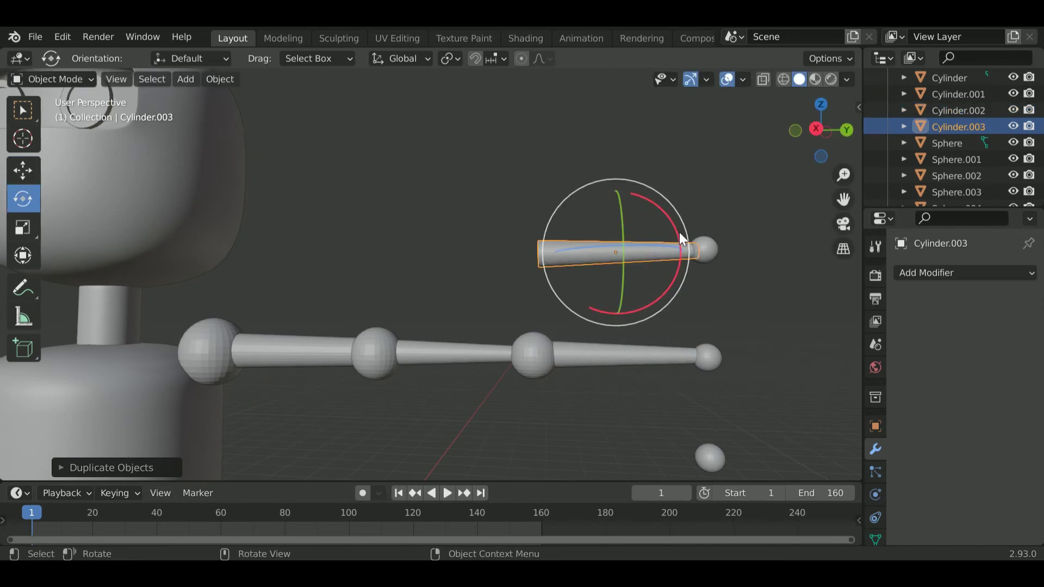
{"action": "key", "text": "g"}
{"action": "mouse_move", "coordinate": [679, 239]}
{"action": "left_mouse_down"}
{"action": "mouse_move", "coordinate": [679, 294]}
{"action": "mouse_move", "coordinate": [595, 304]}
{"action": "left_mouse_up"}
{"action": "left_click", "coordinate": [625, 305]}
Step: Resize the upper finger, scaling it along Y
{"action": "scroll", "coordinate": [657, 399], "scroll_direction": "up", "scroll_amount": 3}
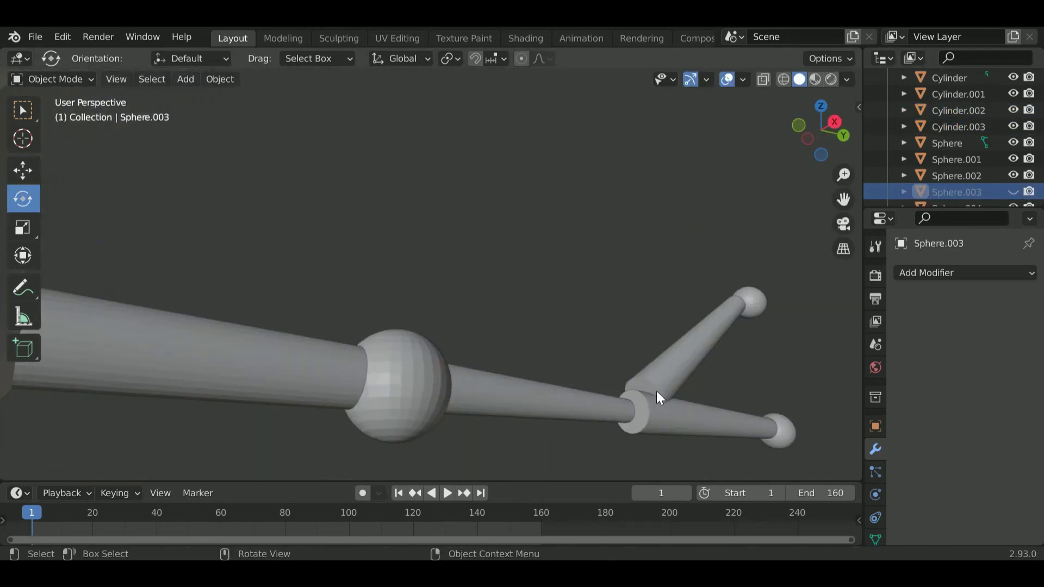
{"action": "left_click", "coordinate": [656, 395]}
{"action": "key", "text": "s"}
{"action": "key", "text": "Tab"}
{"action": "key", "text": "Tab"}
{"action": "key", "text": "alt+h"}
{"action": "middle_click_drag", "start_coordinate": [595, 397], "coordinate": [537, 340]}
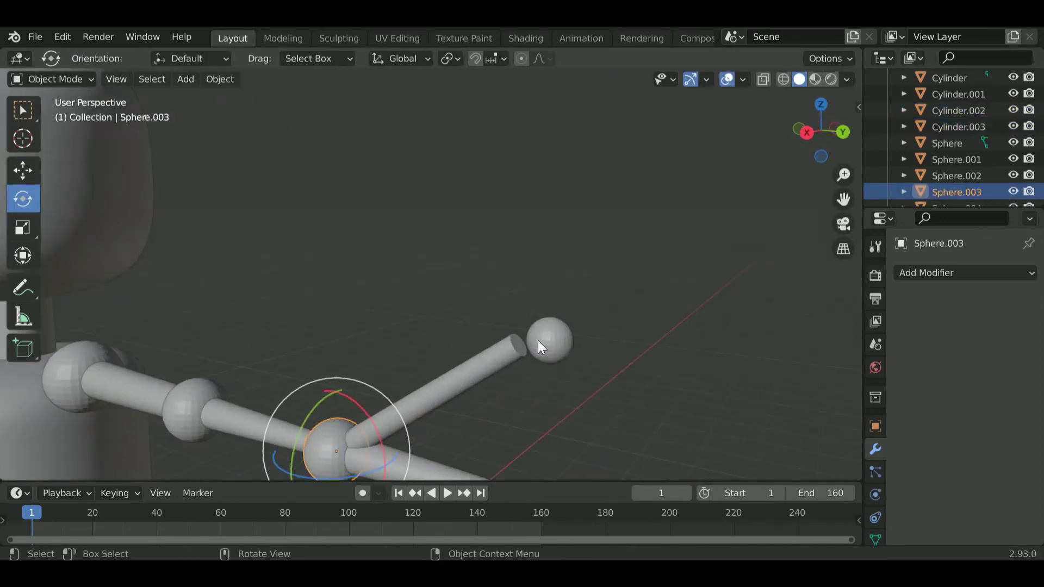
{"action": "left_click", "coordinate": [517, 350]}
{"action": "middle_click_drag", "start_coordinate": [564, 377], "coordinate": [598, 370]}
{"action": "key", "text": "s"}
Step: Duplicate a sphere and set it on the upper finger's end as a fingertip ball
{"action": "key", "text": "y"}
{"action": "left_click", "coordinate": [634, 280]}
{"action": "key", "text": "shift+d"}
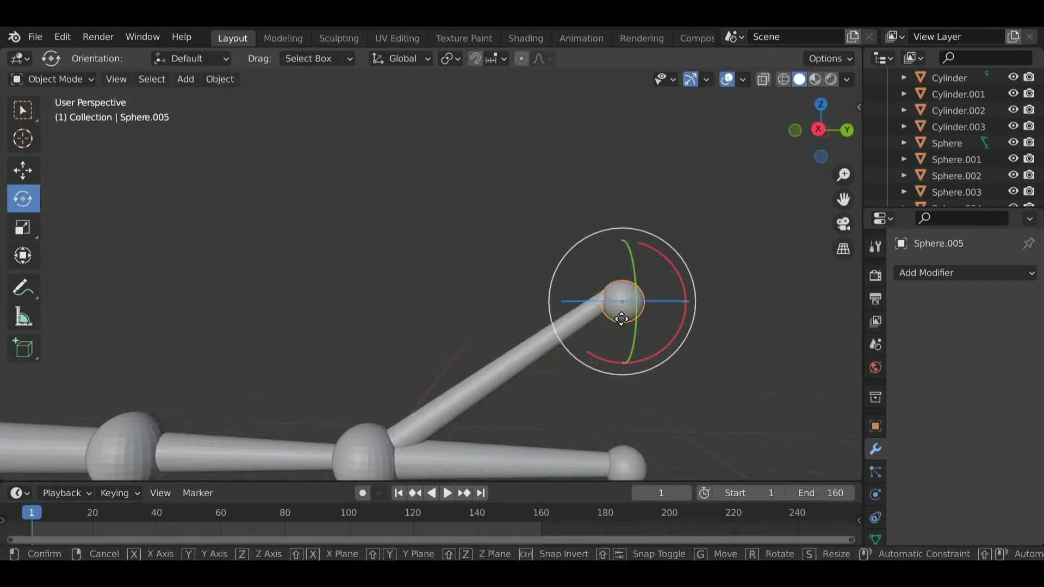
{"action": "left_click", "coordinate": [622, 319]}
Step: Duplicate the upper finger downward and rotate the copy as the lower finger
{"action": "mouse_move", "coordinate": [661, 353]}
{"action": "middle_mouse_down"}
{"action": "mouse_move", "coordinate": [829, 367]}
{"action": "mouse_move", "coordinate": [461, 240]}
{"action": "middle_mouse_up"}
{"action": "left_click", "coordinate": [463, 244]}
{"action": "key", "text": "shift+d"}
{"action": "key", "text": "z"}
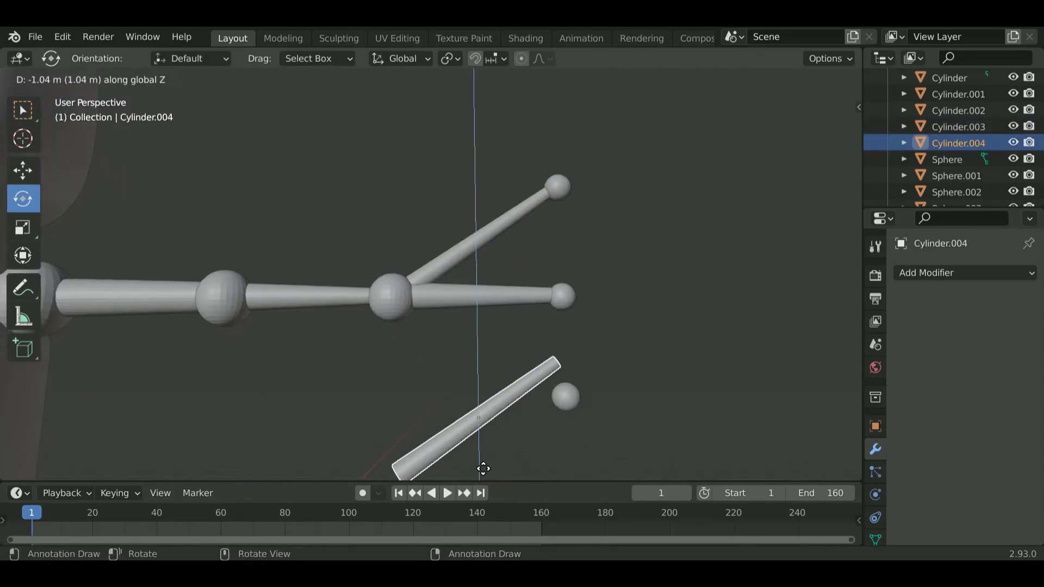
{"action": "left_click", "coordinate": [484, 469]}
{"action": "key", "text": "r"}
{"action": "left_click", "coordinate": [505, 414]}
Step: Move the lower finger vertically until it sits against the wrist sphere
{"action": "key", "text": "g"}
{"action": "key", "text": "z"}
{"action": "left_click", "coordinate": [537, 370]}
{"action": "key", "text": "g"}
{"action": "key", "text": "z"}
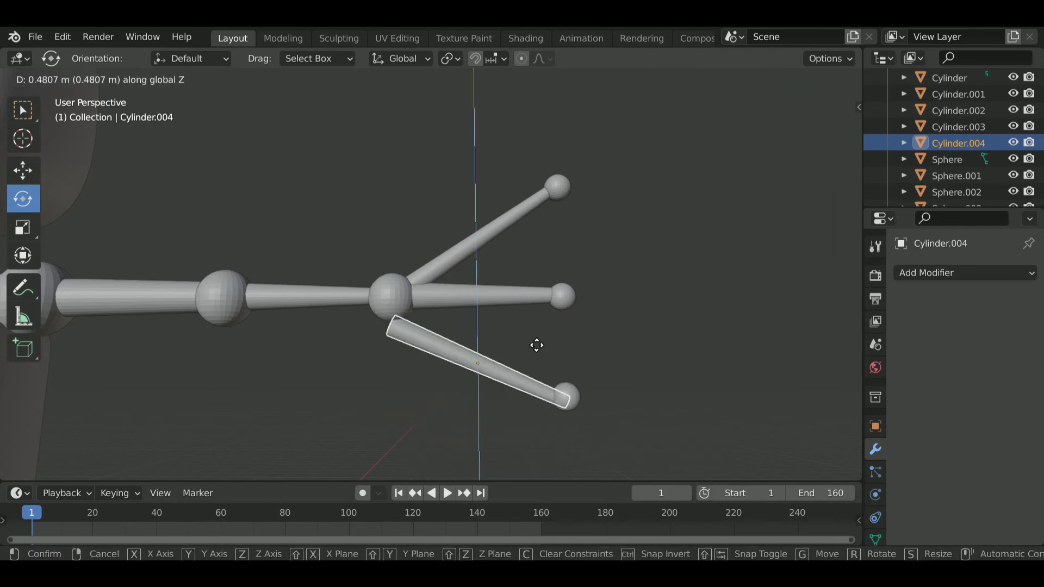
{"action": "left_click", "coordinate": [537, 345]}
Step: Taper the lower finger by shrinking its outer end in Edit Mode
{"action": "key", "text": "r"}
{"action": "left_click", "coordinate": [543, 368]}
{"action": "key", "text": "g"}
{"action": "key", "text": "z"}
{"action": "key", "text": "h"}
{"action": "key", "text": "Tab"}
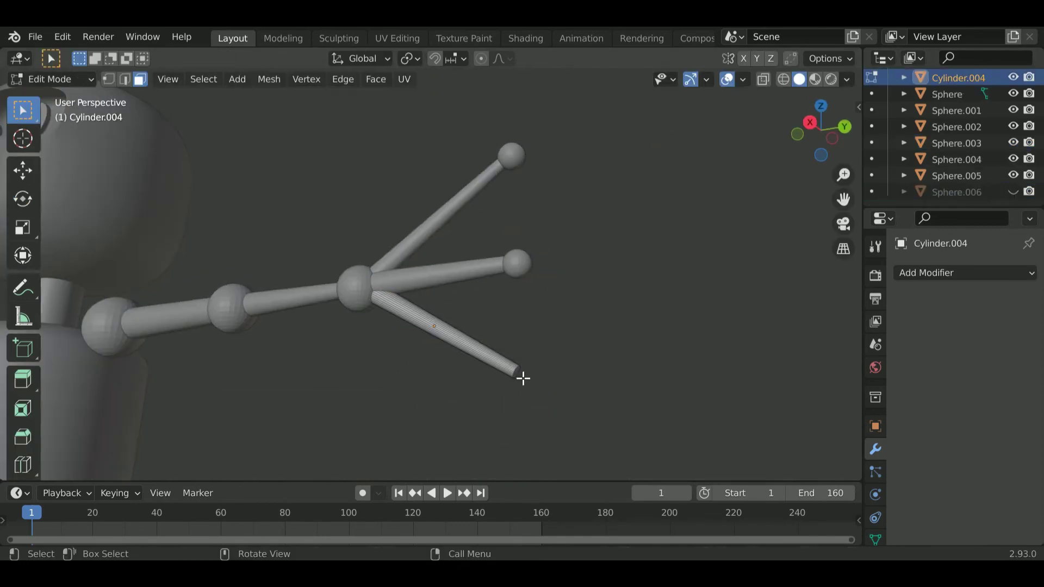
{"action": "key", "text": "Tab"}
Step: Taper the middle finger by shrinking its tip and base faces
{"action": "middle_click_drag", "start_coordinate": [523, 379], "coordinate": [588, 438]}
{"action": "left_click", "coordinate": [599, 298]}
{"action": "key", "text": "h"}
{"action": "left_click", "coordinate": [483, 321]}
{"action": "key", "text": "Tab"}
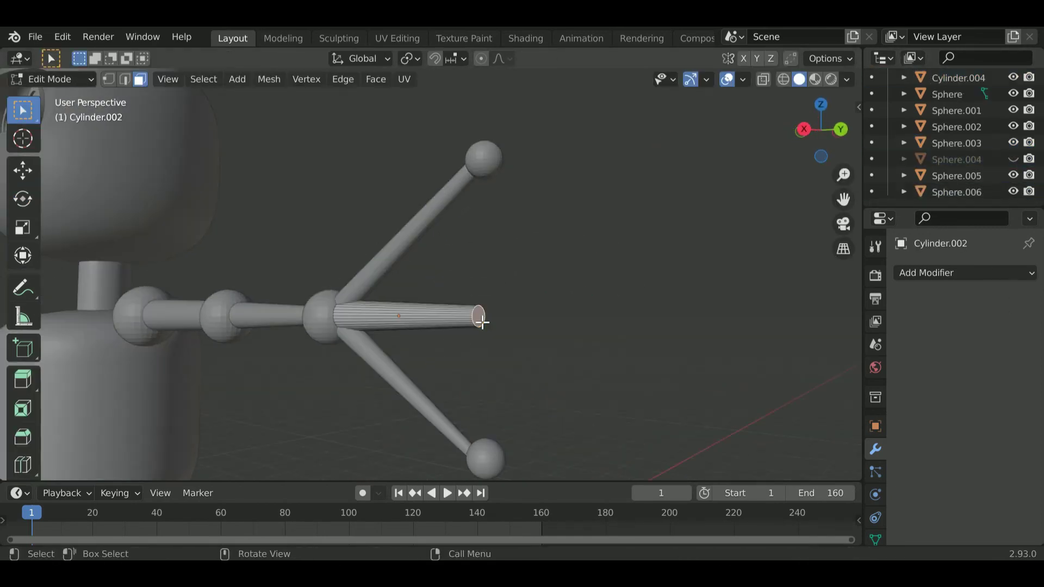
{"action": "key", "text": "s"}
{"action": "key", "text": "Tab"}
{"action": "key", "text": "h"}
{"action": "key", "text": "Tab"}
{"action": "key", "text": "s"}
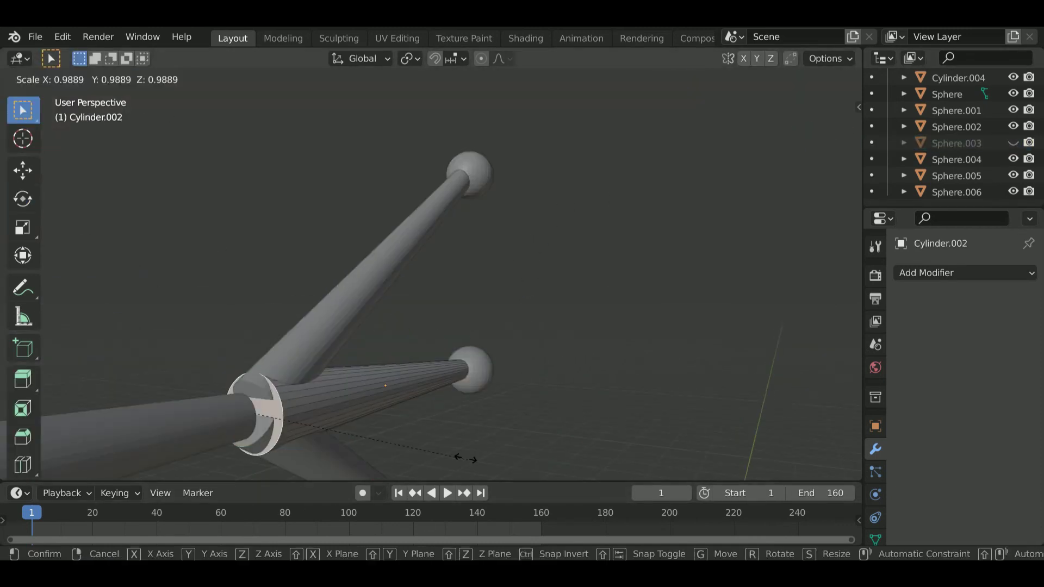
{"action": "left_click", "coordinate": [465, 458]}
Step: Reveal the hidden spheres and box-select the three fingertips, cancelling a Y scale
{"action": "key", "text": "alt+h"}
{"action": "middle_click_drag", "start_coordinate": [465, 459], "coordinate": [545, 380]}
{"action": "scroll", "coordinate": [530, 386], "scroll_direction": "down", "scroll_amount": 3}
{"action": "left_click_drag", "start_coordinate": [480, 224], "coordinate": [431, 375]}
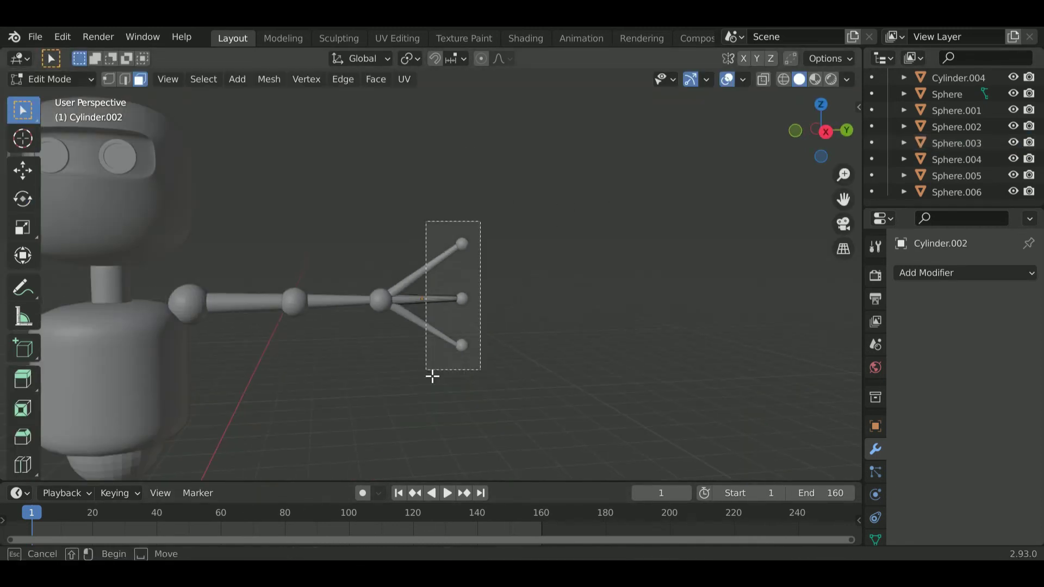
{"action": "key", "text": "Tab"}
{"action": "key", "text": "s"}
{"action": "key", "text": "y"}
{"action": "key", "text": "Escape"}
{"action": "left_click", "coordinate": [562, 367]}
{"action": "scroll", "coordinate": [466, 349], "scroll_direction": "down", "scroll_amount": 3}
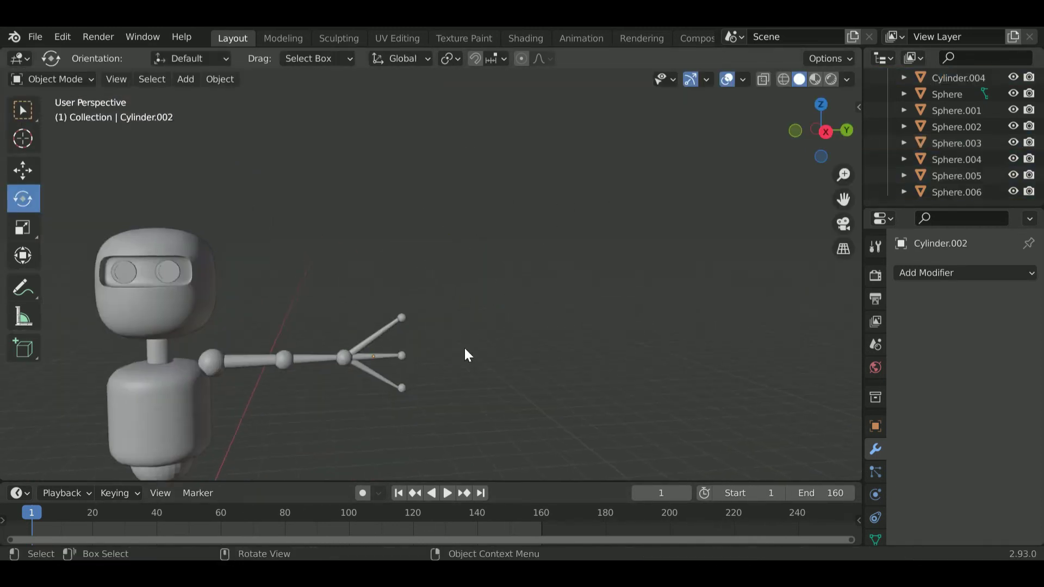
Step: Add a small cube near the hand for the finger bars
{"action": "key", "text": "shift+a"}
{"action": "left_click", "coordinate": [560, 435]}
{"action": "key", "text": "s"}
{"action": "key", "text": "Return"}
Step: Slide the cube along Y, stretch it into a long bar, and place it at the middle fingertip
{"action": "key", "text": "g"}
{"action": "key", "text": "y"}
{"action": "left_click", "coordinate": [515, 320]}
{"action": "scroll", "coordinate": [522, 390], "scroll_direction": "up", "scroll_amount": 5}
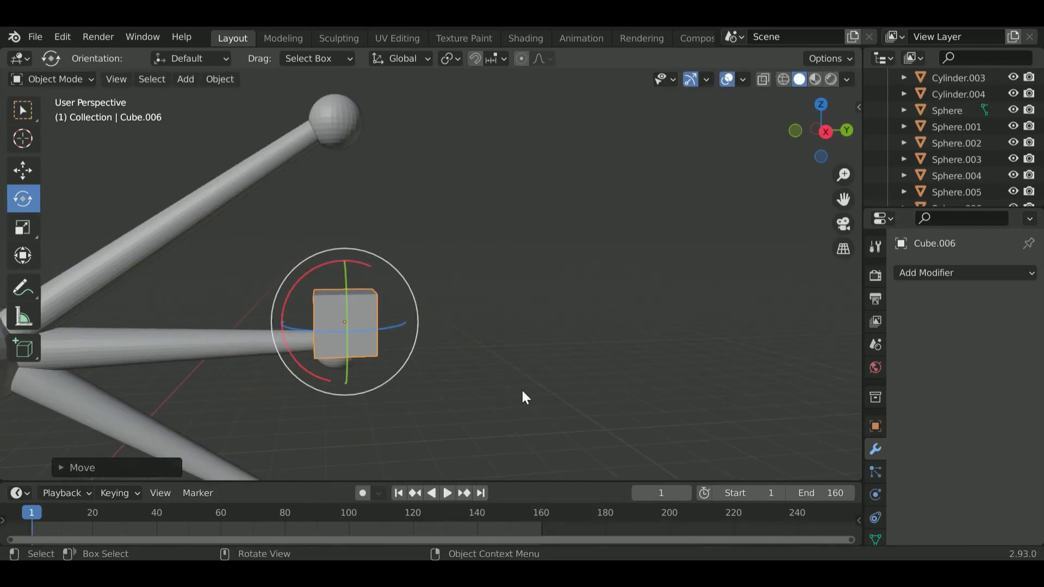
{"action": "key", "text": "s"}
{"action": "mouse_move", "coordinate": [496, 412]}
{"action": "middle_mouse_down"}
{"action": "mouse_move", "coordinate": [581, 329]}
{"action": "mouse_move", "coordinate": [583, 351]}
{"action": "middle_mouse_up"}
{"action": "key", "text": "s"}
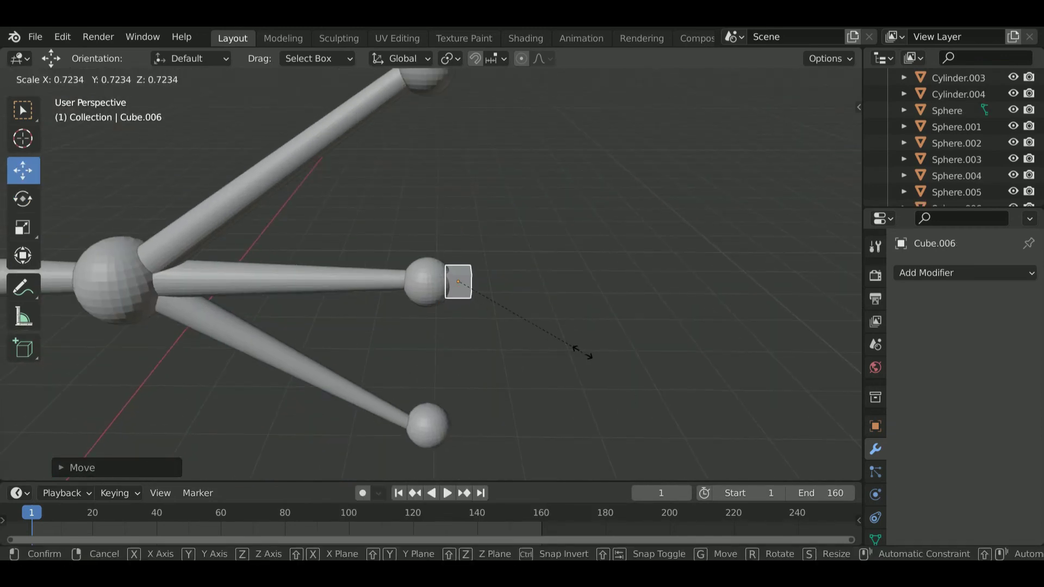
{"action": "left_click", "coordinate": [587, 310]}
{"action": "mouse_move", "coordinate": [510, 283]}
{"action": "middle_mouse_down"}
{"action": "mouse_move", "coordinate": [679, 384]}
{"action": "mouse_move", "coordinate": [650, 321]}
{"action": "middle_mouse_up"}
{"action": "key", "text": "g"}
{"action": "left_click", "coordinate": [680, 384]}
Step: Duplicate the bar onto the top and bottom fingers, moving along Z
{"action": "key", "text": "shift+d"}
{"action": "key", "text": "z"}
{"action": "left_click", "coordinate": [615, 198]}
{"action": "key", "text": "shift+d"}
{"action": "key", "text": "z"}
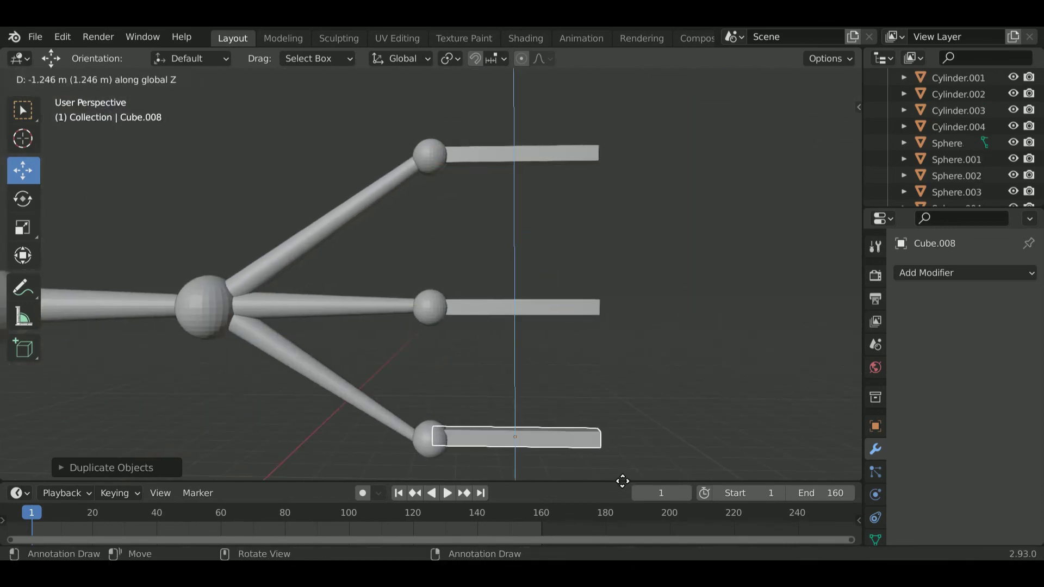
{"action": "left_click", "coordinate": [619, 483]}
Step: Select the whole arm and hand and shorten them by scaling along Y
{"action": "scroll", "coordinate": [477, 386], "scroll_direction": "down", "scroll_amount": 3}
{"action": "scroll", "coordinate": [423, 370], "scroll_direction": "down", "scroll_amount": 2}
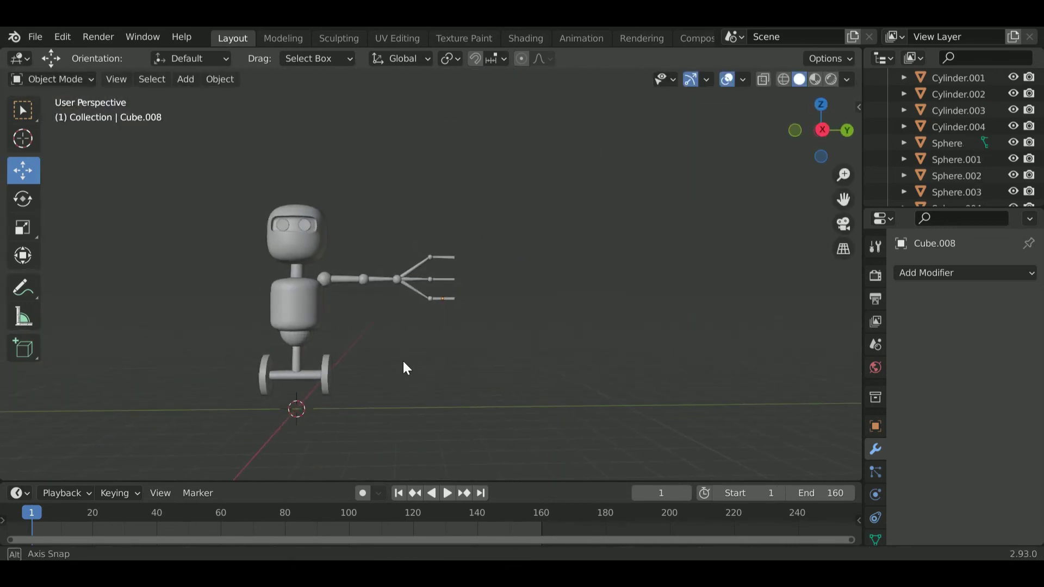
{"action": "left_click_drag", "start_coordinate": [322, 245], "coordinate": [473, 315]}
{"action": "key", "text": "s"}
{"action": "key", "text": "y"}
{"action": "left_click", "coordinate": [455, 289]}
Step: Slide the elbow sphere, arm segment, wrist, fingers and finger bars left to close the gaps
{"action": "scroll", "coordinate": [334, 244], "scroll_direction": "up", "scroll_amount": 4}
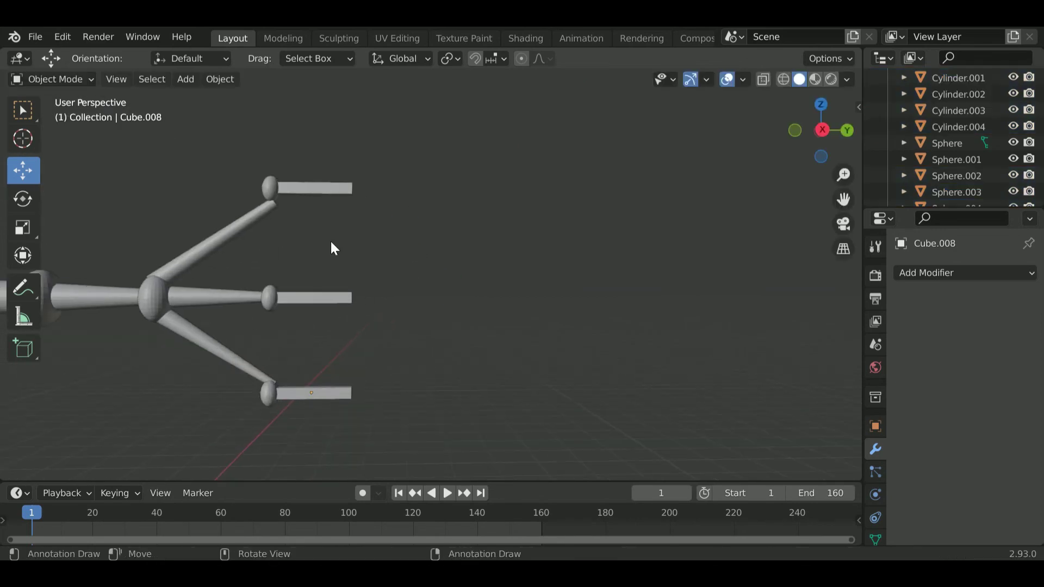
{"action": "scroll", "coordinate": [419, 308], "scroll_direction": "up", "scroll_amount": 2}
{"action": "scroll", "coordinate": [397, 310], "scroll_direction": "down", "scroll_amount": 2}
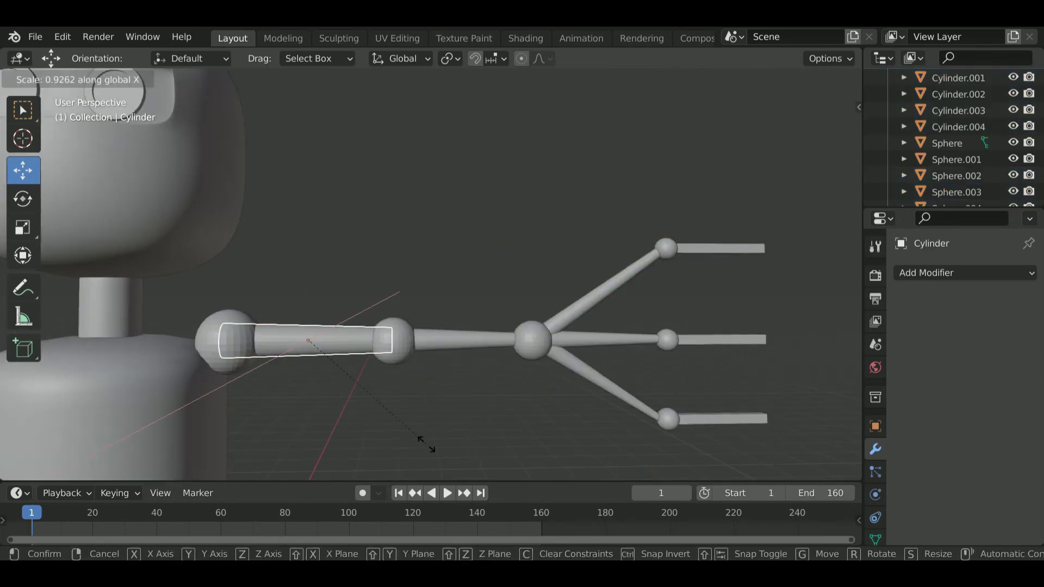
{"action": "left_click", "coordinate": [393, 341]}
{"action": "left_click_drag", "start_coordinate": [452, 343], "coordinate": [429, 342]}
{"action": "left_click", "coordinate": [467, 341]}
{"action": "left_click_drag", "start_coordinate": [531, 342], "coordinate": [505, 342]}
{"action": "left_click", "coordinate": [531, 340]}
{"action": "left_click_drag", "start_coordinate": [590, 341], "coordinate": [562, 342]}
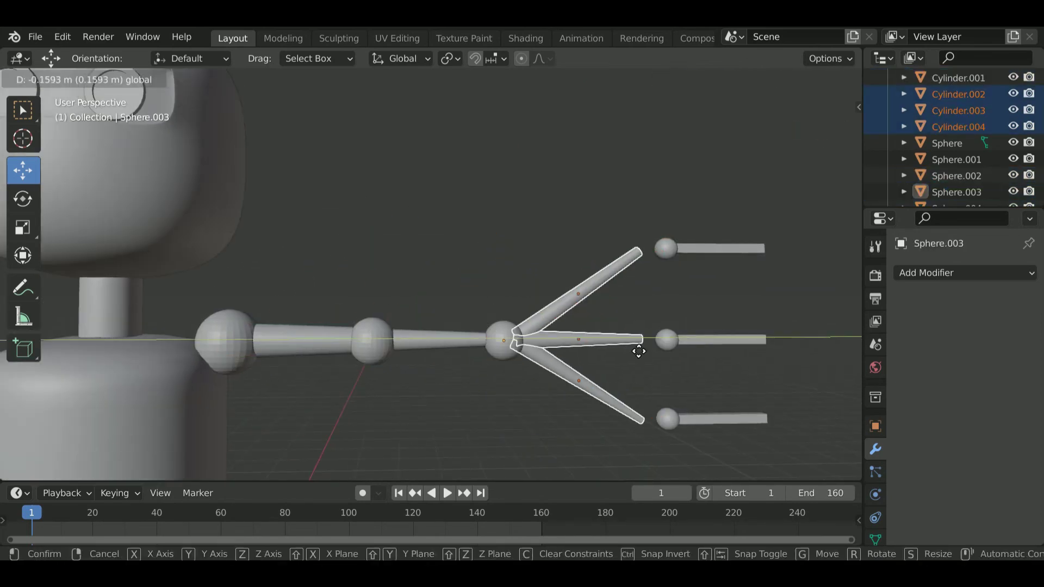
{"action": "left_click_drag", "start_coordinate": [669, 341], "coordinate": [642, 340]}
{"action": "left_click_drag", "start_coordinate": [746, 341], "coordinate": [718, 342]}
Step: Box-select the arm and fingers, then clear the selection
{"action": "scroll", "coordinate": [519, 384], "scroll_direction": "down", "scroll_amount": 3}
{"action": "key", "text": "a"}
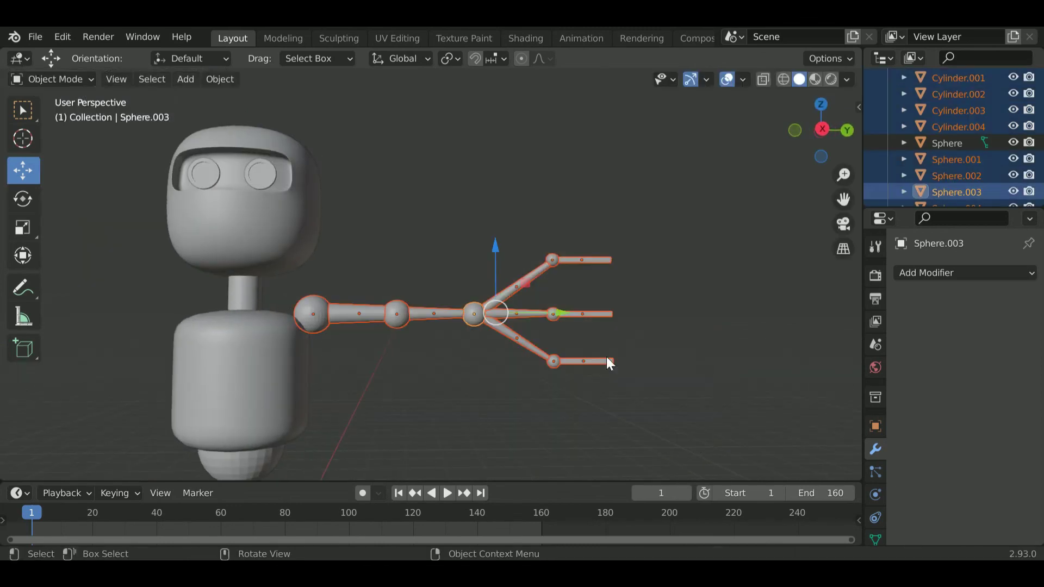
{"action": "left_click_drag", "start_coordinate": [534, 399], "coordinate": [305, 229]}
{"action": "left_click", "coordinate": [634, 370]}
{"action": "scroll", "coordinate": [634, 370], "scroll_direction": "down", "scroll_amount": 3}
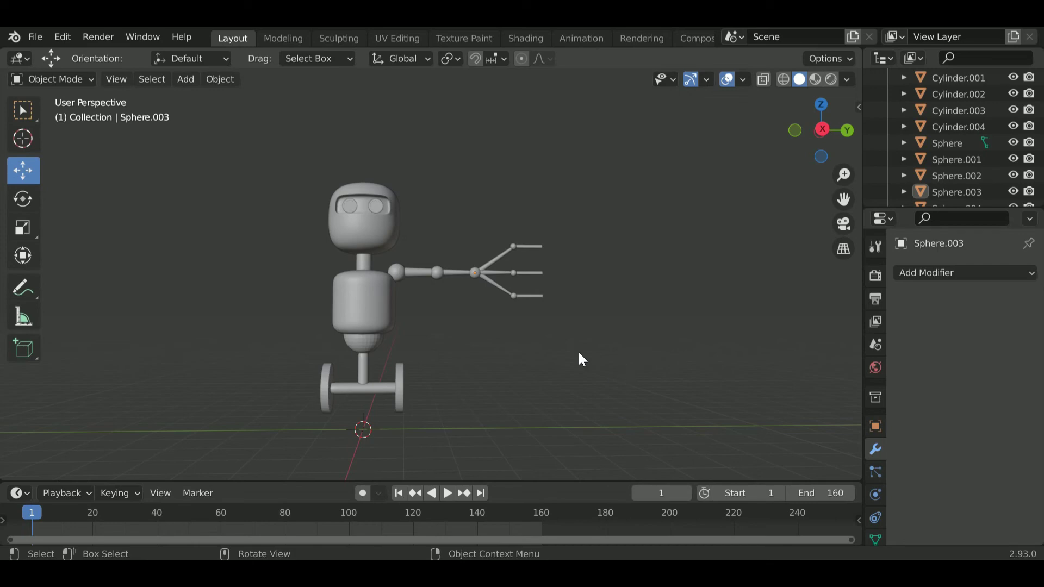
{"action": "key", "text": "Delete"}
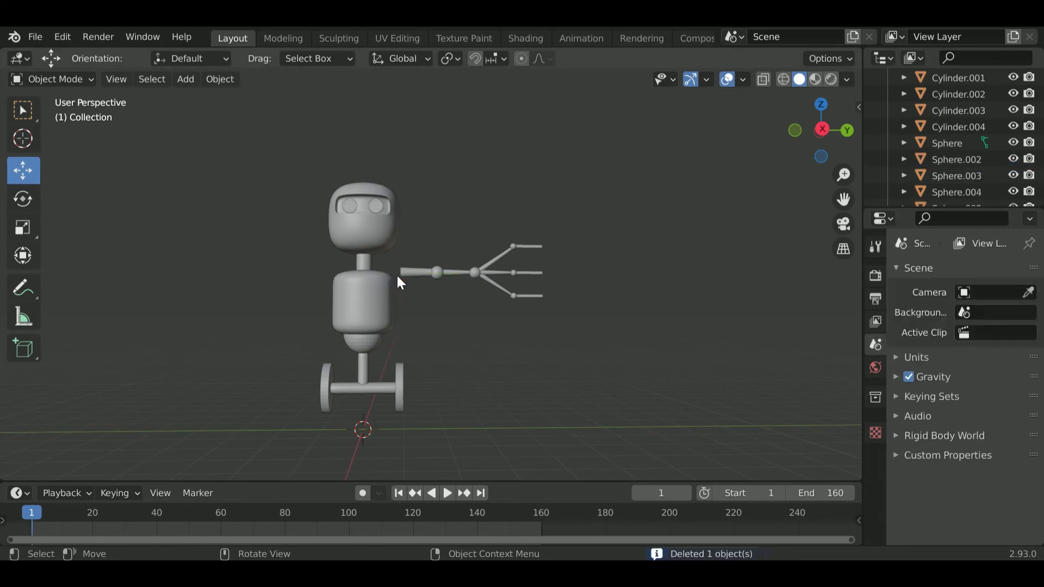
{"action": "left_click", "coordinate": [396, 273]}
{"action": "key", "text": "Tab"}
{"action": "scroll", "coordinate": [406, 326], "scroll_direction": "up", "scroll_amount": 3}
{"action": "key", "text": "Tab"}
{"action": "mouse_move", "coordinate": [423, 288]}
{"action": "left_mouse_down"}
{"action": "mouse_move", "coordinate": [577, 244]}
{"action": "mouse_move", "coordinate": [474, 318]}
{"action": "left_mouse_up"}
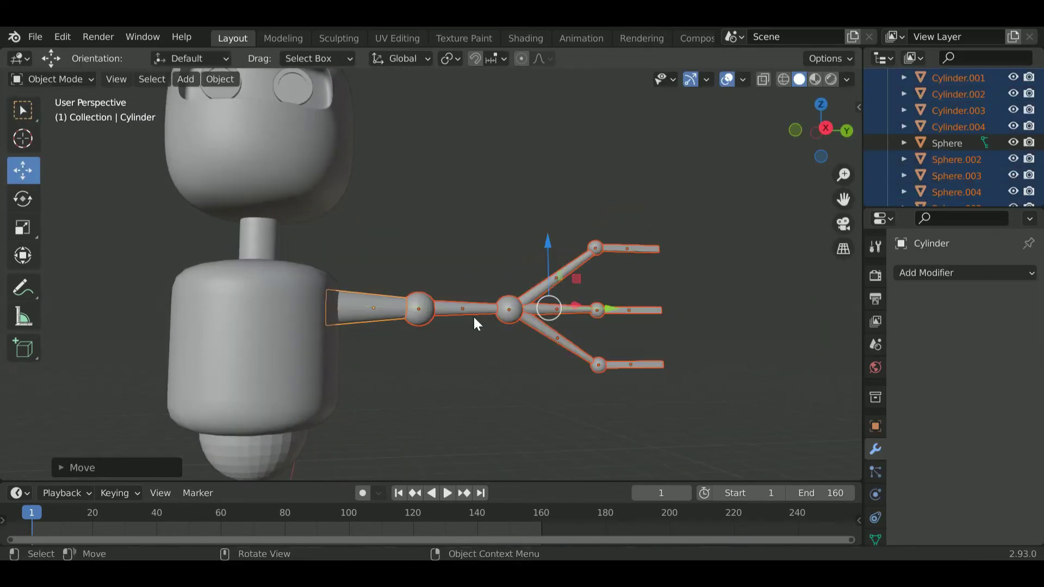
{"action": "key", "text": "g"}
{"action": "key", "text": "Escape"}
{"action": "key", "text": "alt+a"}
{"action": "scroll", "coordinate": [481, 201], "scroll_direction": "down", "scroll_amount": 2}
{"action": "middle_click_drag", "start_coordinate": [481, 202], "coordinate": [528, 285]}
{"action": "key", "text": "shift+a"}
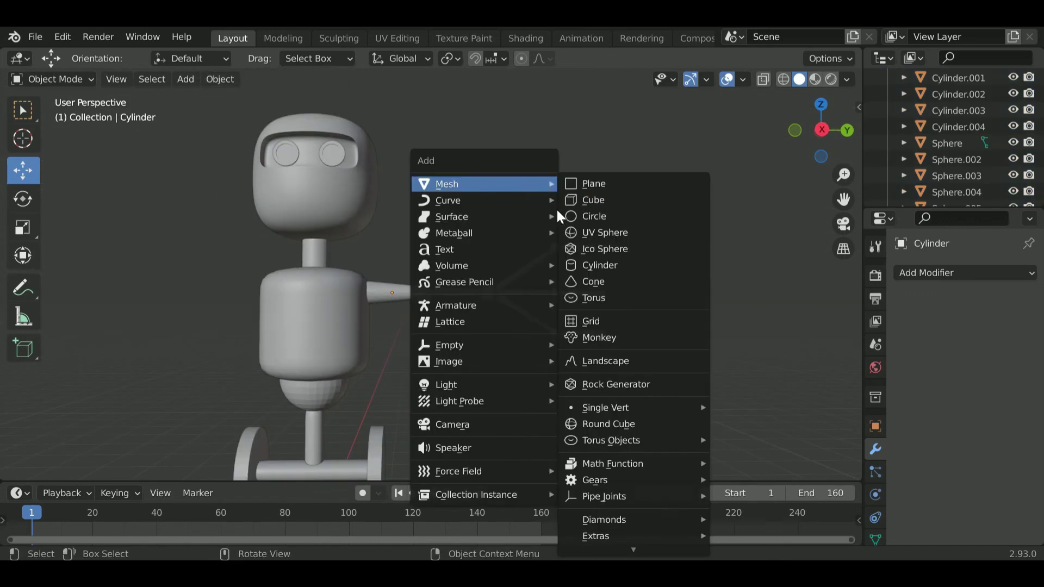
{"action": "left_click", "coordinate": [593, 152]}
{"action": "scroll", "coordinate": [500, 367], "scroll_direction": "down", "scroll_amount": 3}
{"action": "key", "text": "r"}
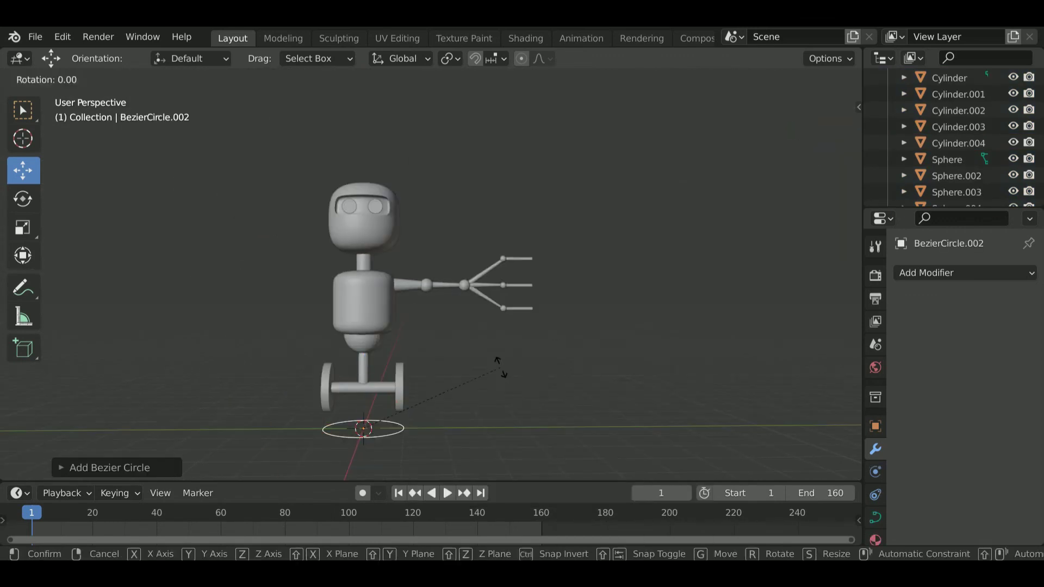
{"action": "key", "text": "y"}
{"action": "key", "text": "Return"}
{"action": "key", "text": "Tab"}
{"action": "key", "text": "Tab"}
{"action": "left_click", "coordinate": [218, 79]}
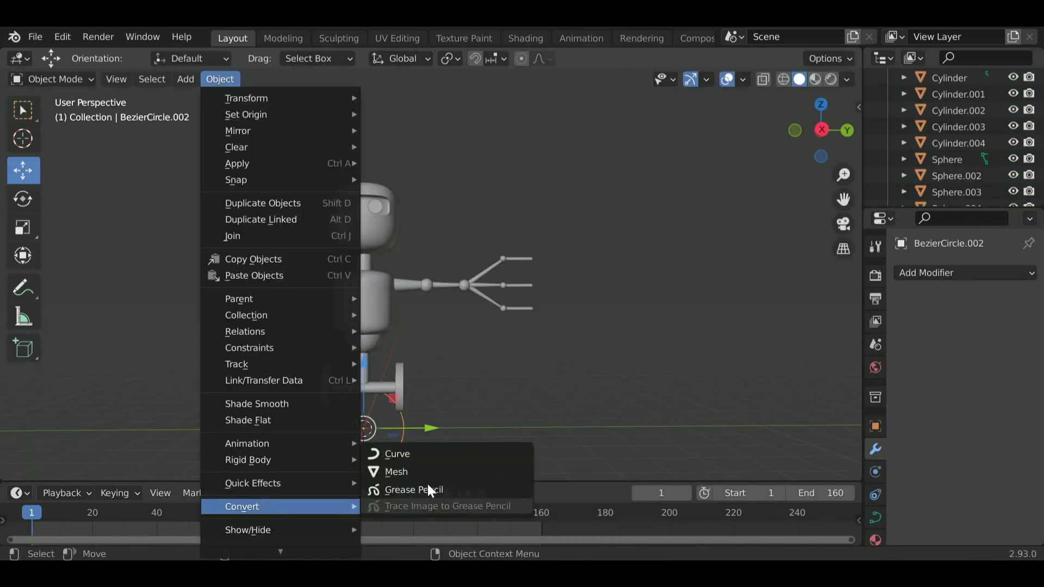
{"action": "left_click", "coordinate": [405, 469]}
{"action": "key", "text": "g"}
{"action": "key", "text": "z"}
{"action": "key", "text": "Tab"}
{"action": "key", "text": "s"}
{"action": "key", "text": "s"}
{"action": "key", "text": "z"}
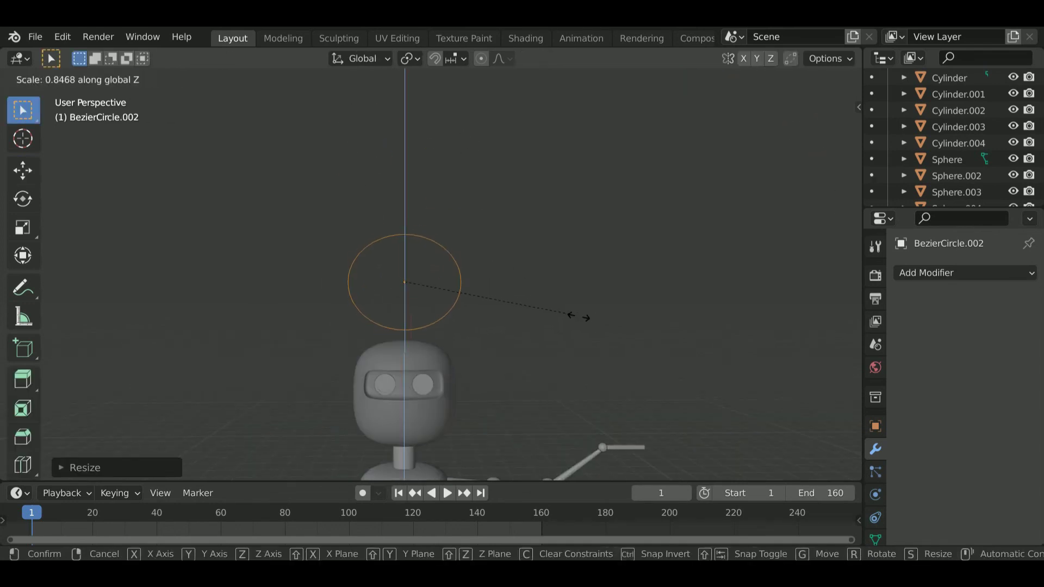
{"action": "left_click", "coordinate": [520, 296]}
{"action": "scroll", "coordinate": [590, 314], "scroll_direction": "up", "scroll_amount": 2}
{"action": "scroll", "coordinate": [589, 315], "scroll_direction": "up", "scroll_amount": 2}
{"action": "key", "text": "Tab"}
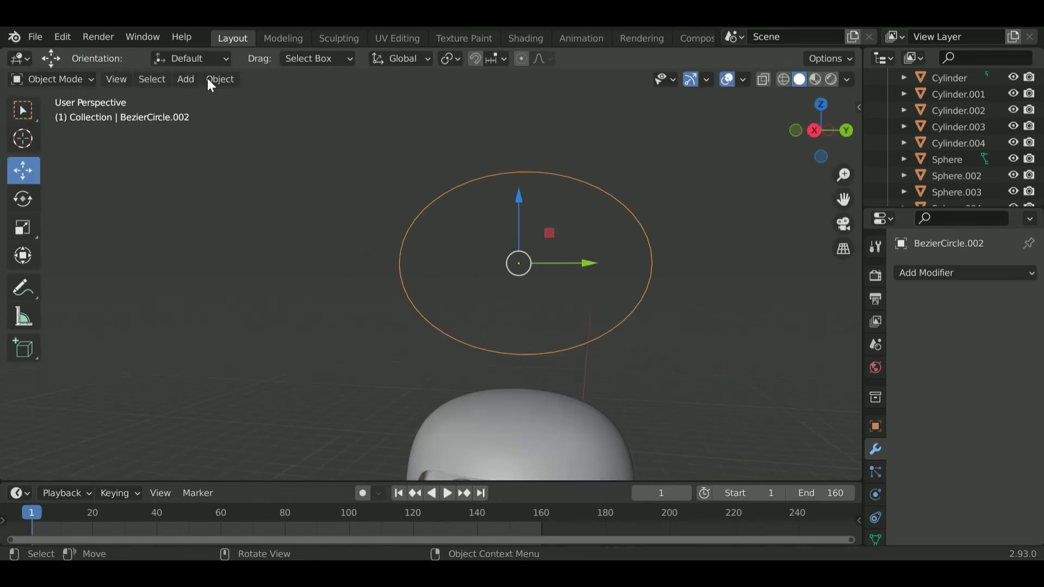
{"action": "left_click", "coordinate": [207, 79]}
{"action": "left_click", "coordinate": [392, 405]}
{"action": "key", "text": "Tab"}
{"action": "key", "text": "f"}
{"action": "key", "text": "Tab"}
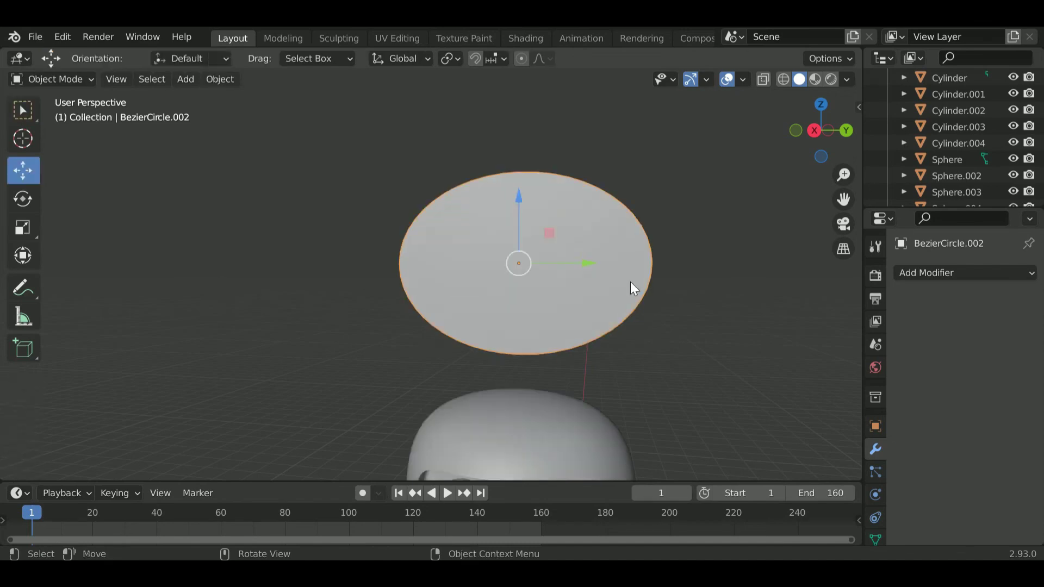
{"action": "key", "text": "Tab"}
{"action": "left_click", "coordinate": [23, 379]}
{"action": "left_click", "coordinate": [22, 465]}
{"action": "left_click", "coordinate": [508, 344]}
{"action": "key", "text": "Tab"}
{"action": "key", "text": "Delete"}
{"action": "scroll", "coordinate": [585, 224], "scroll_direction": "down", "scroll_amount": 3}
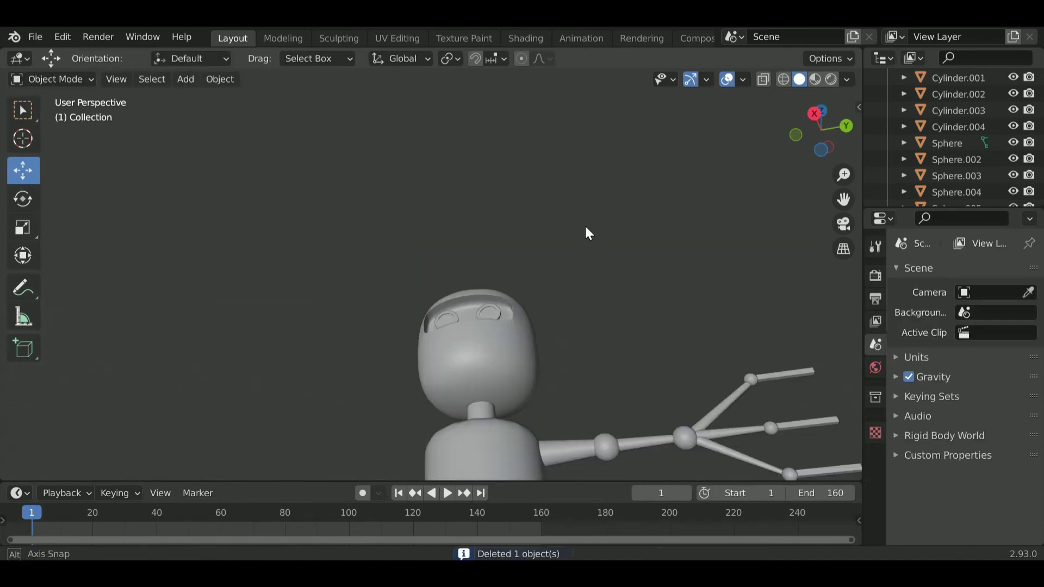
{"action": "scroll", "coordinate": [548, 201], "scroll_direction": "down", "scroll_amount": 3}
Step: Add a torus, rotate it 90°, and place it above the robot's head
{"action": "key", "text": "shift+a"}
{"action": "left_click", "coordinate": [615, 341]}
{"action": "key", "text": "r"}
{"action": "key", "text": "z"}
{"action": "key", "text": "9"}
{"action": "key", "text": "0"}
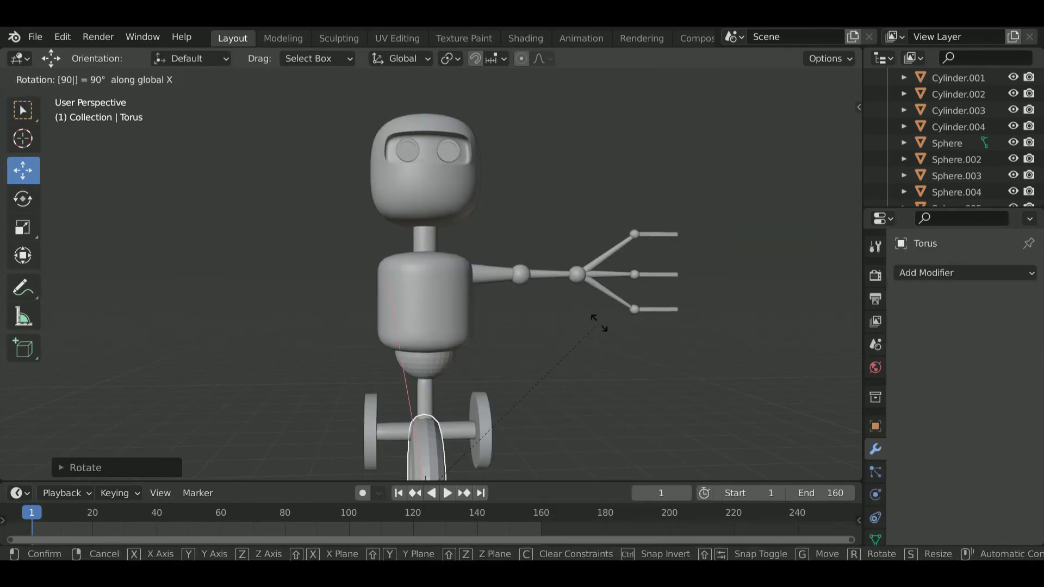
{"action": "key", "text": "Return"}
{"action": "key", "text": "g"}
{"action": "key", "text": "z"}
{"action": "left_click", "coordinate": [530, 240]}
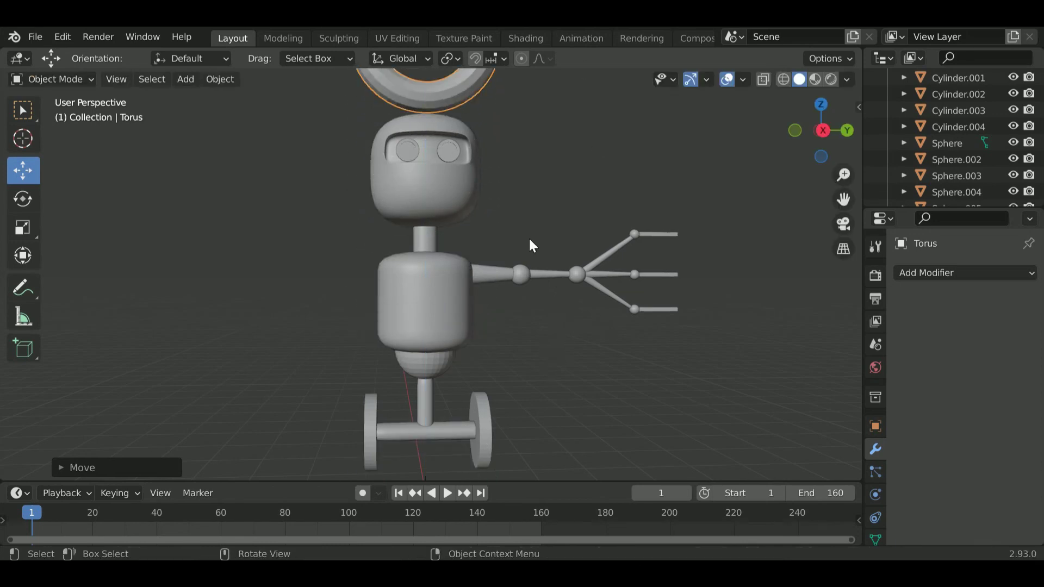
{"action": "key", "text": "KP_Decimal"}
Step: Raise the torus further and give it a Subdivision Surface modifier
{"action": "key", "text": "Tab"}
{"action": "left_click", "coordinate": [21, 107]}
{"action": "key", "text": "Tab"}
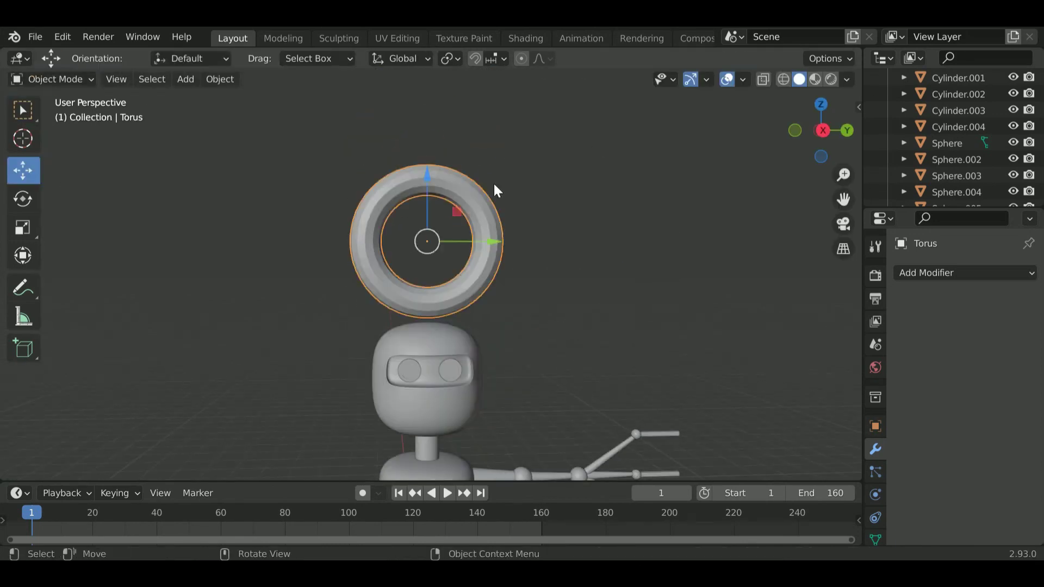
{"action": "key", "text": "g"}
{"action": "key", "text": "z"}
{"action": "key", "text": "Return"}
{"action": "left_click", "coordinate": [823, 129]}
{"action": "left_click", "coordinate": [962, 273]}
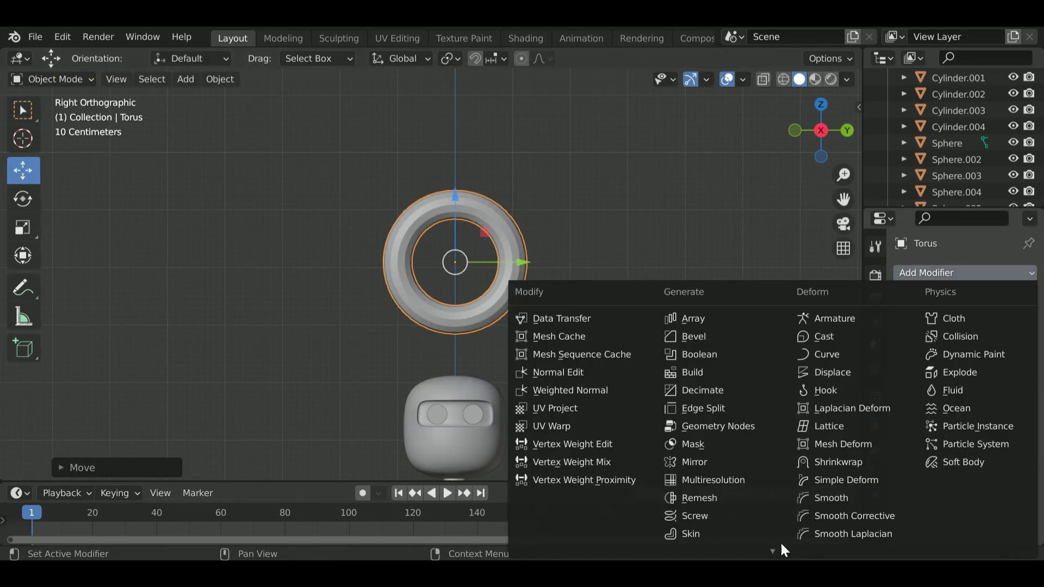
{"action": "left_click", "coordinate": [719, 524]}
Step: Resize the smoothed torus and centre the view on it
{"action": "key", "text": "Tab"}
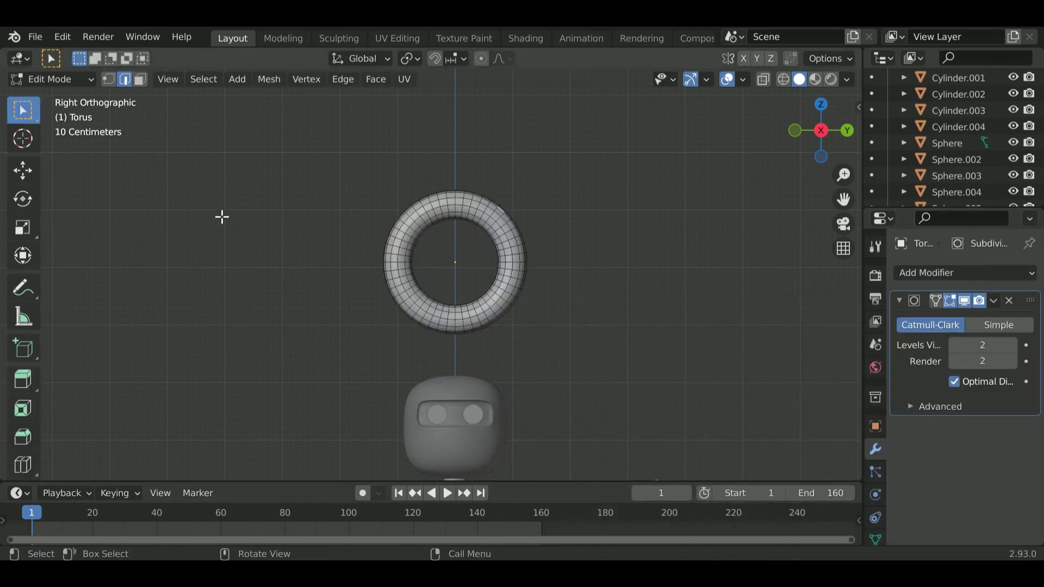
{"action": "key", "text": "Tab"}
{"action": "key", "text": "s"}
{"action": "left_click", "coordinate": [679, 321]}
{"action": "key", "text": "s"}
{"action": "key", "text": "z"}
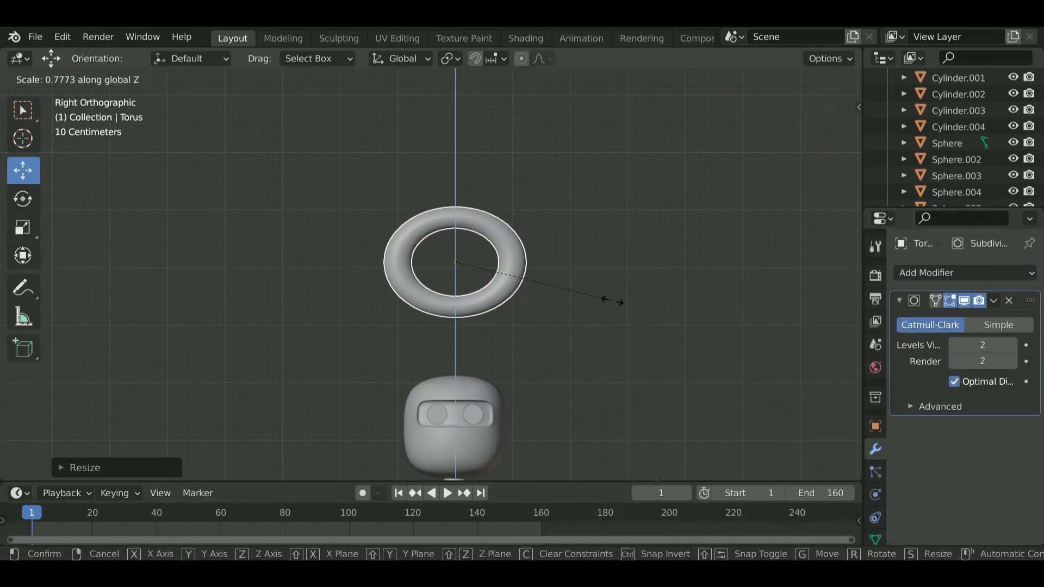
{"action": "key", "text": "Escape"}
{"action": "scroll", "coordinate": [504, 226], "scroll_direction": "up", "scroll_amount": 2}
{"action": "middle_click_drag", "start_coordinate": [522, 255], "coordinate": [631, 408], "text": "shift"}
Step: Delete the top section of faces from the ring
{"action": "key", "text": "Tab"}
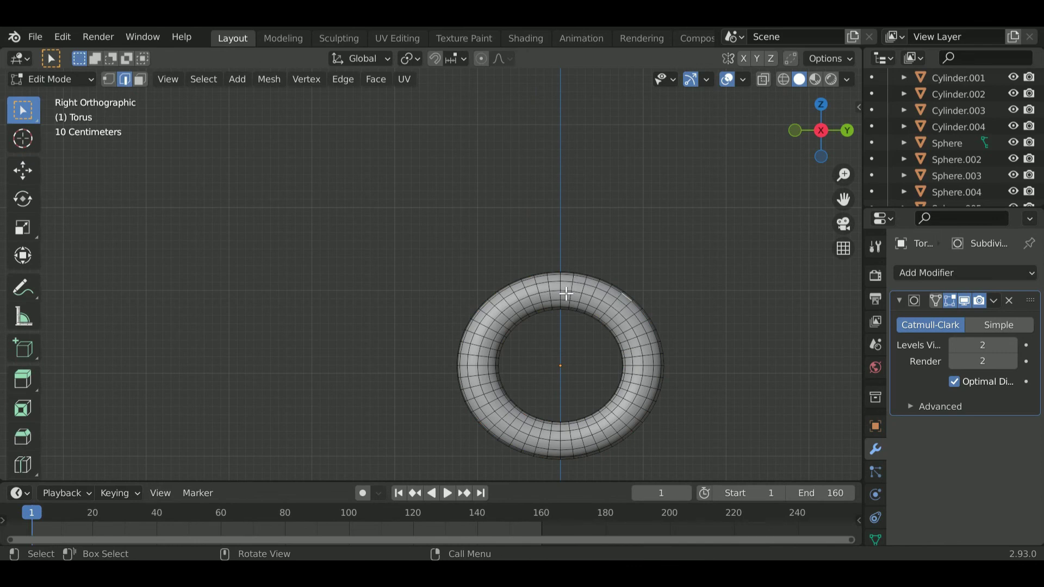
{"action": "key", "text": "x"}
{"action": "left_click", "coordinate": [572, 365]}
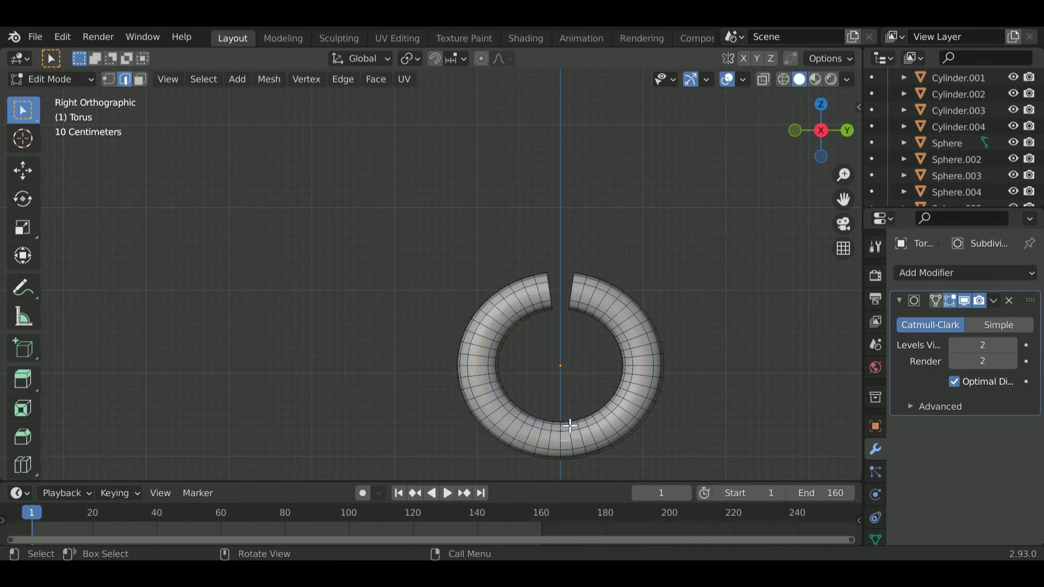
{"action": "key", "text": "x"}
{"action": "left_click", "coordinate": [524, 356]}
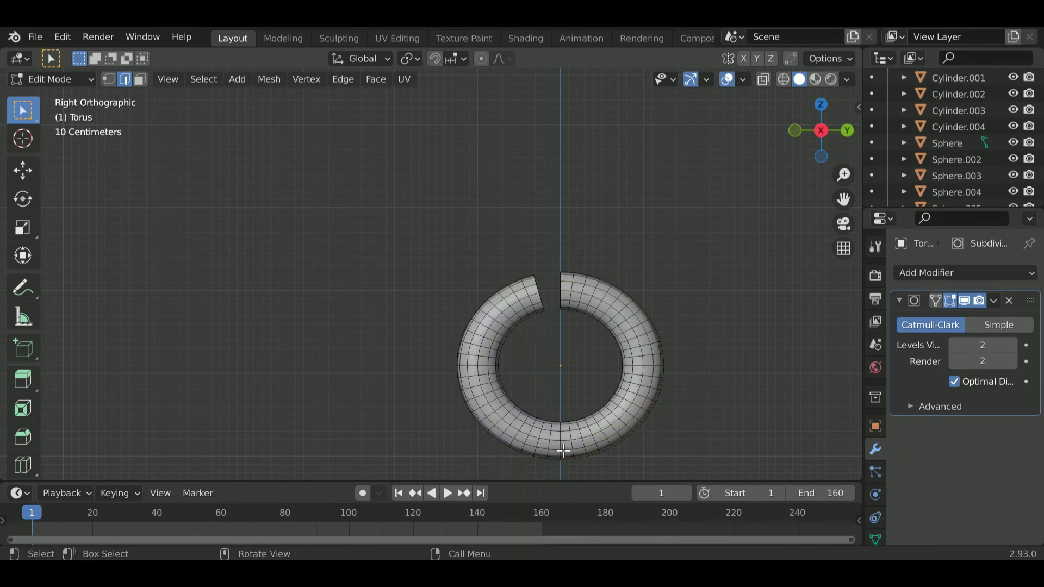
Step: Delete the bottom and left faces, leaving a U-shaped half ring
{"action": "key", "text": "x"}
{"action": "left_click", "coordinate": [445, 435]}
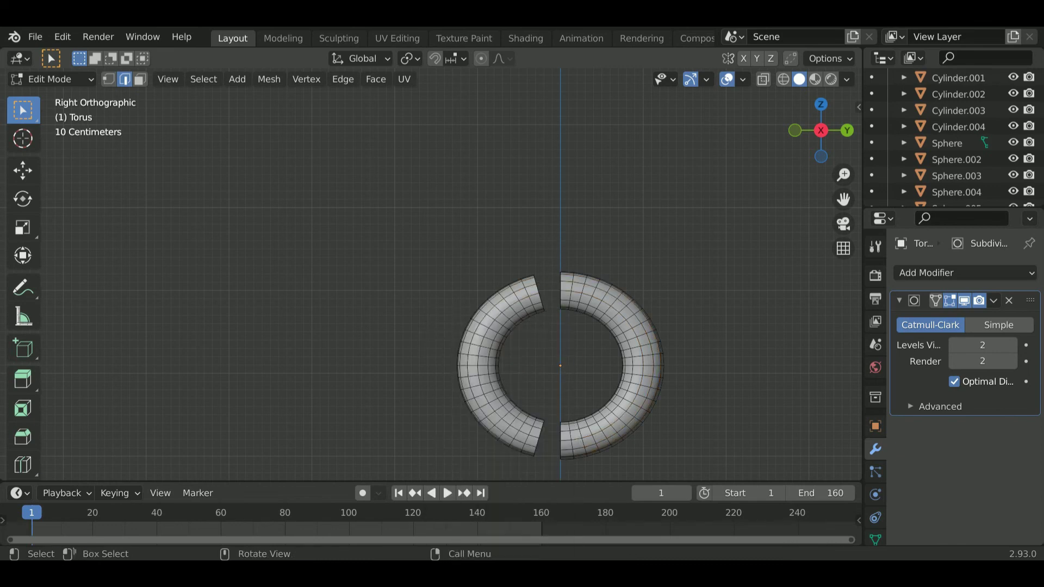
{"action": "left_click_drag", "start_coordinate": [549, 256], "coordinate": [457, 481]}
{"action": "left_click", "coordinate": [524, 373]}
{"action": "left_click_drag", "start_coordinate": [548, 255], "coordinate": [462, 466]}
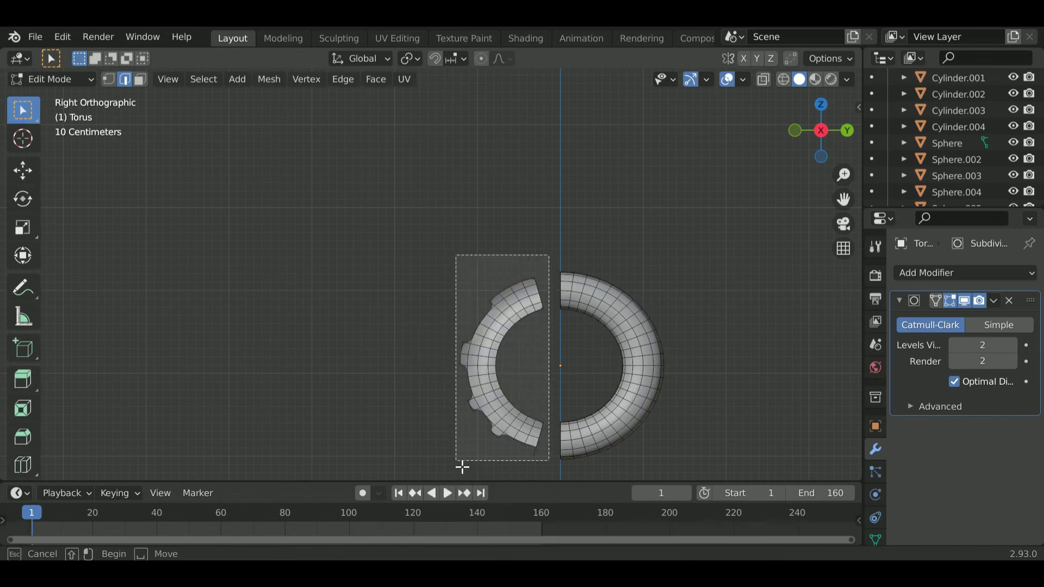
{"action": "key", "text": "x"}
{"action": "left_click", "coordinate": [457, 406]}
Step: Shrink the half ring slightly and inspect it from several angles
{"action": "key", "text": "Tab"}
{"action": "key", "text": "s"}
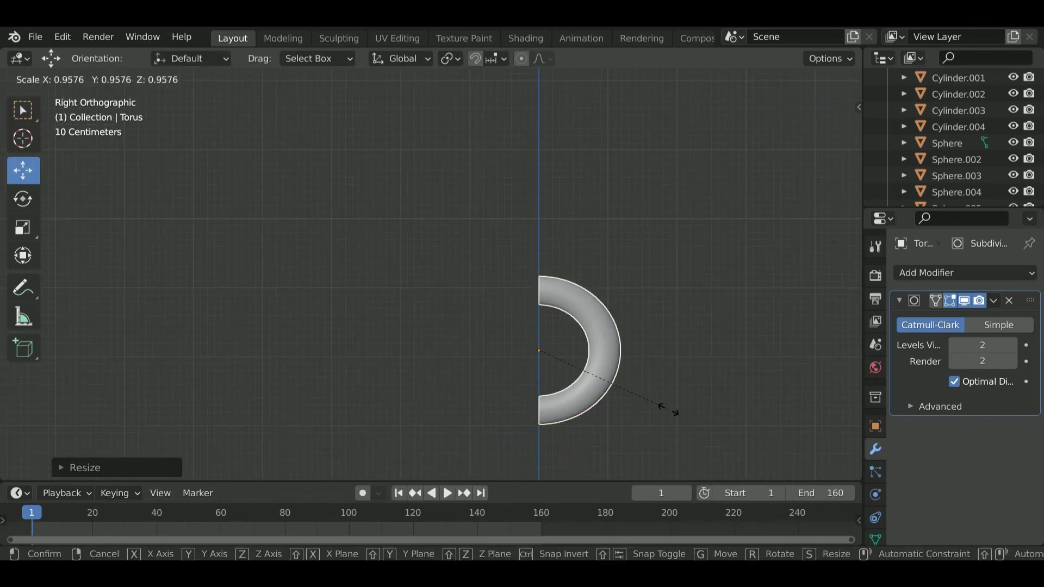
{"action": "left_click", "coordinate": [647, 405]}
{"action": "mouse_move", "coordinate": [647, 405]}
{"action": "middle_mouse_down"}
{"action": "mouse_move", "coordinate": [602, 302]}
{"action": "mouse_move", "coordinate": [640, 321]}
{"action": "middle_mouse_up"}
{"action": "key", "text": "Tab"}
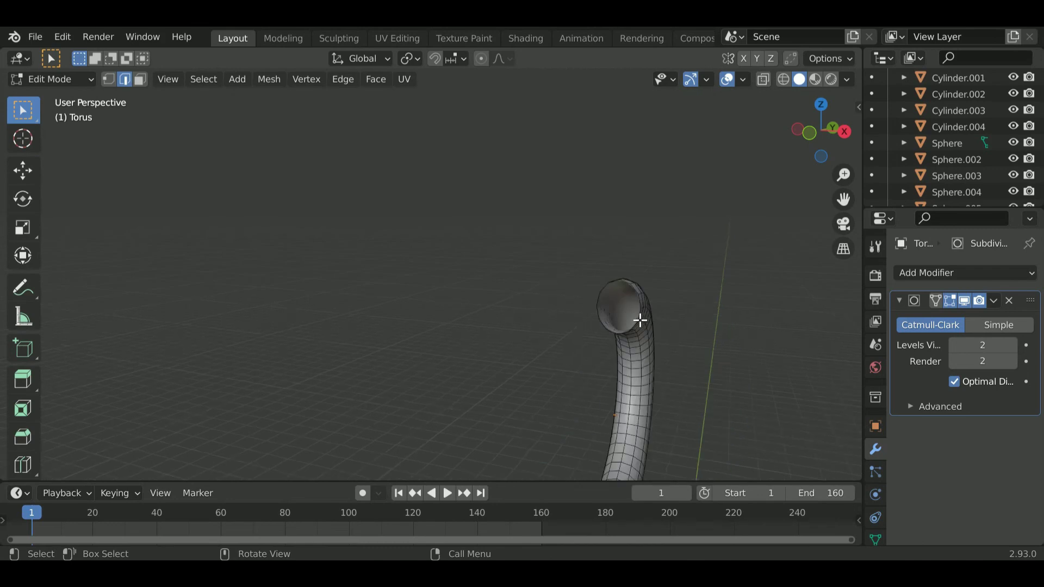
{"action": "scroll", "coordinate": [702, 387], "scroll_direction": "up", "scroll_amount": 2}
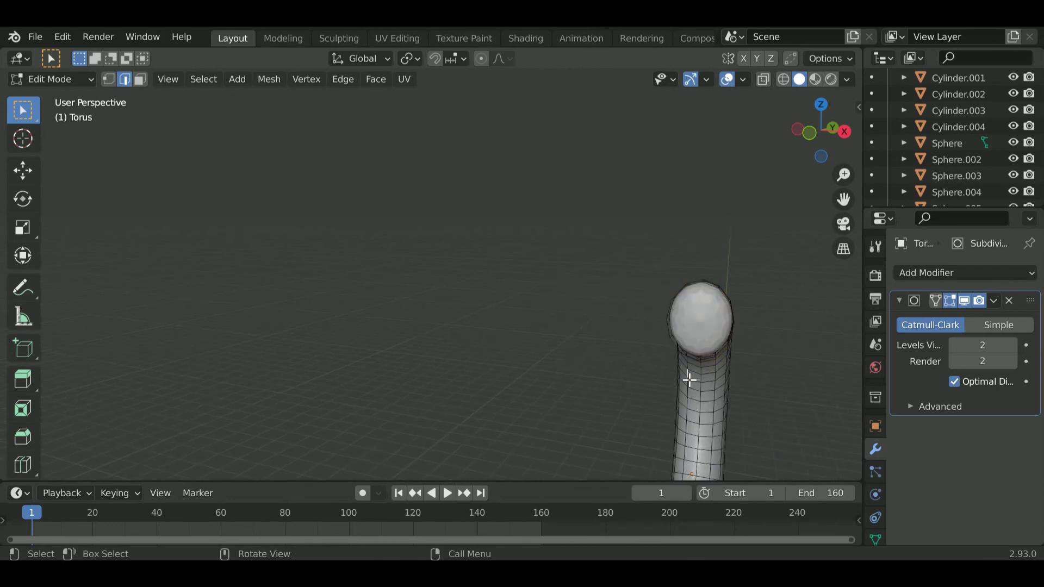
{"action": "key", "text": "Tab"}
{"action": "mouse_move", "coordinate": [690, 380]}
{"action": "middle_mouse_down"}
{"action": "mouse_move", "coordinate": [650, 395]}
{"action": "mouse_move", "coordinate": [679, 359]}
{"action": "middle_mouse_up"}
{"action": "key", "text": "Tab"}
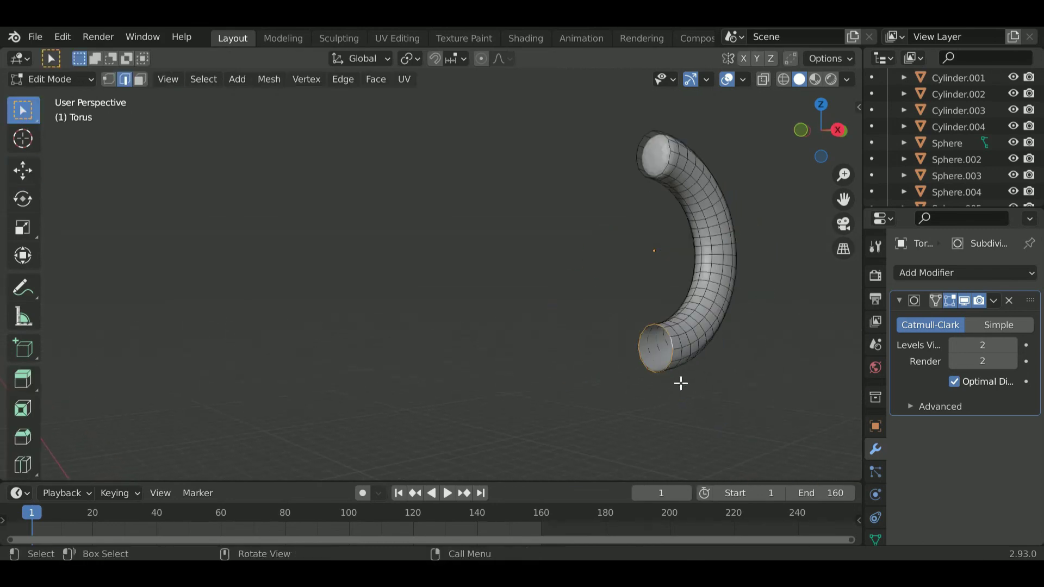
{"action": "key", "text": "Tab"}
{"action": "middle_click_drag", "start_coordinate": [697, 416], "coordinate": [596, 397]}
Step: Delete the nine old finger objects and bring the half ring down to arm height
{"action": "scroll", "coordinate": [602, 315], "scroll_direction": "down", "scroll_amount": 3}
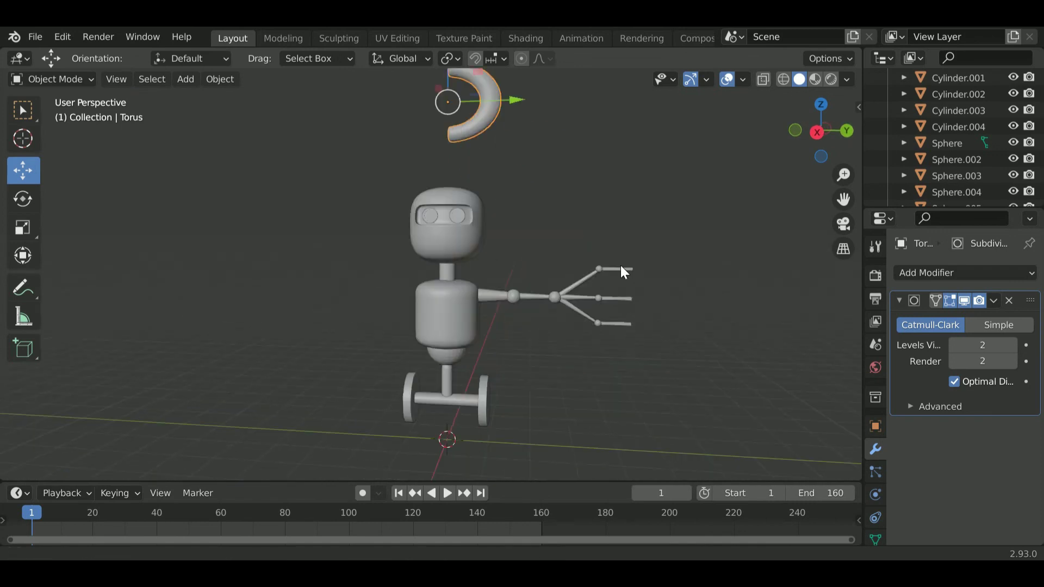
{"action": "left_click_drag", "start_coordinate": [621, 265], "coordinate": [580, 373]}
{"action": "key", "text": "Delete"}
{"action": "key", "text": "g"}
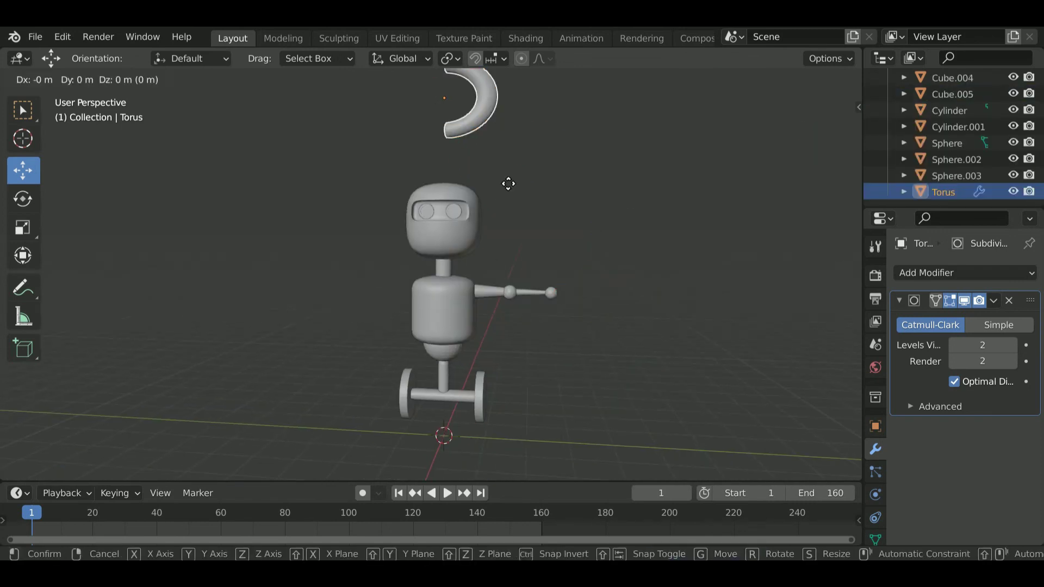
{"action": "key", "text": "z"}
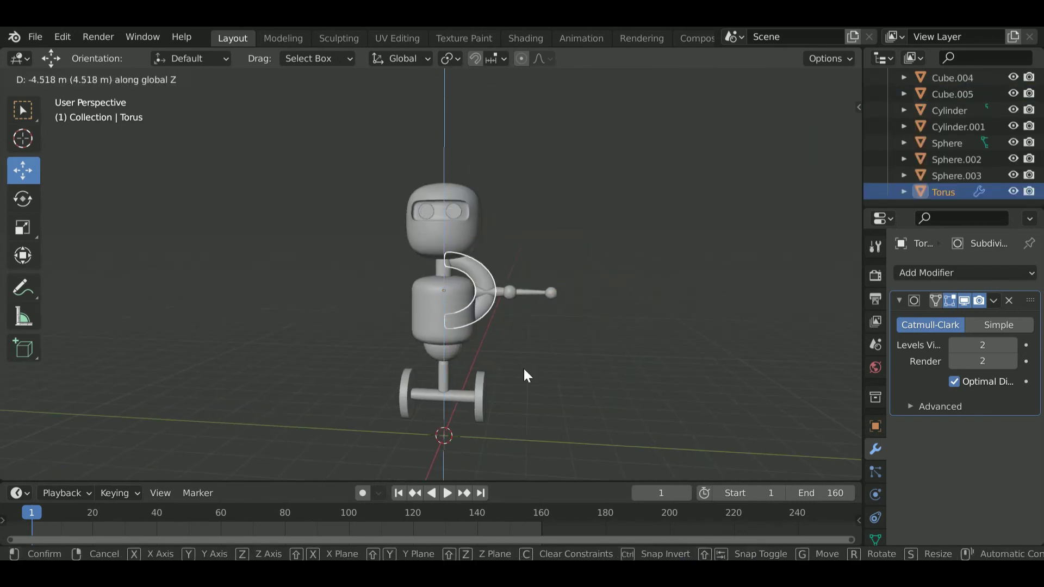
{"action": "left_click", "coordinate": [524, 370]}
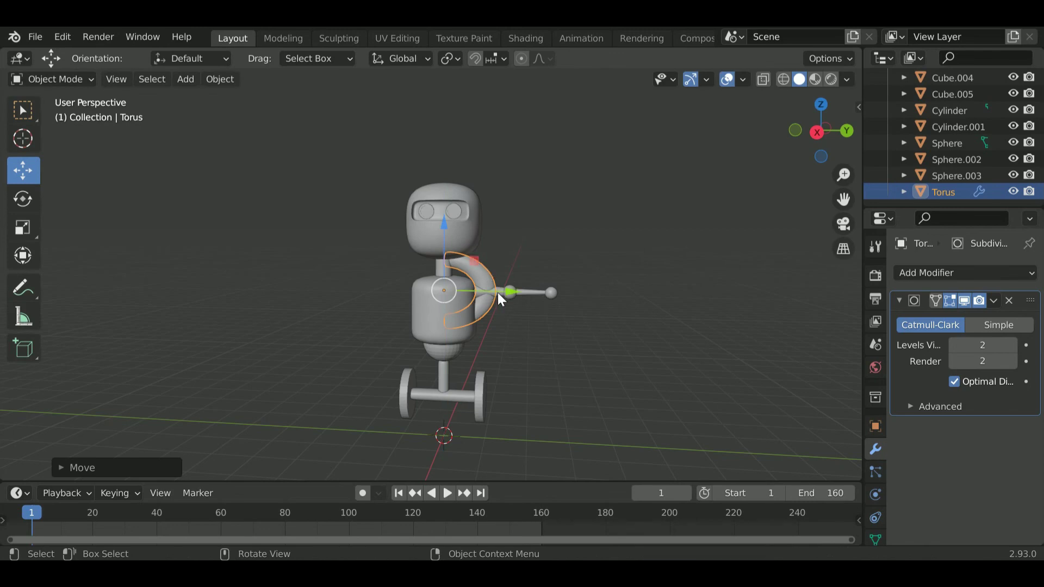
{"action": "left_click_drag", "start_coordinate": [499, 294], "coordinate": [590, 307]}
Step: Rotate the half ring 90° twice and slide it to the arm's end
{"action": "key", "text": "r"}
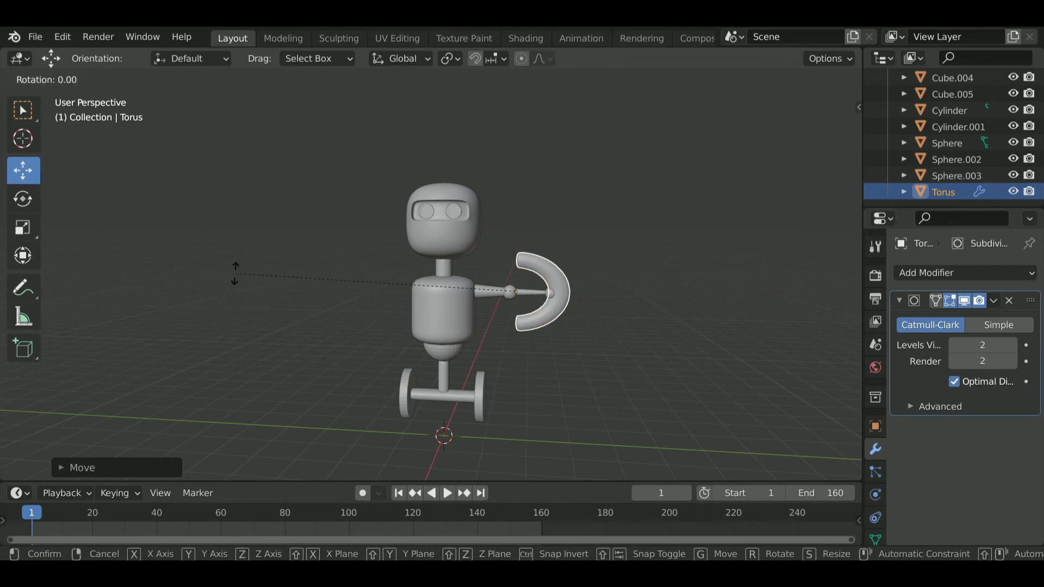
{"action": "type", "text": "90"}
{"action": "key", "text": "Return"}
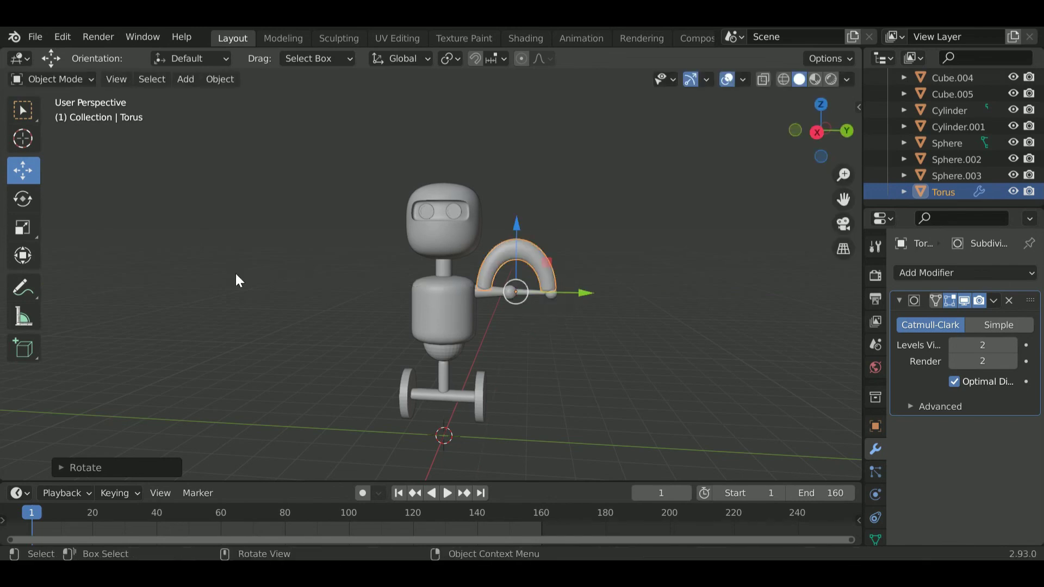
{"action": "key", "text": "r"}
{"action": "type", "text": "90"}
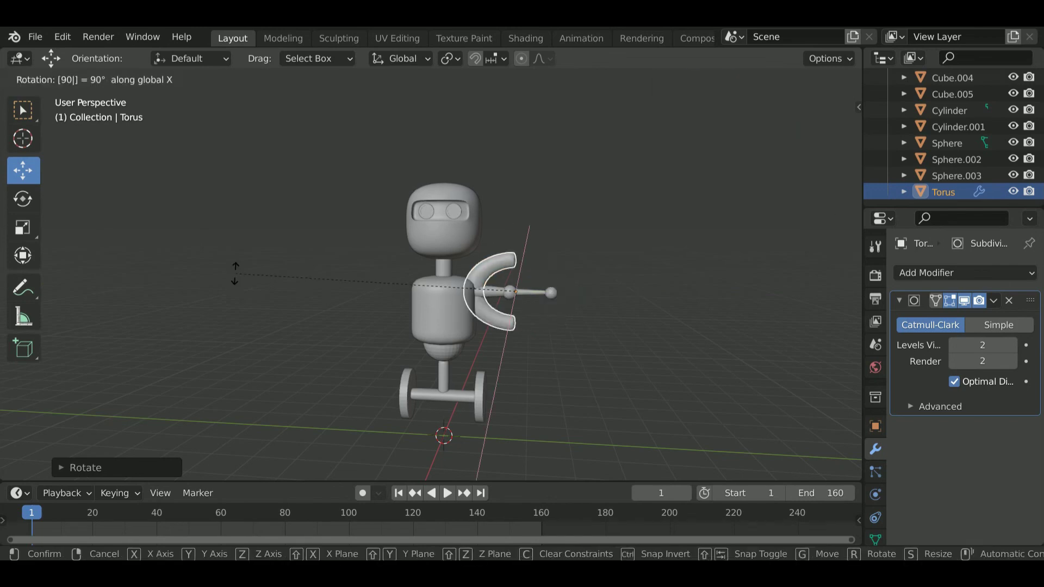
{"action": "key", "text": "Return"}
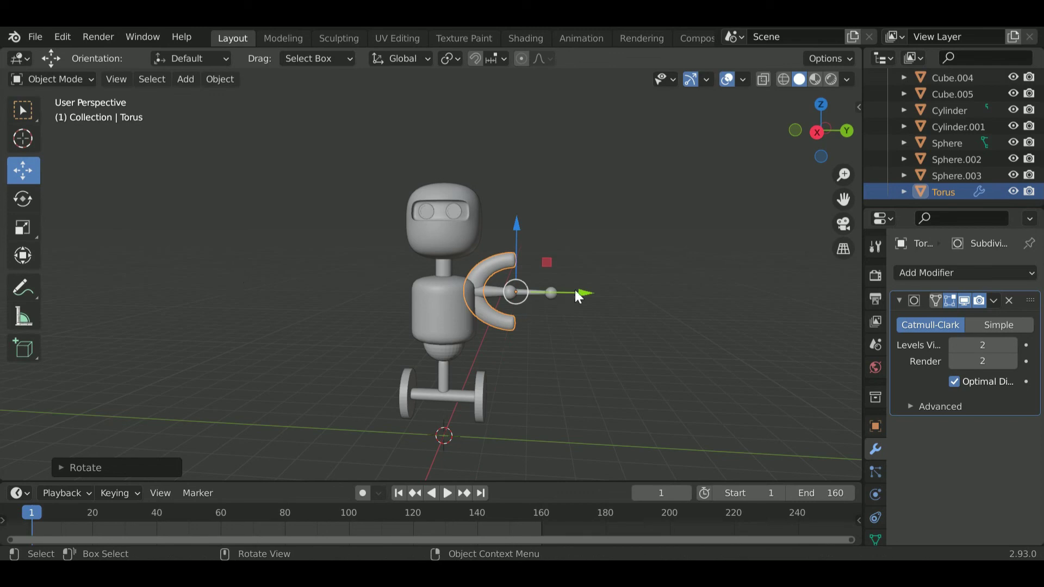
{"action": "left_click_drag", "start_coordinate": [578, 296], "coordinate": [678, 315]}
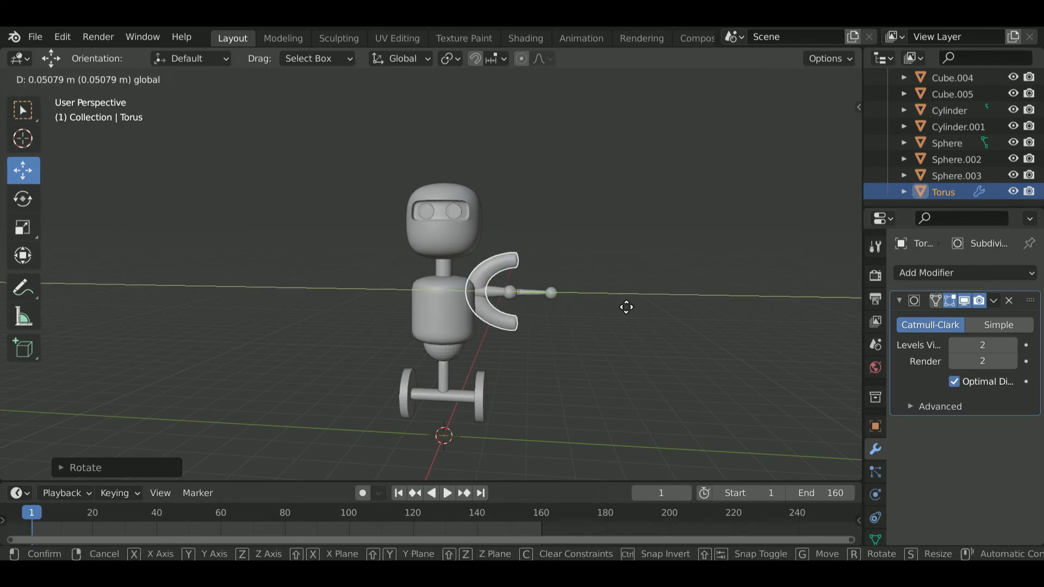
{"action": "left_click", "coordinate": [682, 315]}
Step: Shrink the claw to about 0.71, flatten it on Z, and widen it along Y
{"action": "key", "text": "s"}
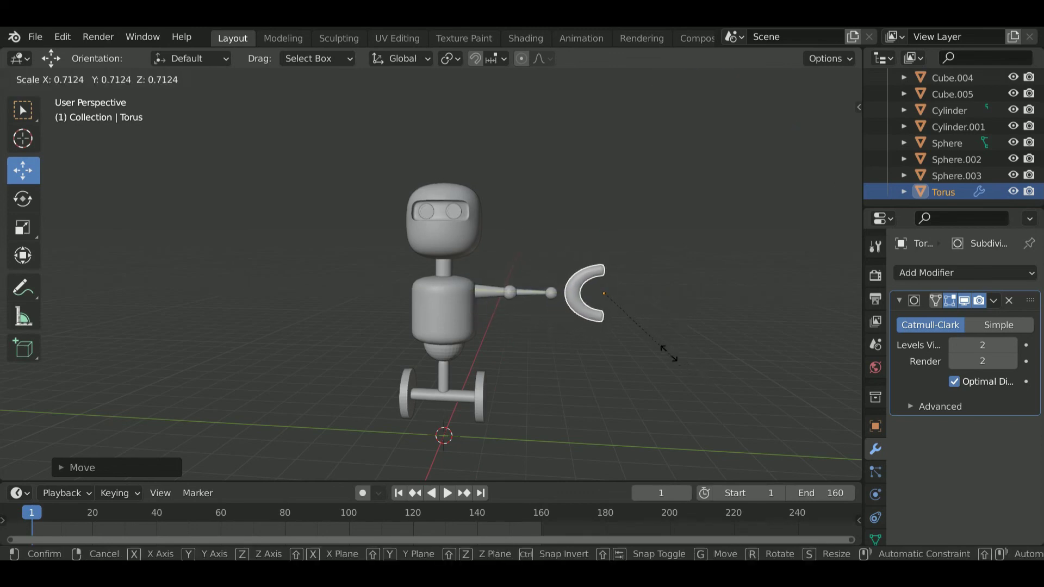
{"action": "left_click", "coordinate": [666, 351]}
{"action": "key", "text": "s"}
{"action": "key", "text": "z"}
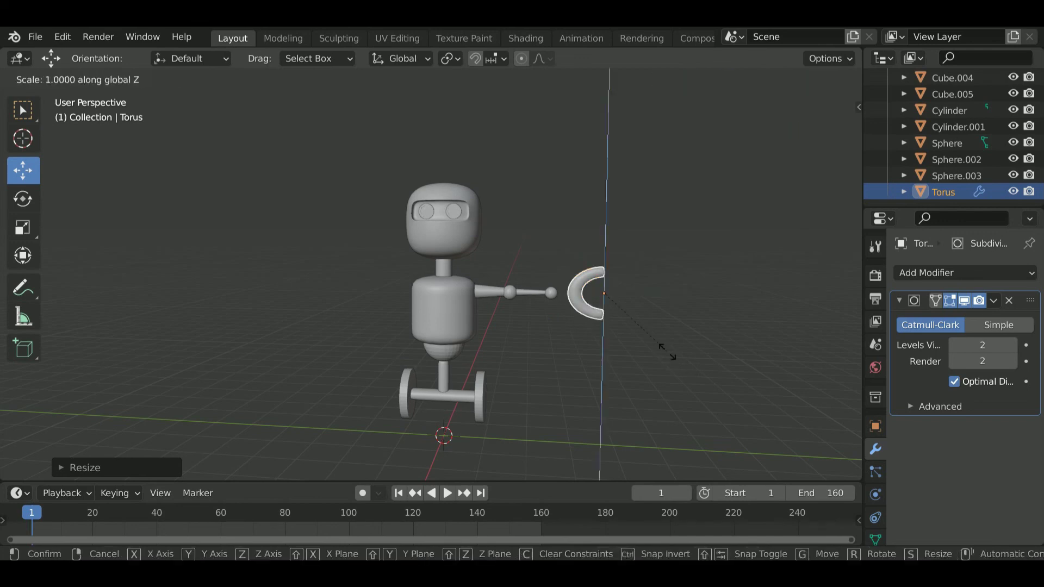
{"action": "left_click", "coordinate": [660, 328]}
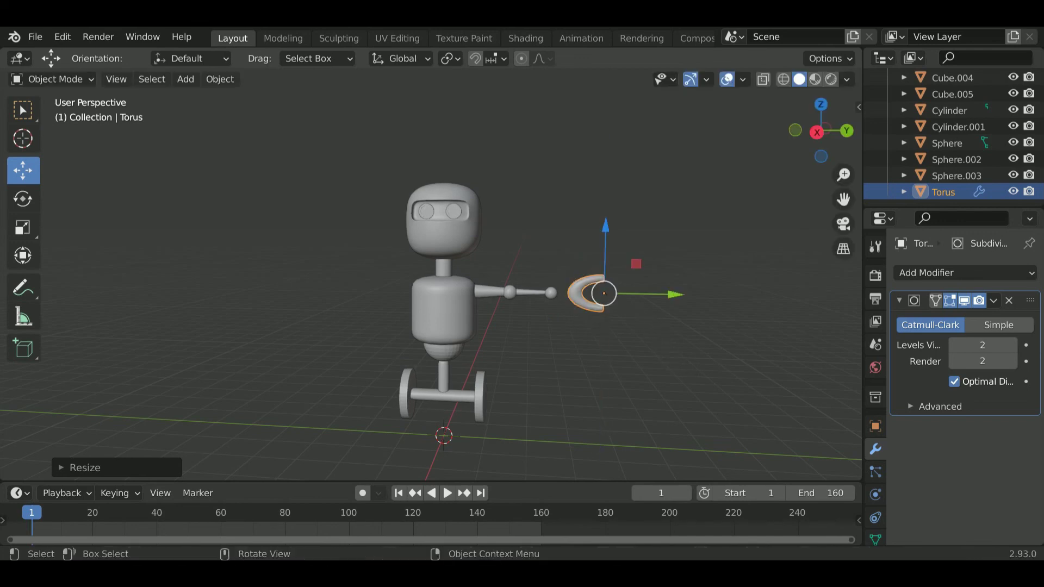
{"action": "key", "text": "s"}
{"action": "key", "text": "y"}
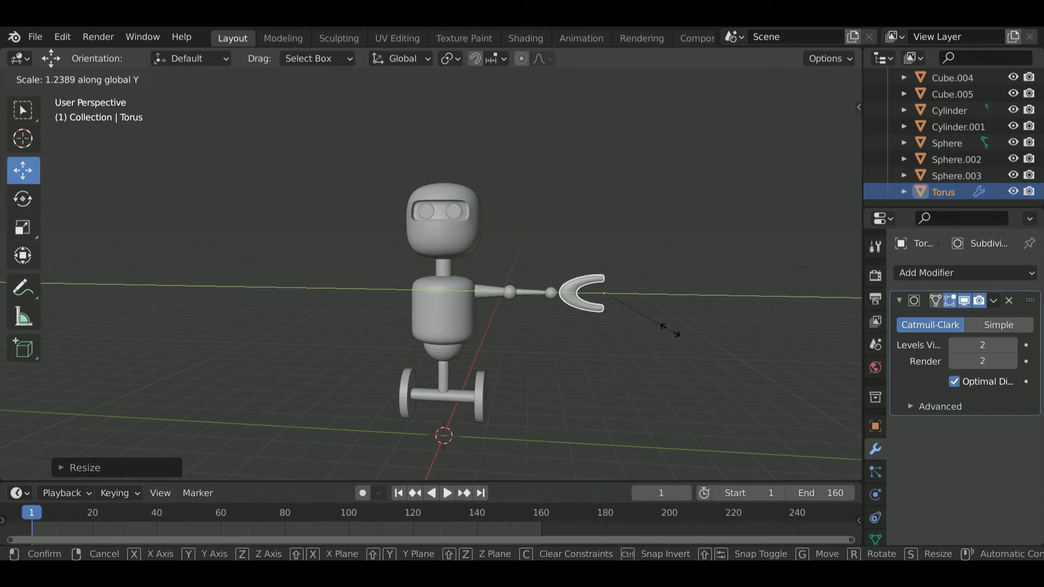
{"action": "left_click", "coordinate": [637, 317]}
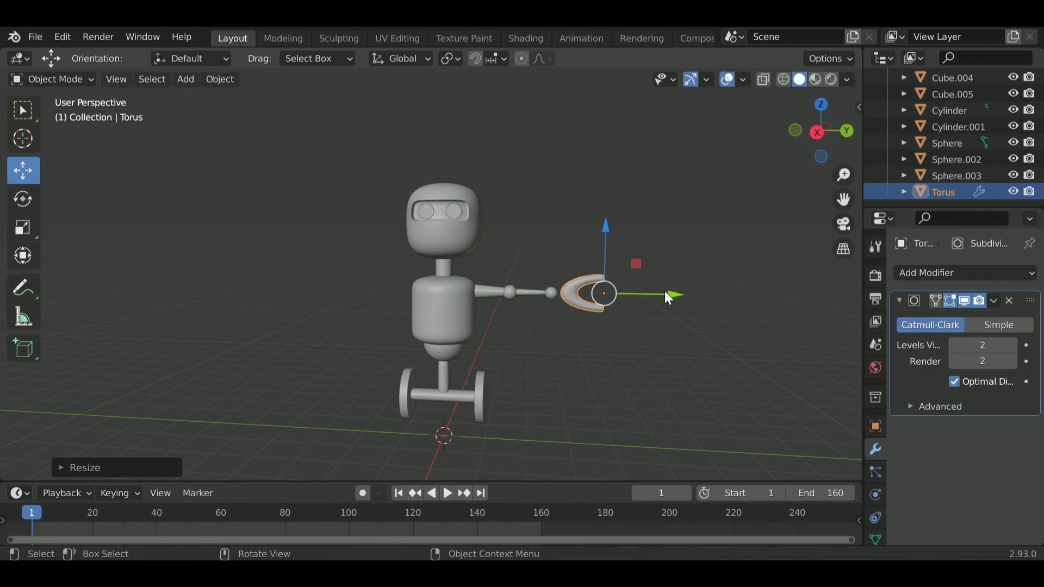
{"action": "left_click_drag", "start_coordinate": [667, 293], "coordinate": [655, 295]}
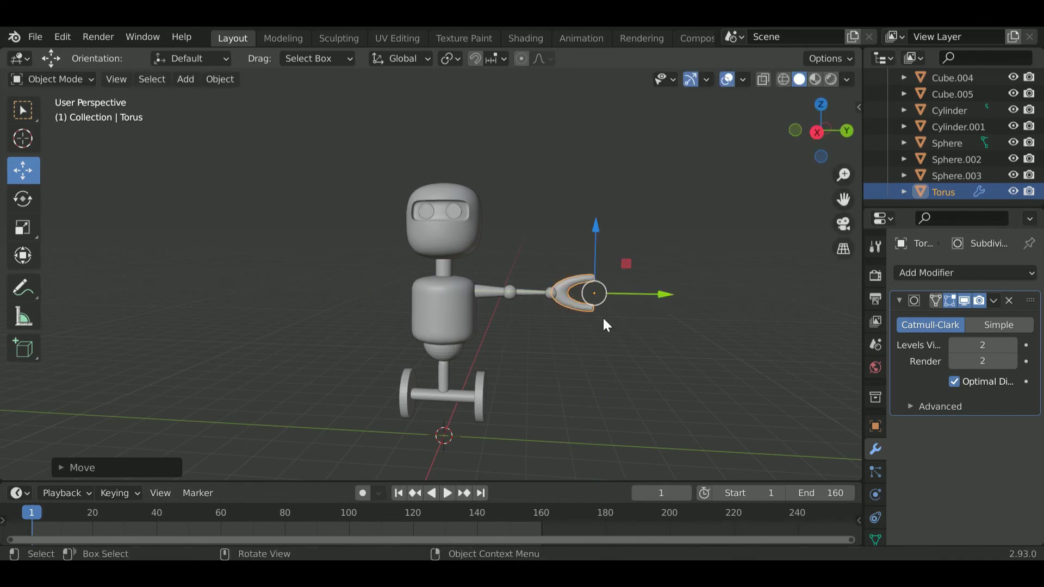
Step: Nudge the claw about 0.045 m along Y against the wrist sphere
{"action": "scroll", "coordinate": [620, 326], "scroll_direction": "up", "scroll_amount": 4}
{"action": "scroll", "coordinate": [653, 345], "scroll_direction": "up", "scroll_amount": 2}
{"action": "mouse_move", "coordinate": [667, 354]}
{"action": "middle_mouse_down", "text": "shift"}
{"action": "mouse_move", "coordinate": [567, 422]}
{"action": "mouse_move", "coordinate": [554, 450]}
{"action": "mouse_move", "coordinate": [592, 410]}
{"action": "mouse_move", "coordinate": [576, 367]}
{"action": "middle_mouse_up", "text": "shift"}
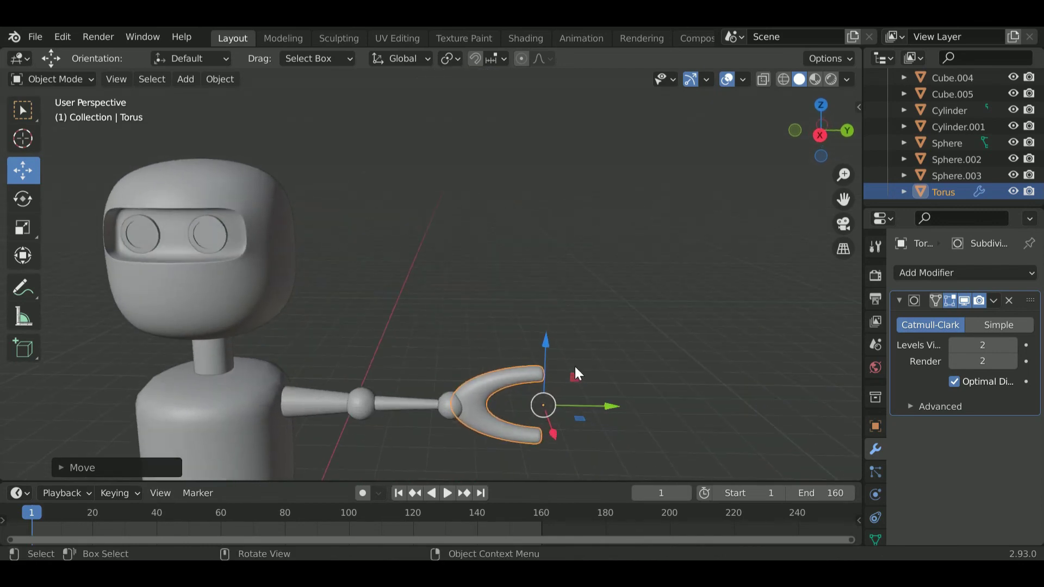
{"action": "left_click", "coordinate": [575, 367]}
{"action": "scroll", "coordinate": [491, 408], "scroll_direction": "down", "scroll_amount": 5}
{"action": "scroll", "coordinate": [465, 390], "scroll_direction": "down", "scroll_amount": 1}
{"action": "scroll", "coordinate": [481, 410], "scroll_direction": "up", "scroll_amount": 4}
{"action": "scroll", "coordinate": [527, 457], "scroll_direction": "up", "scroll_amount": 4}
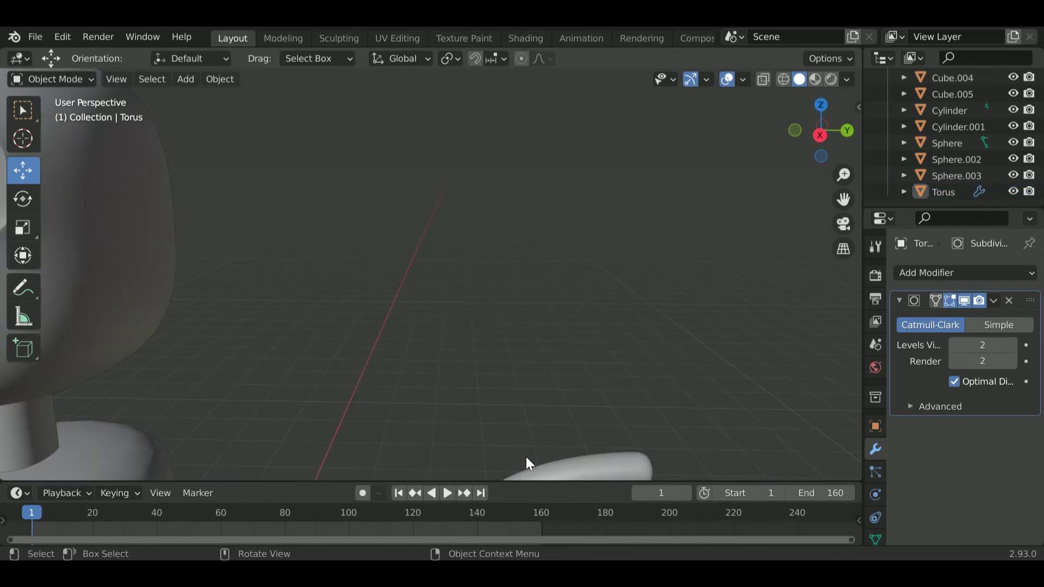
{"action": "scroll", "coordinate": [503, 386], "scroll_direction": "down", "scroll_amount": 3}
{"action": "left_click", "coordinate": [490, 364]}
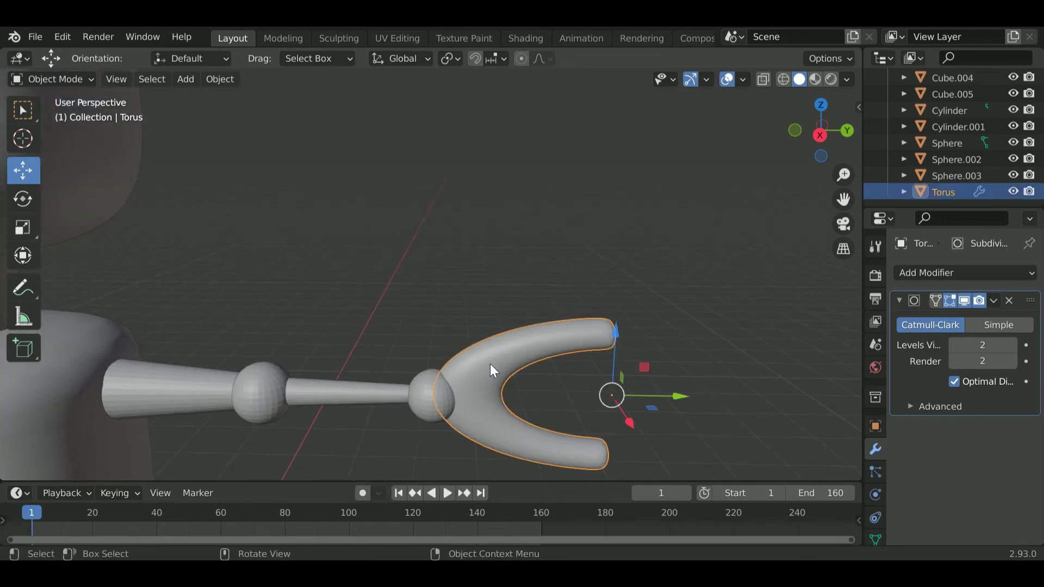
{"action": "left_click_drag", "start_coordinate": [678, 402], "coordinate": [697, 403]}
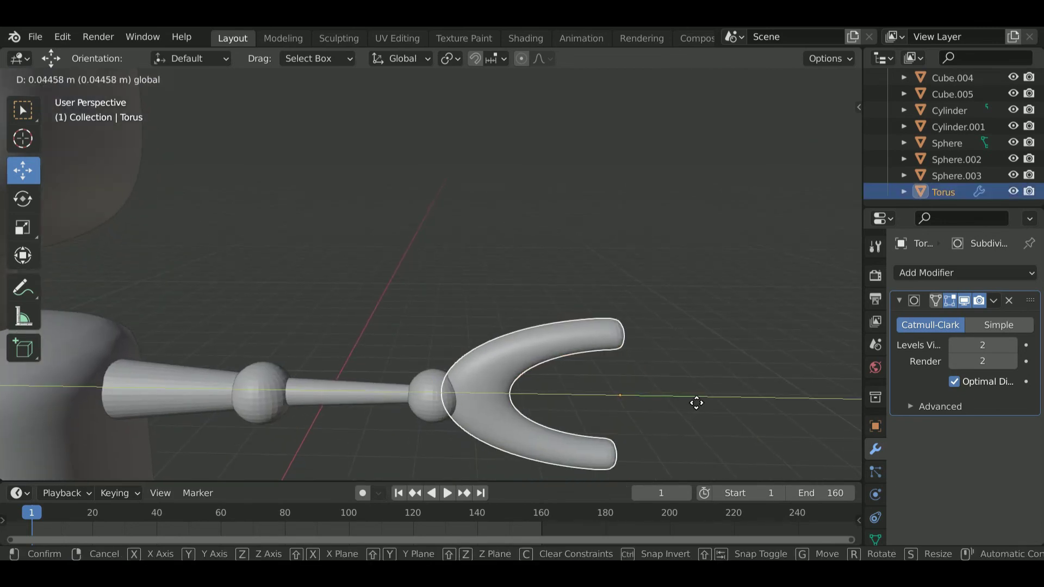
Step: Zoom out and box-select all the arm parts including the claw
{"action": "scroll", "coordinate": [500, 397], "scroll_direction": "down", "scroll_amount": 4}
{"action": "scroll", "coordinate": [488, 351], "scroll_direction": "up", "scroll_amount": 2}
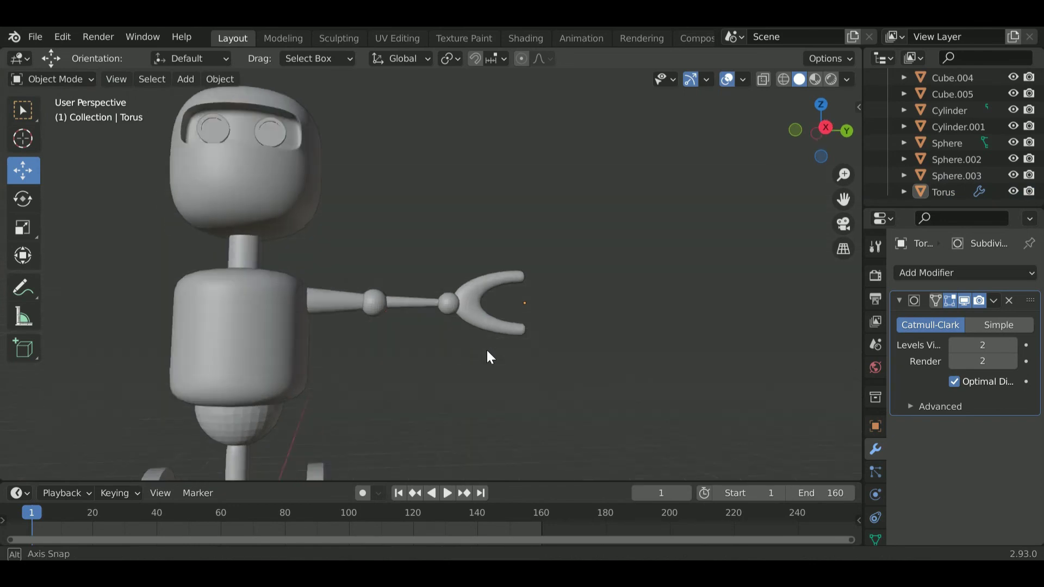
{"action": "scroll", "coordinate": [484, 356], "scroll_direction": "down", "scroll_amount": 2}
{"action": "scroll", "coordinate": [479, 355], "scroll_direction": "down", "scroll_amount": 2}
{"action": "scroll", "coordinate": [467, 356], "scroll_direction": "down", "scroll_amount": 2}
{"action": "middle_click_drag", "start_coordinate": [458, 357], "coordinate": [456, 367]}
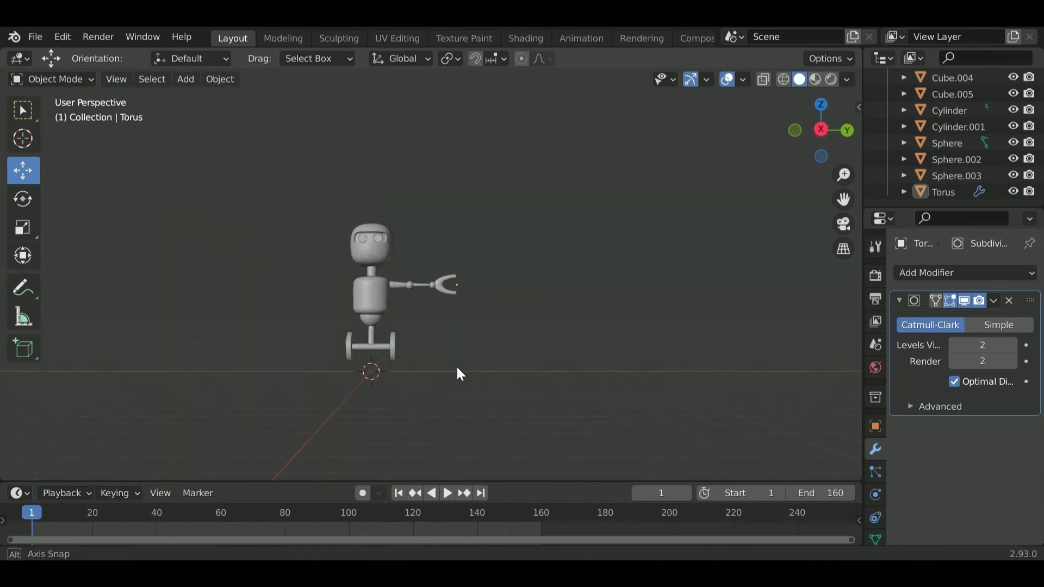
{"action": "left_click_drag", "start_coordinate": [477, 240], "coordinate": [401, 316]}
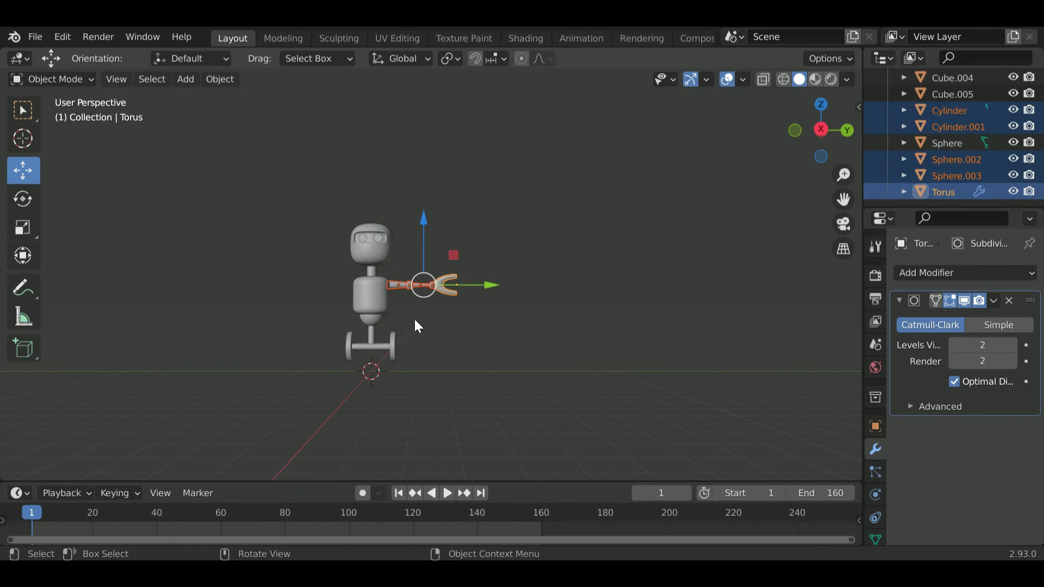
Step: Duplicate the arm parts and move the copy along Y to the robot's other side
{"action": "middle_click_drag", "start_coordinate": [417, 326], "coordinate": [474, 355], "text": "shift"}
{"action": "scroll", "coordinate": [524, 391], "scroll_direction": "up", "scroll_amount": 2}
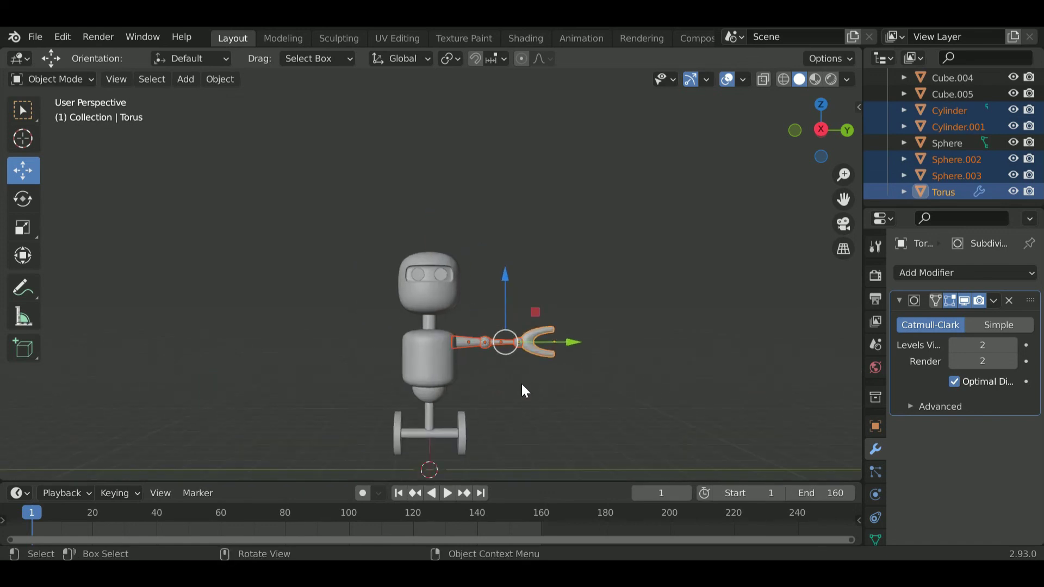
{"action": "key", "text": "shift+d"}
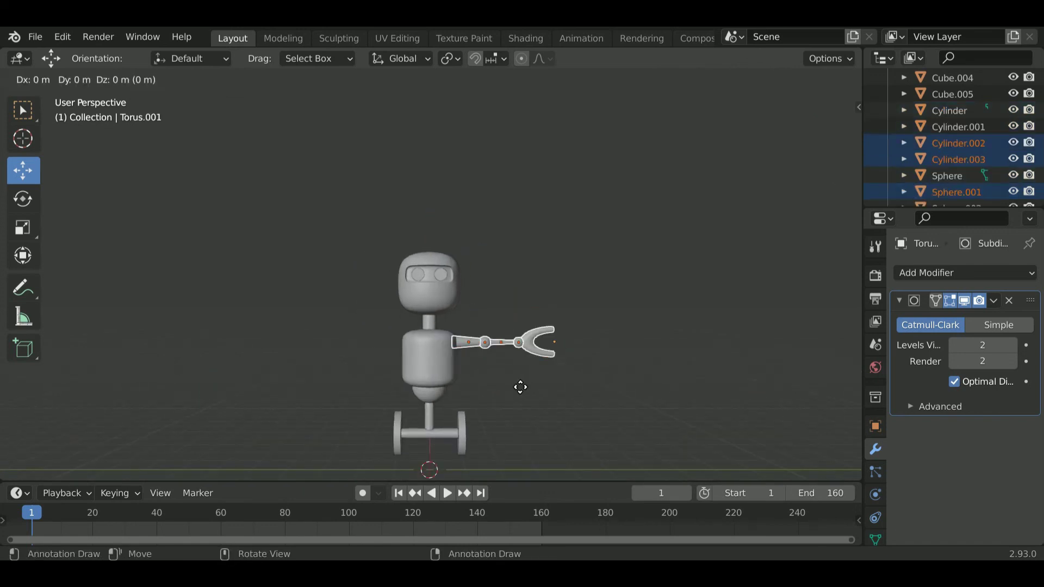
{"action": "key", "text": "x"}
{"action": "key", "text": "y"}
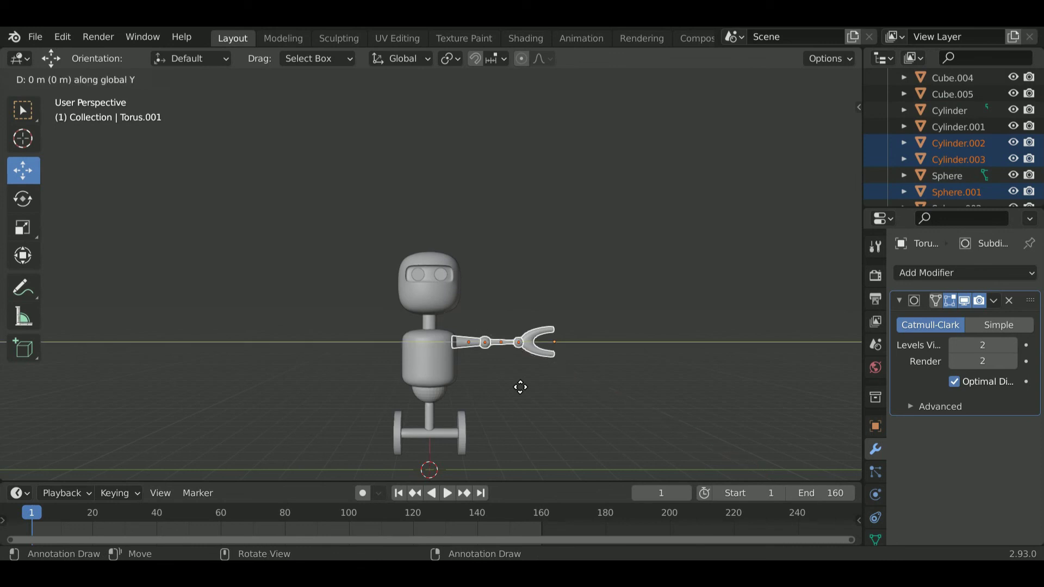
{"action": "left_click", "coordinate": [340, 341]}
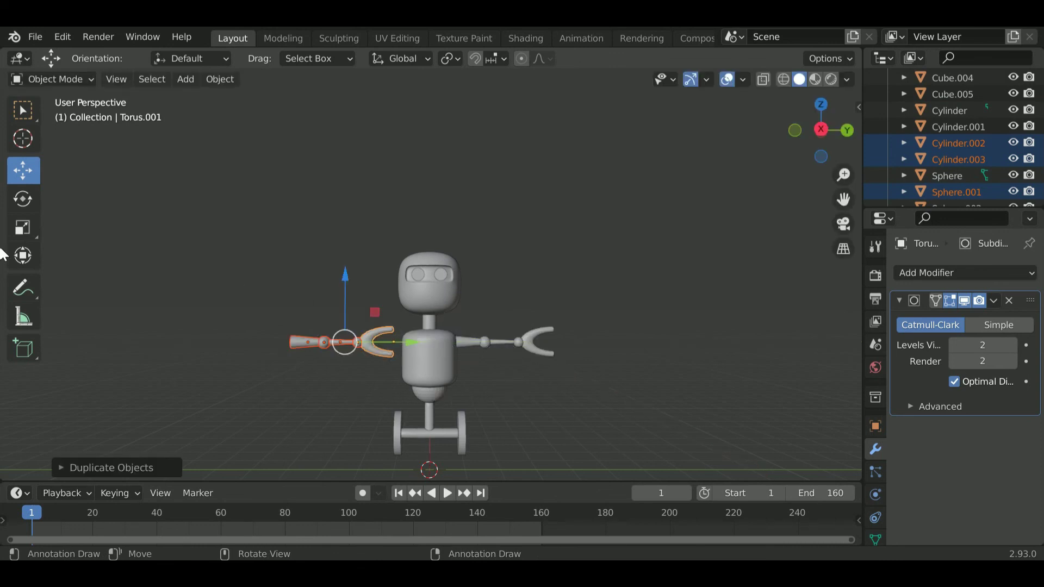
Step: Turn the copied arm 180° on X (two 90° turns) and slide it against the body
{"action": "key", "text": "shift+space"}
{"action": "key", "text": "r"}
{"action": "mouse_move", "coordinate": [287, 339]}
{"action": "left_mouse_down"}
{"action": "mouse_move", "coordinate": [445, 374]}
{"action": "mouse_move", "coordinate": [449, 357]}
{"action": "left_mouse_up"}
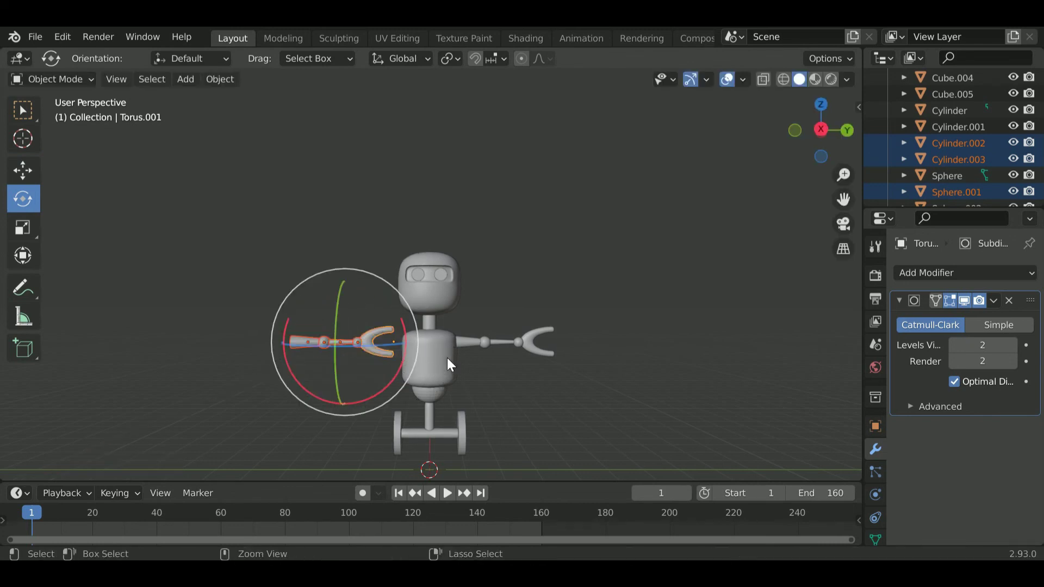
{"action": "type", "text": "rx"}
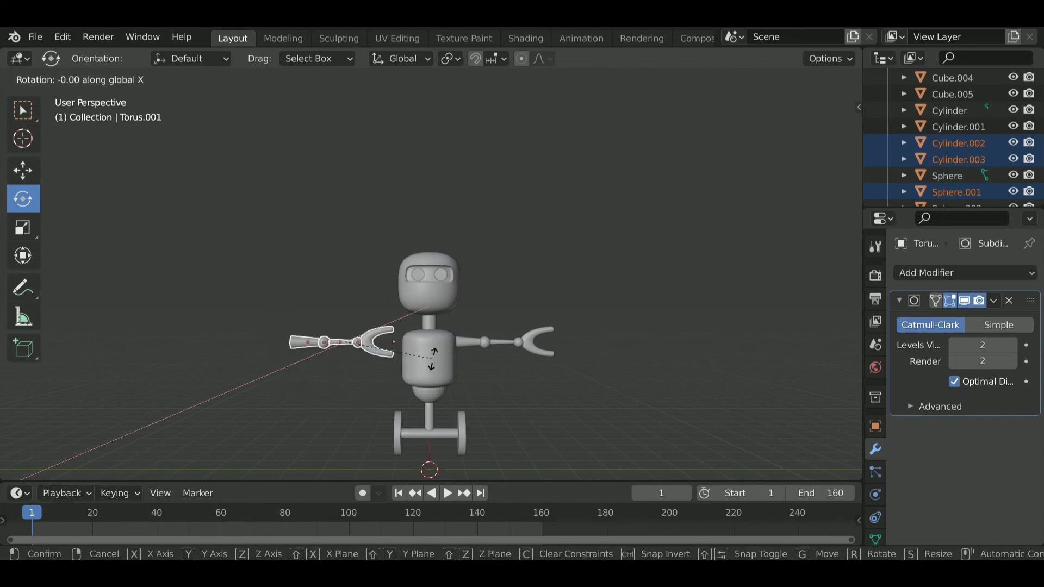
{"action": "type", "text": "90"}
{"action": "key", "text": "Return"}
{"action": "type", "text": "r"}
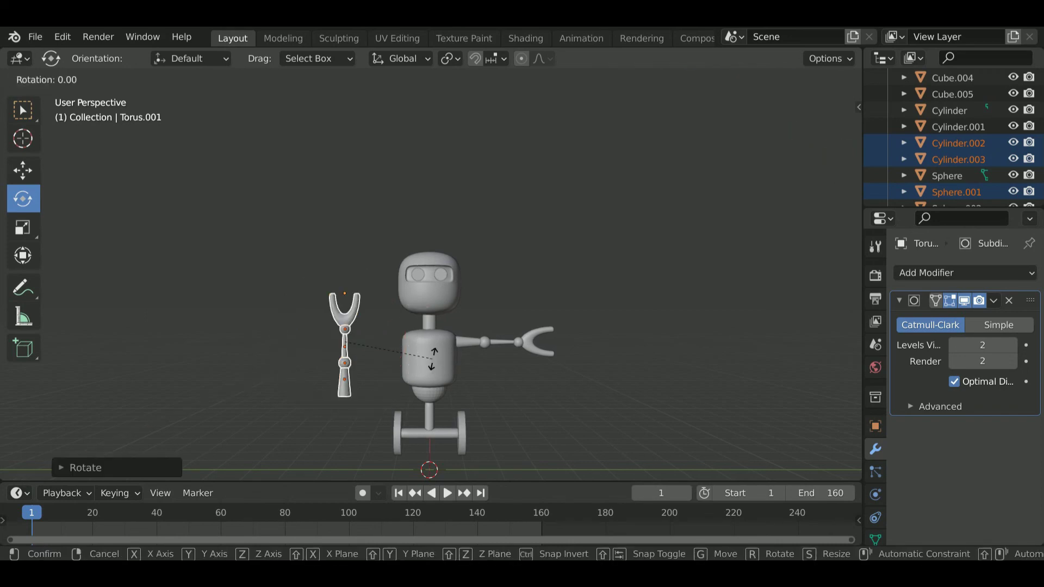
{"action": "type", "text": "x90"}
{"action": "key", "text": "Return"}
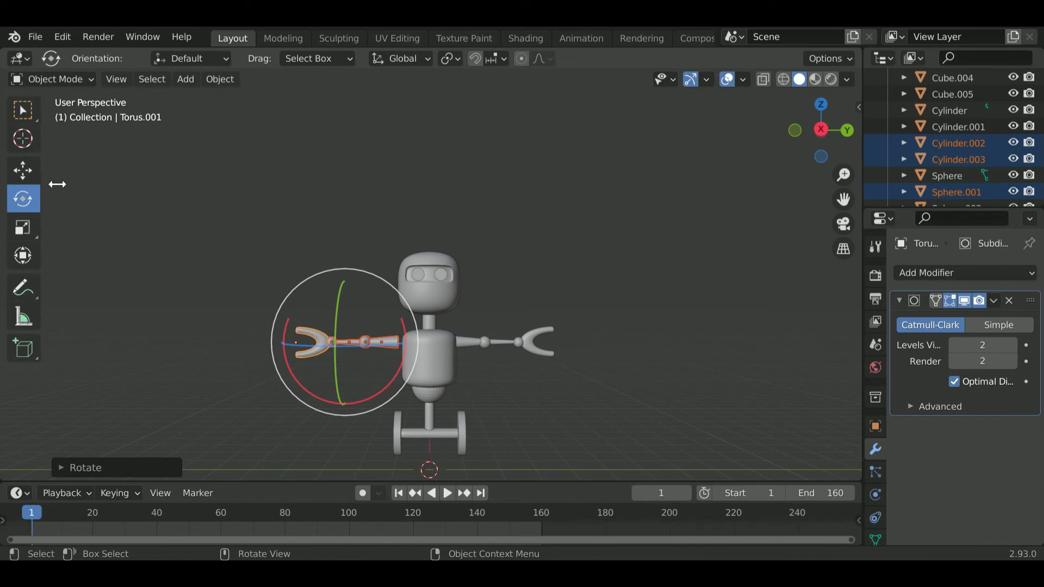
{"action": "left_click", "coordinate": [22, 171]}
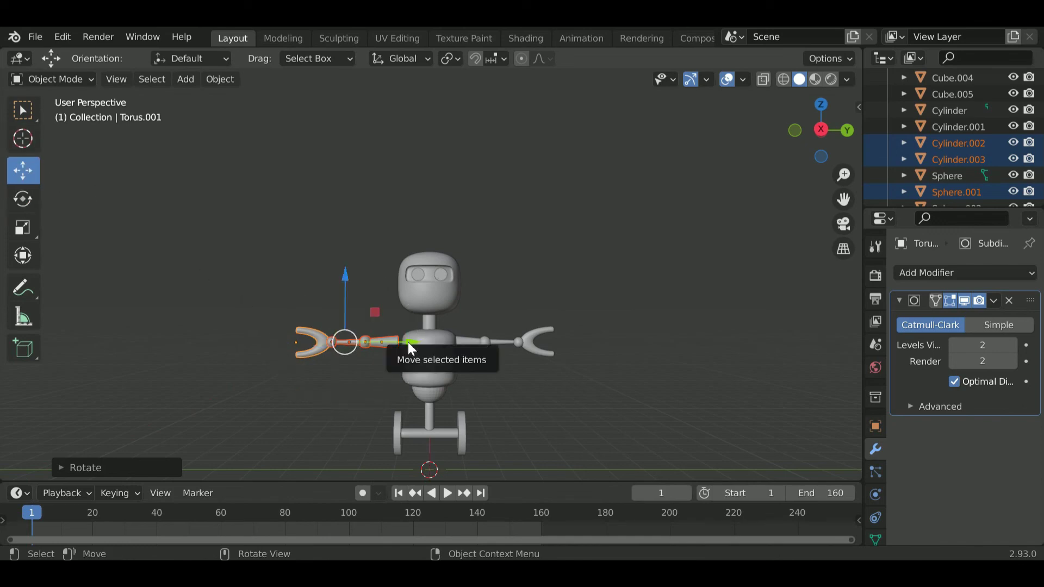
{"action": "left_click_drag", "start_coordinate": [408, 342], "coordinate": [474, 343]}
Step: Save the project as robo.blend
{"action": "left_click", "coordinate": [475, 342]}
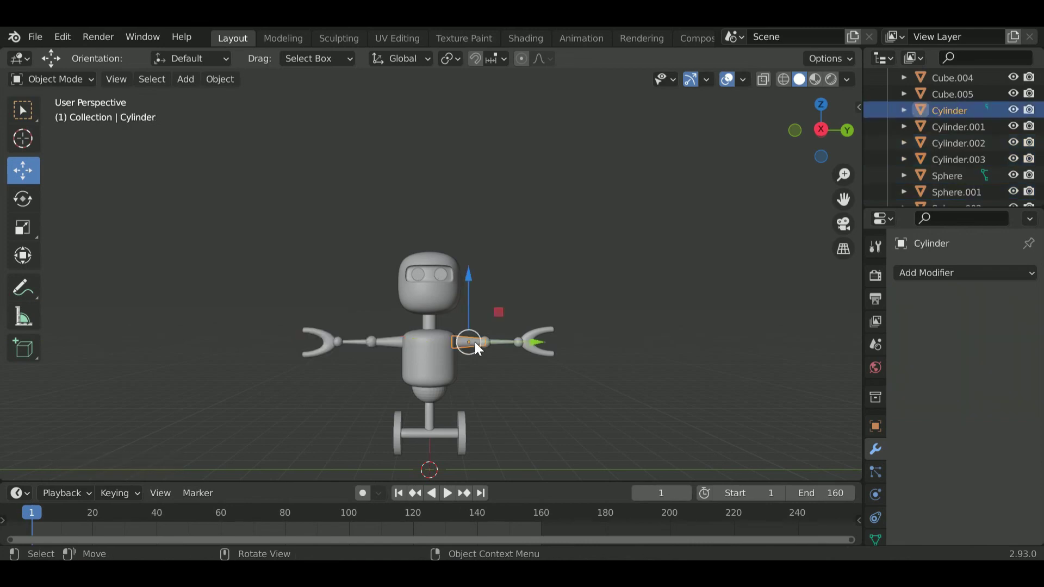
{"action": "left_click", "coordinate": [384, 341]}
{"action": "left_click", "coordinate": [570, 392]}
{"action": "scroll", "coordinate": [566, 394], "scroll_direction": "down", "scroll_amount": 1}
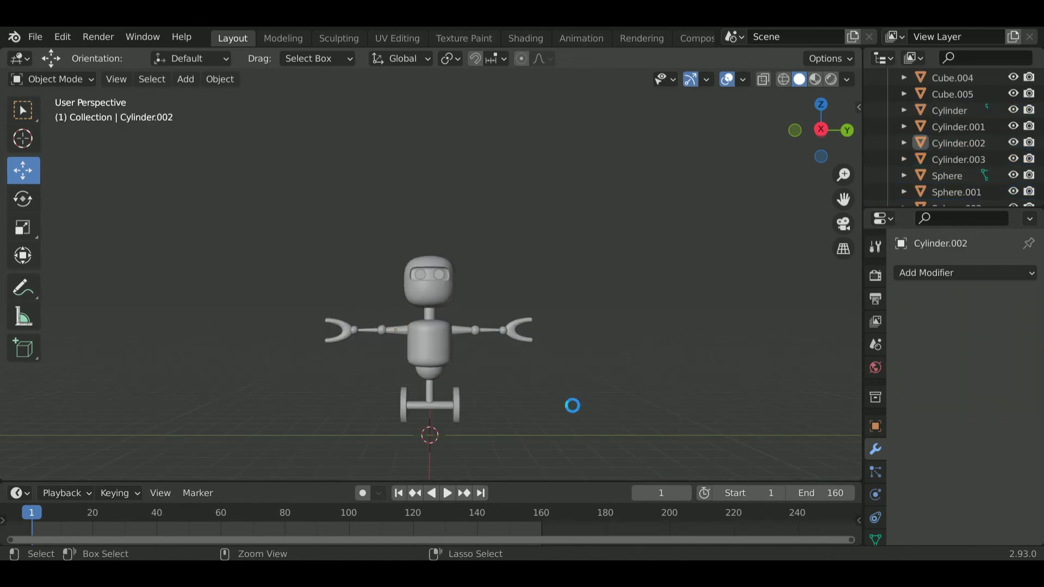
{"action": "key", "text": "ctrl+s"}
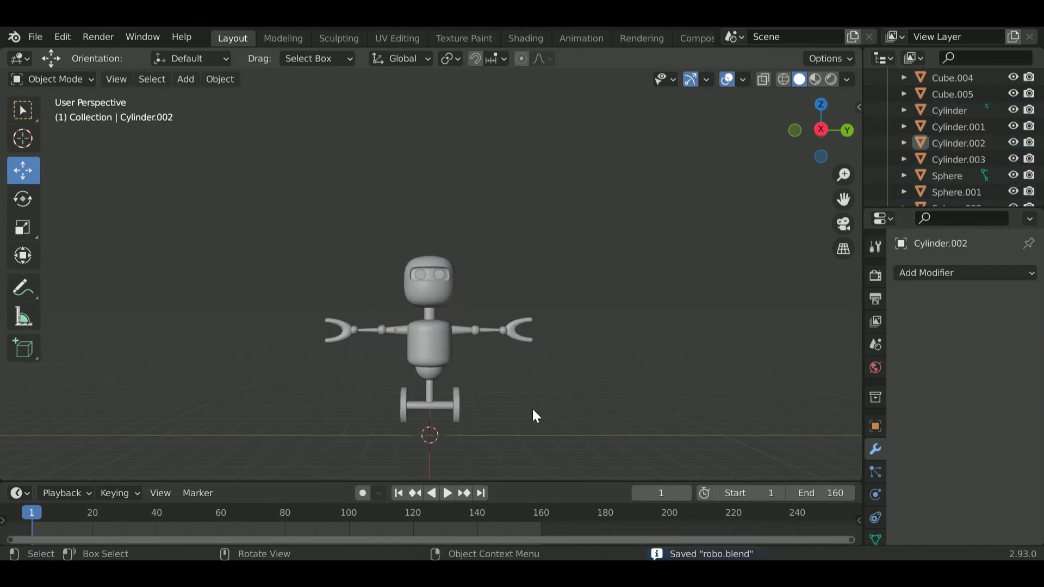
Step: Duplicate the waist sphere and move the copy up onto the head
{"action": "left_click", "coordinate": [432, 370]}
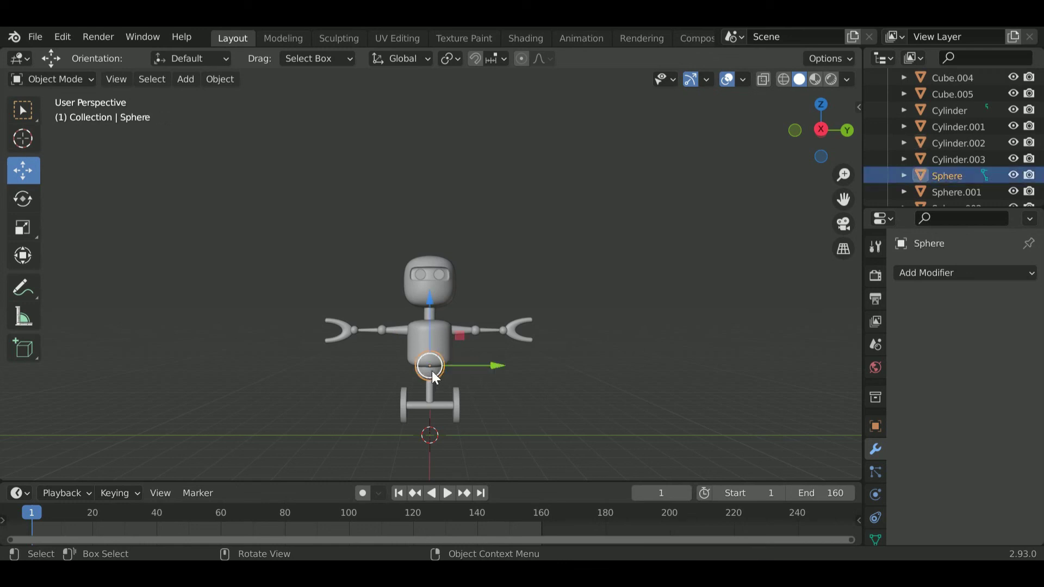
{"action": "key", "text": "shift+d"}
{"action": "key", "text": "z"}
{"action": "left_click", "coordinate": [479, 266]}
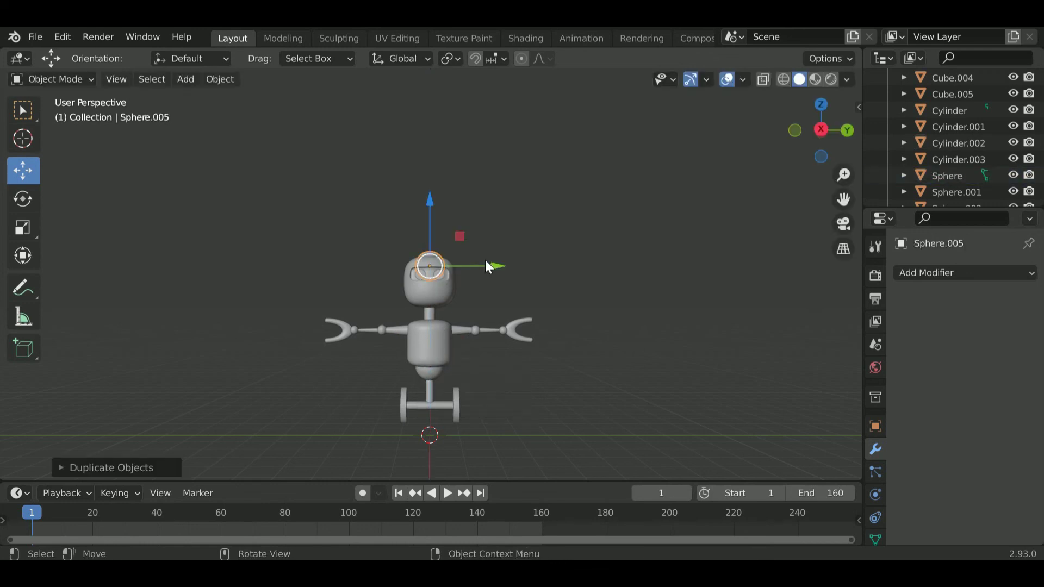
{"action": "scroll", "coordinate": [490, 315], "scroll_direction": "up", "scroll_amount": 8}
Step: Scale the head knob's height on Z and adjust its position on the head
{"action": "key", "text": "s"}
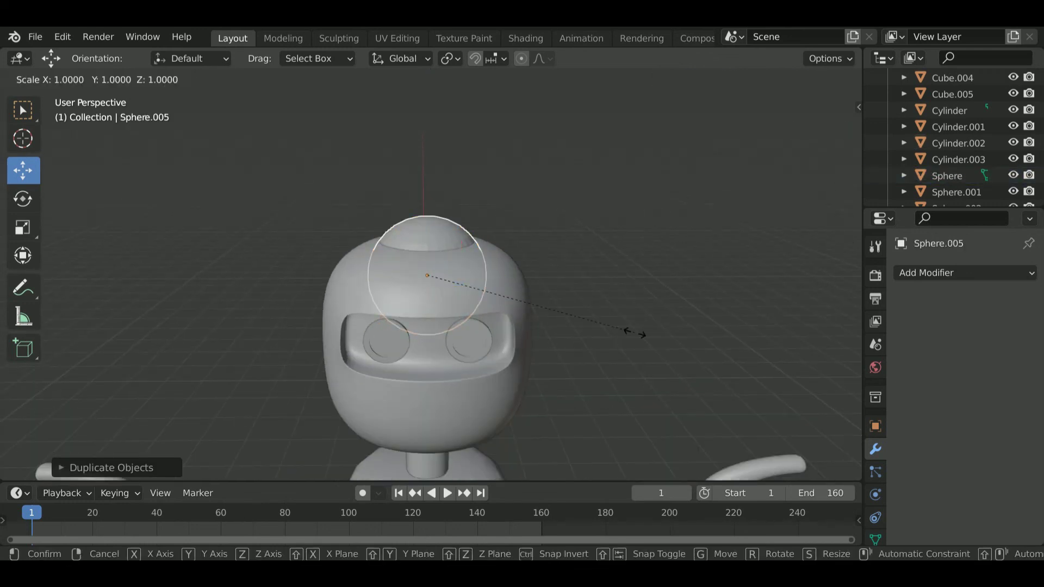
{"action": "key", "text": "z"}
{"action": "left_click", "coordinate": [574, 314]}
{"action": "left_click_drag", "start_coordinate": [428, 219], "coordinate": [434, 214]}
{"action": "middle_click_drag", "start_coordinate": [554, 228], "coordinate": [419, 263]}
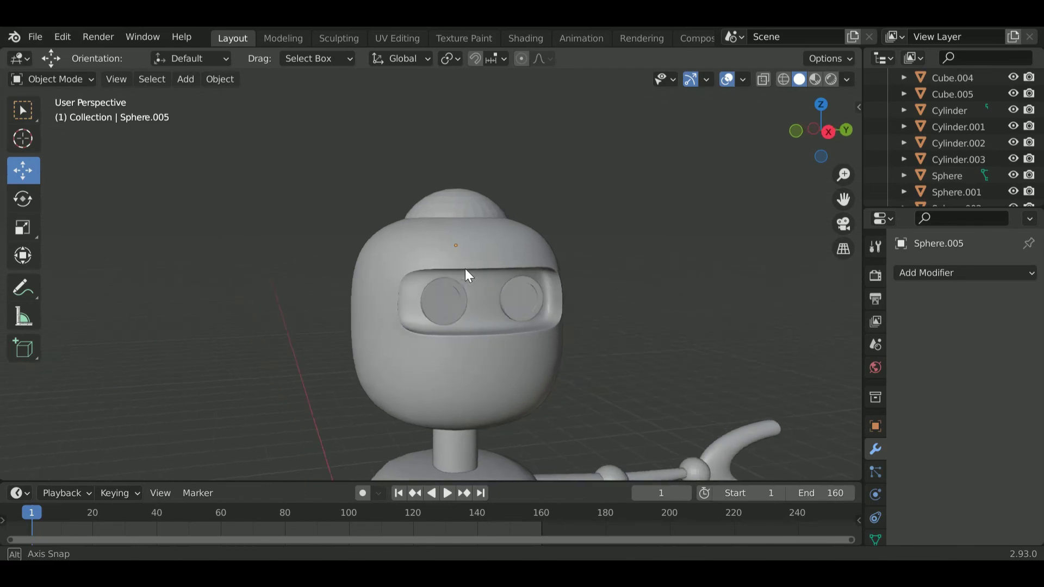